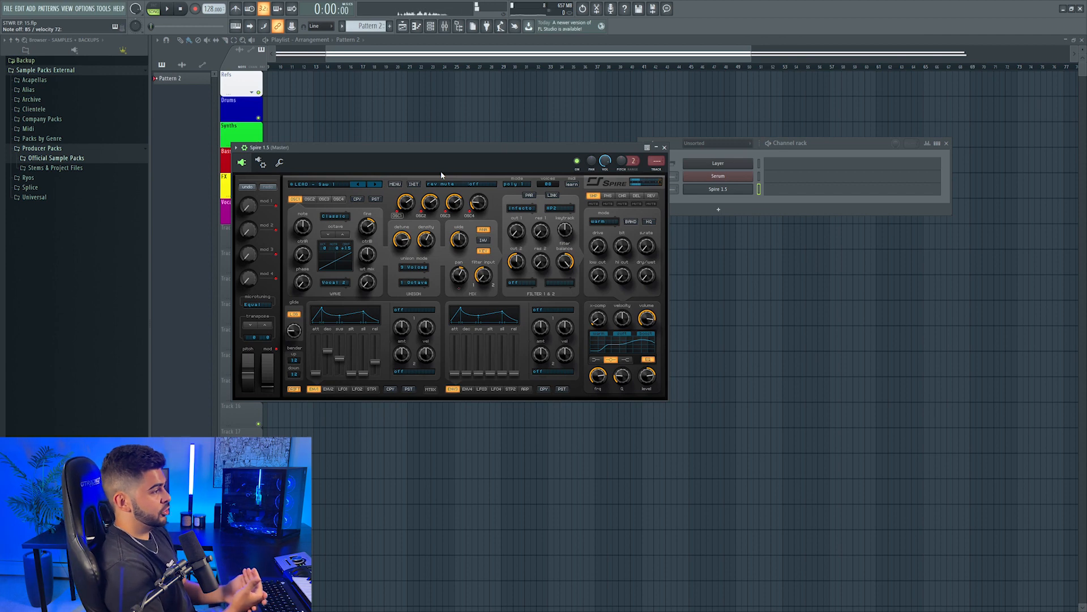
Clone the Spire 1.5 channel and load the Agressive lead preset in the copy.
right_click(718, 189)
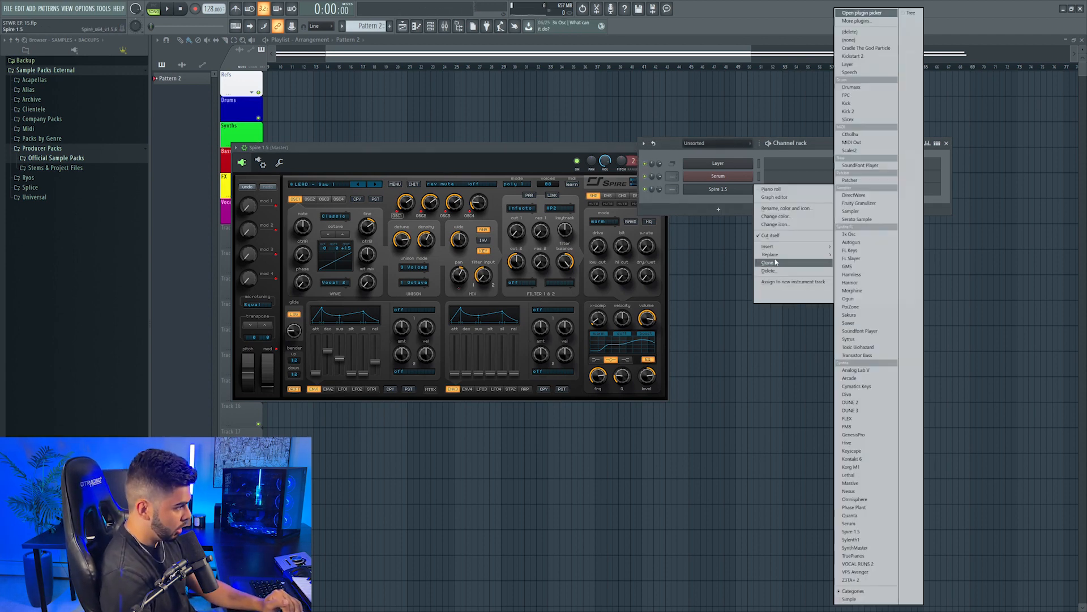
click(764, 262)
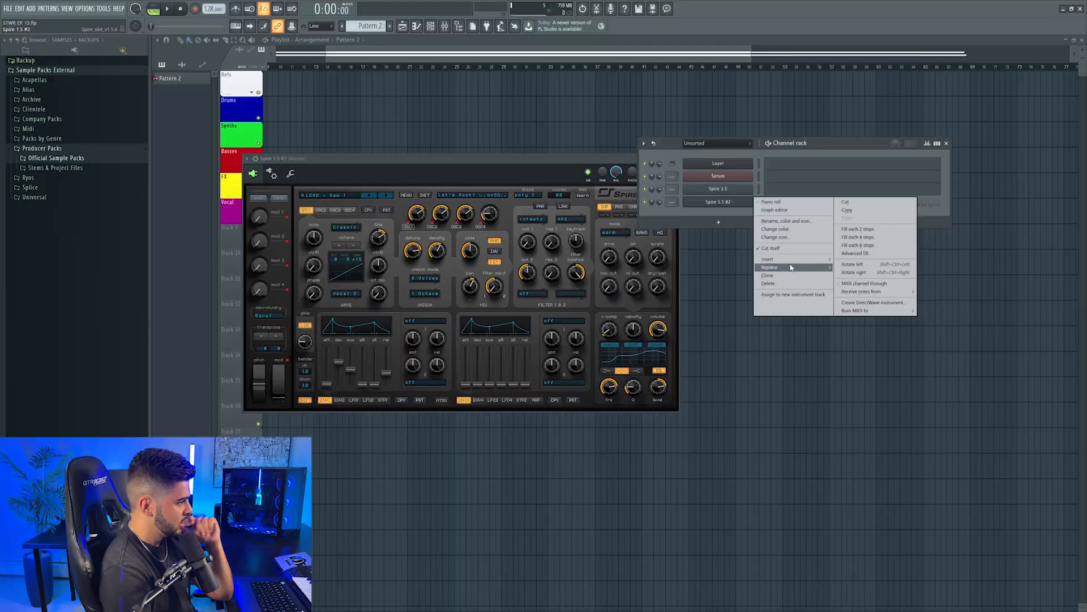
click(375, 207)
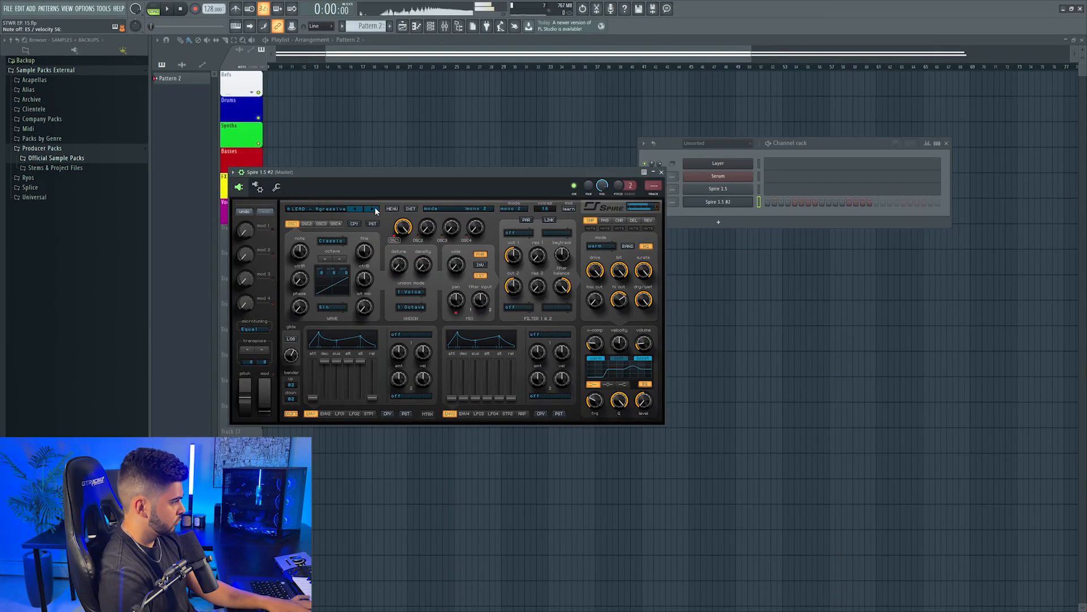
drag(437, 179, 480, 196)
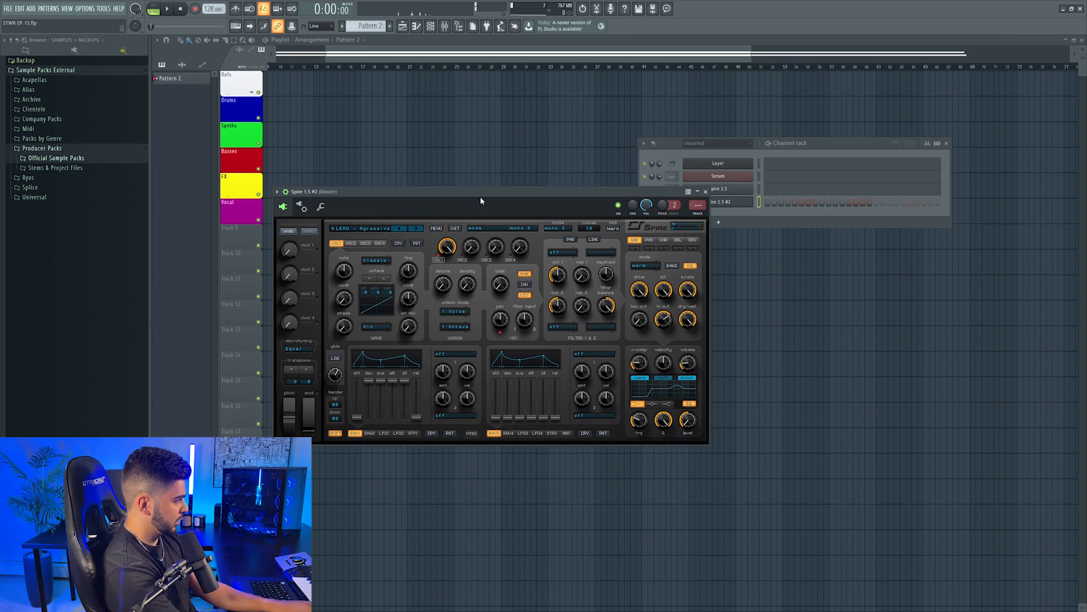
Select the Serum channel and both Spire channels and route them to separate mixer tracks starting at insert 3.
drag(820, 147, 875, 151)
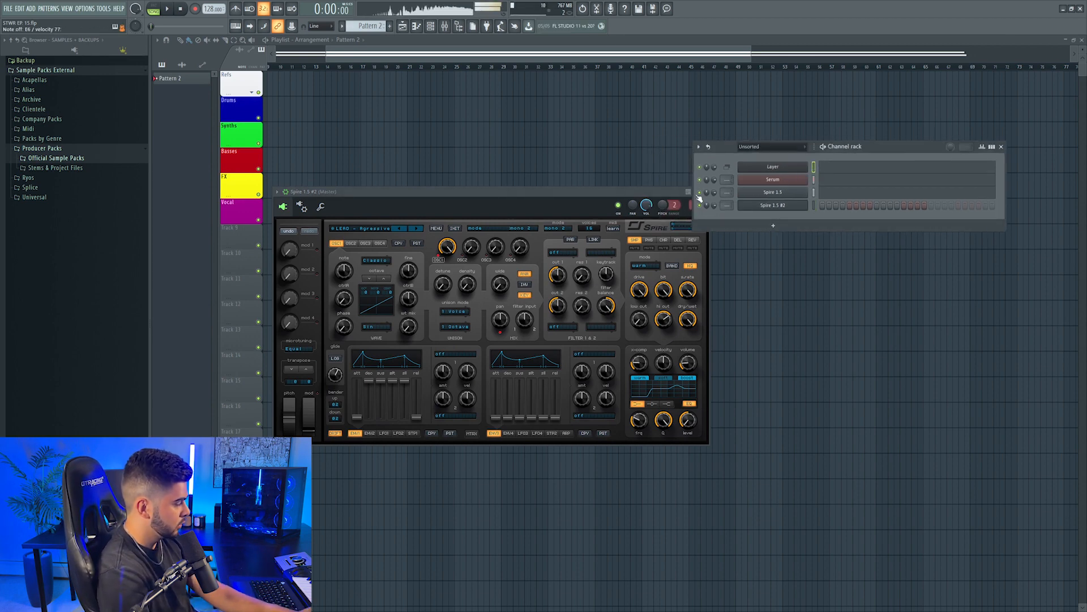
click(803, 167)
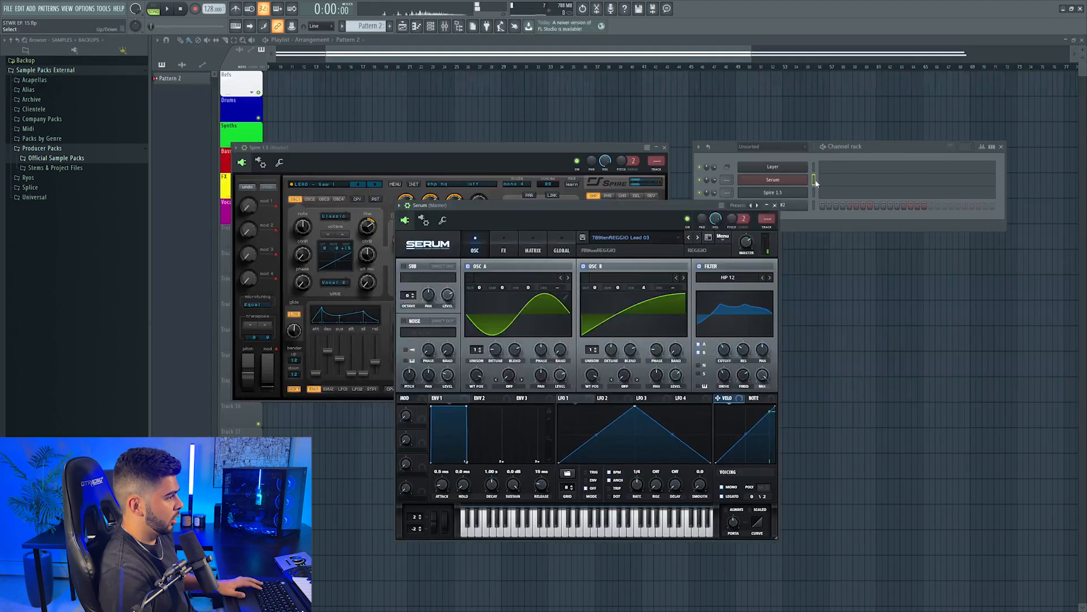
click(816, 180)
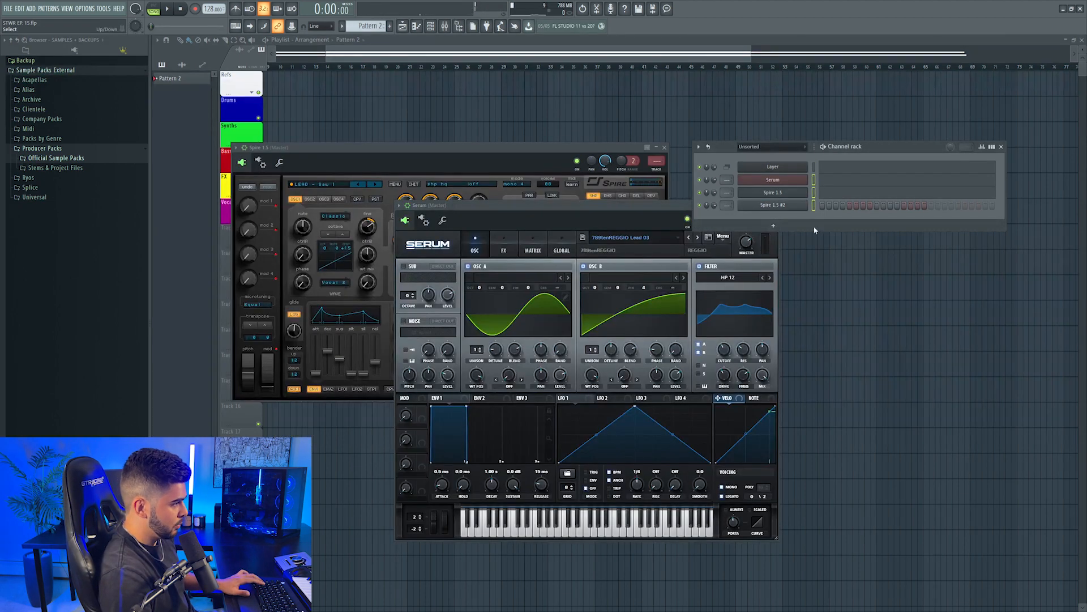
click(445, 26)
right_click(442, 311)
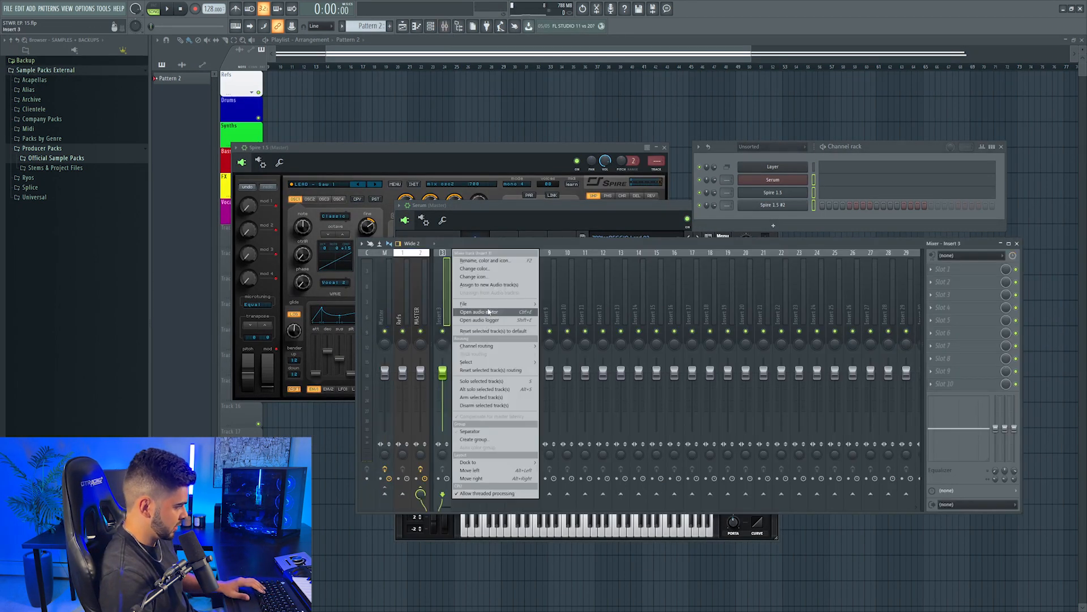
click(490, 306)
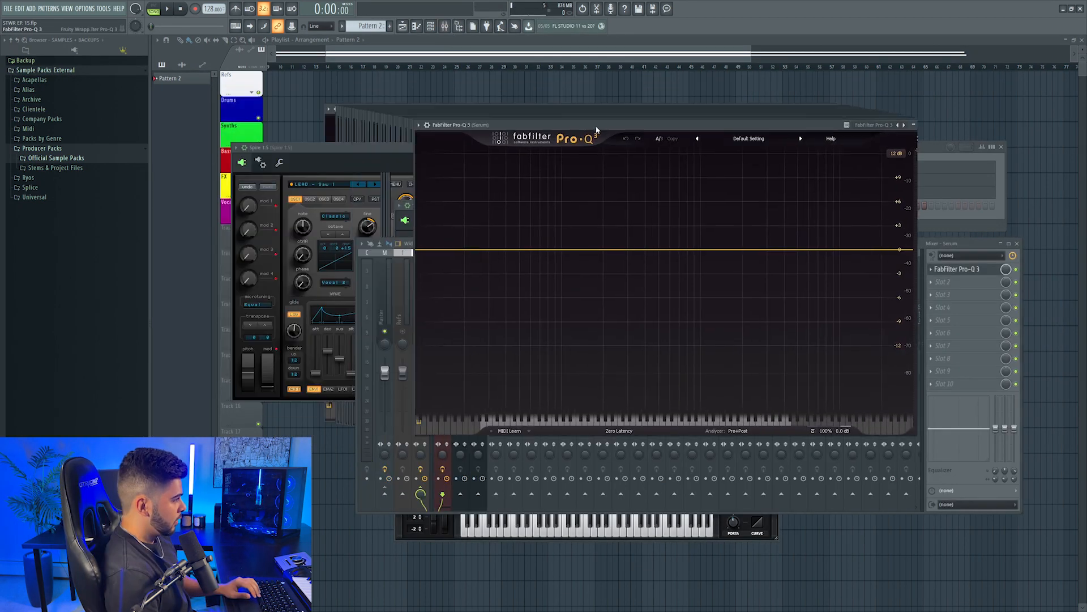
In FabFilter Pro-Q 3 on the Serum mixer track, add a bell cut of about -4.8 dB near 199 Hz with Q about 1.5.
drag(595, 125, 638, 167)
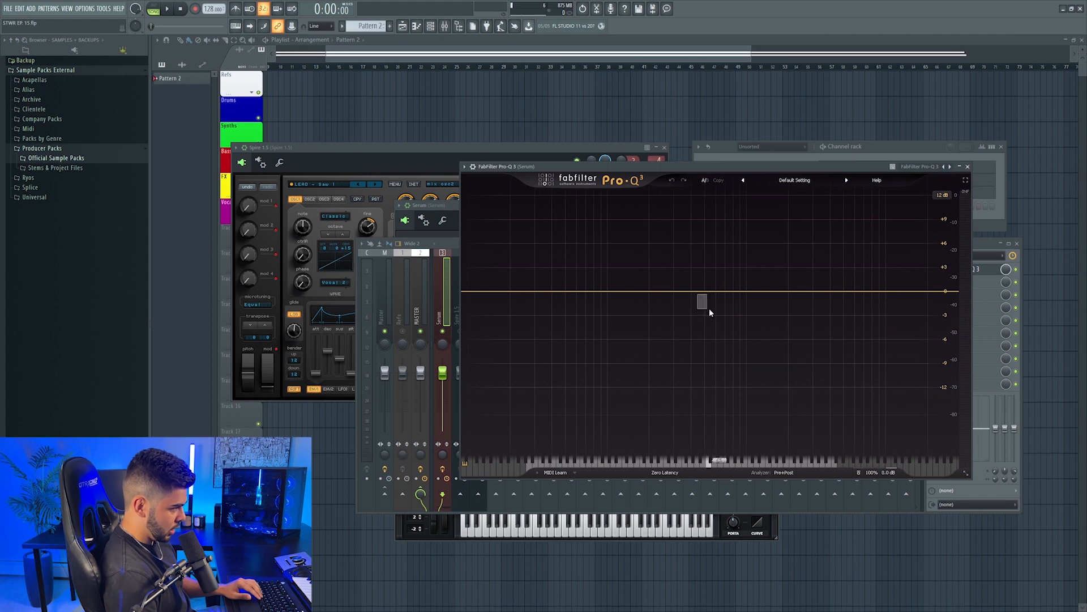
drag(709, 308, 713, 309)
double_click(715, 304)
drag(696, 166, 811, 174)
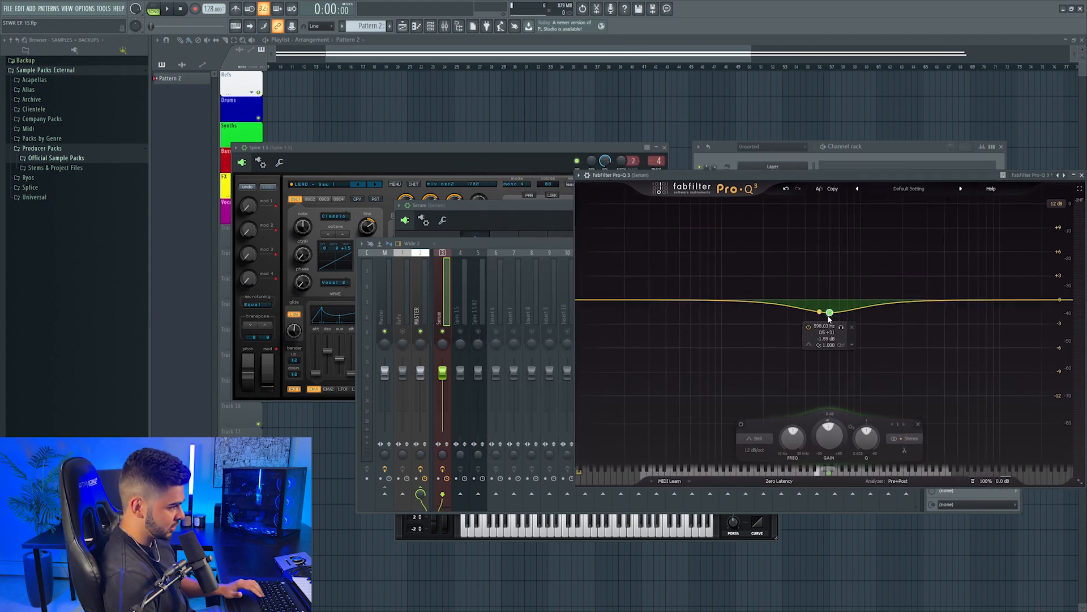
drag(829, 315, 808, 325)
scroll(808, 325, up, 4)
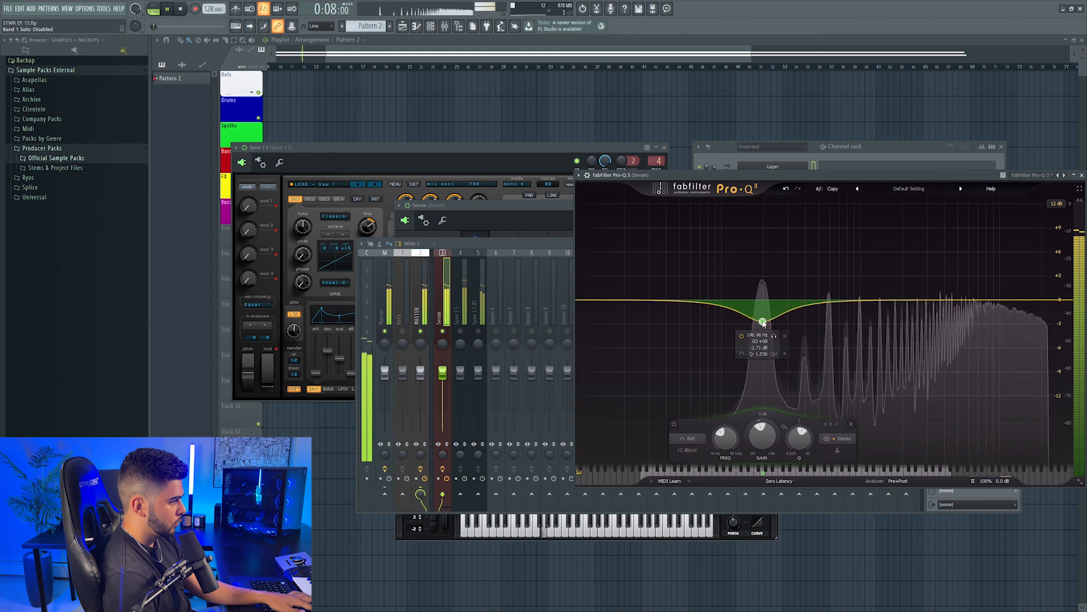
drag(763, 322, 763, 338)
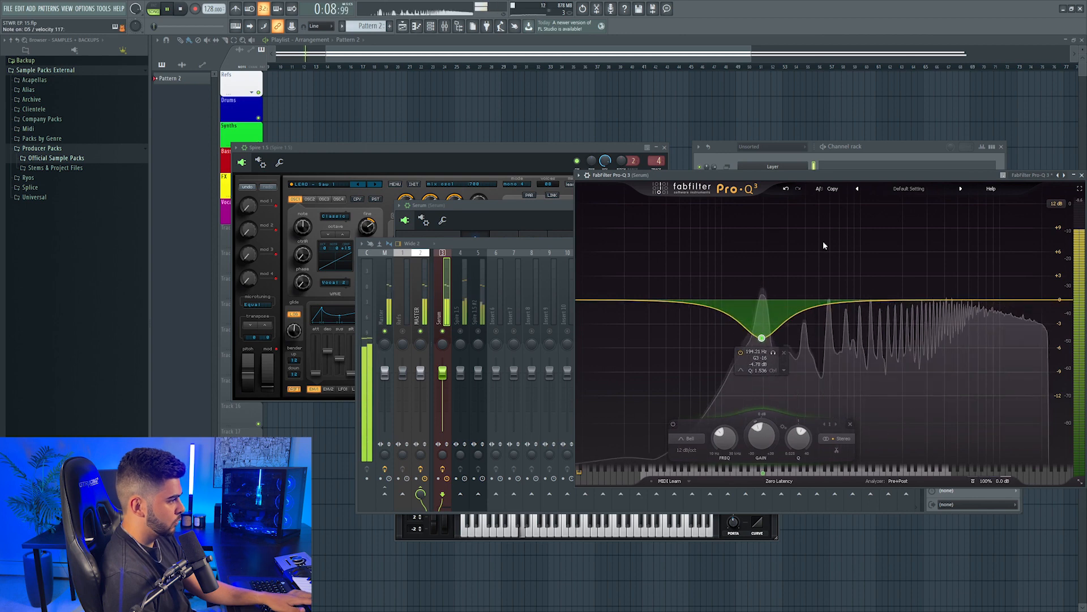
Rename mixer insert 6 as LD GRP and colour it green.
click(863, 145)
click(478, 333)
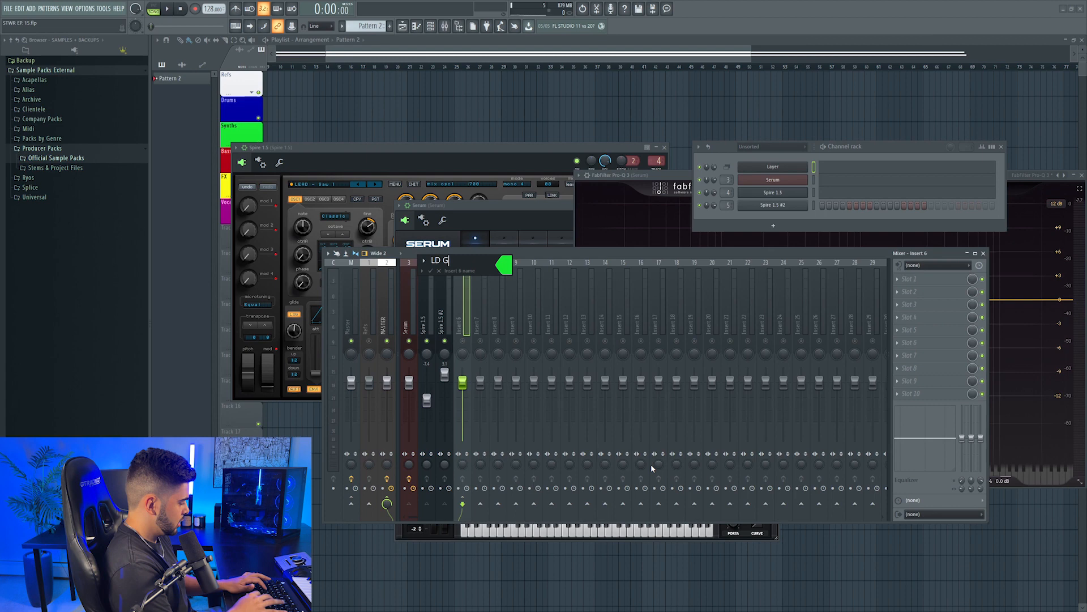
text(RP)
key(Return)
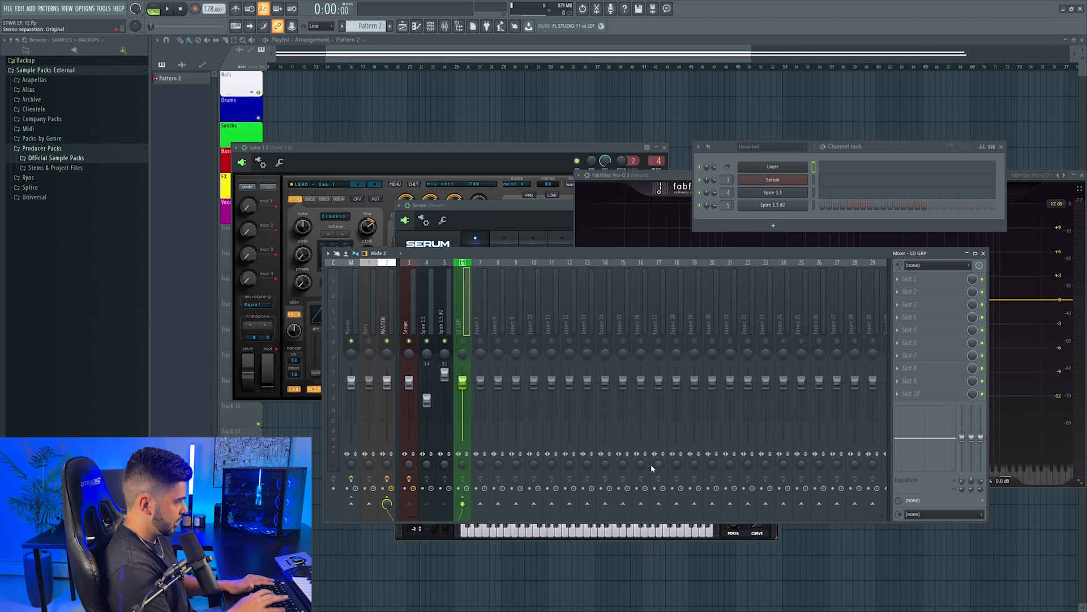
Load CamelCrusher in slot 1 and Supercharger in slot 2 of the LD GRP mixer track.
click(929, 280)
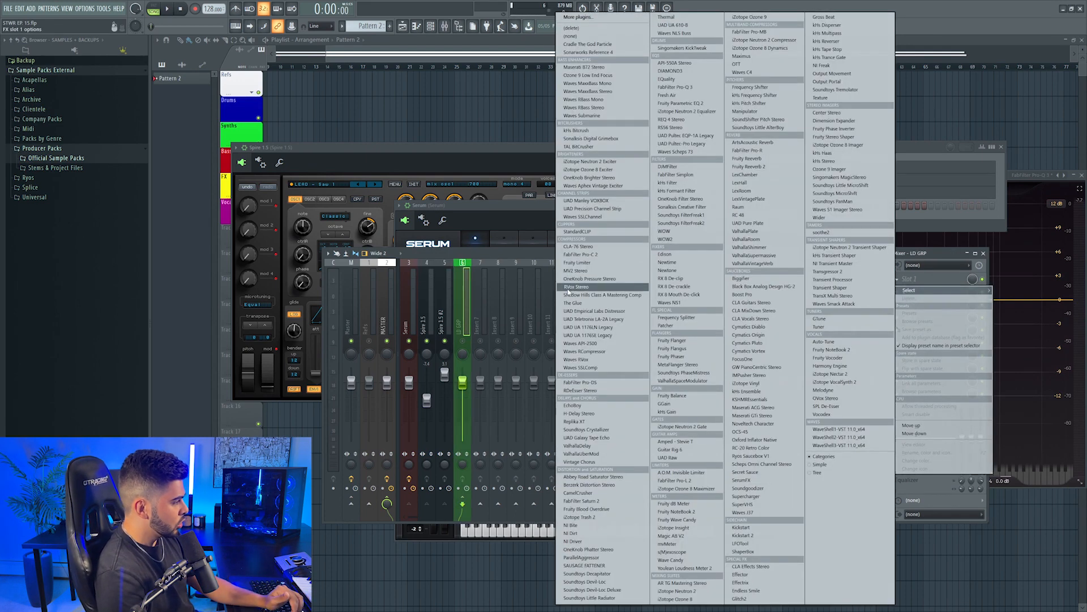
click(604, 492)
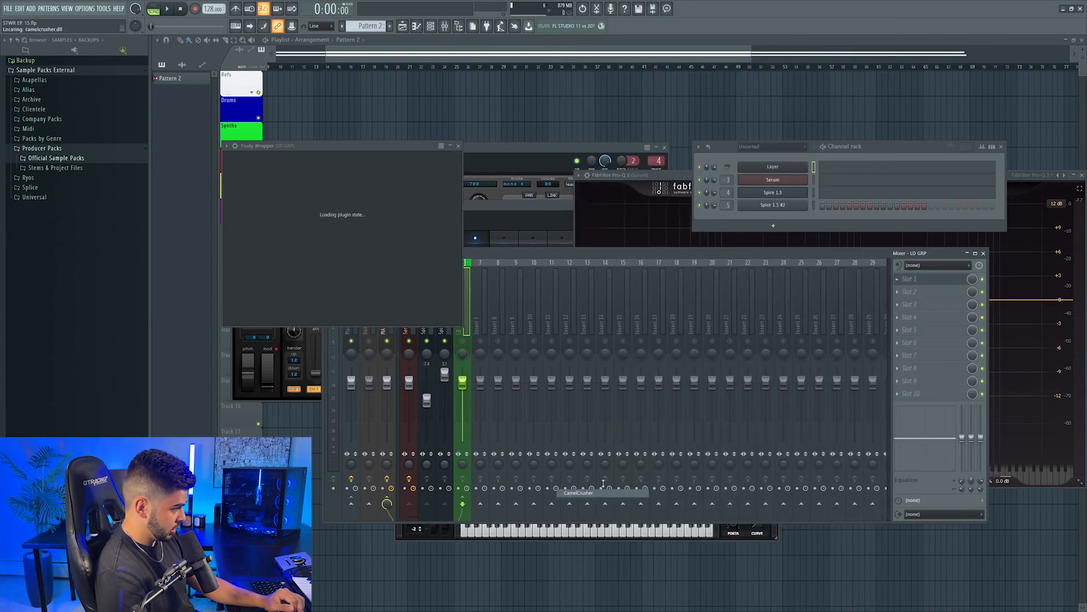
click(957, 292)
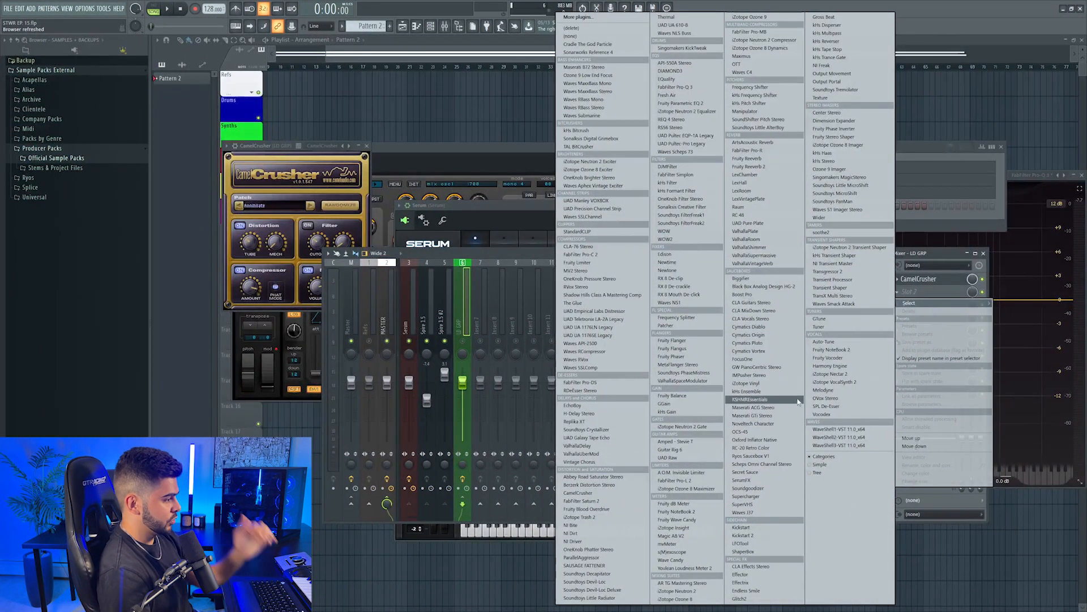
click(746, 497)
Load ArtsAcoustic Reverb in slot 3 and ValhallaDelay in slot 4 of the LD GRP mixer track.
click(957, 304)
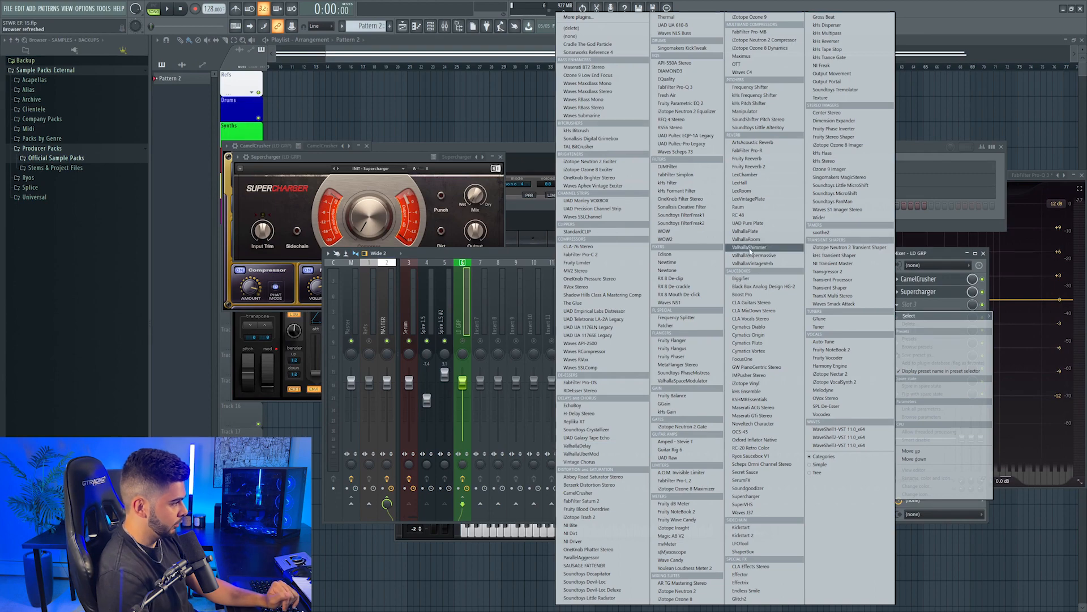
click(754, 142)
click(957, 317)
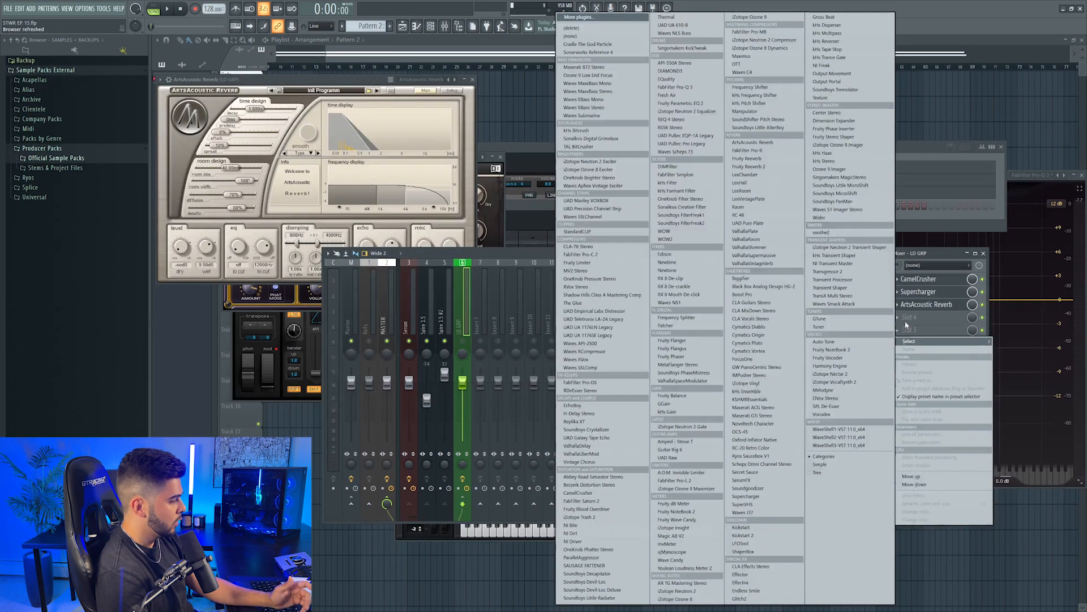
click(578, 446)
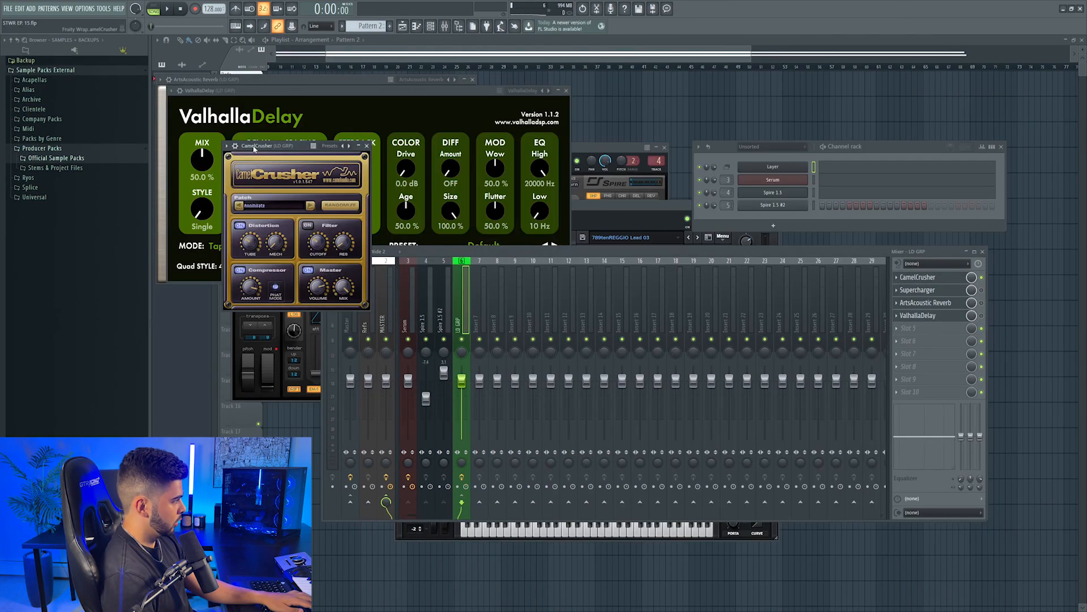
Set CamelCrusher on LD GRP to the Tube Warmth patch with its compressor off, and set Supercharger's output to about 6.3 dB.
drag(254, 149, 481, 215)
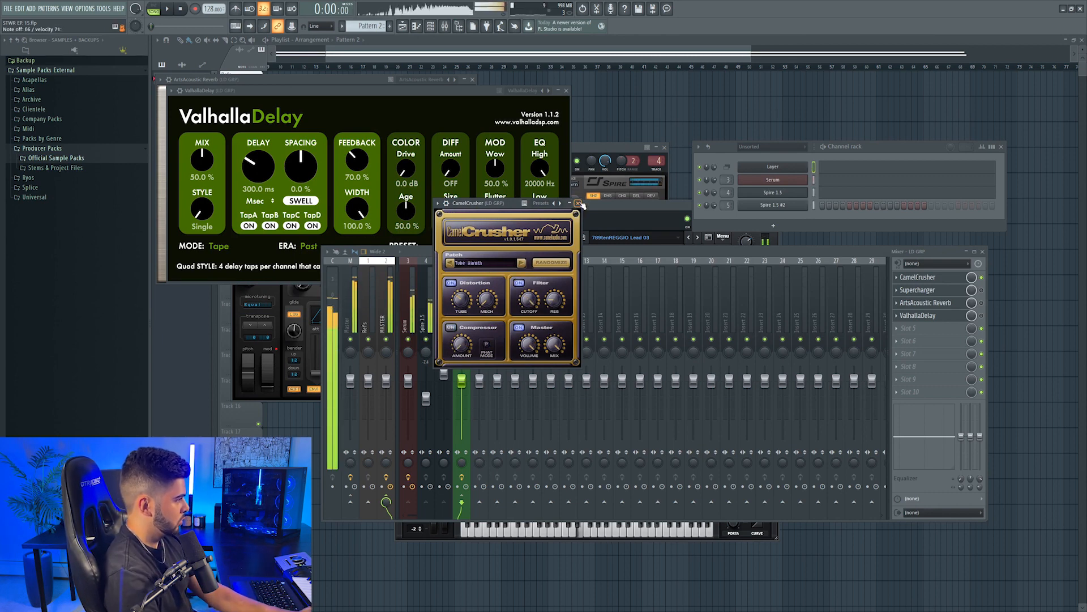
click(578, 203)
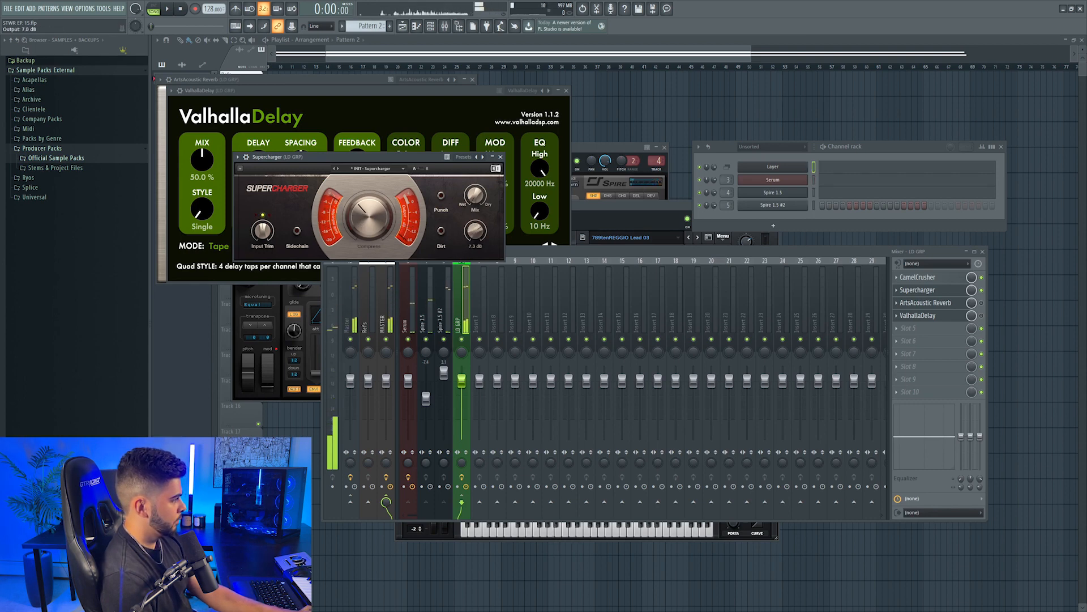
drag(475, 231, 474, 237)
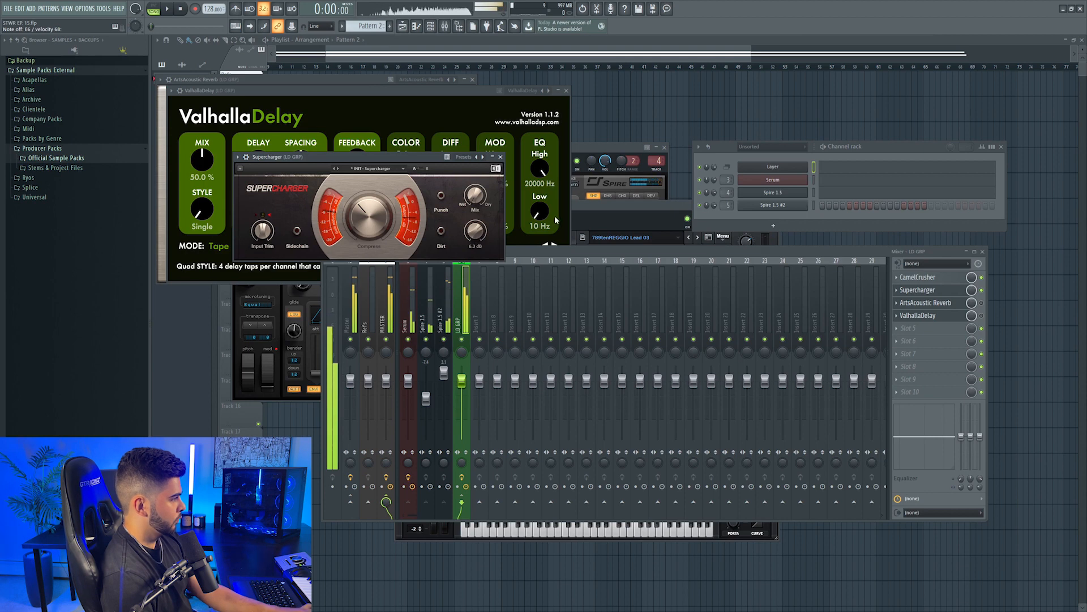
Check both Spire instruments' effects and mute the built-in delay and reverb in Spire 1.5 #2.
click(652, 208)
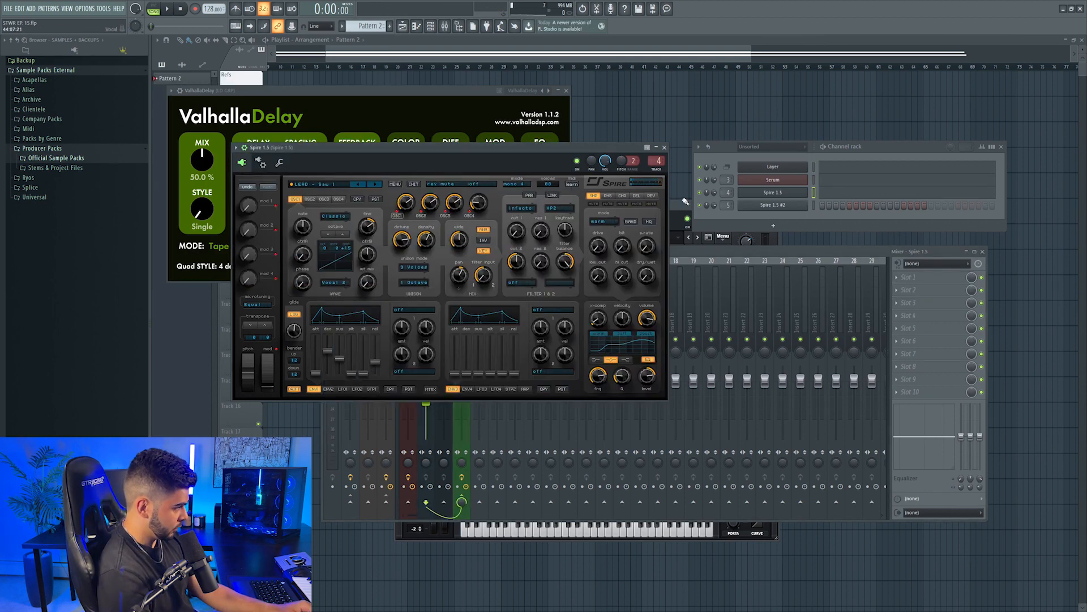
click(777, 206)
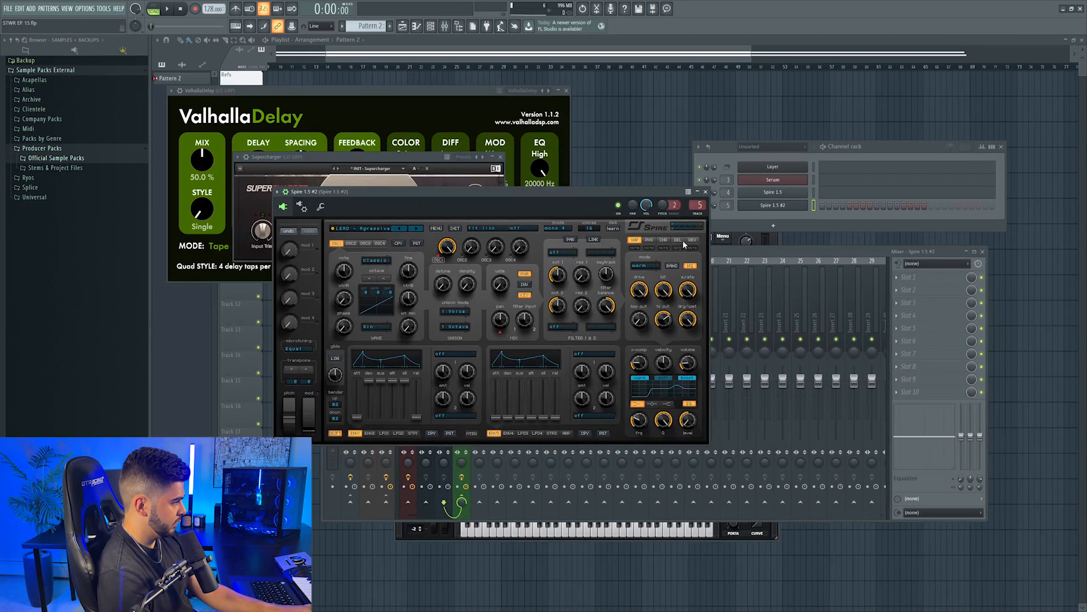
click(814, 169)
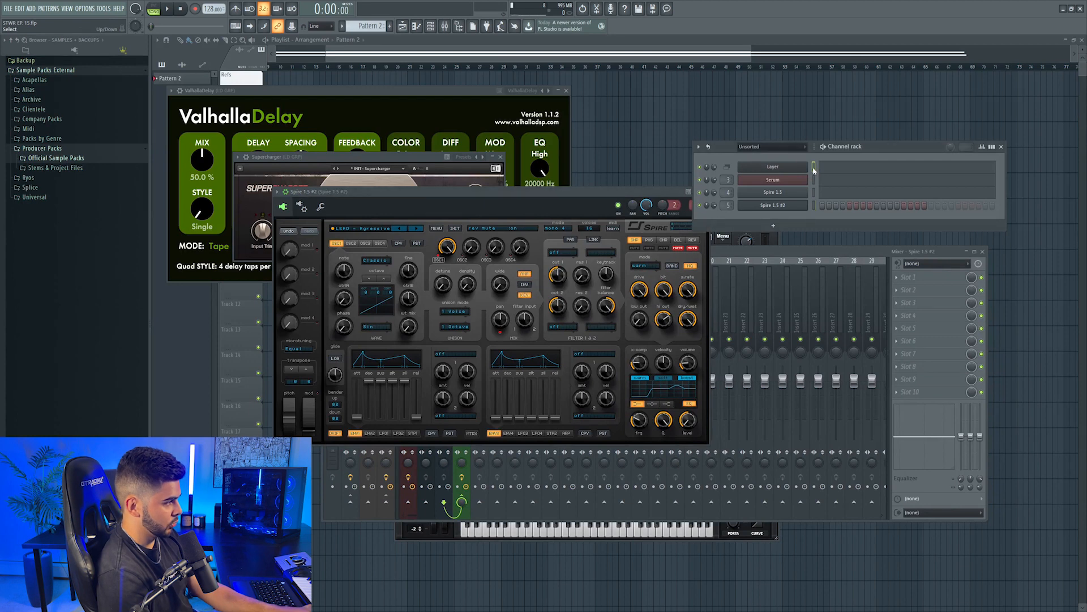
click(775, 180)
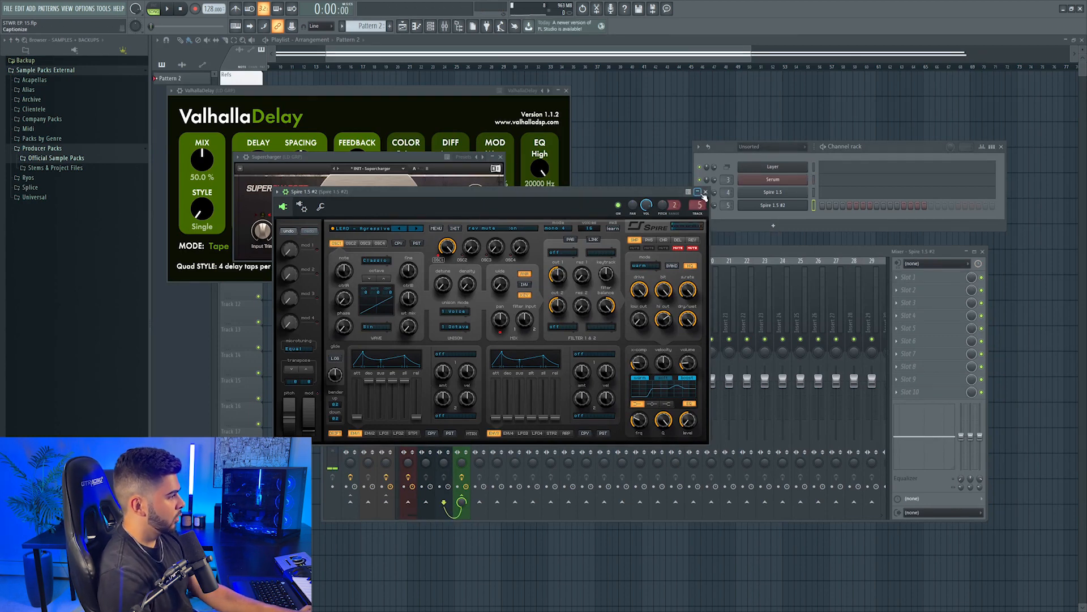
click(773, 205)
Load the Ost & Meyer's Large Hall 1 preset in ArtsAcoustic Reverb and the DIGITAL-Stereo Quarter-Note Voc preset in ValhallaDelay.
click(940, 303)
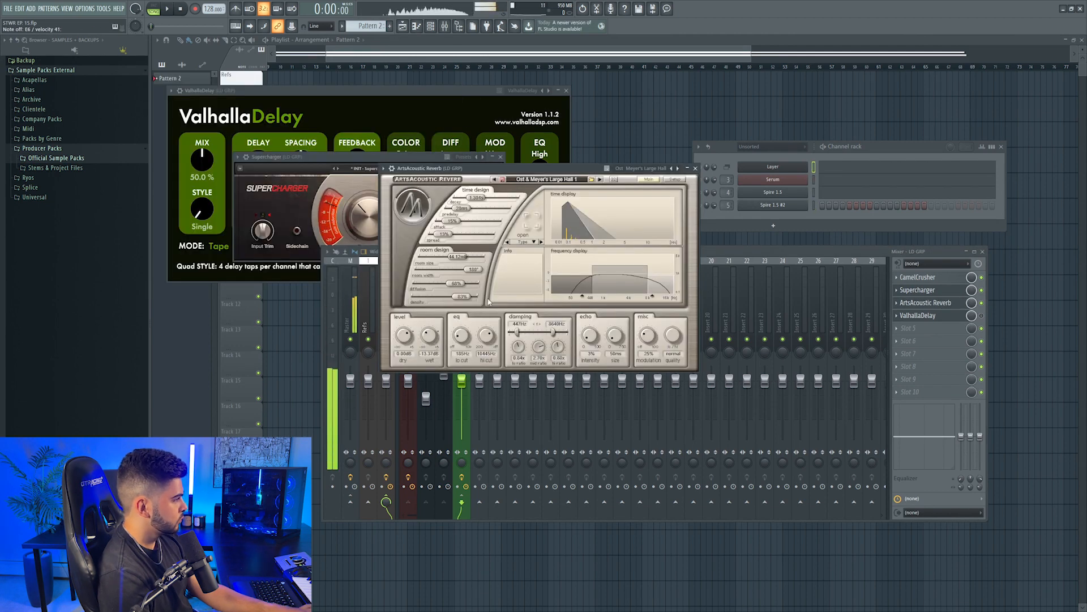
click(695, 168)
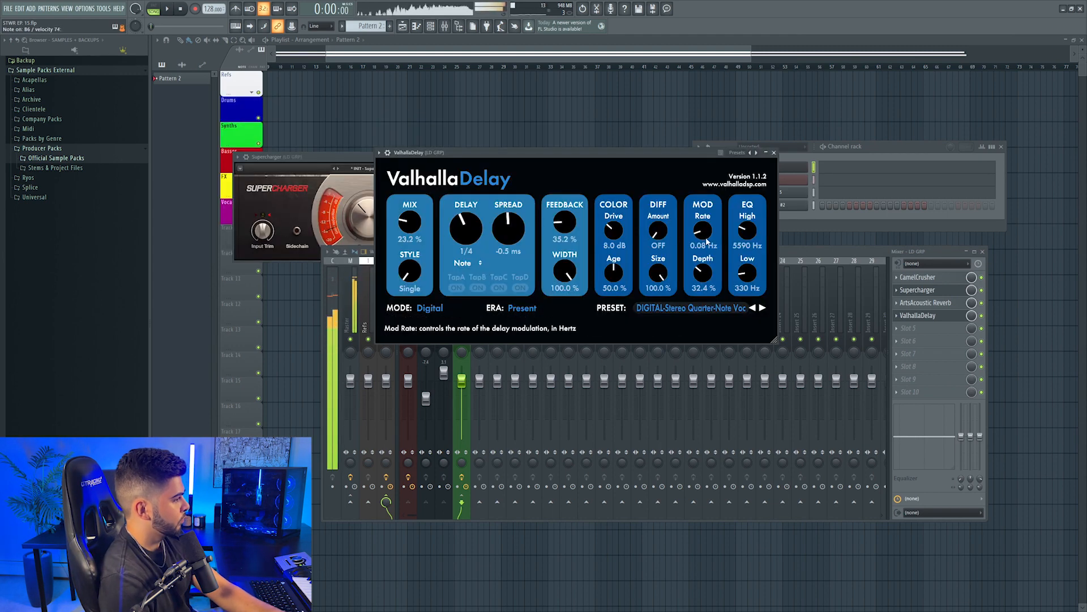
Lower the Spire 1.5 mixer fader slightly and load the Raum reverb in slot 1 of the LD GRP track.
drag(428, 398, 428, 405)
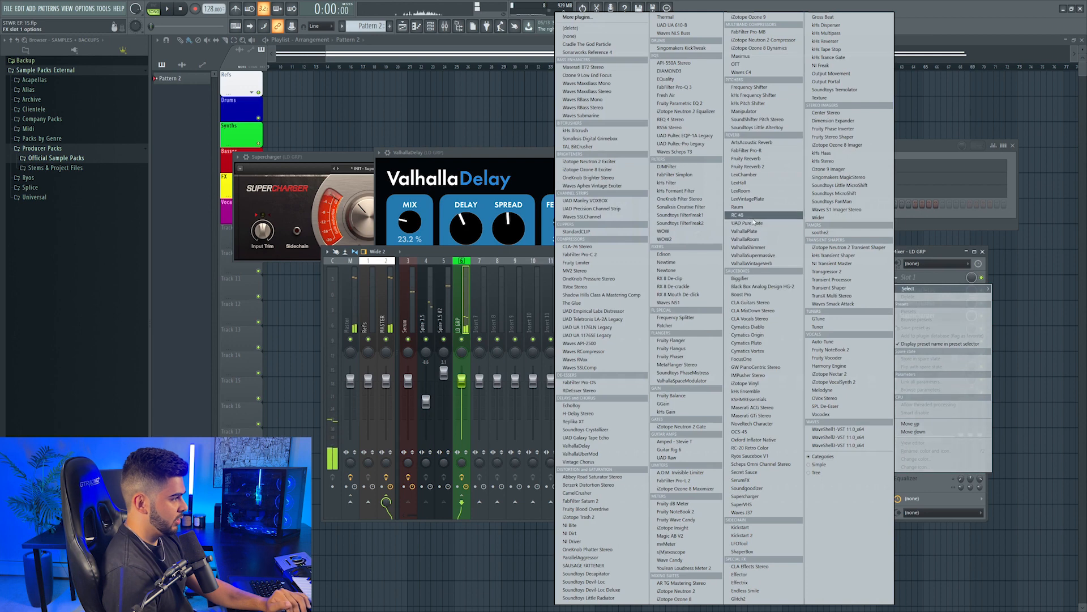
click(742, 207)
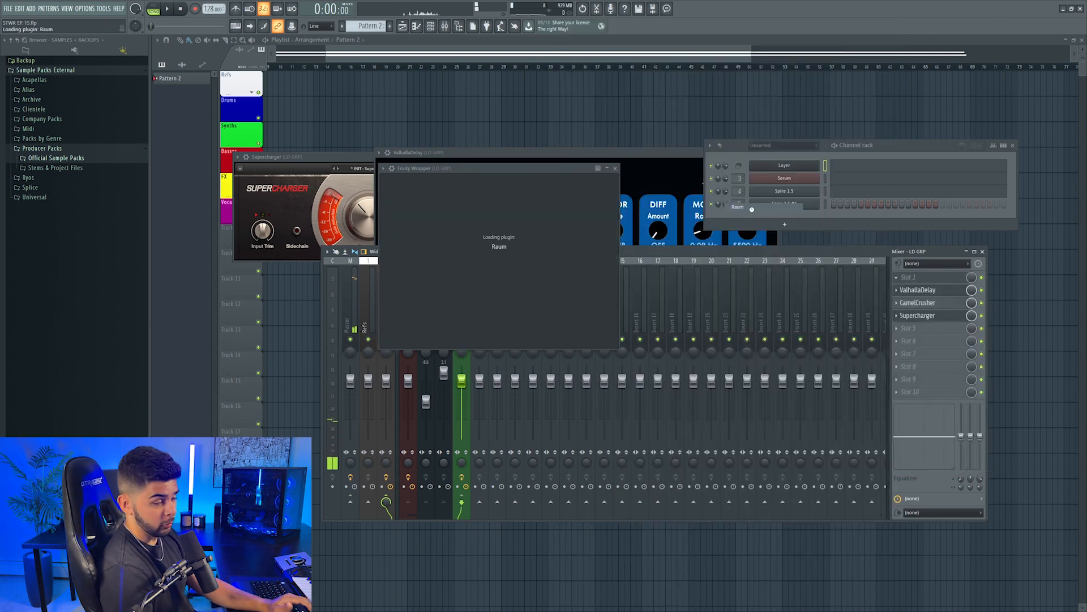
drag(482, 176, 460, 185)
mouse_move(490, 274)
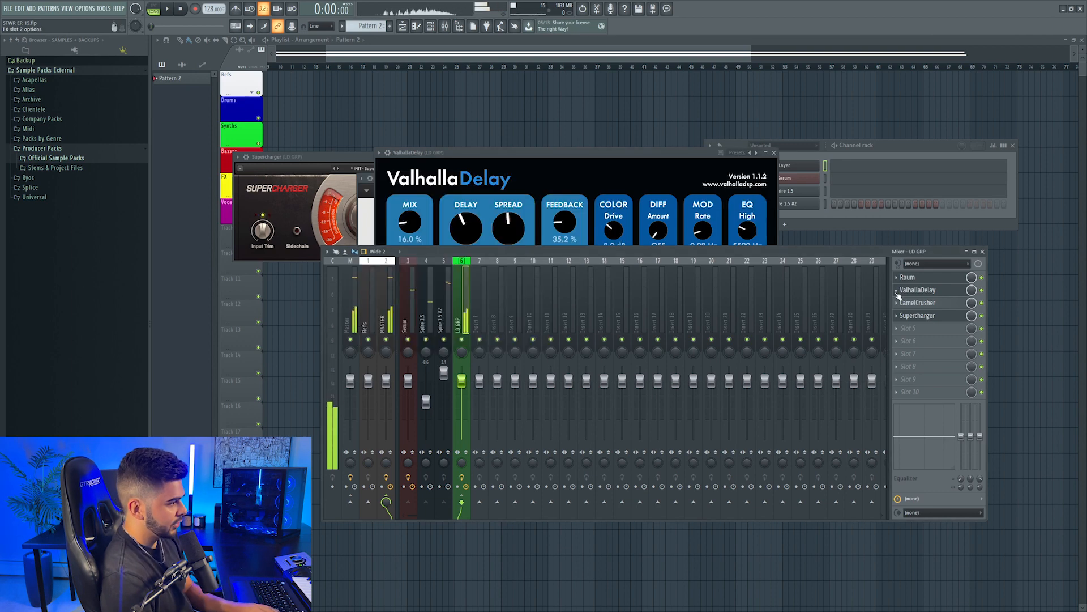
Replace ValhallaDelay in slot 2 of the LD GRP track with H-Delay Stereo.
click(896, 291)
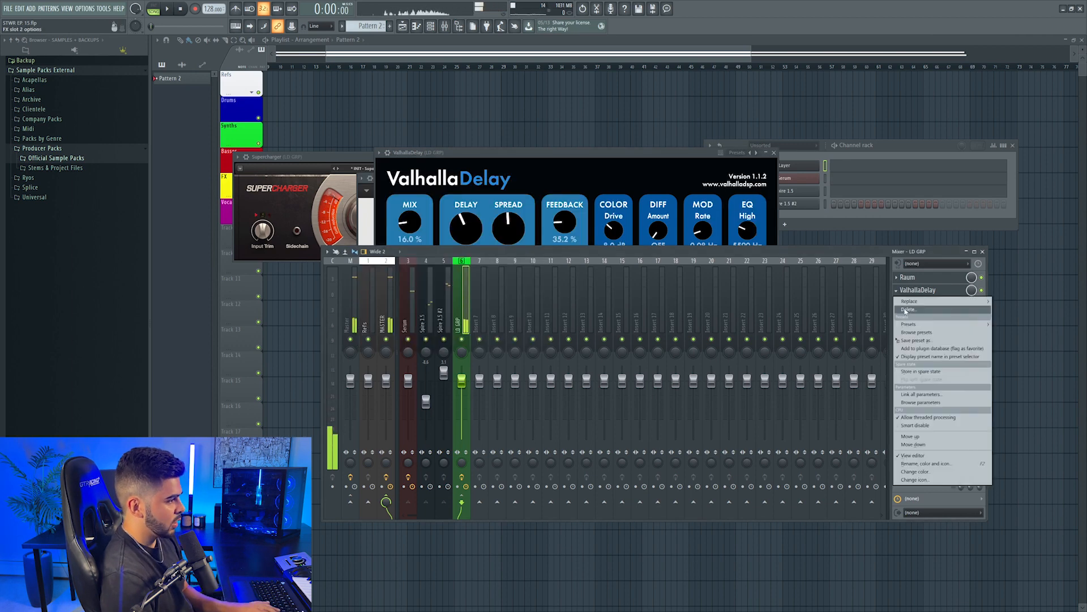
click(908, 309)
click(902, 290)
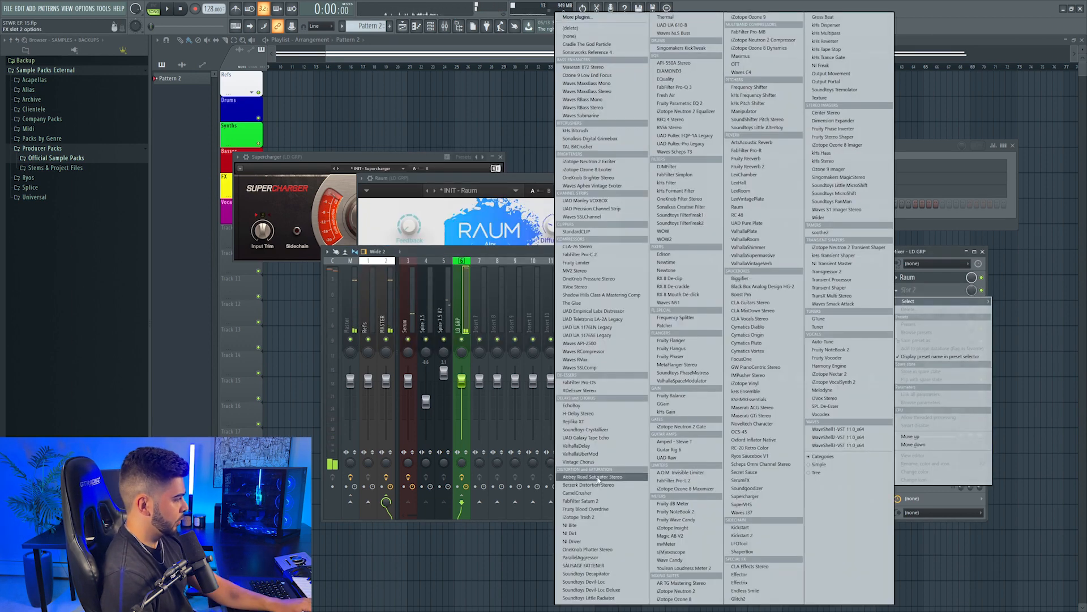
click(581, 413)
key(space)
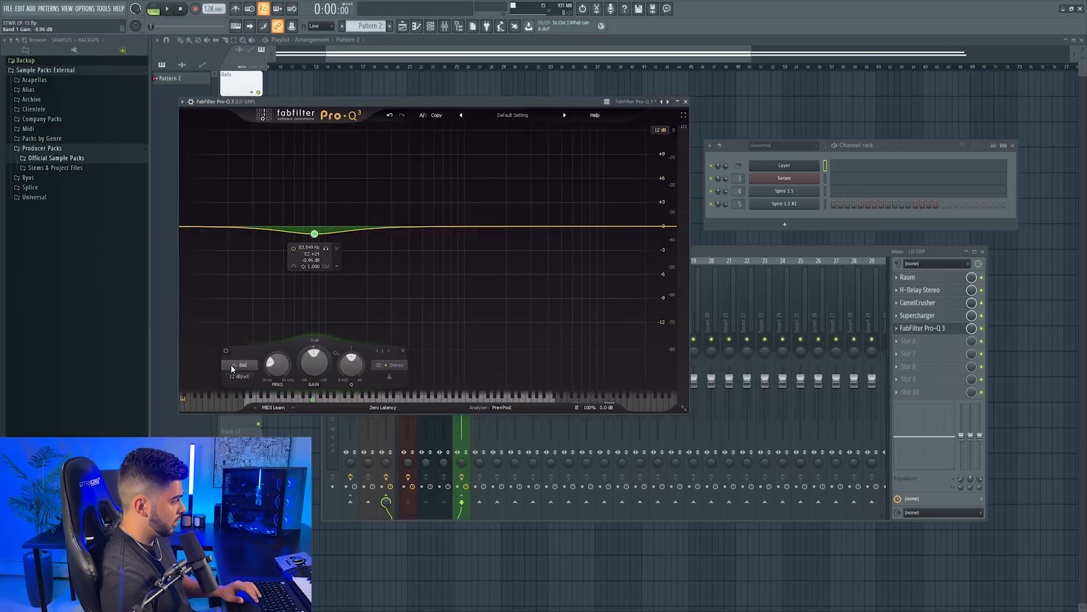
Change band 1 of LD GRP's FabFilter Pro-Q 3 to a low cut and raise its frequency slightly above 84 Hz.
click(240, 365)
click(243, 304)
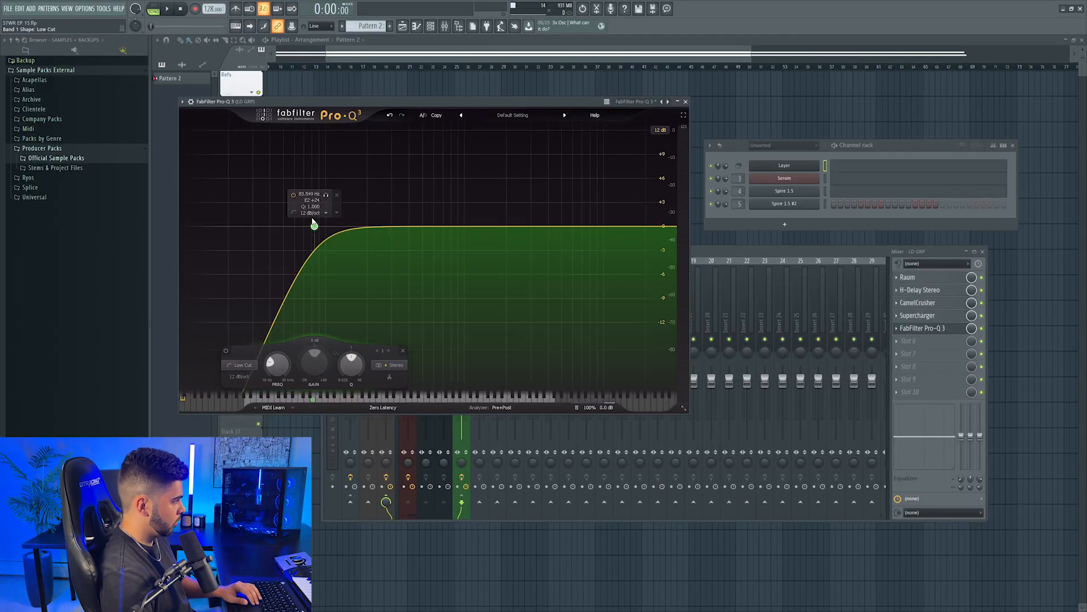
drag(313, 226, 324, 227)
Add a bell cut of about 1.4 dB near 3.6 kHz and sweep it soloed during playback.
click(542, 237)
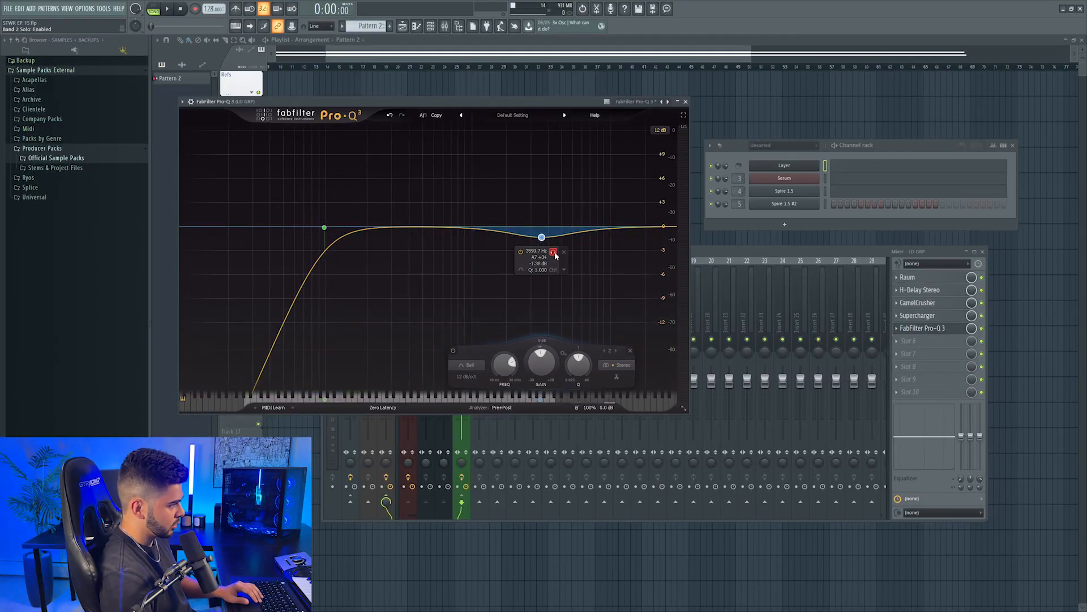
drag(555, 253, 560, 254)
key(space)
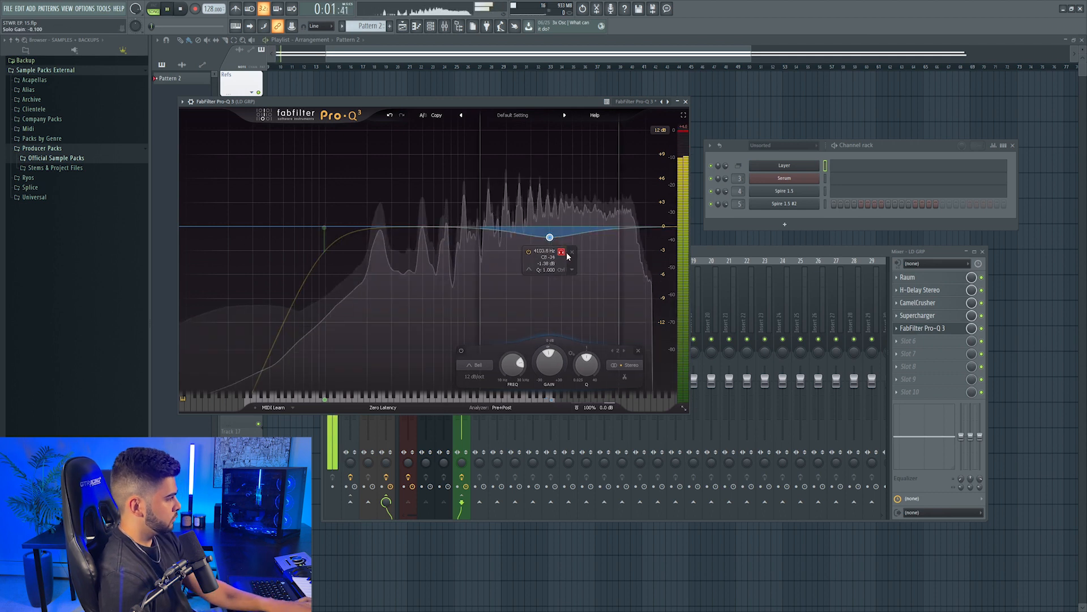
drag(565, 254, 534, 244)
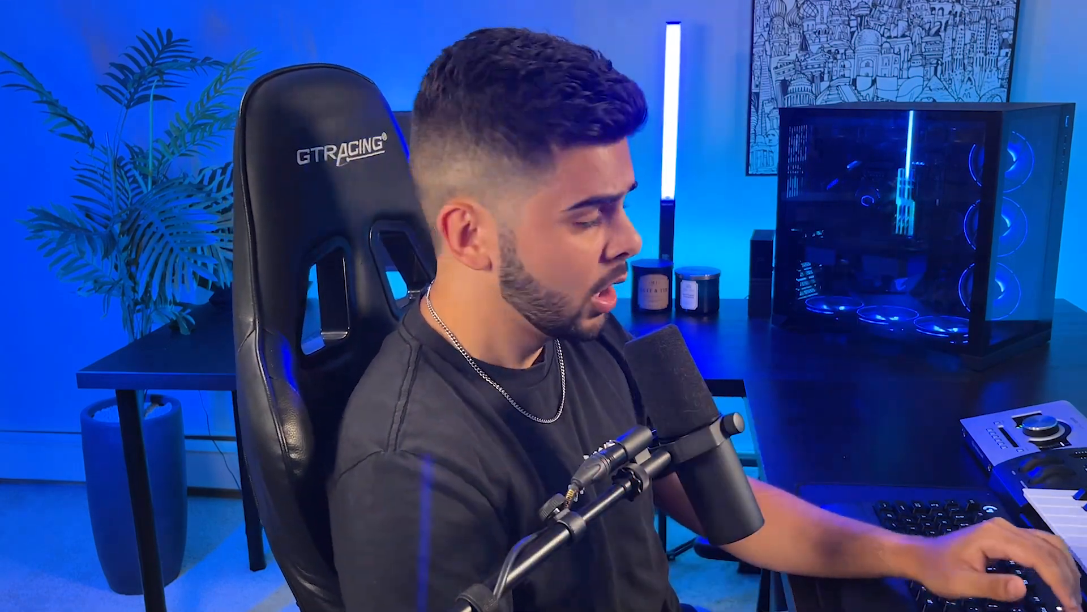
Check the Reese Brother patch in Serum #2 and close the instrument.
click(785, 217)
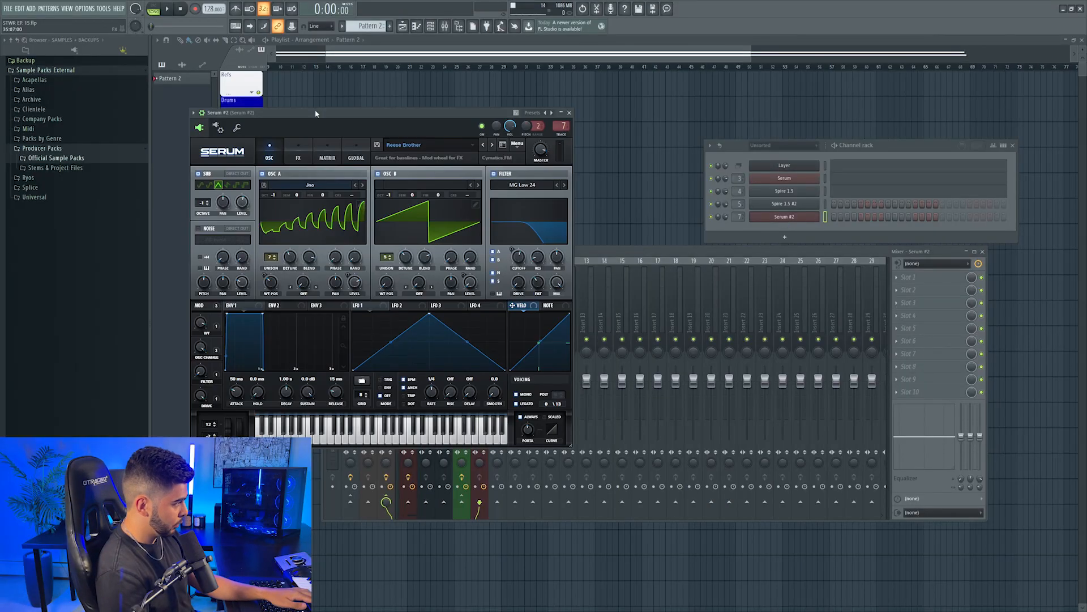
drag(315, 112, 388, 142)
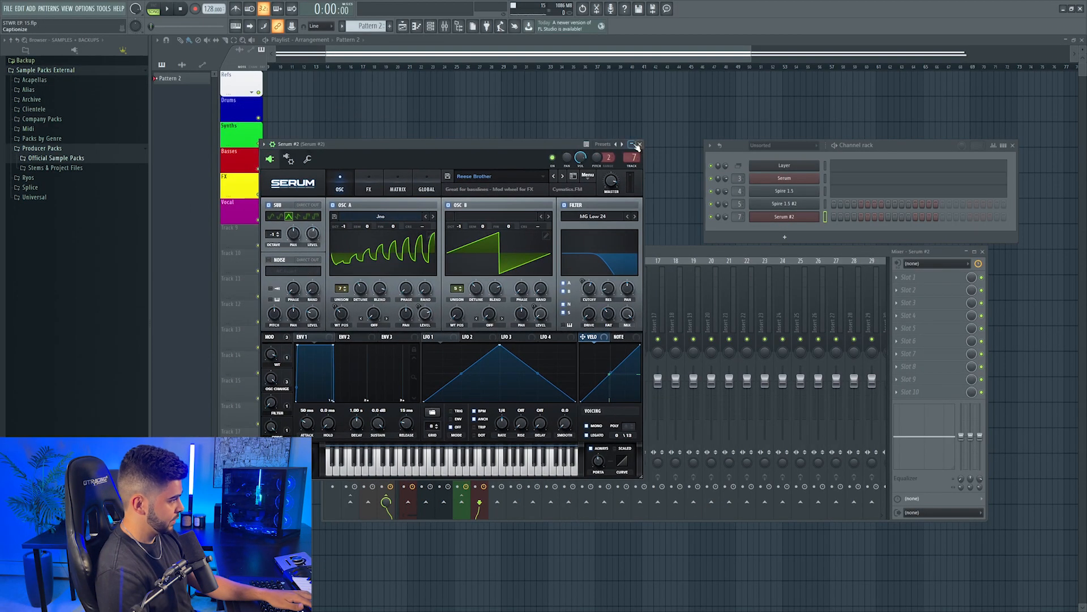
click(644, 143)
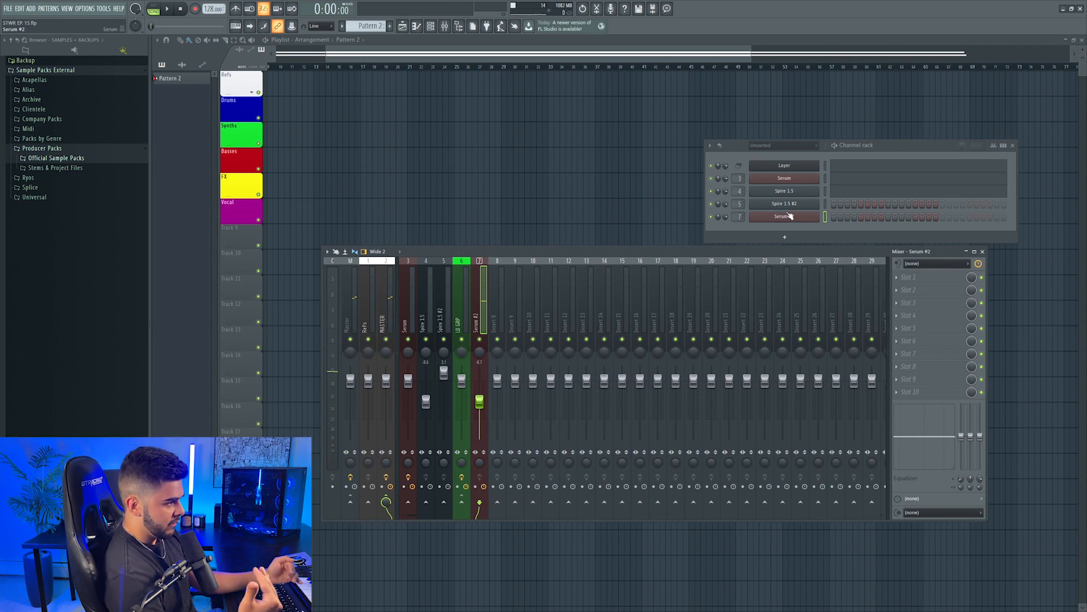
Draw a one-bar G#4 note at the start of Serum #2's piano roll.
right_click(818, 215)
click(839, 216)
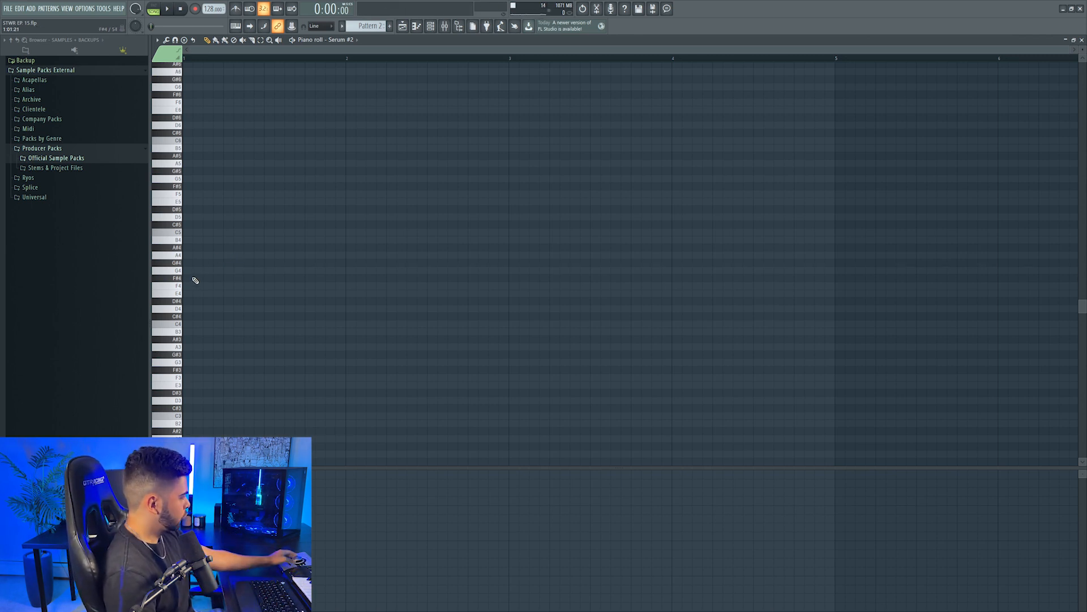
scroll(196, 279, down, 1)
mouse_move(196, 271)
mouse_down()
mouse_move(169, 275)
mouse_move(342, 278)
mouse_up()
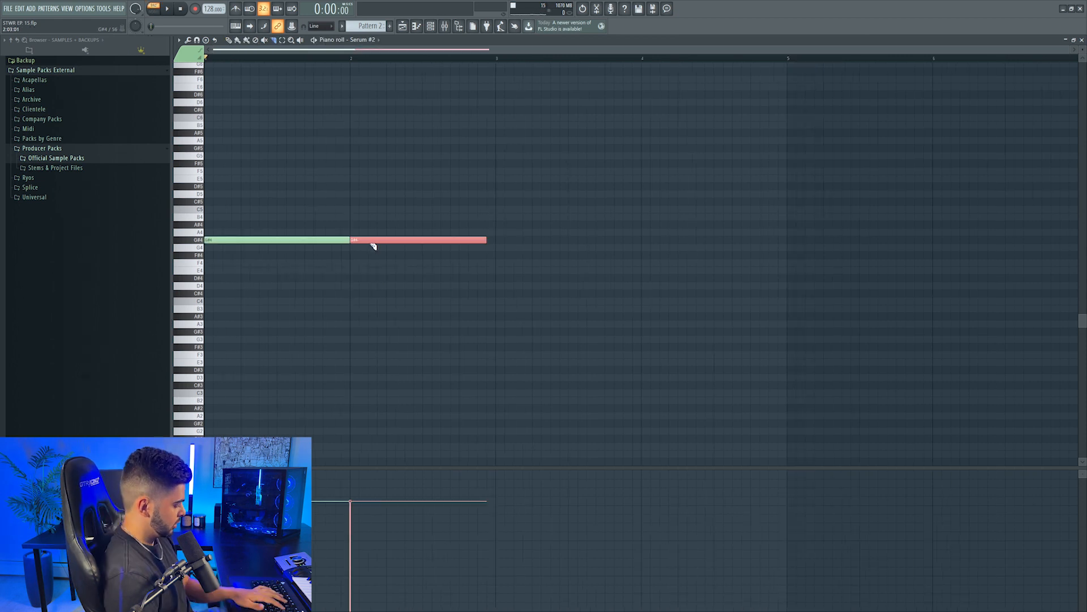
Replace the copied second note with a one-bar G4 note in bar 2 and start playback.
right_click(372, 243)
click(344, 247)
right_click(343, 247)
key(space)
drag(355, 239, 361, 248)
Add a C4 note spanning bars 3 and 4 of the bass line and stop playback.
click(507, 272)
right_click(508, 272)
click(514, 309)
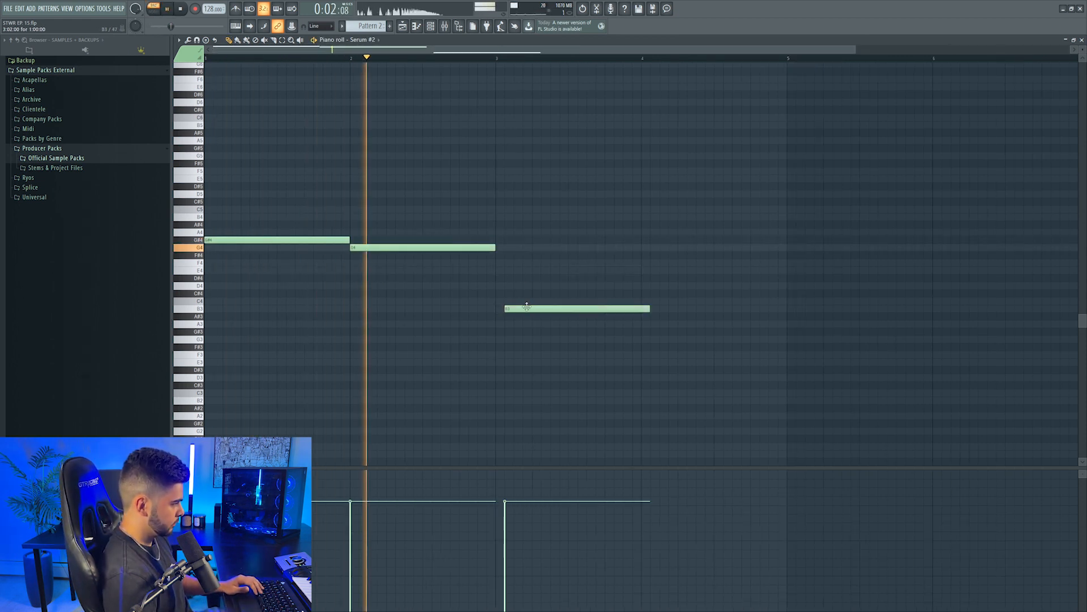
drag(538, 308, 539, 300)
drag(644, 302, 787, 301)
scroll(684, 70, down, 2)
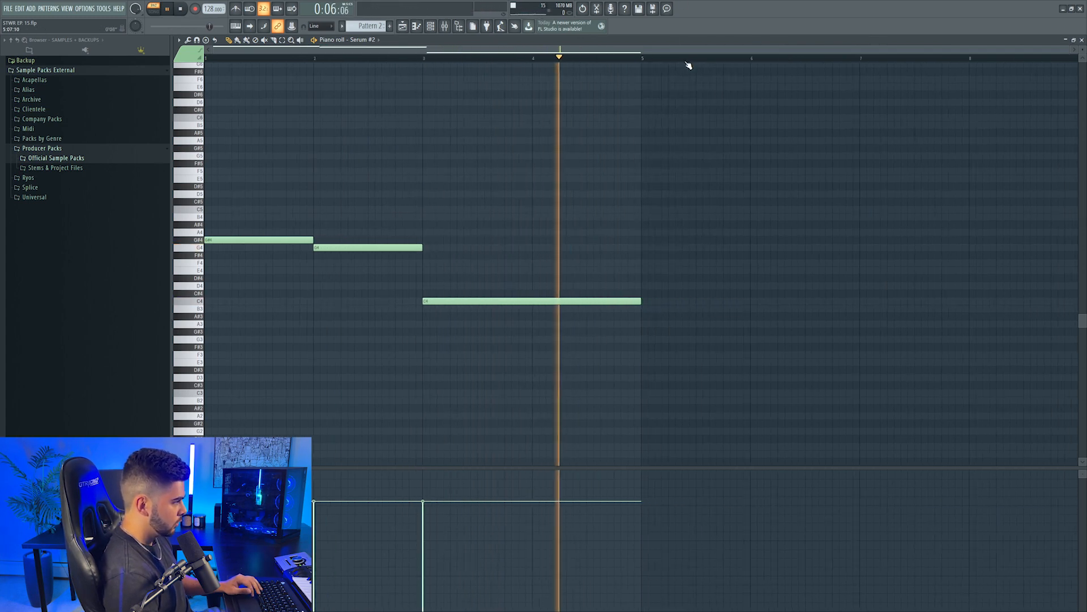
key(space)
Transpose the whole bass line down five semitones to start on D#4, auditioning it between shifts.
key(shift+Down)
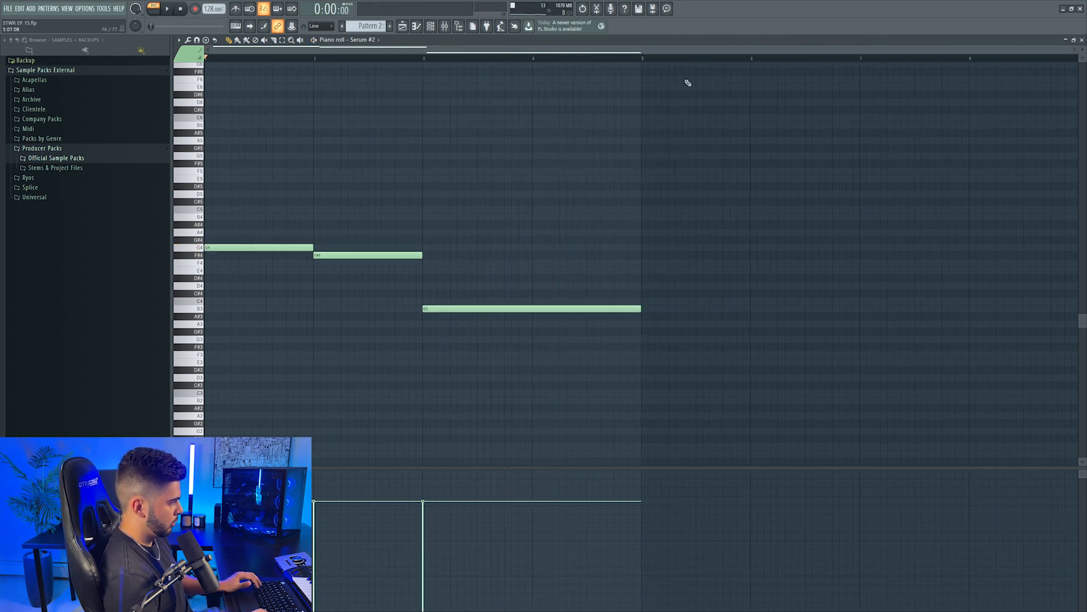
key(shift+Down)
key(shift+Down)
key(space)
key(shift+Down)
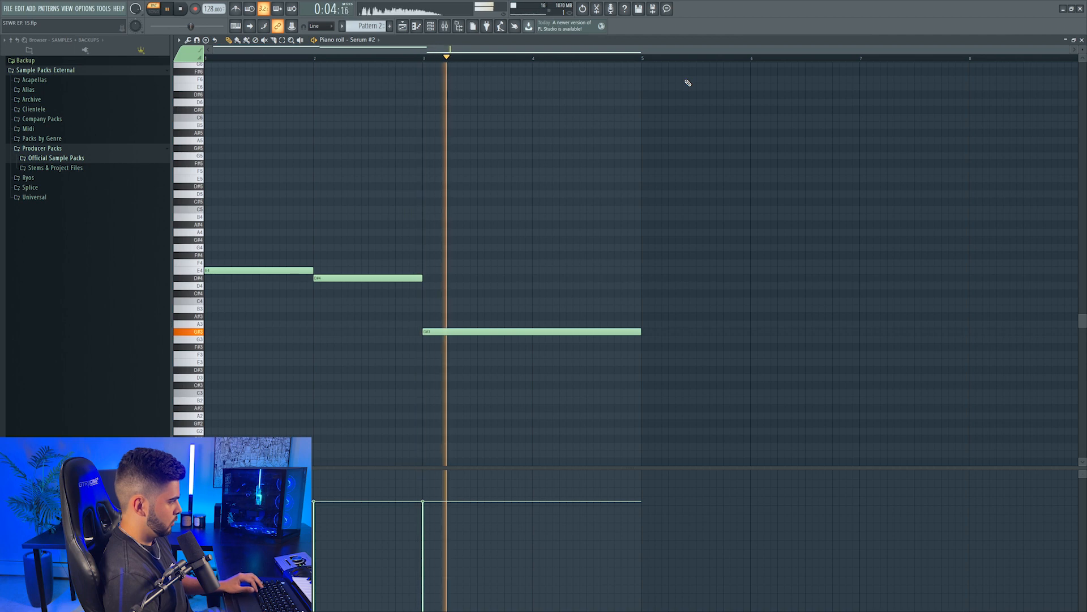
key(space)
key(shift+Down)
key(space)
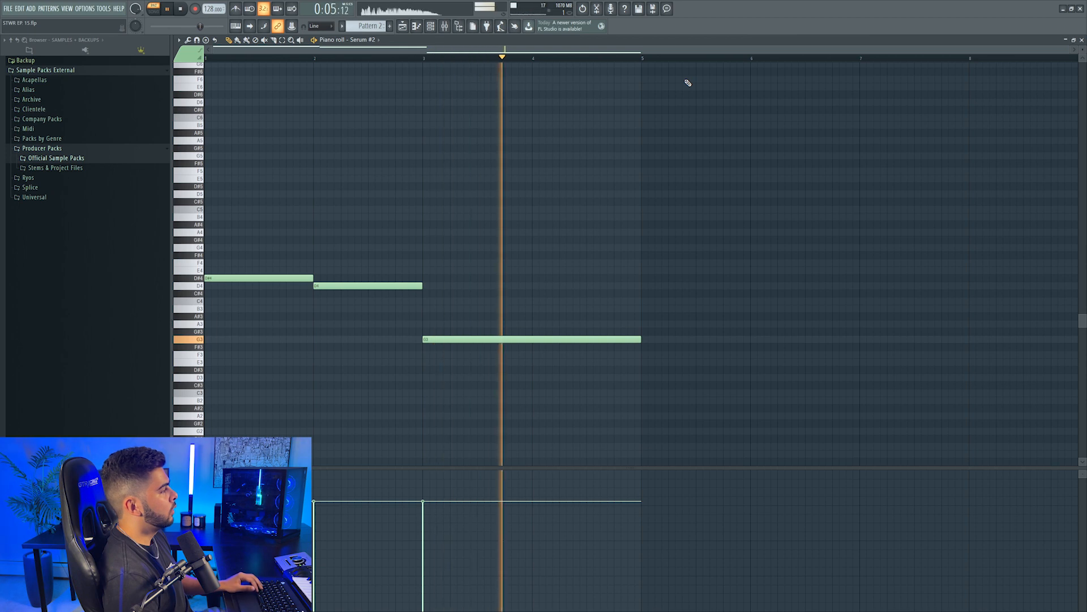
key(space)
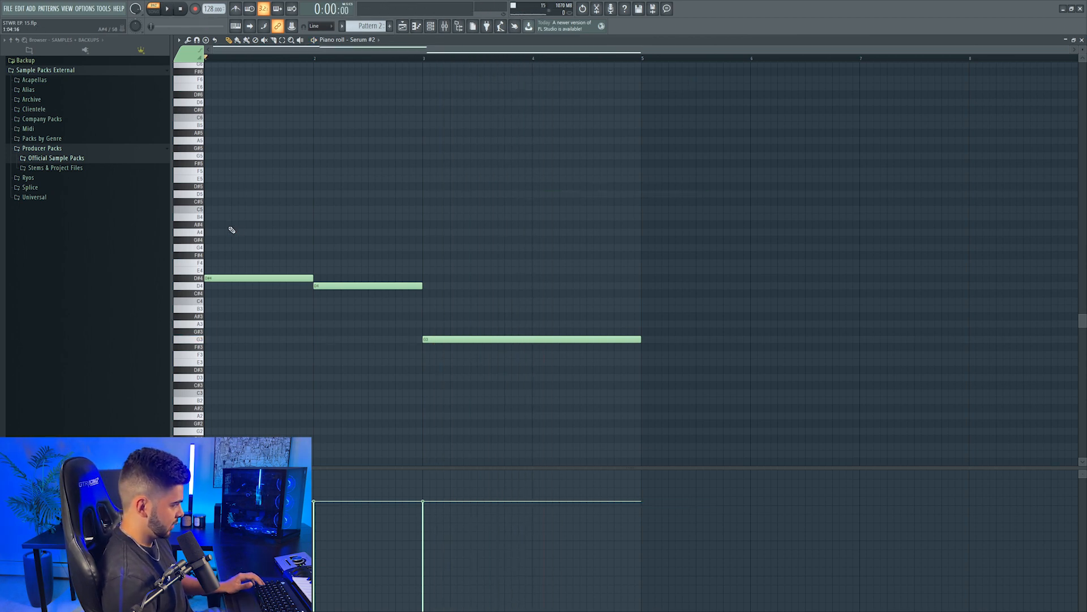
Add FabFilter Pro-Q 3 to the Spire 1.5 mixer track with a high-shelf cut of about 1.5 dB, and toggle solo on Spire 1.5 #2.
drag(917, 148, 588, 145)
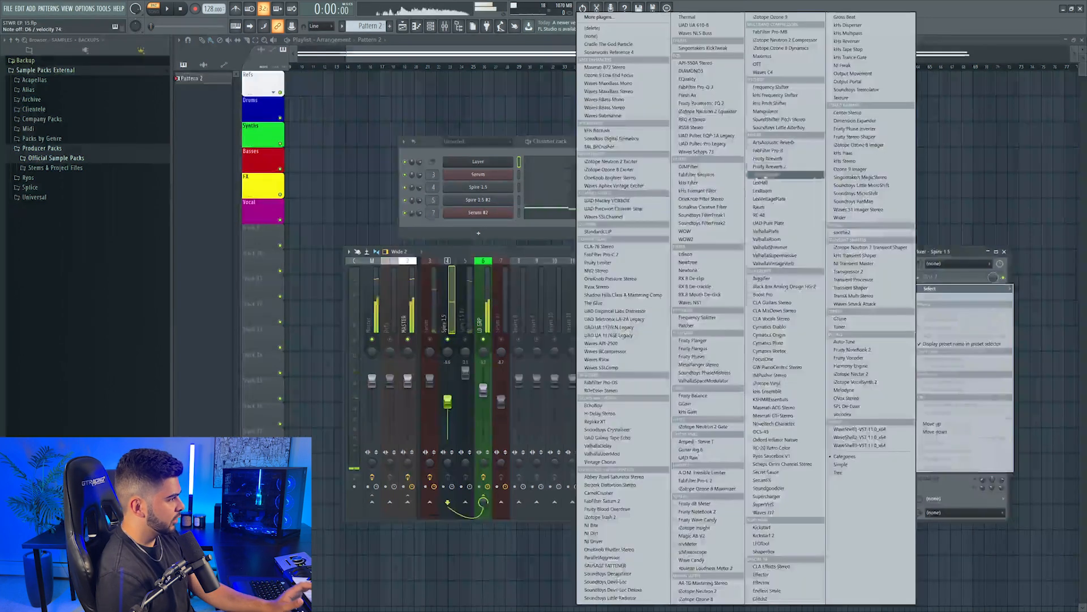
click(711, 87)
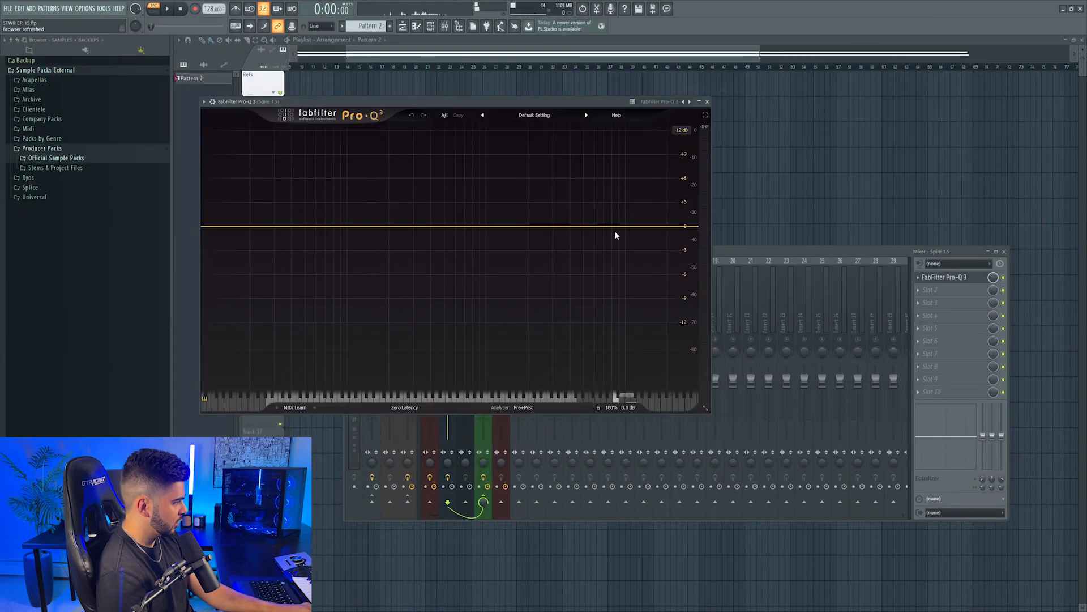
drag(615, 226, 614, 231)
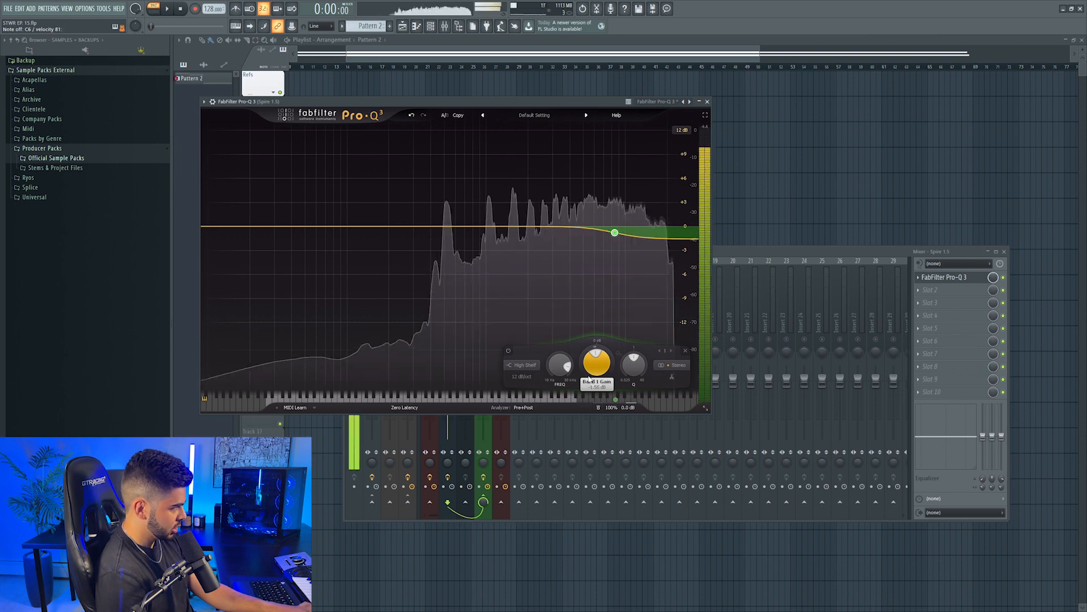
click(707, 102)
right_click(465, 340)
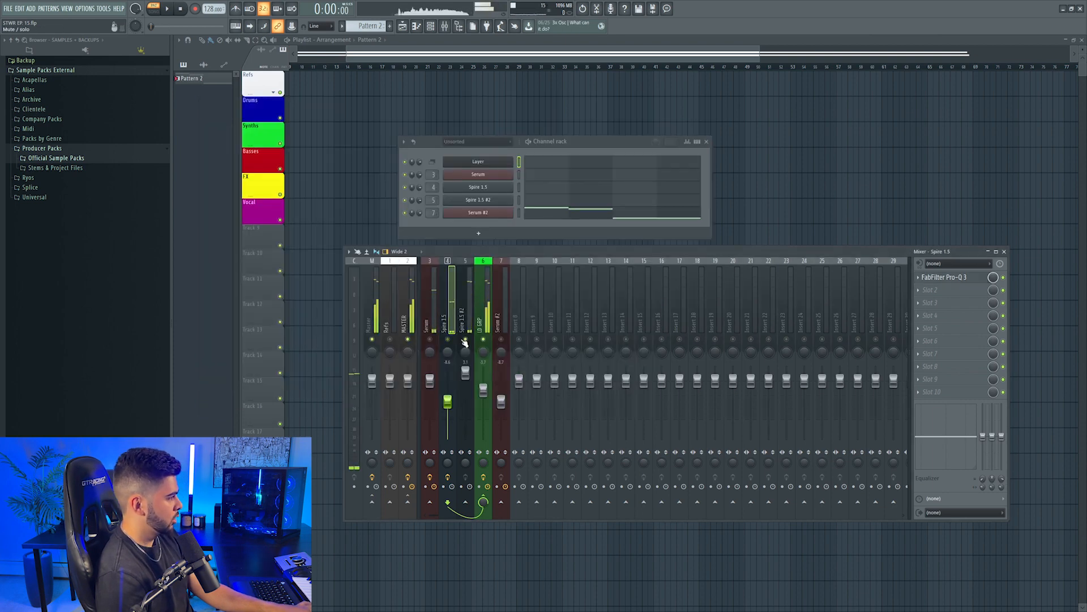
Write the melody's first two bars in the Layer's piano roll, opening with two D#3 notes and descending from D#6 to F5.
click(567, 210)
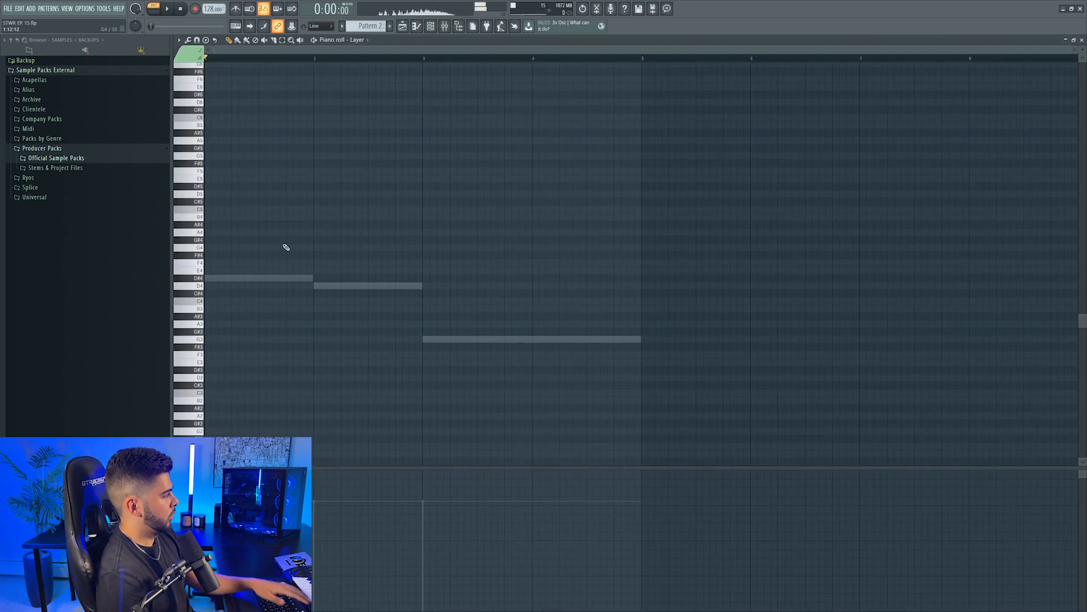
scroll(235, 194, up, 3)
scroll(221, 190, up, 2)
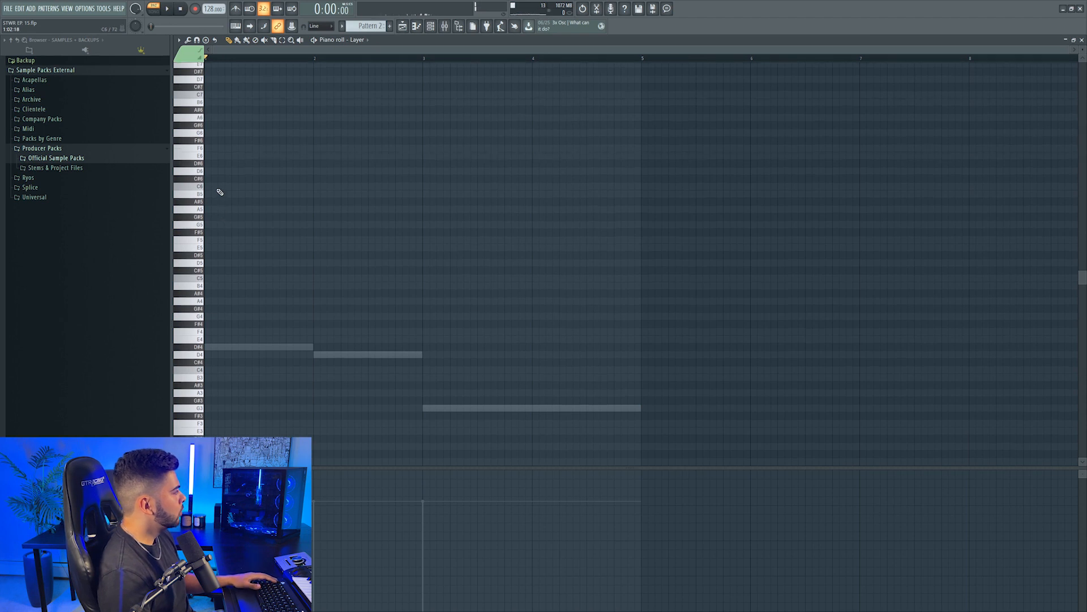
click(208, 164)
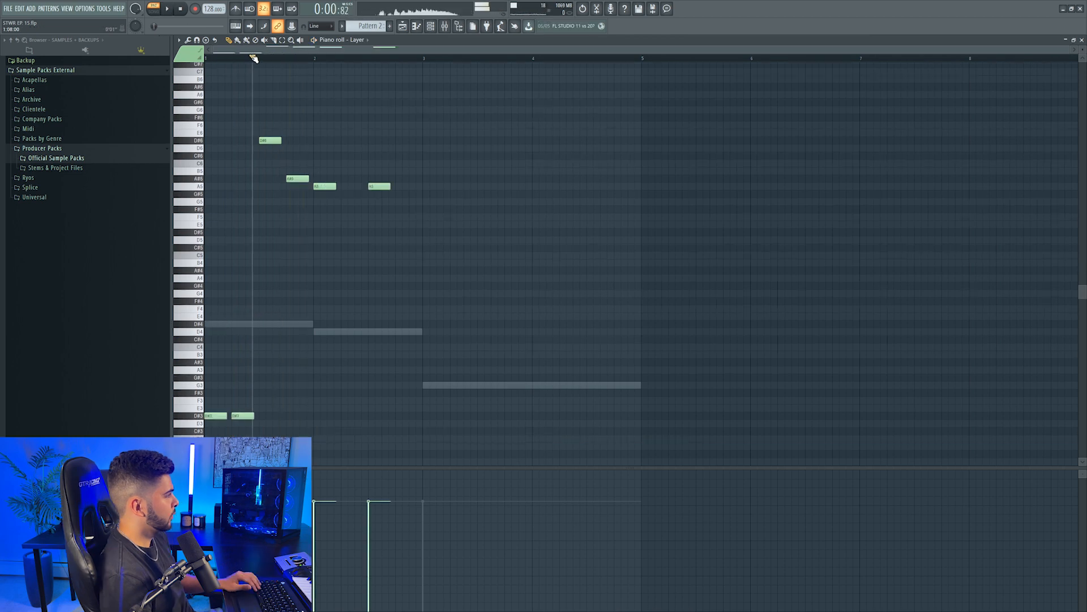
drag(253, 58, 317, 142)
key(space)
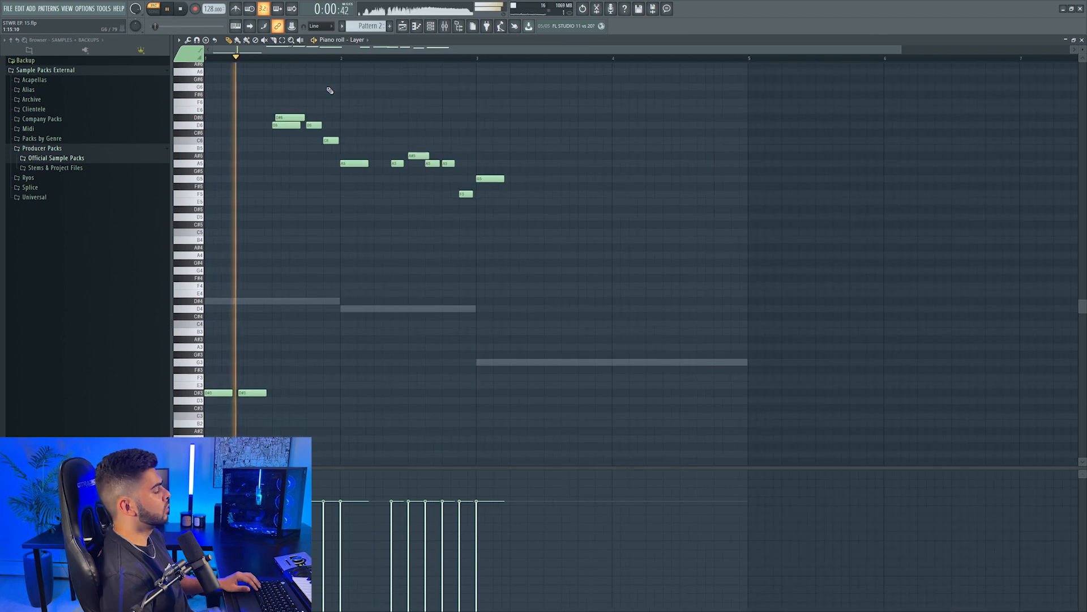
Copy the bar 2 note figure into bar 3 and extend the melody through bar 4 with G5, A5 and A#5 notes.
drag(391, 145, 558, 162)
ctrl+click(558, 171)
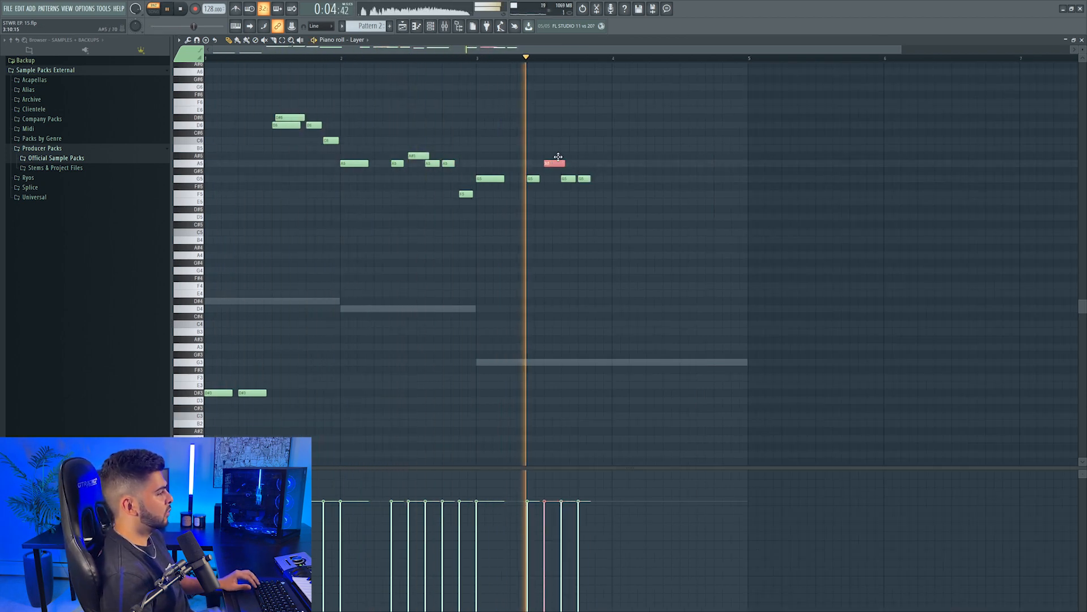
key(space)
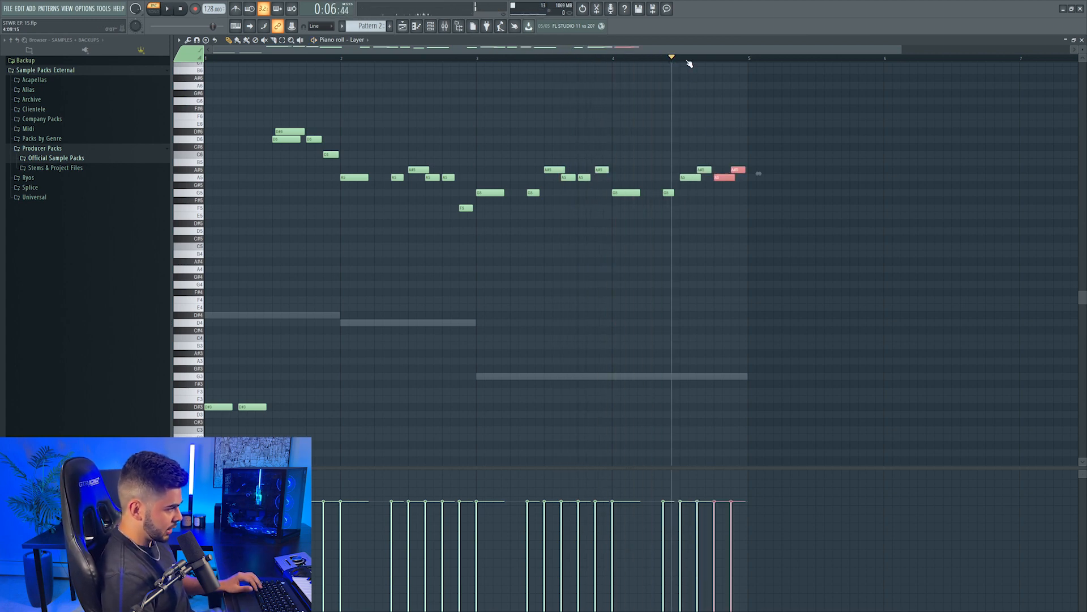
key(space)
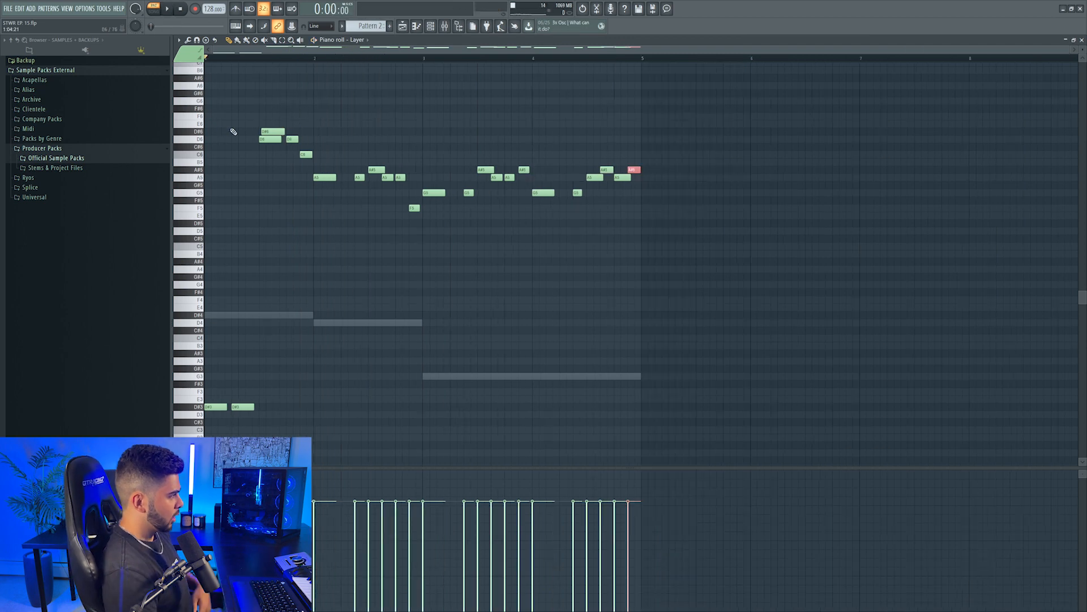
Duplicate the entire four-bar Layer melody into bars 5 to 8.
drag(201, 115, 300, 425)
drag(218, 407, 662, 407)
scroll(699, 59, down, 3)
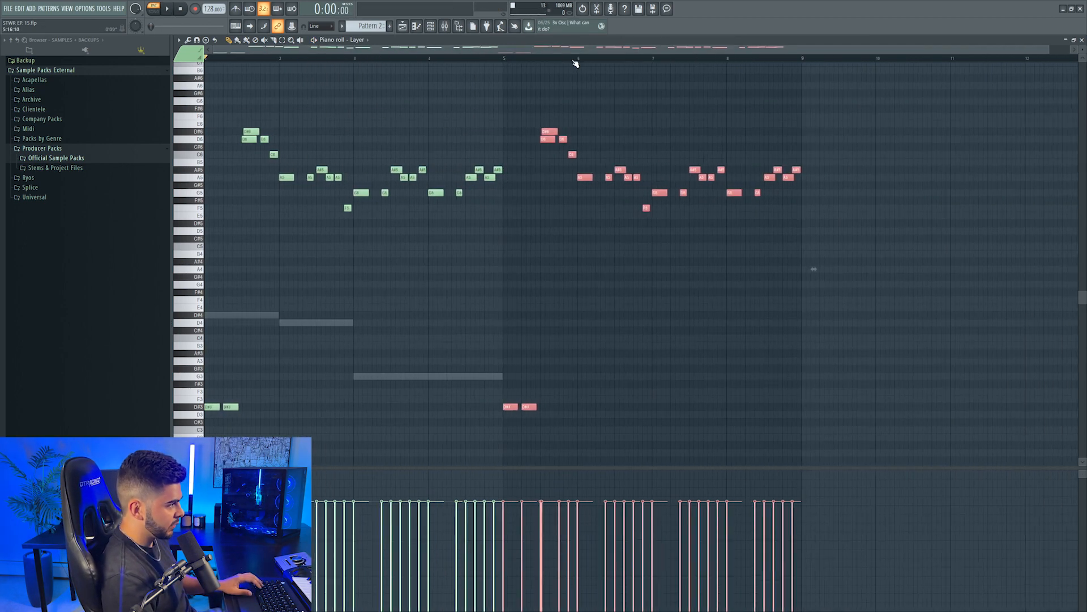
Vary the last notes of bars 2, 3, 6 and 7 using A#5, F5 and C6, and play back the melody.
click(508, 58)
key(space)
scroll(623, 59, up, 2)
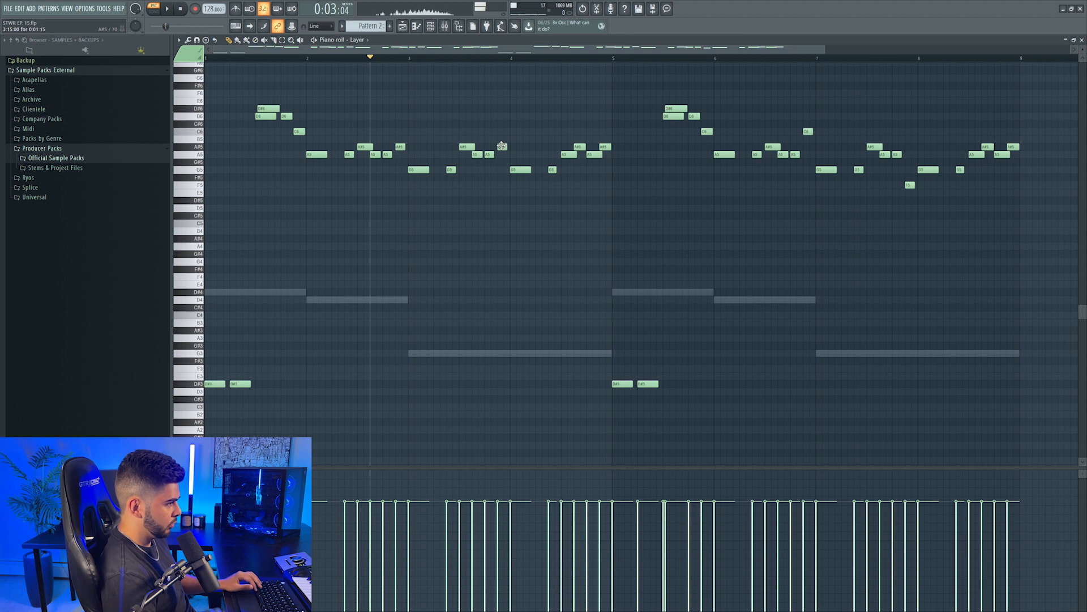
key(space)
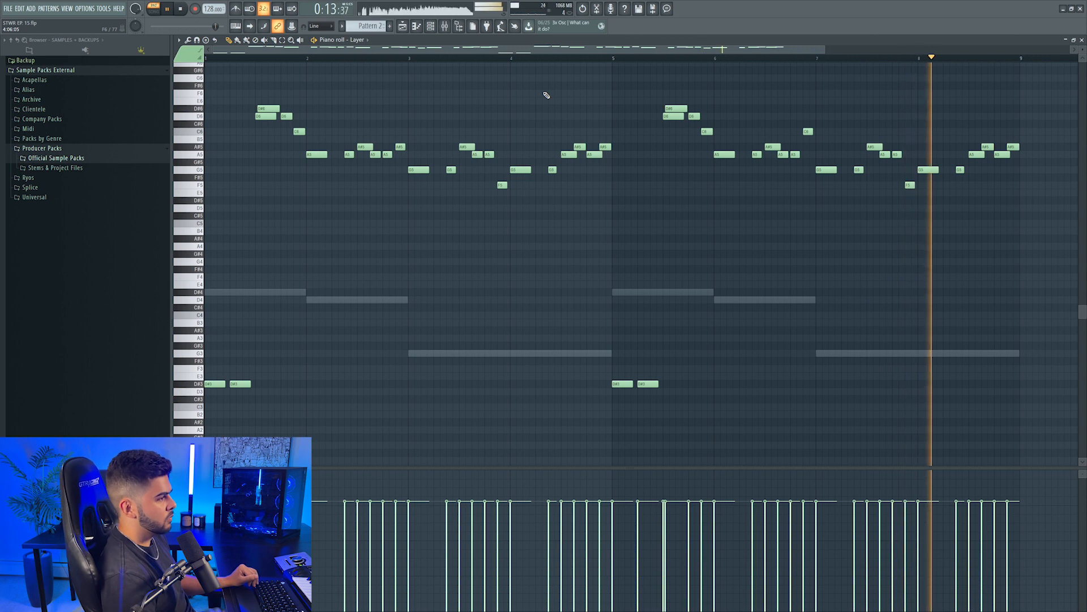
key(space)
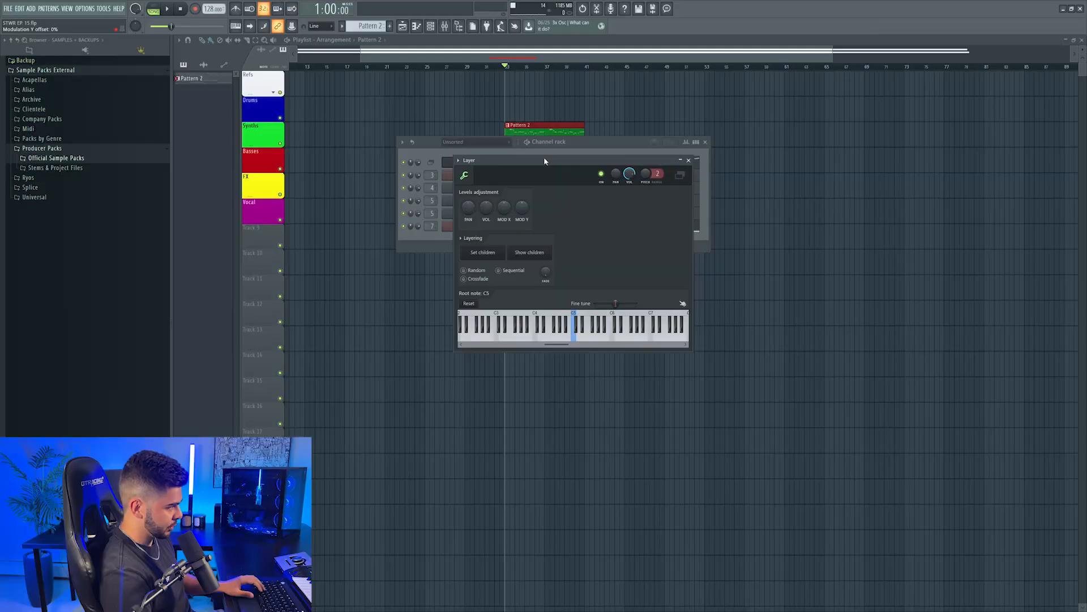
Open the Spire 1.5 #3 channel beside the Layer, show the mixer and switch the synth to another lead preset.
drag(544, 157, 805, 156)
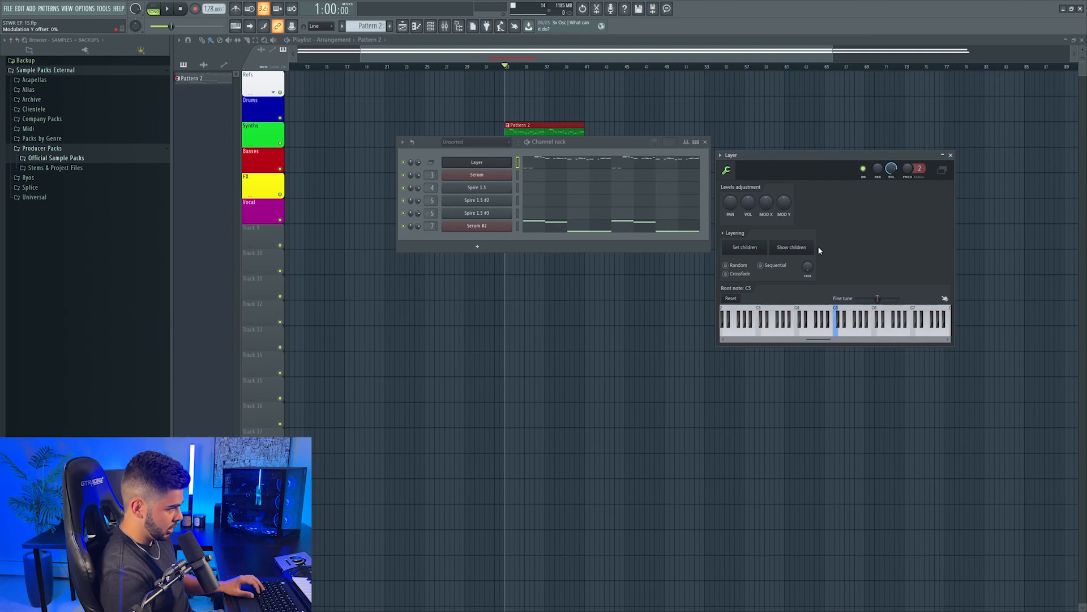
click(477, 213)
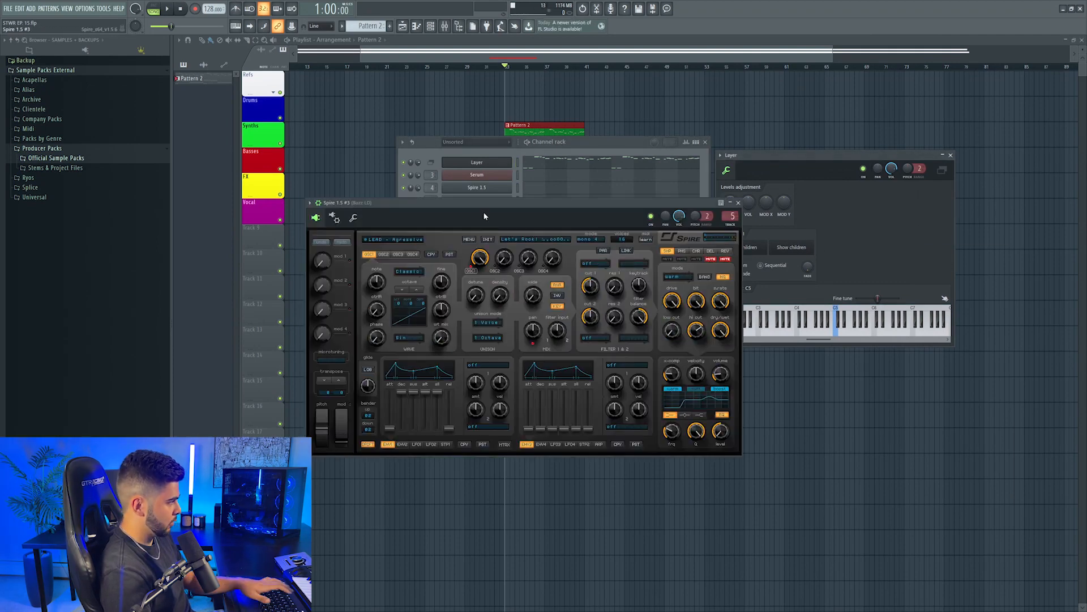
key(F9)
click(436, 244)
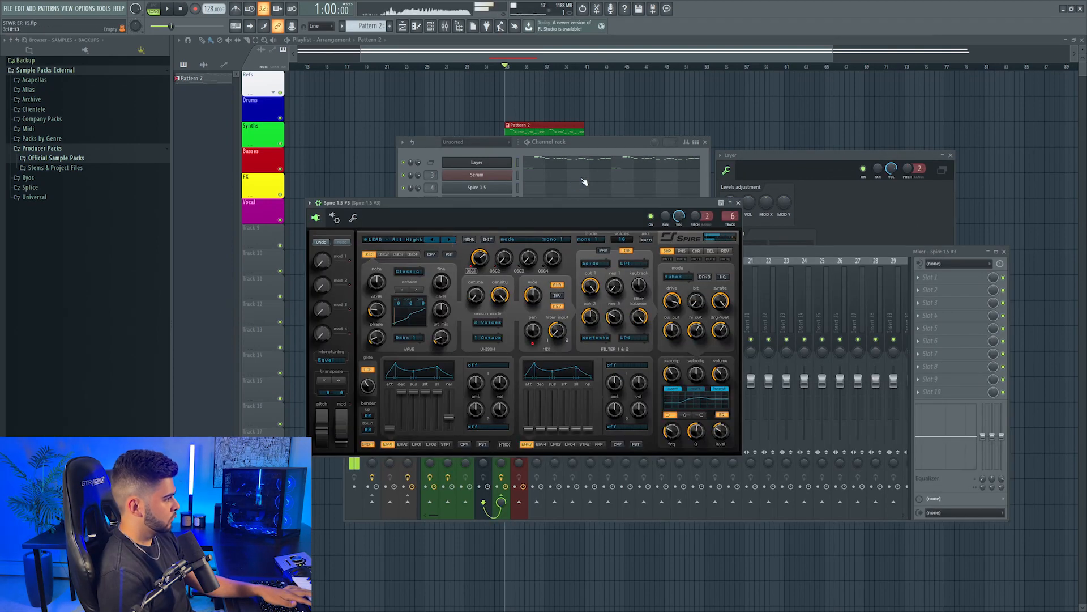
Play the lead pattern, solo the Spire 1.5 #3 mixer track and bring the other tracks back in.
key(space)
click(579, 145)
click(788, 254)
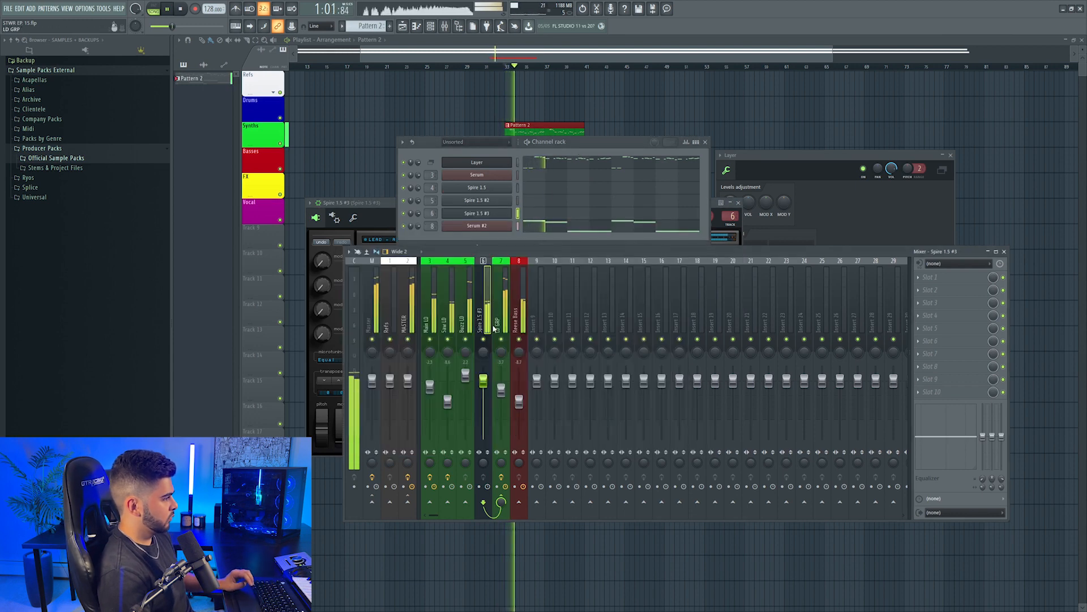
right_click(493, 341)
right_click(485, 339)
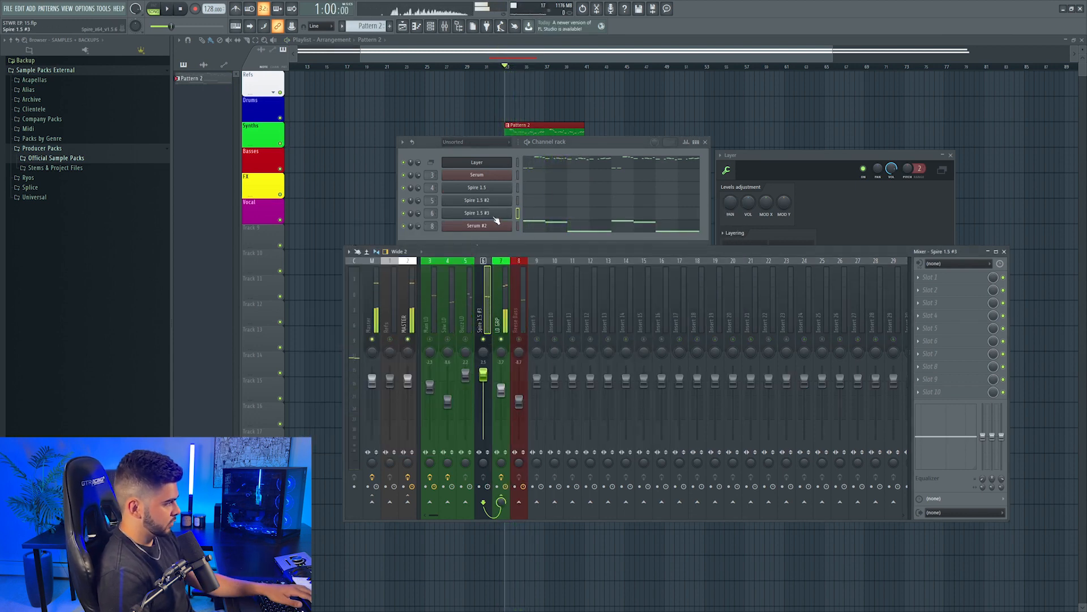
Examine the channel settings and root note of the main Serum lead and play the pattern.
click(493, 214)
drag(539, 206, 602, 219)
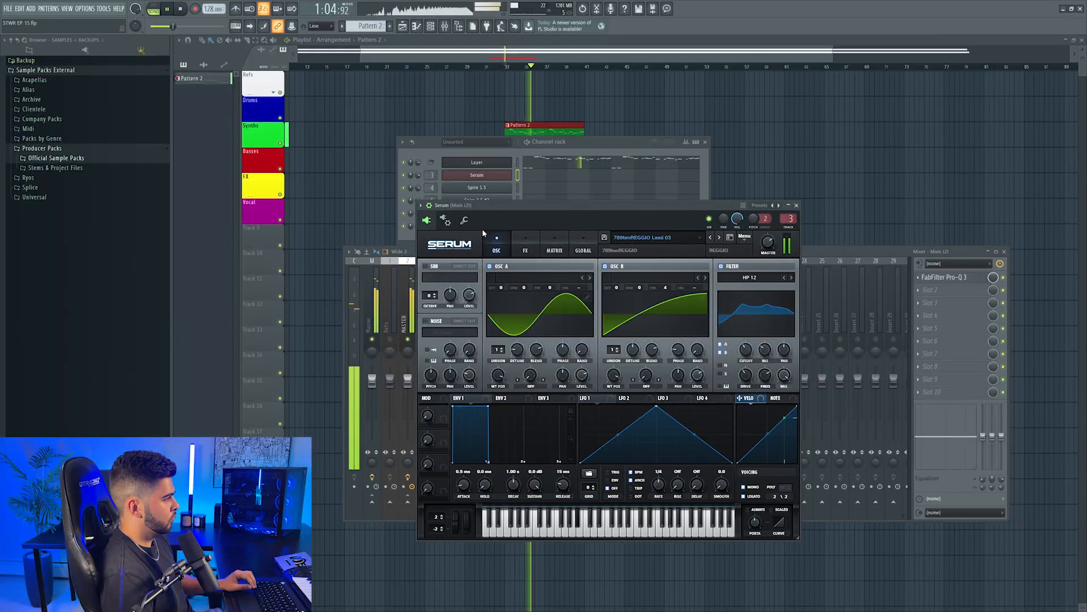
click(464, 219)
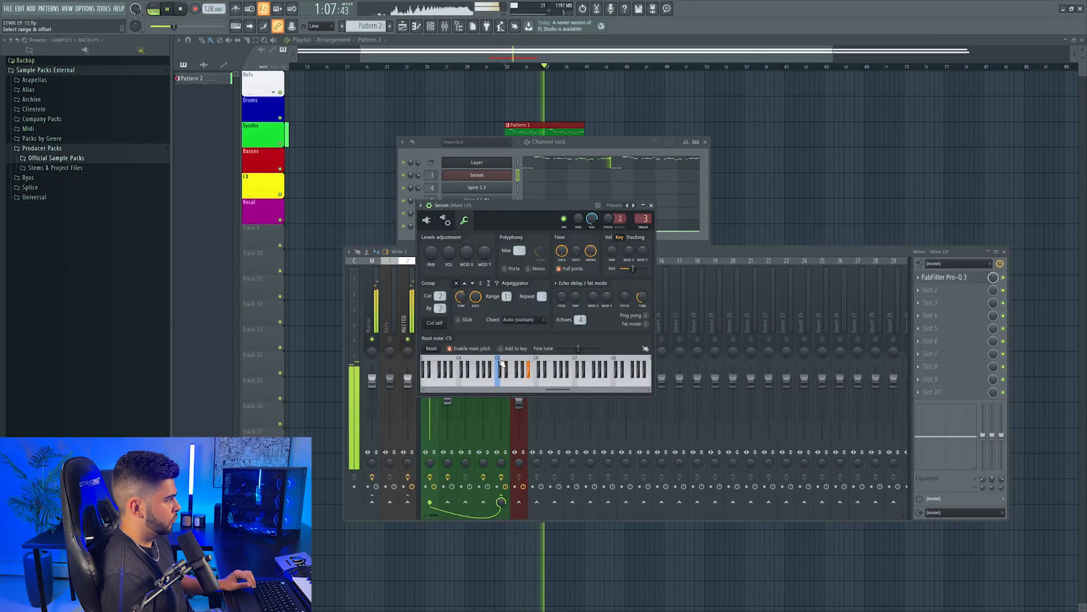
click(652, 206)
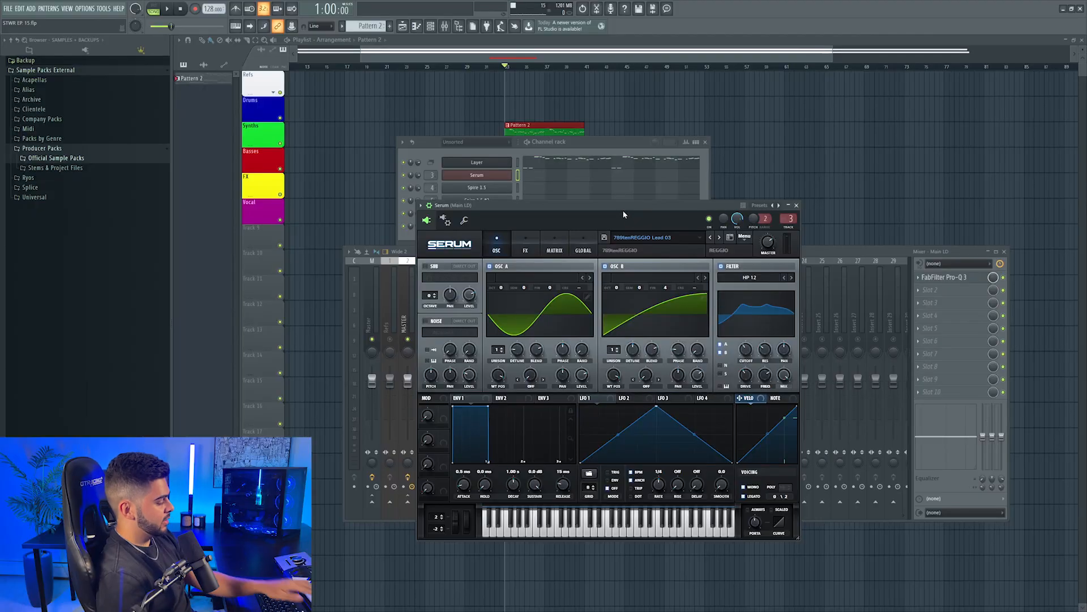
click(465, 221)
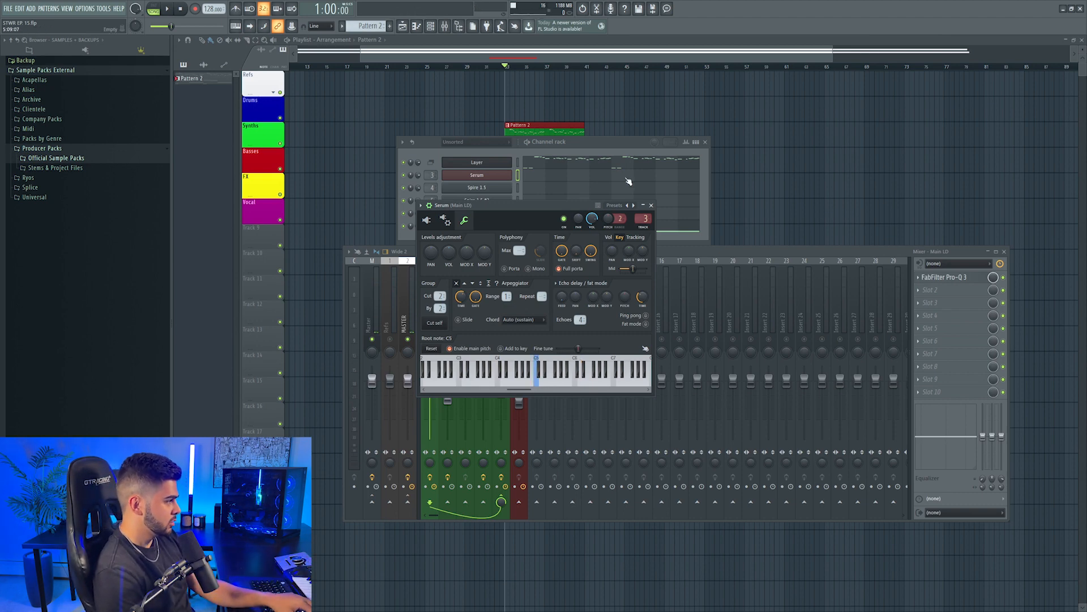
click(652, 205)
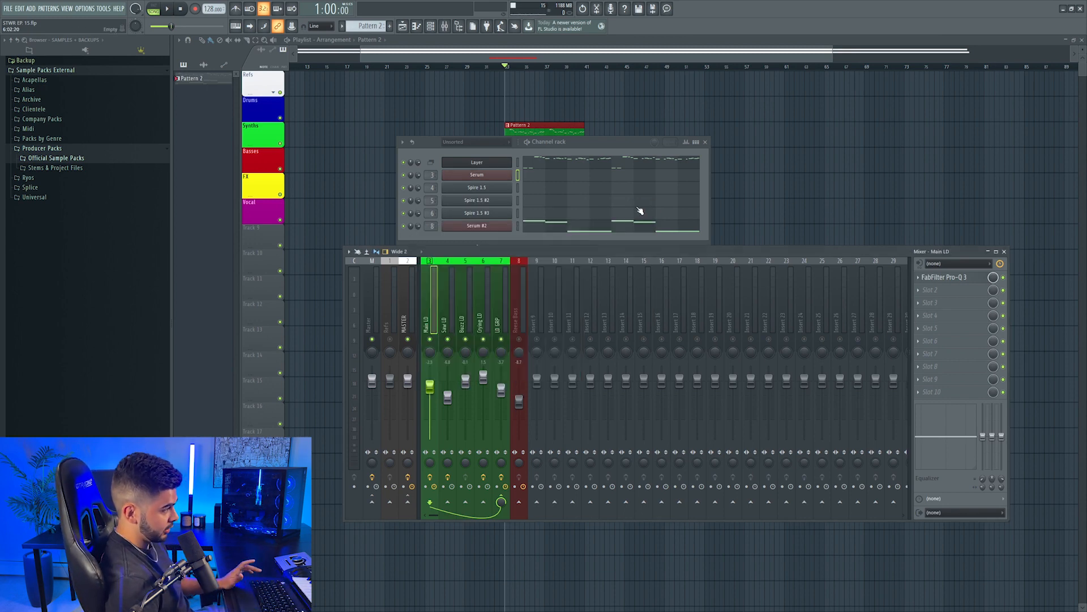
key(space)
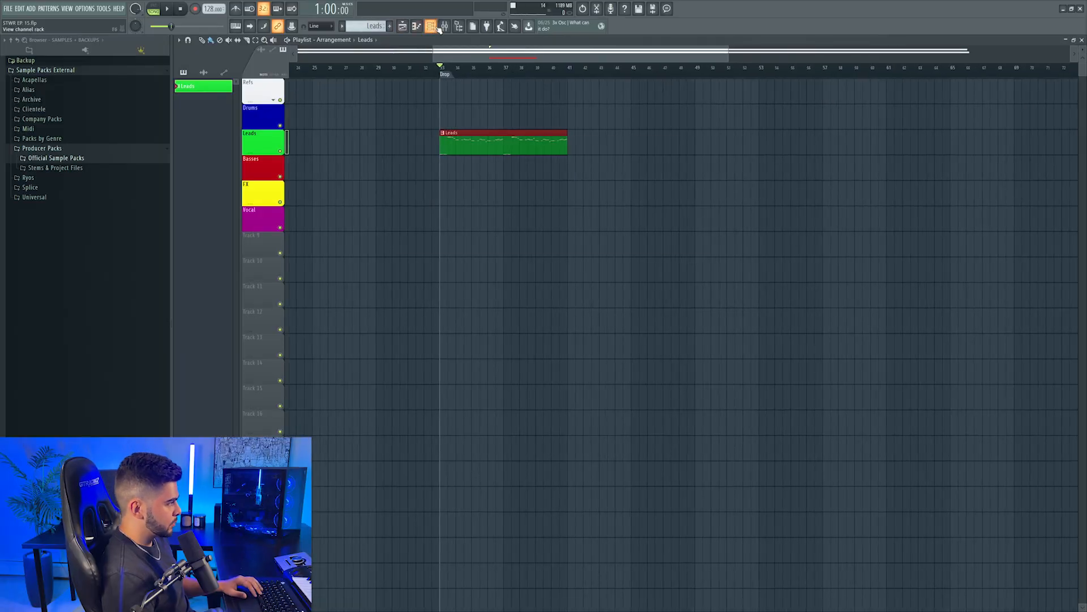
Reopen the channel rack and bring up the Serum #2 channel's options to copy its bass notes from Pattern 3.
click(436, 27)
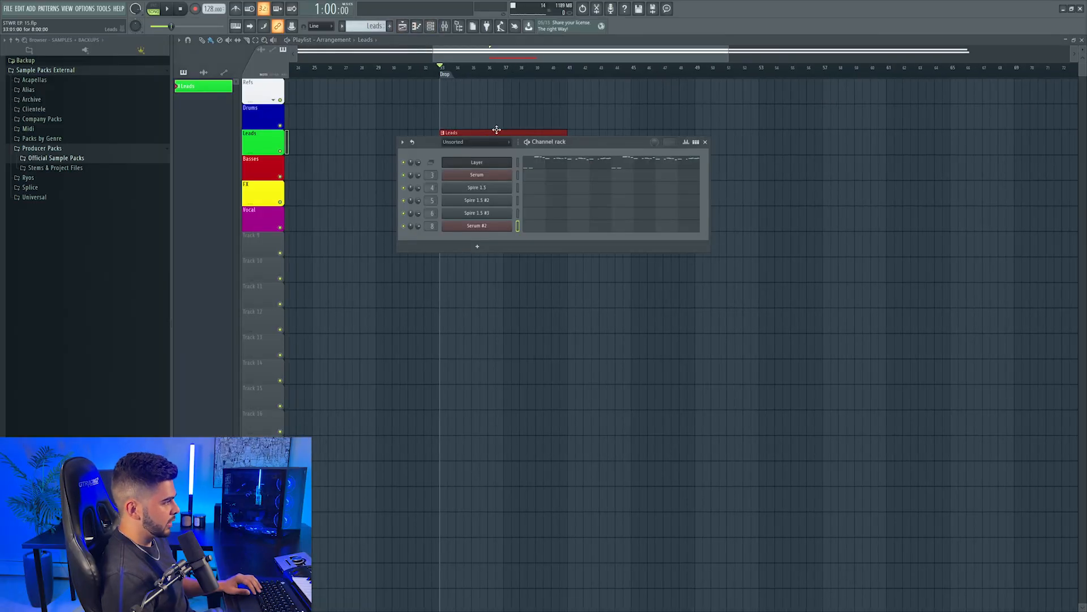
click(487, 166)
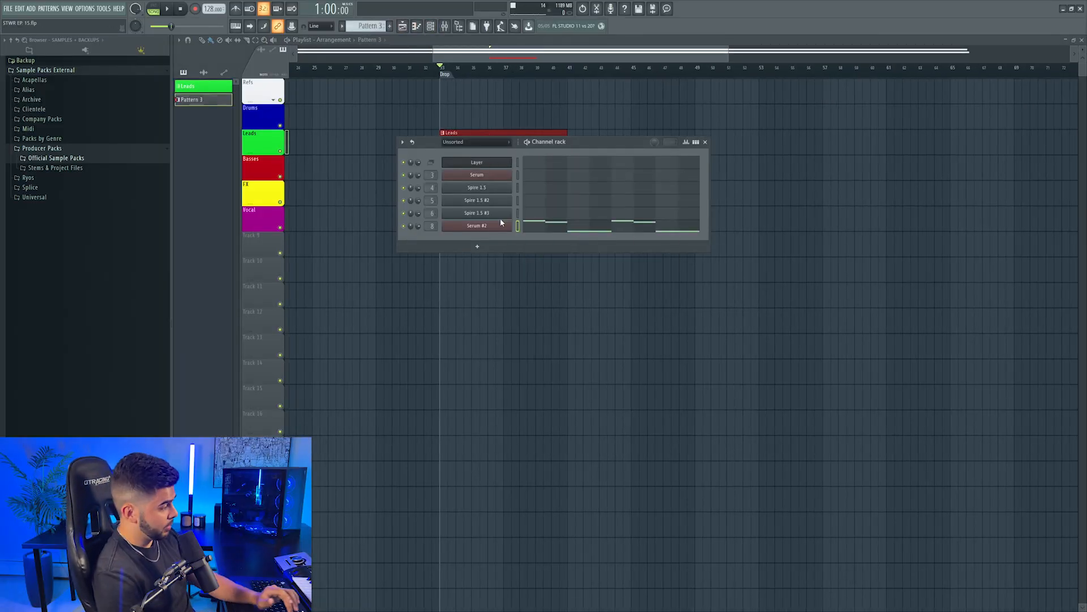
right_click(487, 228)
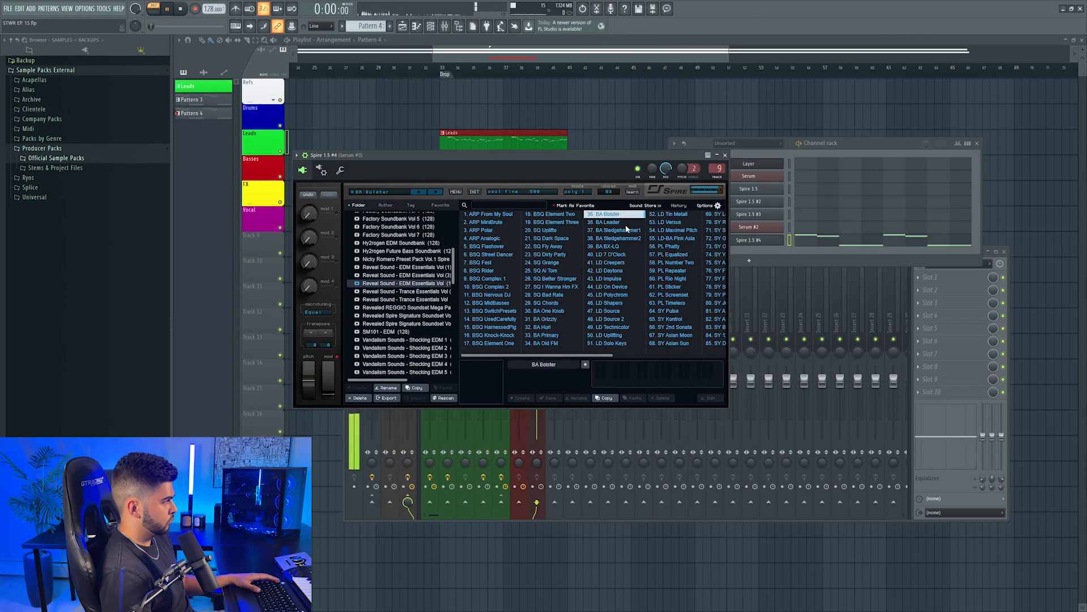
Compare BA Sledgehammer1 with BA Bolster on Spire 1.5 #4 during playback and keep BA Bolster loaded.
click(623, 230)
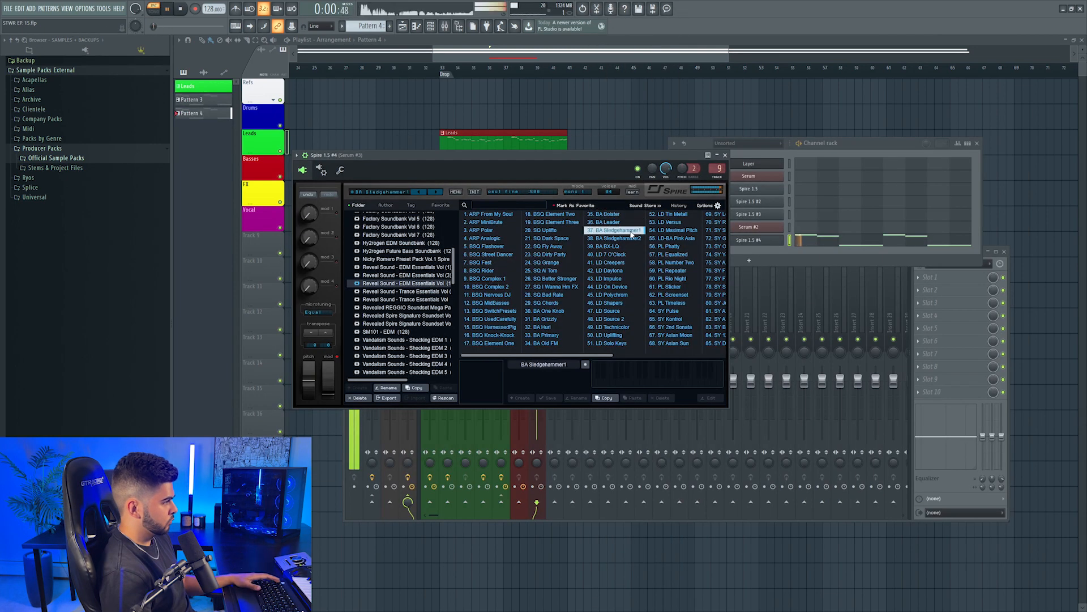
click(620, 214)
key(space)
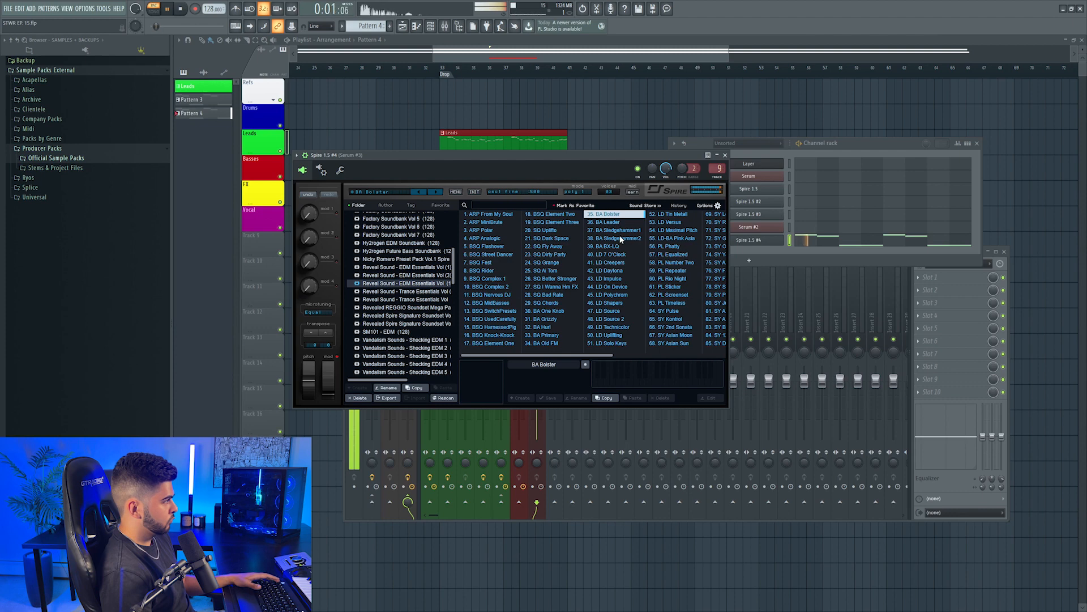
scroll(621, 241, right, 3)
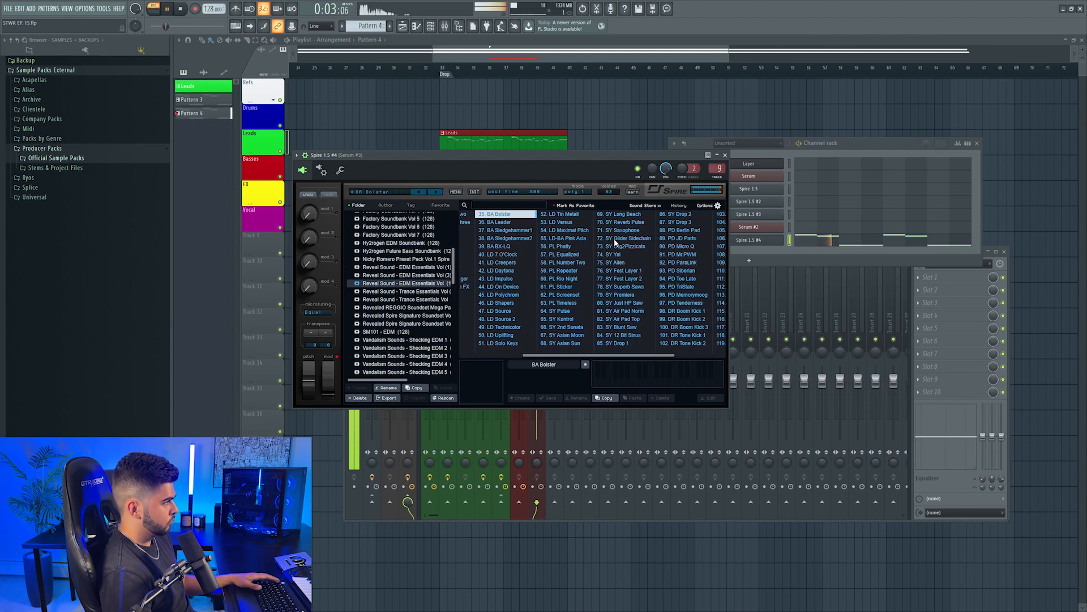
key(space)
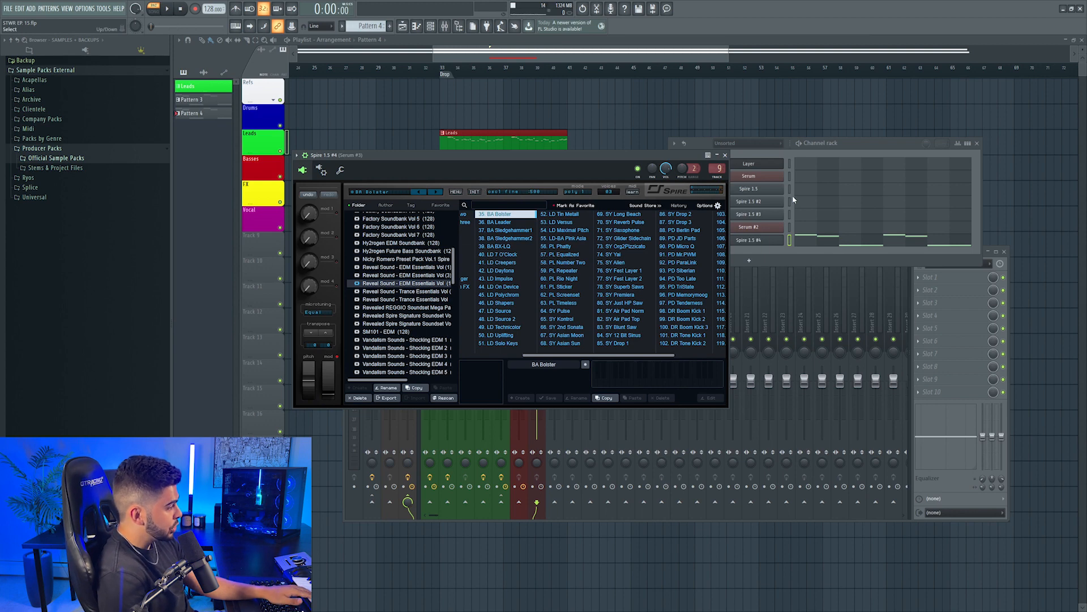
Clone the Spire 1.5 #4 channel and copy its bass notes into the clone.
right_click(781, 239)
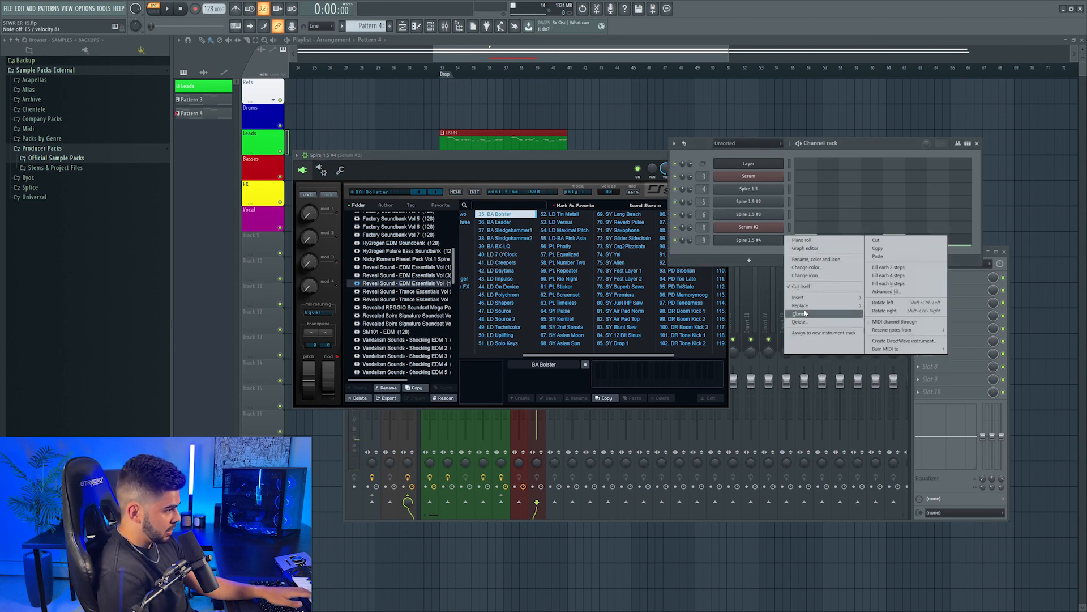
click(805, 313)
right_click(782, 240)
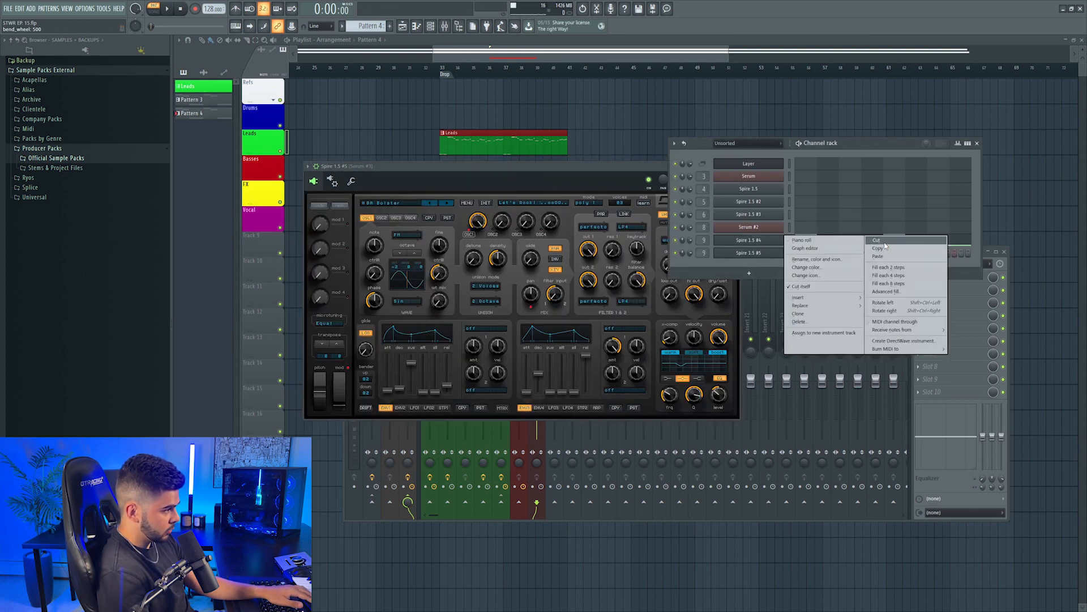
click(886, 248)
right_click(782, 252)
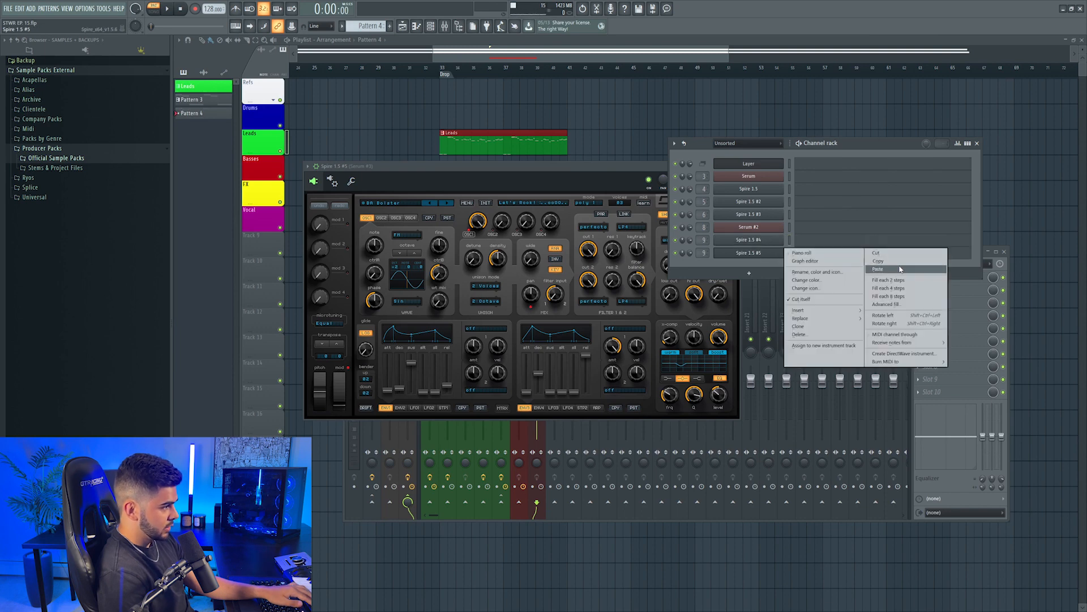
click(881, 264)
click(731, 255)
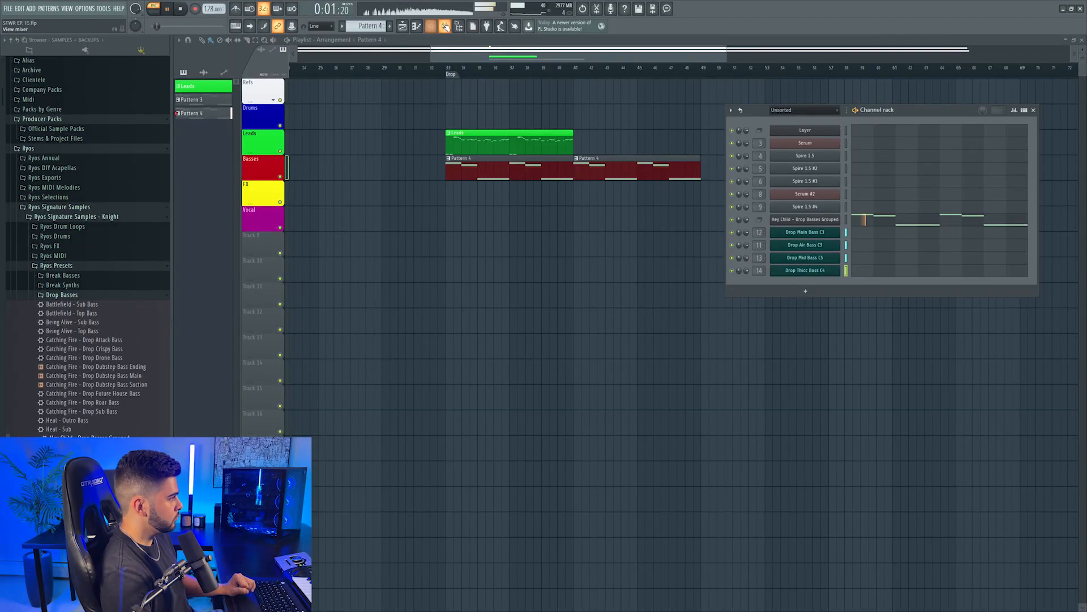
Show the mixer and give the bass pattern the name Basses and the red colour of its playlist track.
click(445, 26)
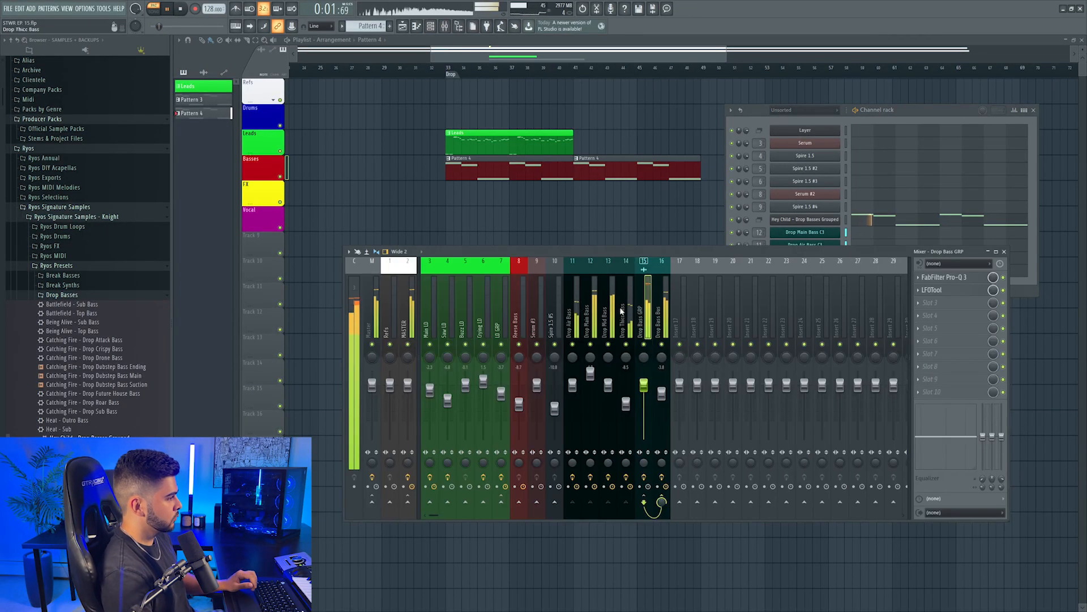
right_click(268, 161)
click(289, 192)
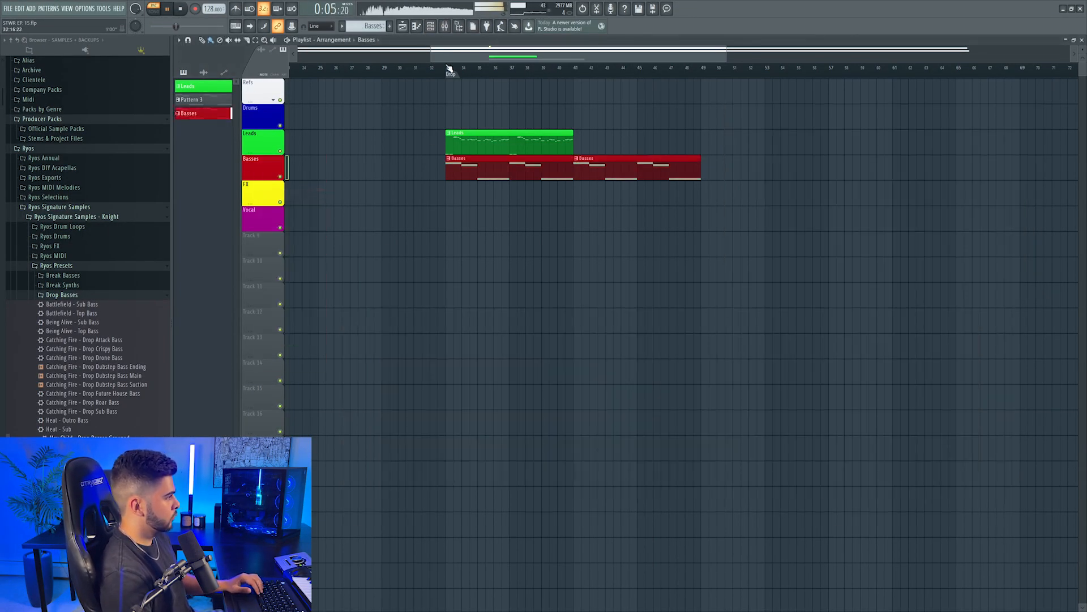
Play the arrangement from just before the drop and lower the Drop Bass GRP mixer track to about -7.9 dB.
scroll(446, 67, up, 3)
click(420, 67)
key(F9)
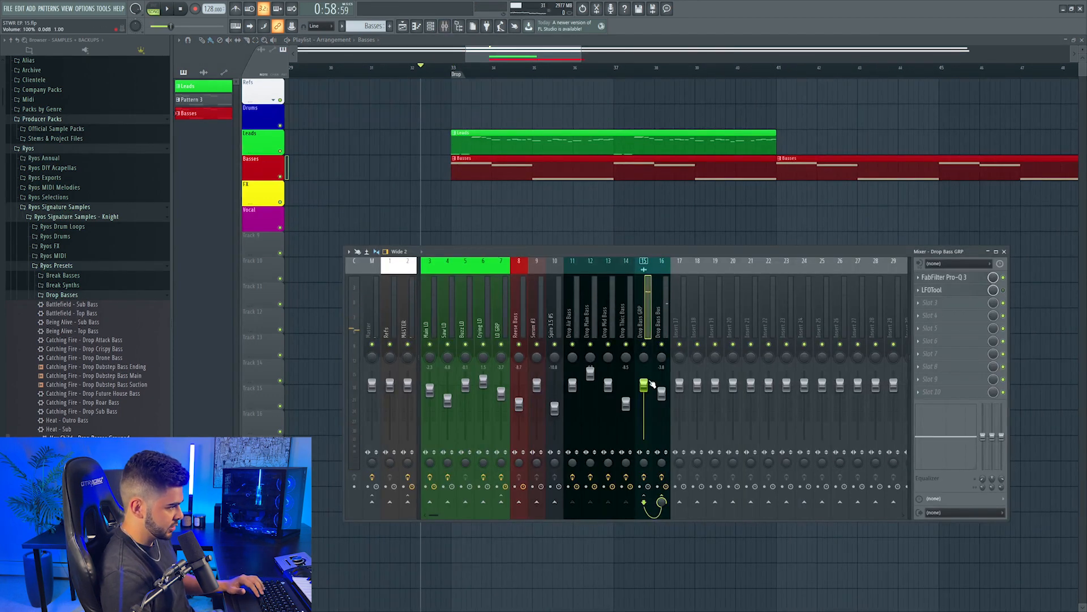
key(space)
drag(644, 385, 644, 401)
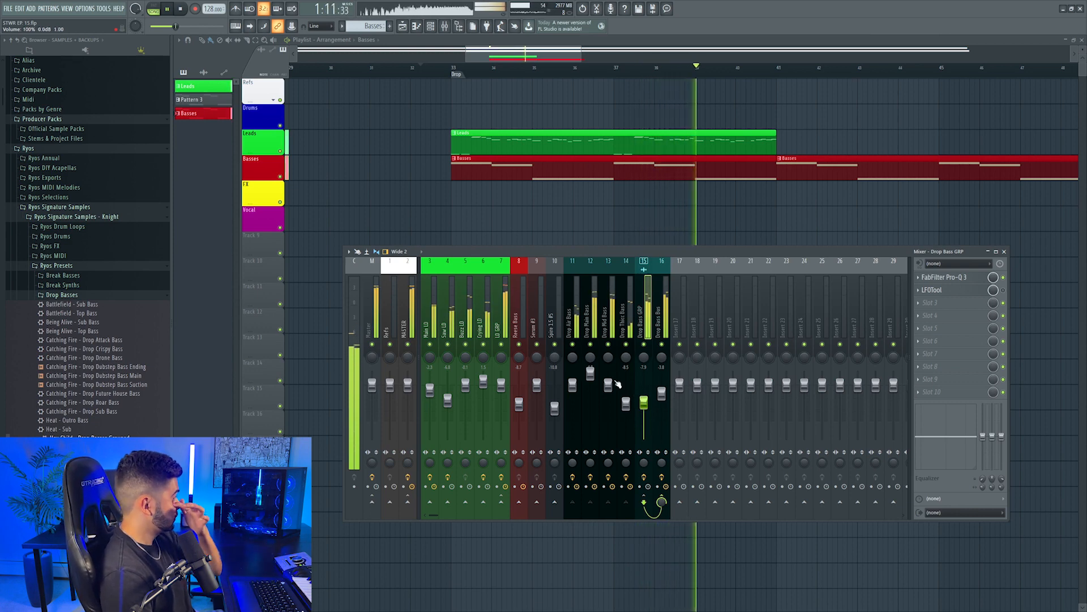
Lower the Drop Mid Bass mixer track to about -4.4 dB and move the playback position to the Drop marker.
click(608, 345)
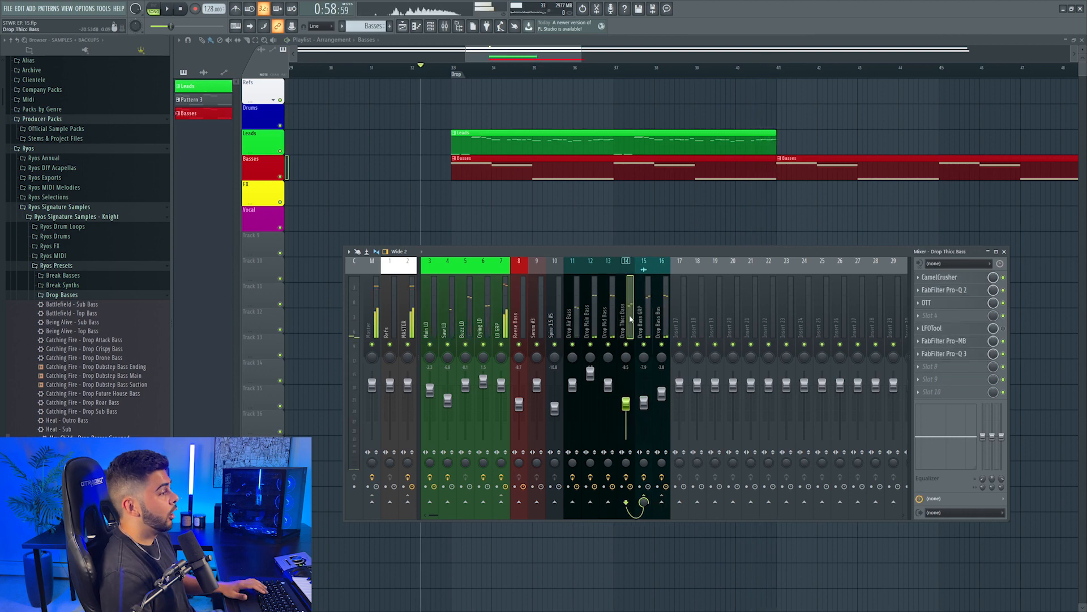
click(614, 309)
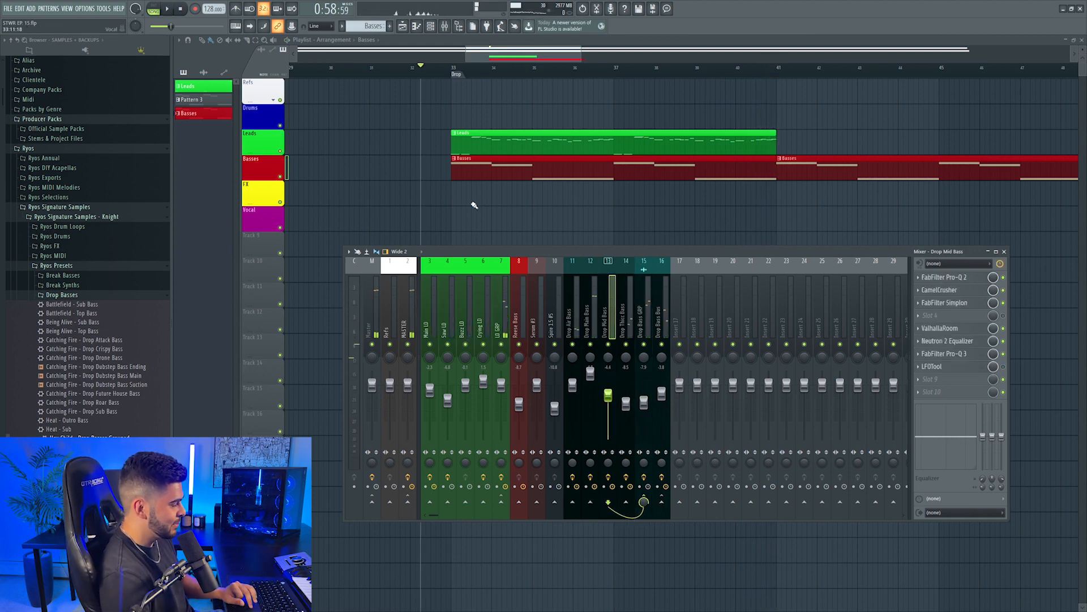
key(F9)
key(F9)
click(454, 72)
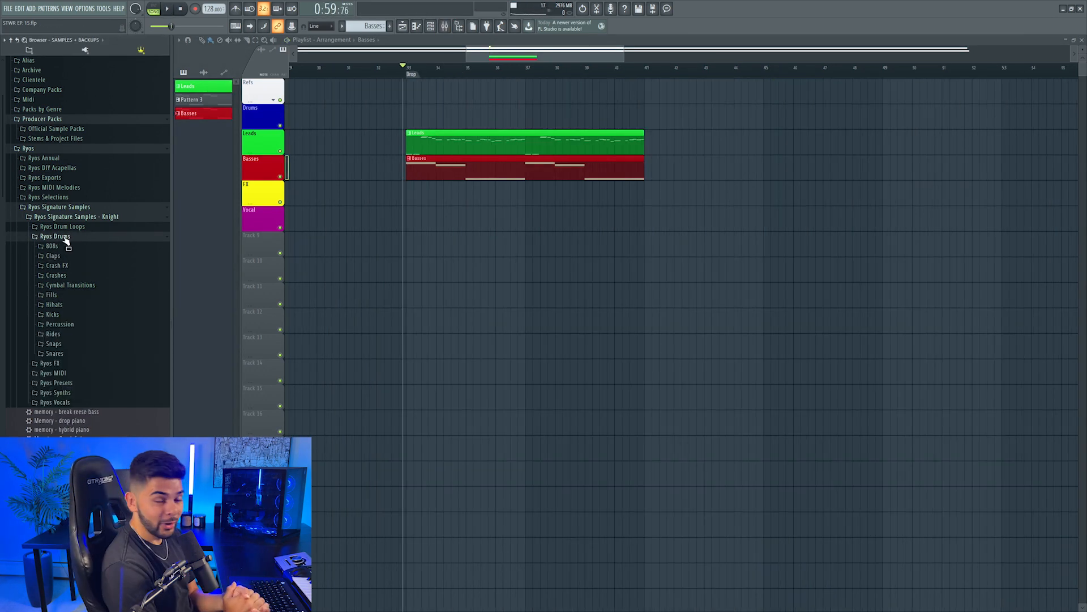
Add the Ryos - Knight Punchy Kicks - Battlefield sample to the Drums track and repeat it every beat through the eight-bar drop.
click(53, 314)
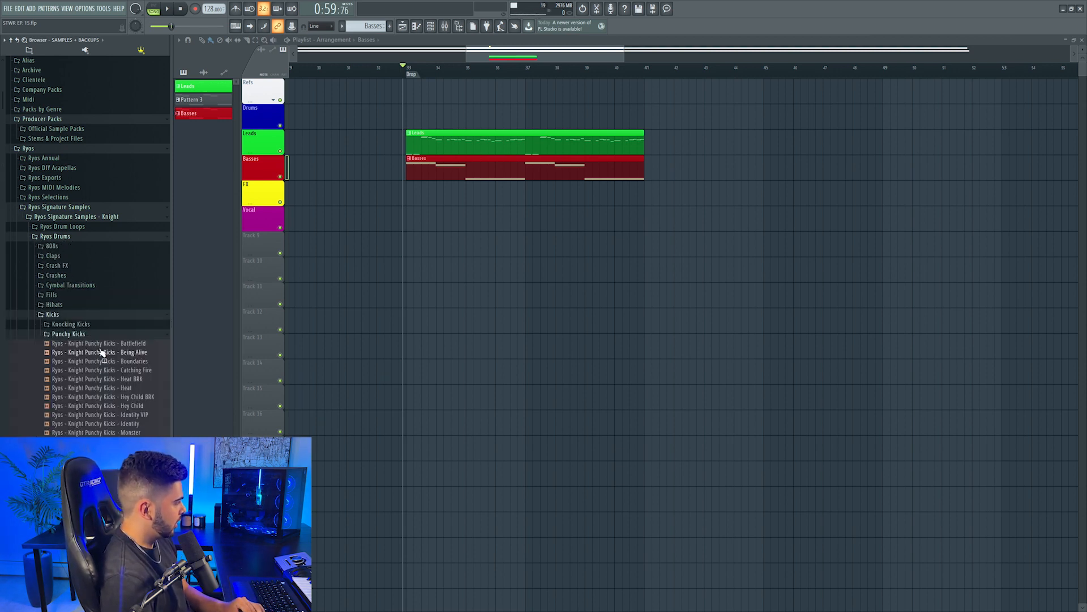
drag(136, 342, 433, 227)
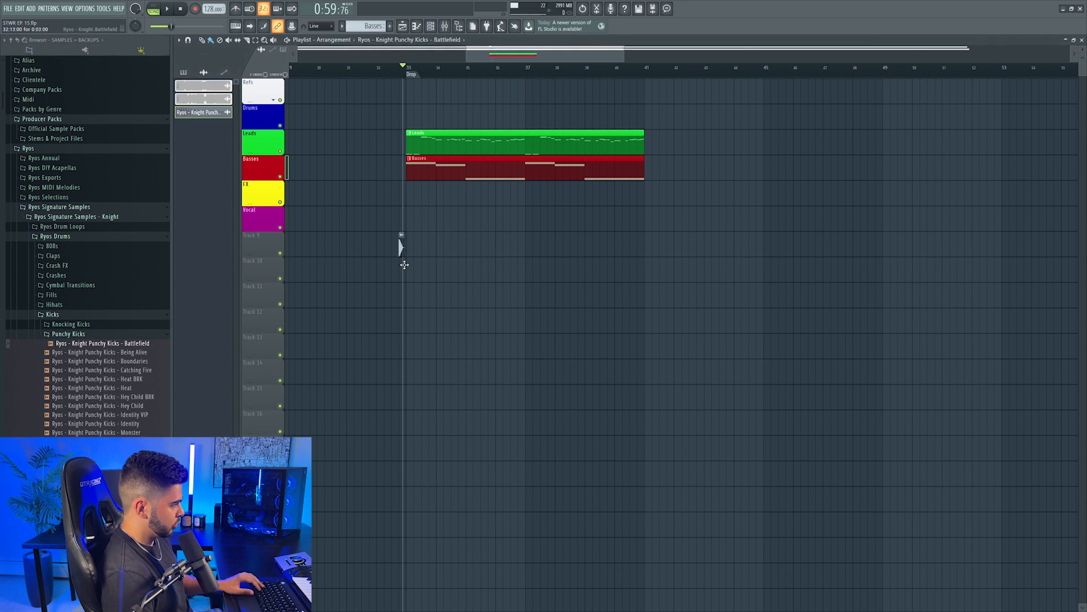
drag(262, 244, 268, 116)
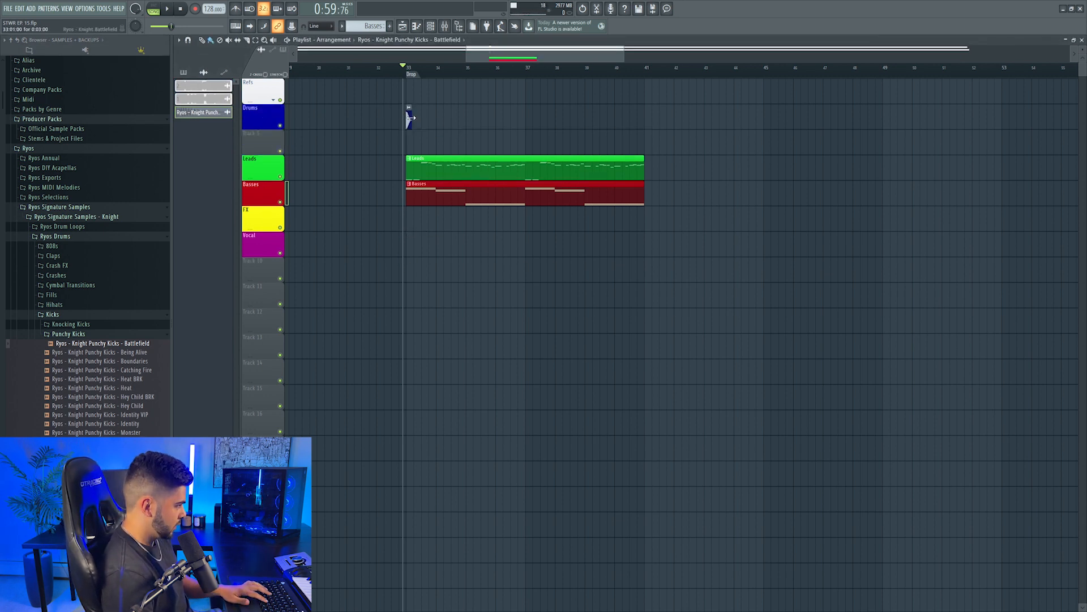
drag(420, 119, 655, 117)
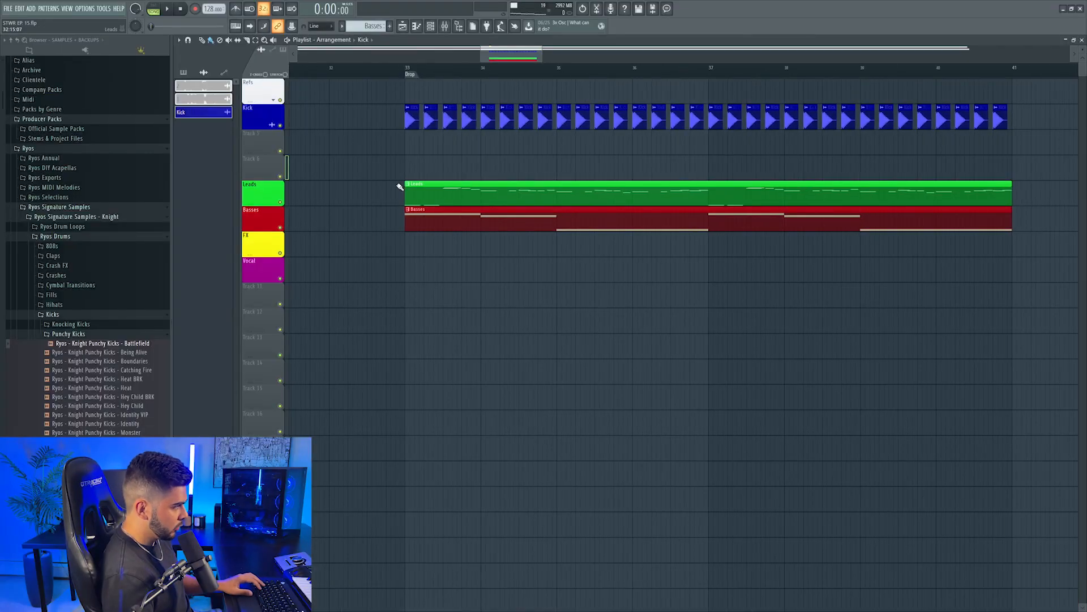
Add the Ryos - Knight Clap Loops 4x4 - Being Alive sample at the Drop marker on the empty track below the kicks.
scroll(439, 98, up, 3)
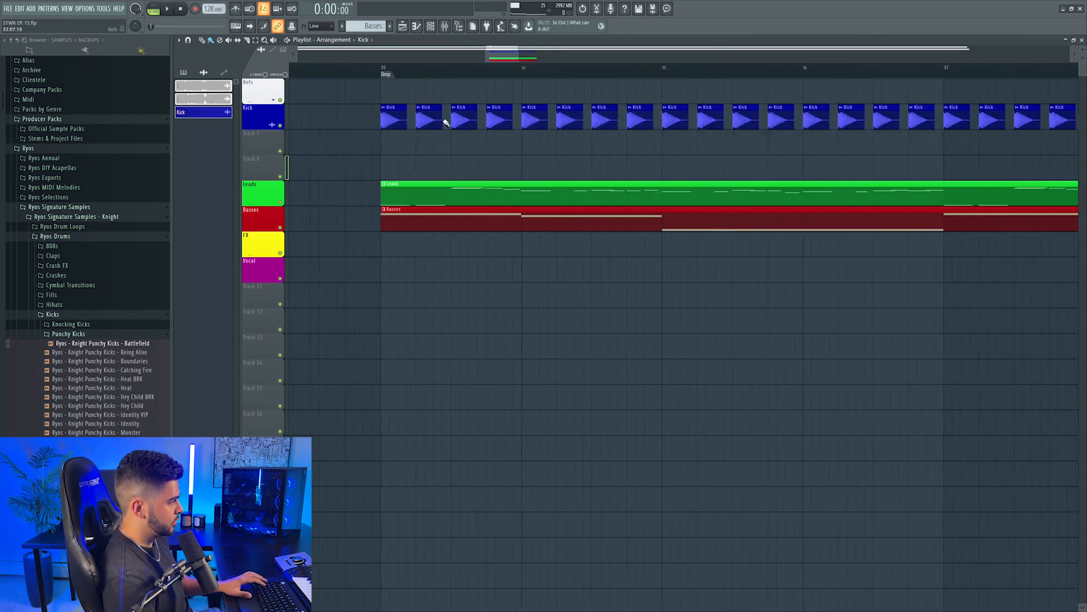
drag(374, 192, 411, 193)
click(56, 255)
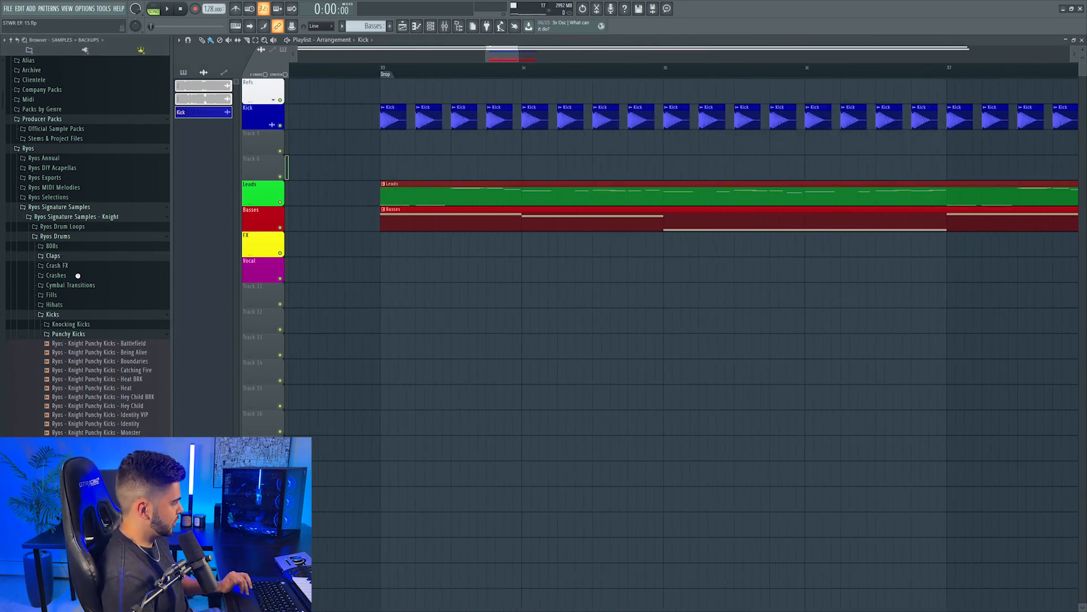
click(62, 226)
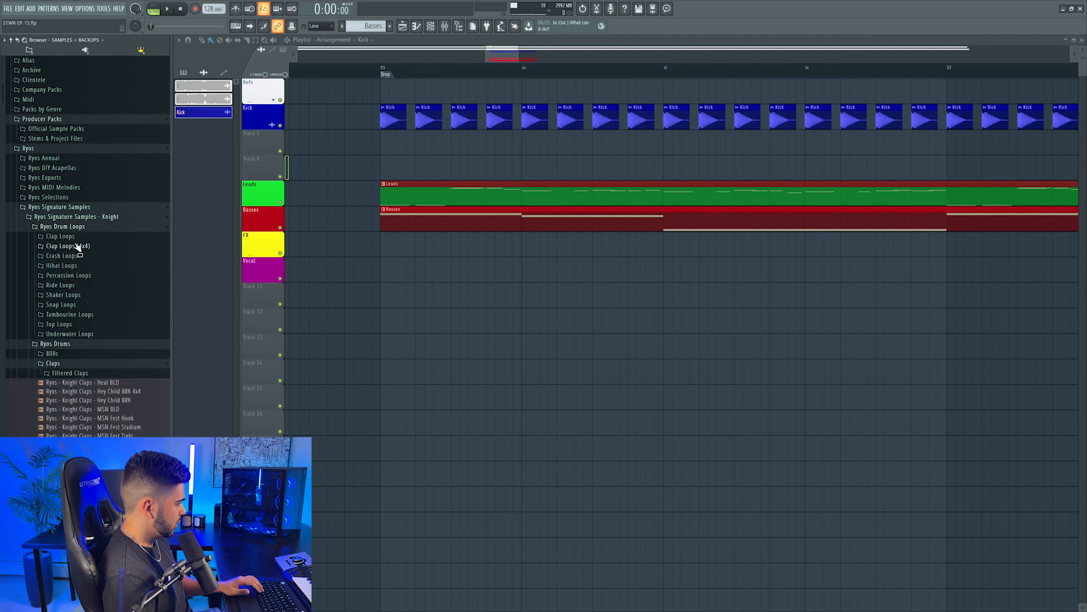
click(68, 246)
drag(99, 256, 448, 146)
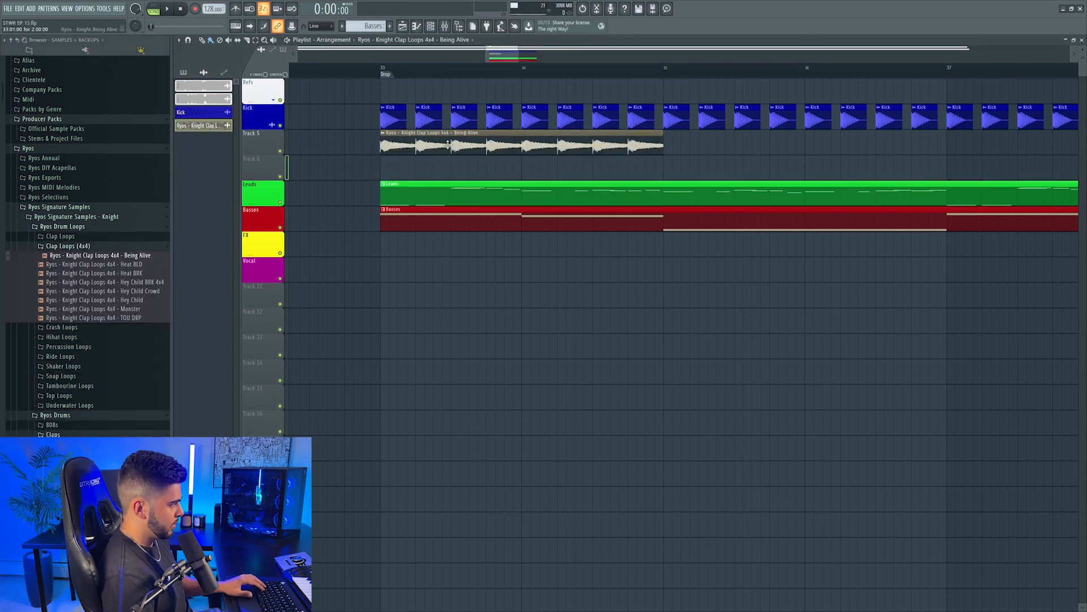
Shorten the clap loop to its first half bar and place a copy at bar 37 while auditioning the drop.
right_click(470, 143)
key(space)
scroll(542, 152, down, 3)
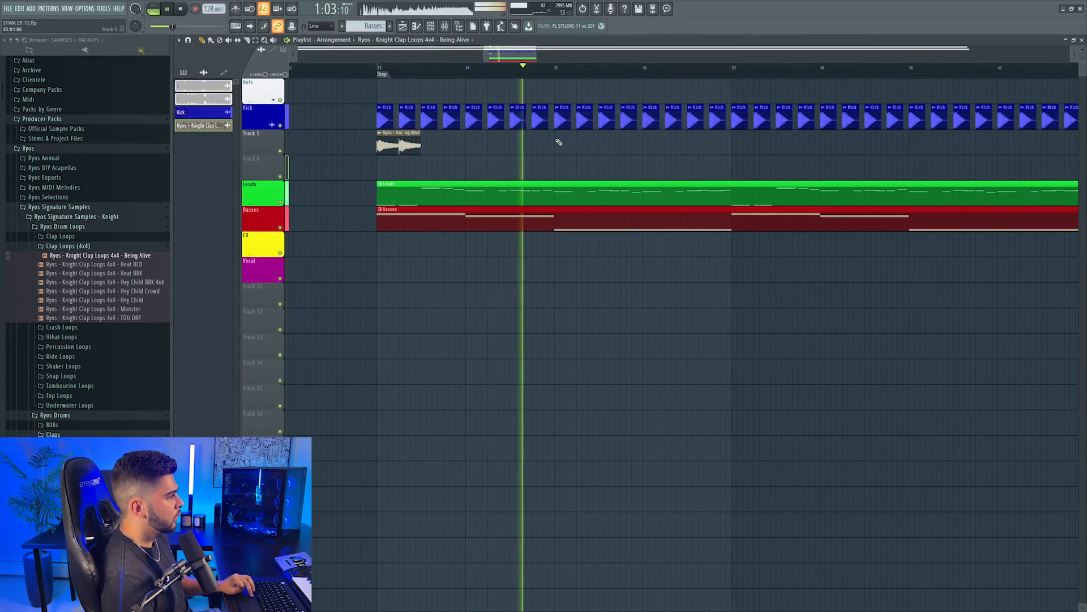
click(725, 142)
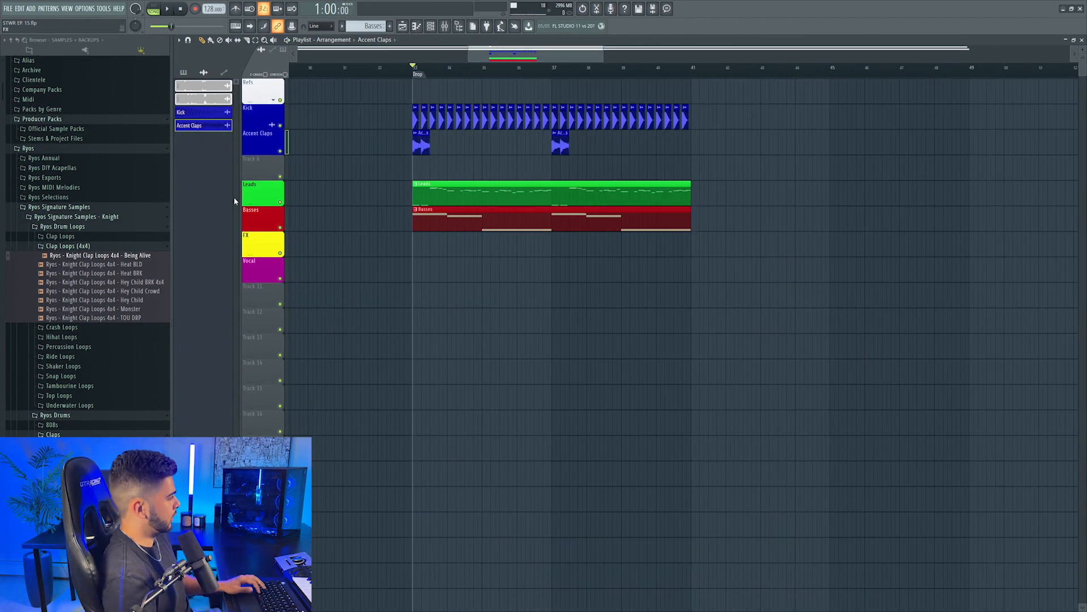
Open the Spire 1.5 #4 sub channel and raise the Sub mixer track to about -7.7 dB during playback.
double_click(490, 220)
click(816, 209)
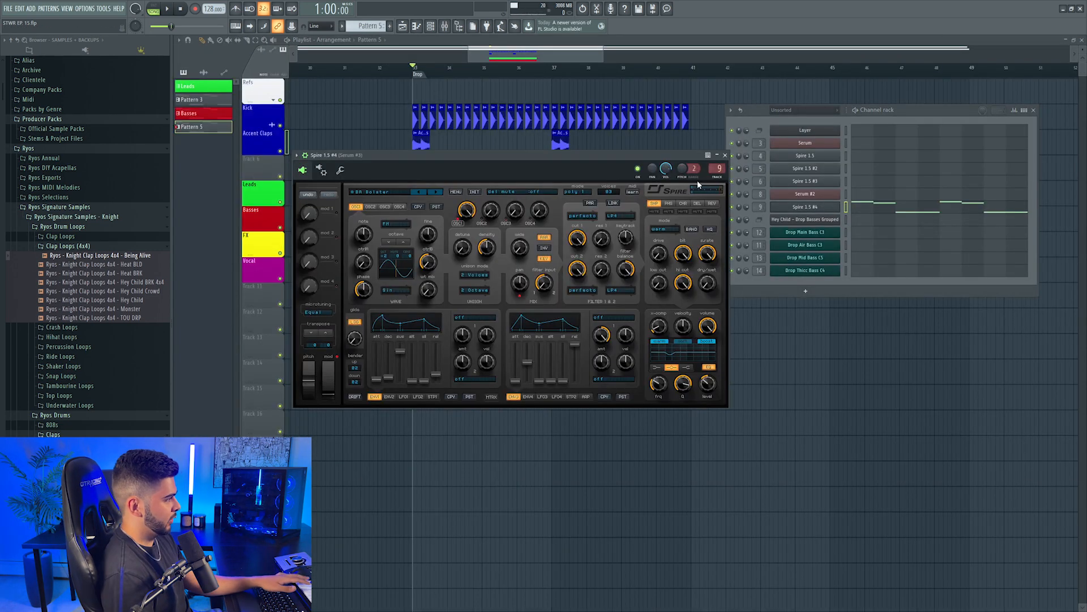
click(437, 27)
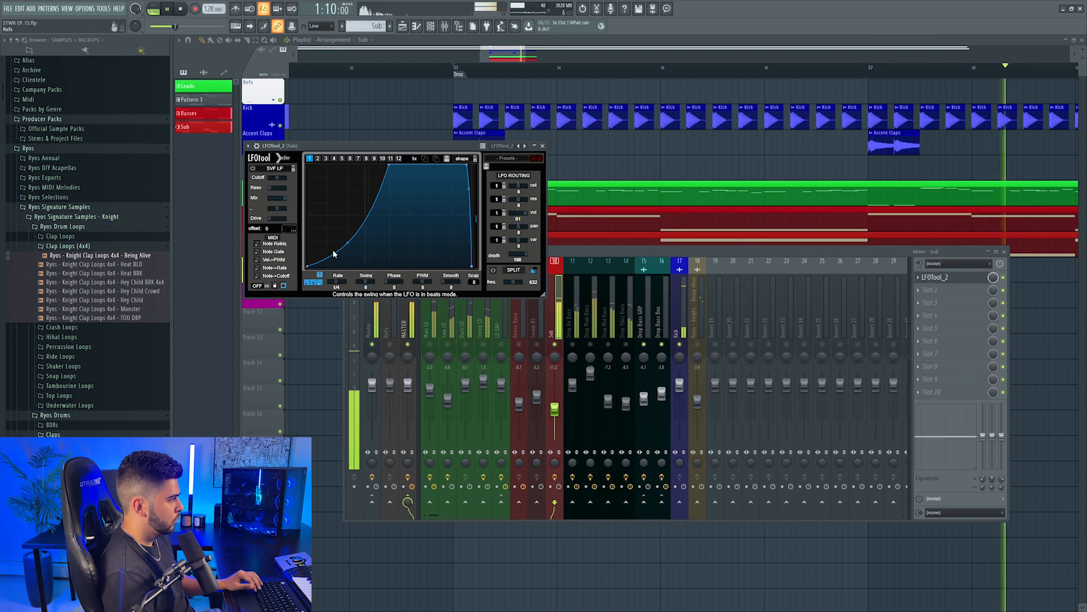
drag(555, 410, 562, 406)
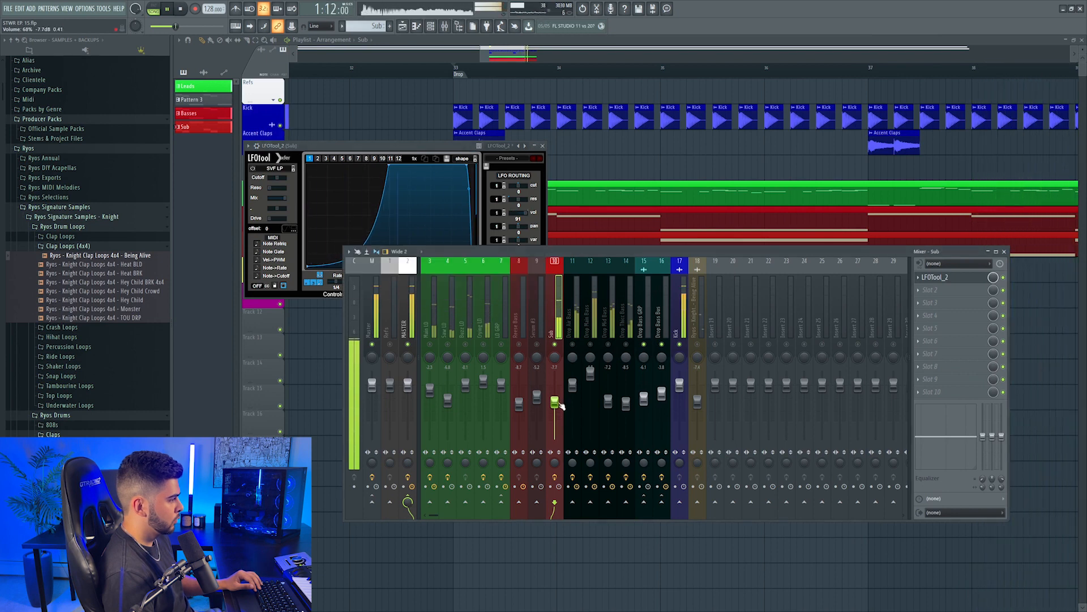
right_click(557, 345)
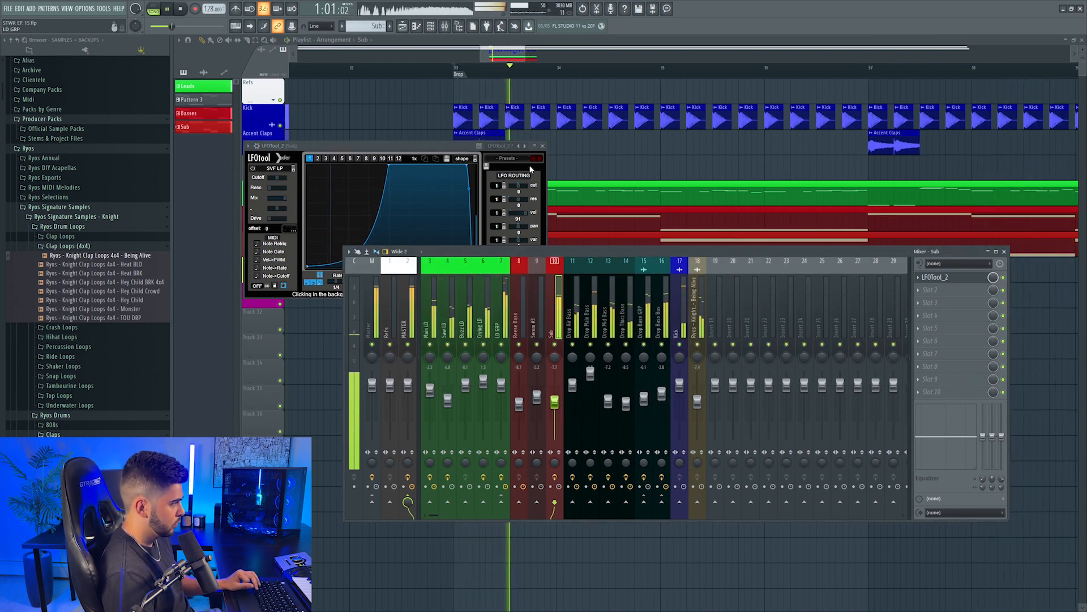
Adjust the rising curve of the Sub track's LFOTool shape to about 64%, then stop playback and hide the mixer.
click(366, 235)
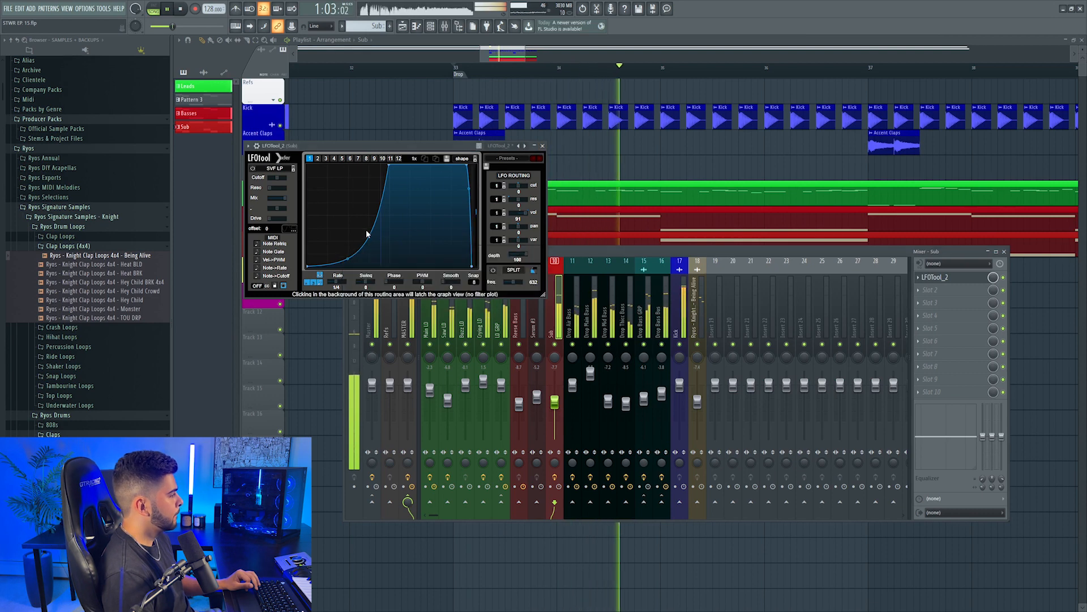
drag(349, 257, 348, 251)
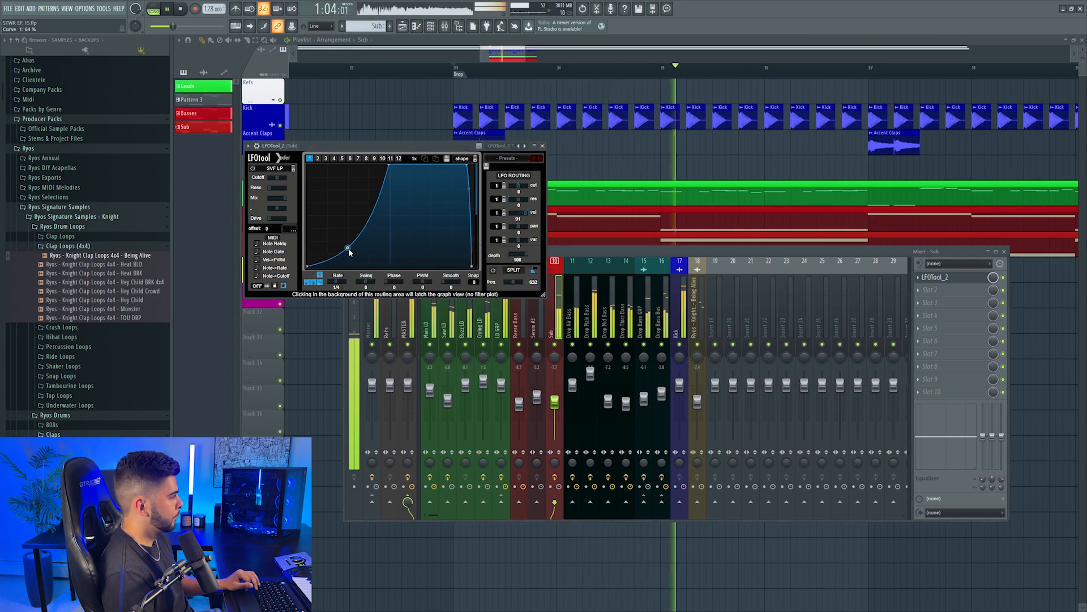
click(542, 147)
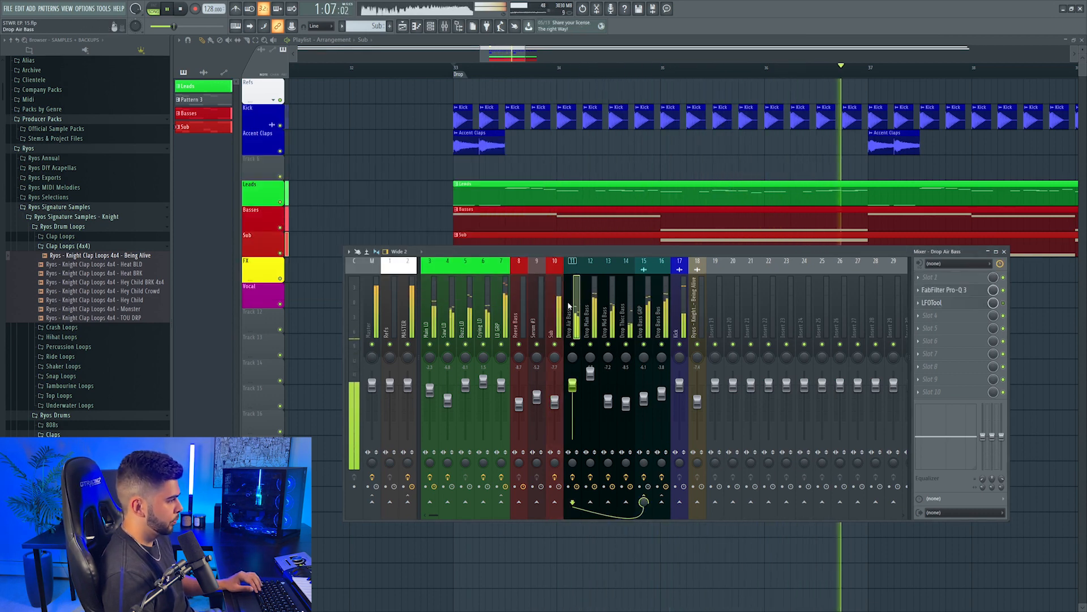
click(181, 9)
key(F9)
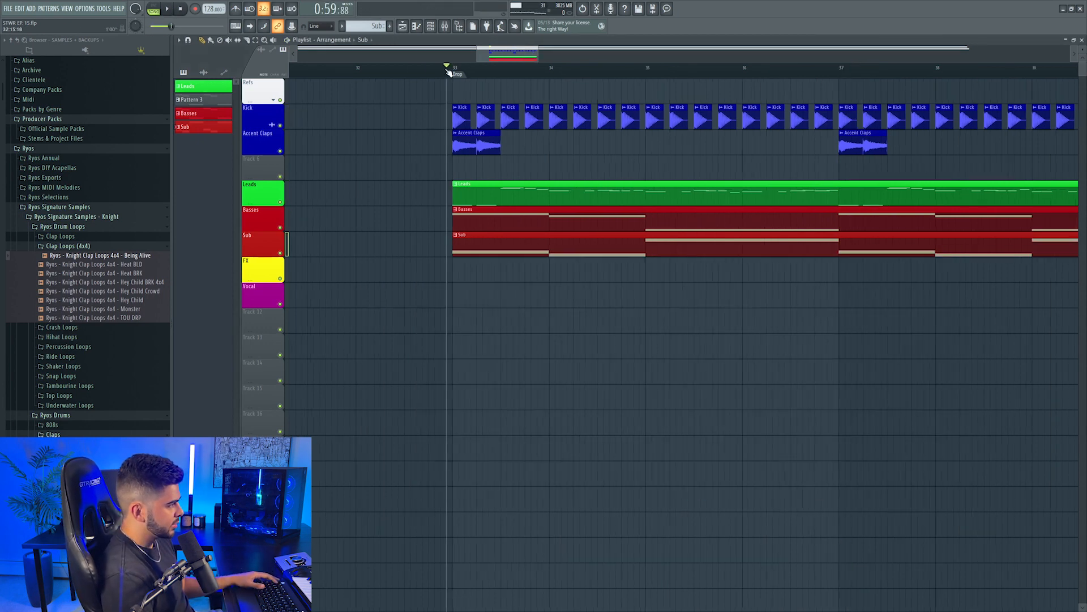
Add the Ryos - Knight Crowds - Being Alive HU sample from Ryos FX to Track 12 at the Drop marker.
scroll(433, 97, down, 5)
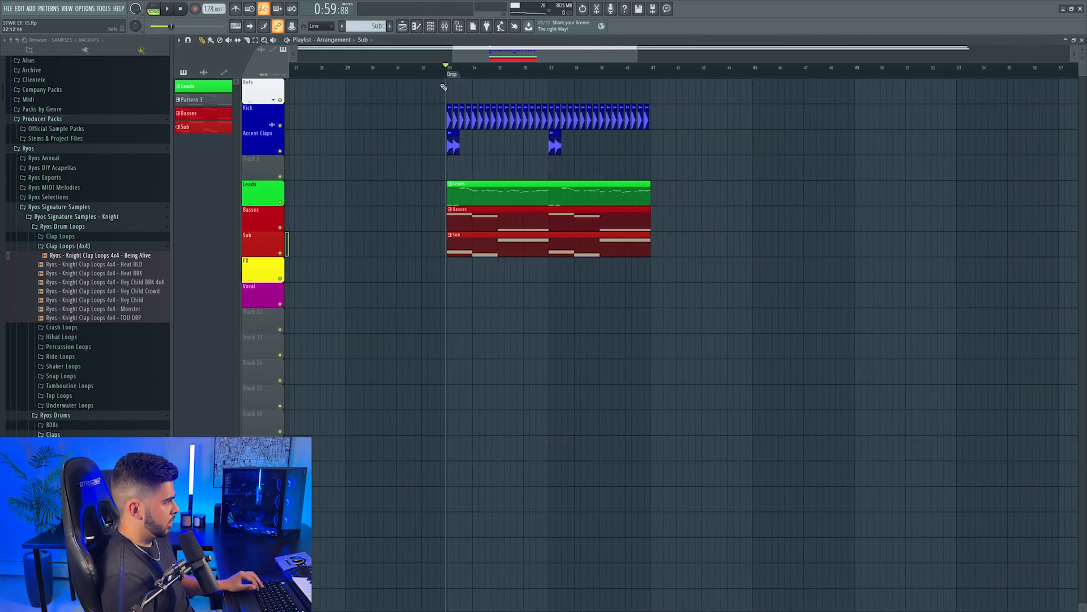
scroll(447, 73, down, 4)
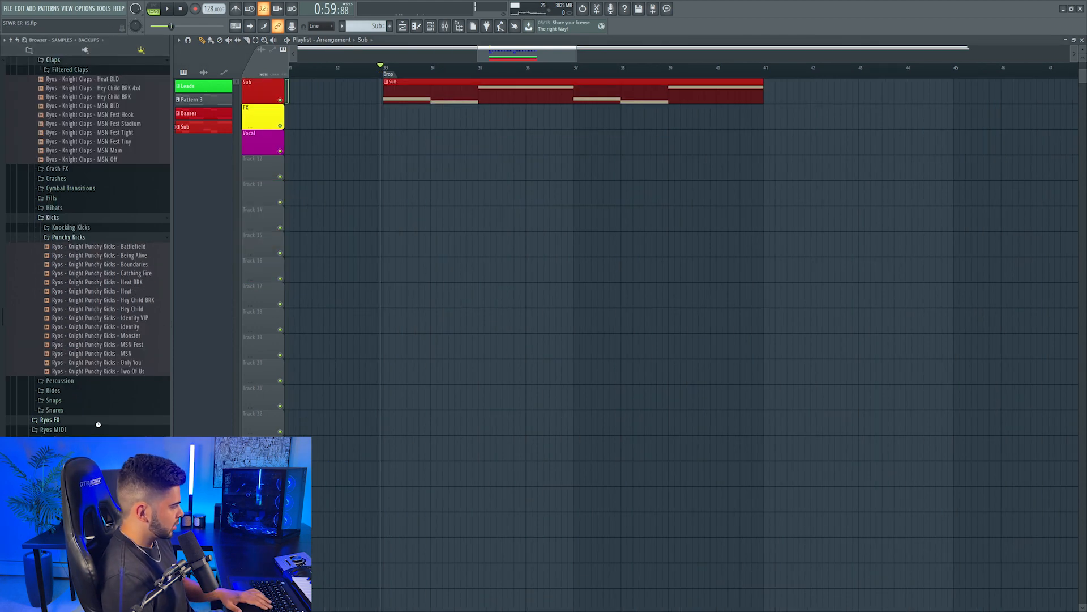
click(97, 423)
scroll(97, 422, down, 4)
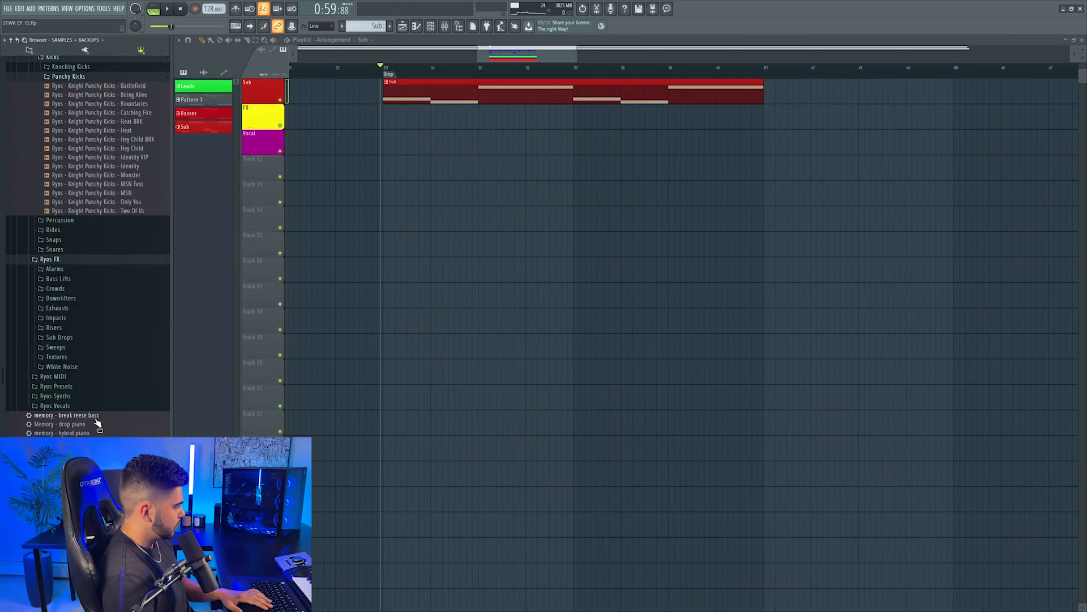
click(63, 236)
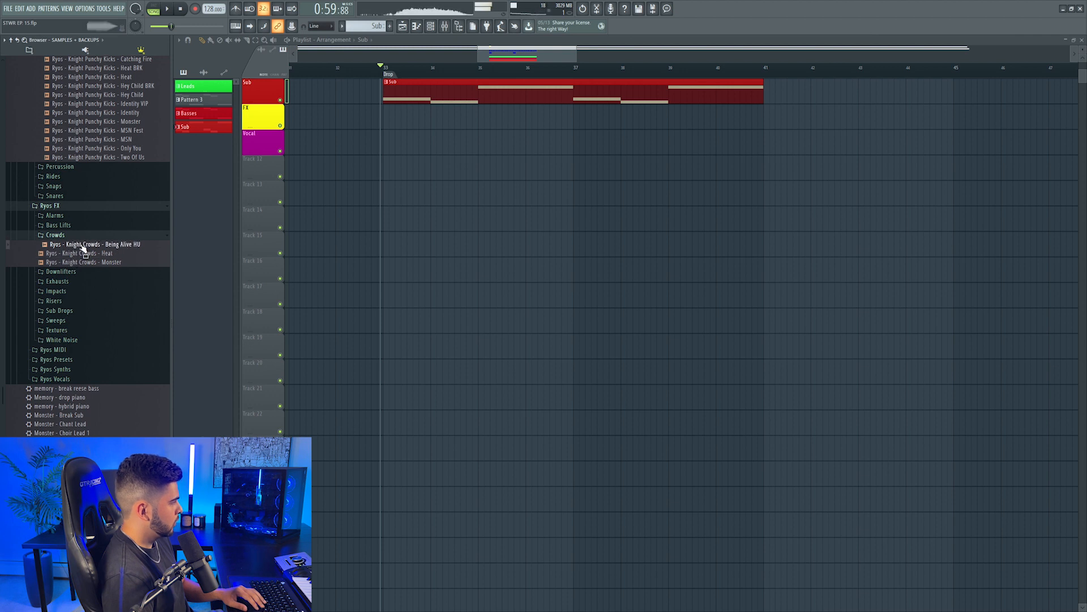
drag(82, 247, 388, 167)
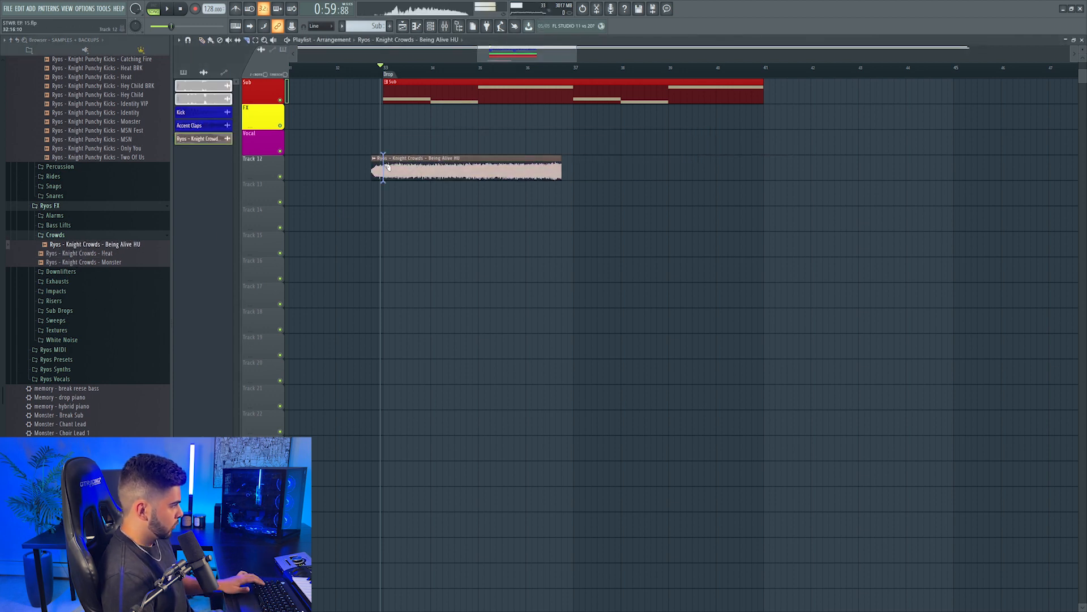
Place a second crowd clip directly after the first and set the sample's declicking mode to Generic (blending).
drag(574, 177, 600, 170)
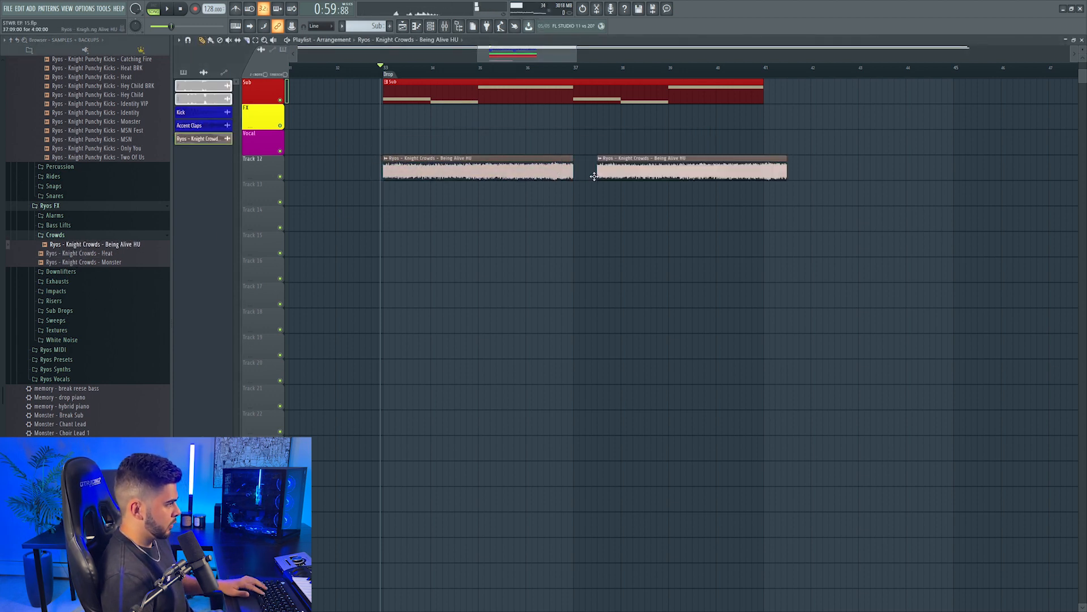
click(337, 240)
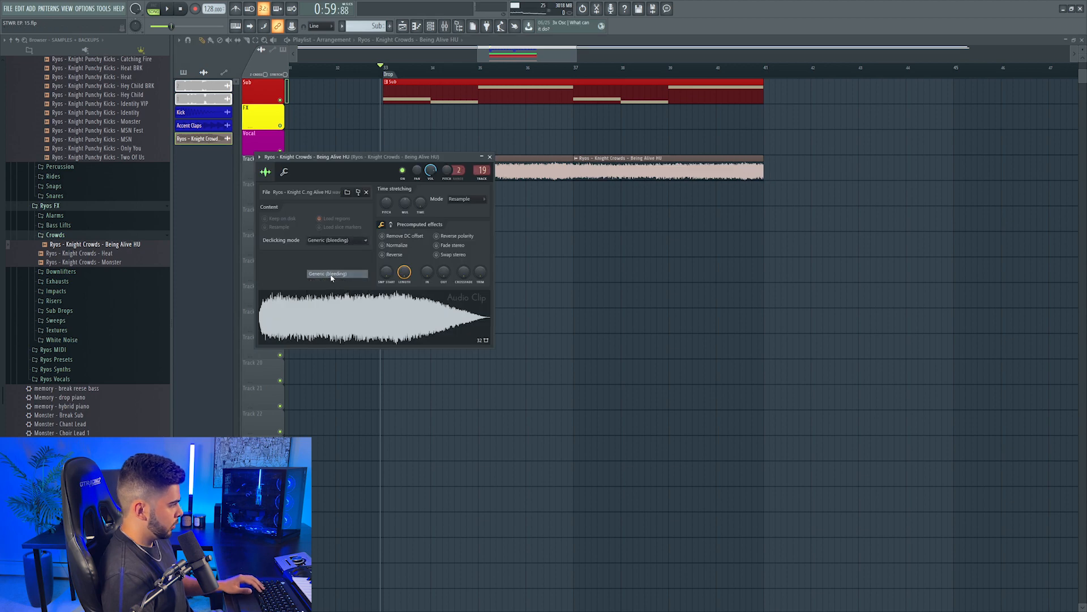
click(490, 157)
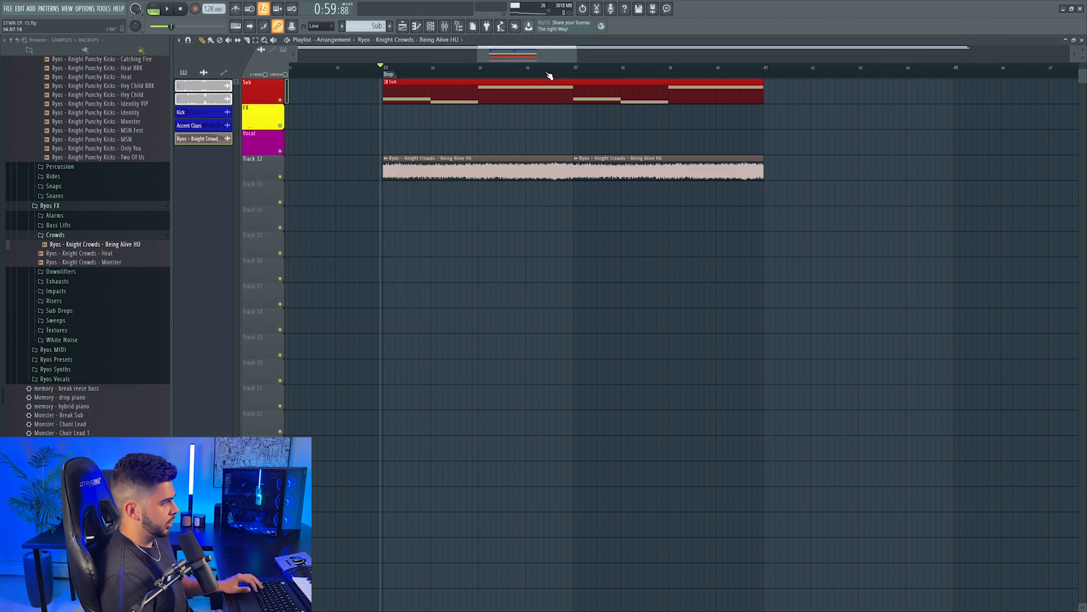
Lower the crowd sample's mixer track during playback and move both crowd clips onto the FX track.
click(443, 27)
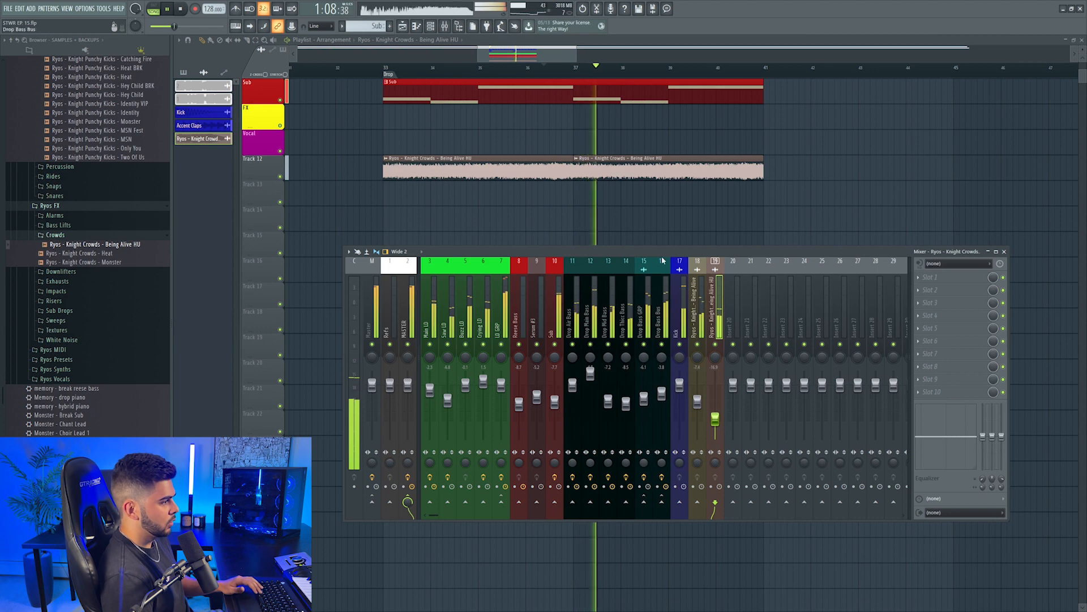
key(F9)
scroll(551, 69, down, 3)
scroll(700, 209, up, 2)
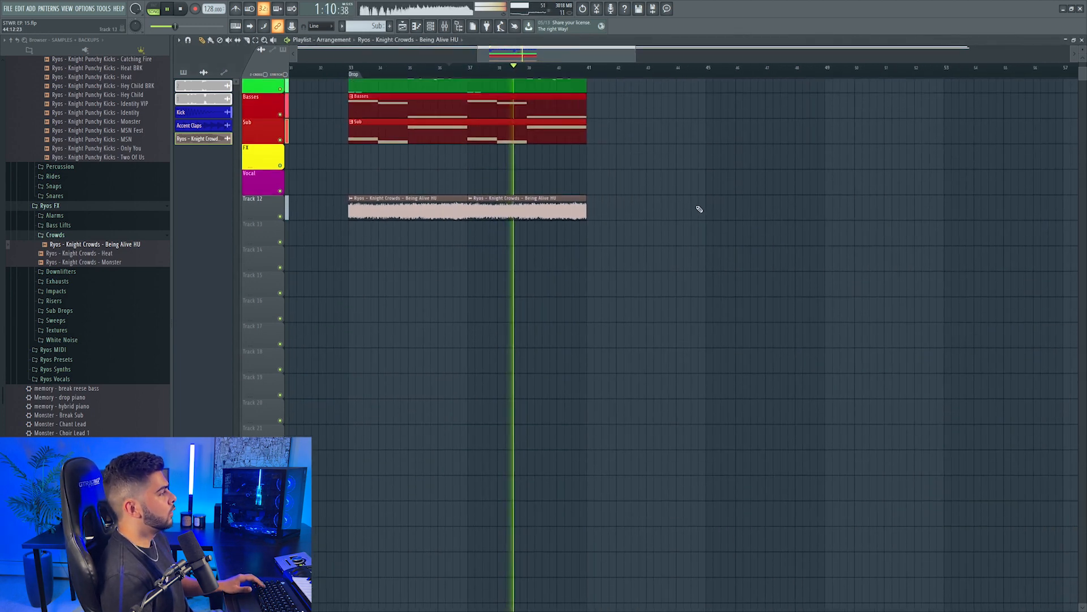
scroll(700, 209, up, 1)
drag(617, 249, 400, 182)
key(space)
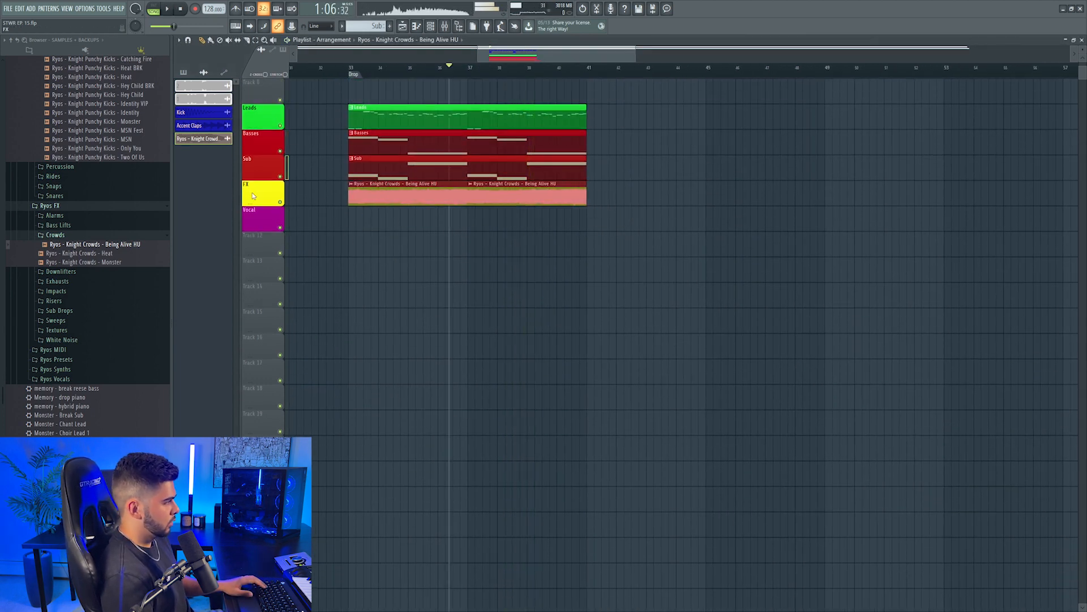
Name the FX track Crowd and add Ryos - Knight Downlifters - Being Alive DRP below it at the drop, at about -10.1 dB.
right_click(253, 196)
click(300, 216)
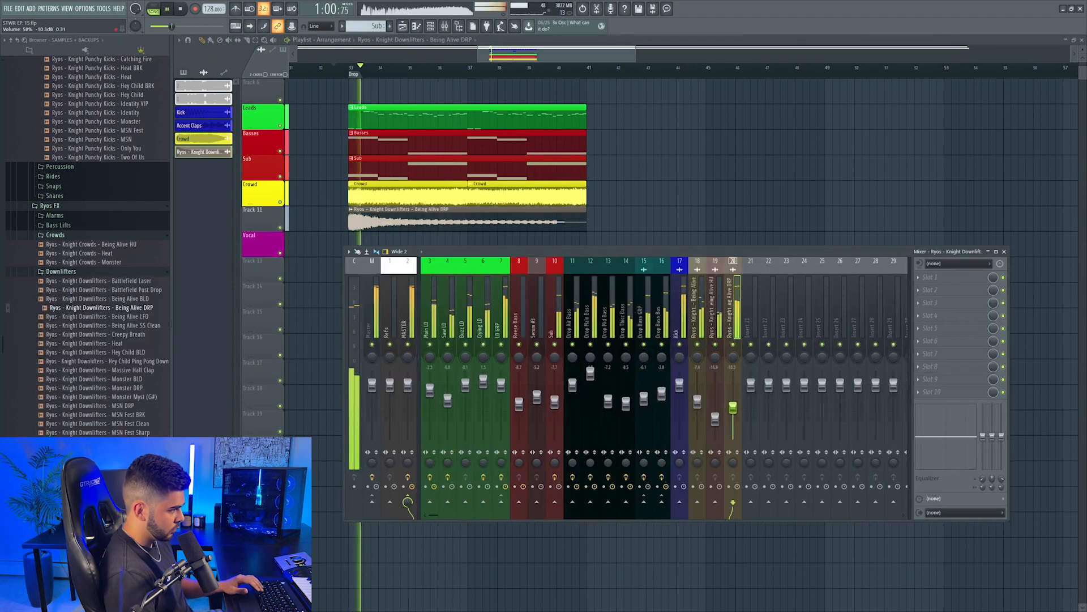
key(space)
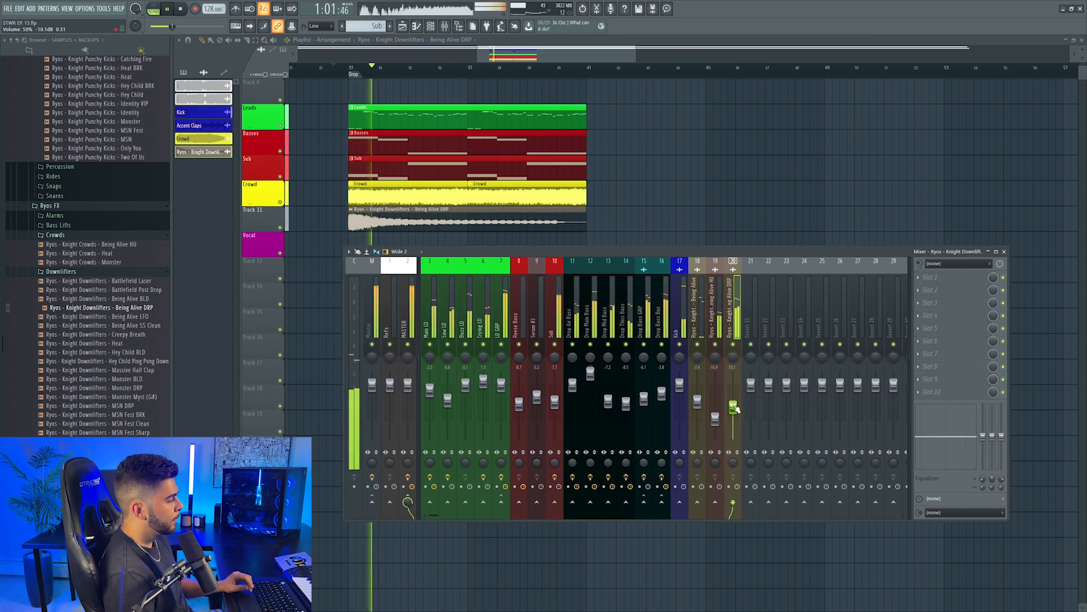
drag(518, 57, 503, 57)
click(705, 244)
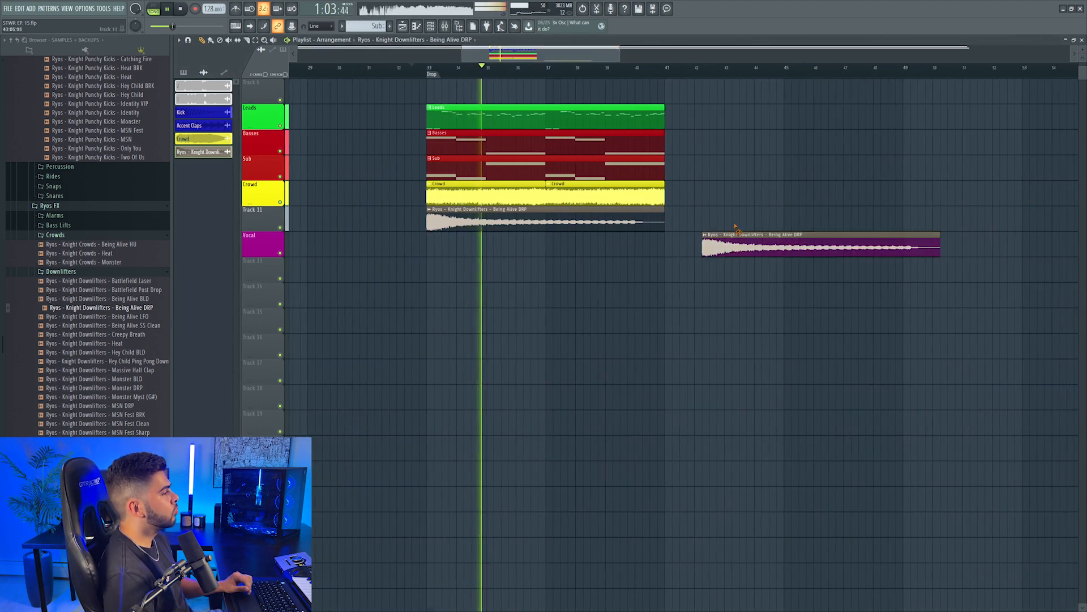
right_click(736, 233)
Name the downlifter's playlist track Downlifter and give it the same yellow as the Crowd track.
scroll(688, 277, up, 3)
right_click(255, 283)
click(264, 286)
click(261, 282)
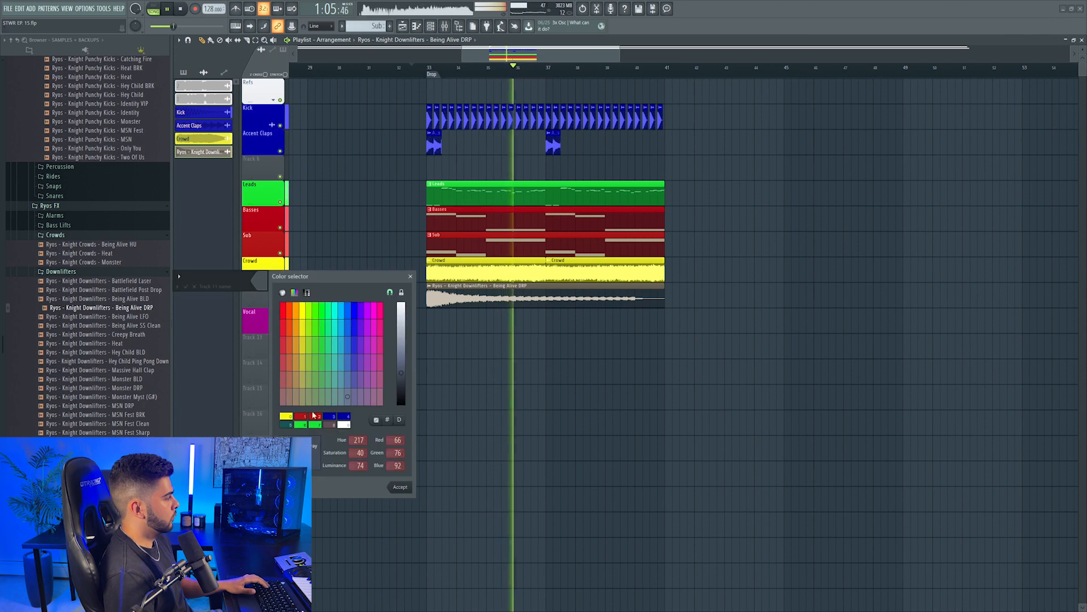
click(287, 417)
click(400, 485)
text(Dwo)
key(BackSpace)
key(BackSpace)
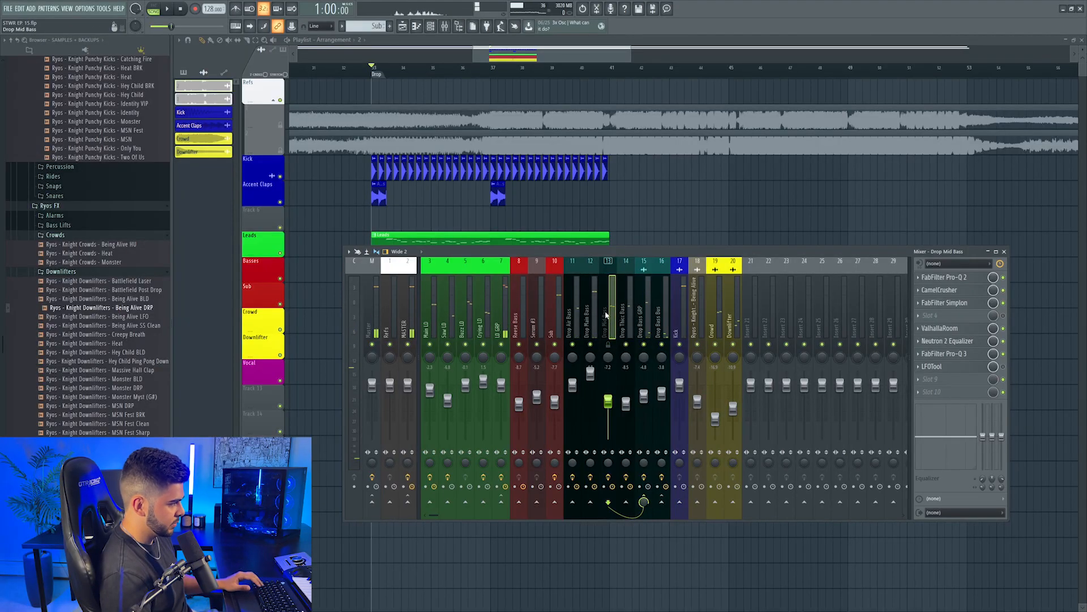
Play the arrangement from the Drop marker and adjust the volume of the Drop Bass GRP mixer track.
click(375, 68)
key(F9)
key(space)
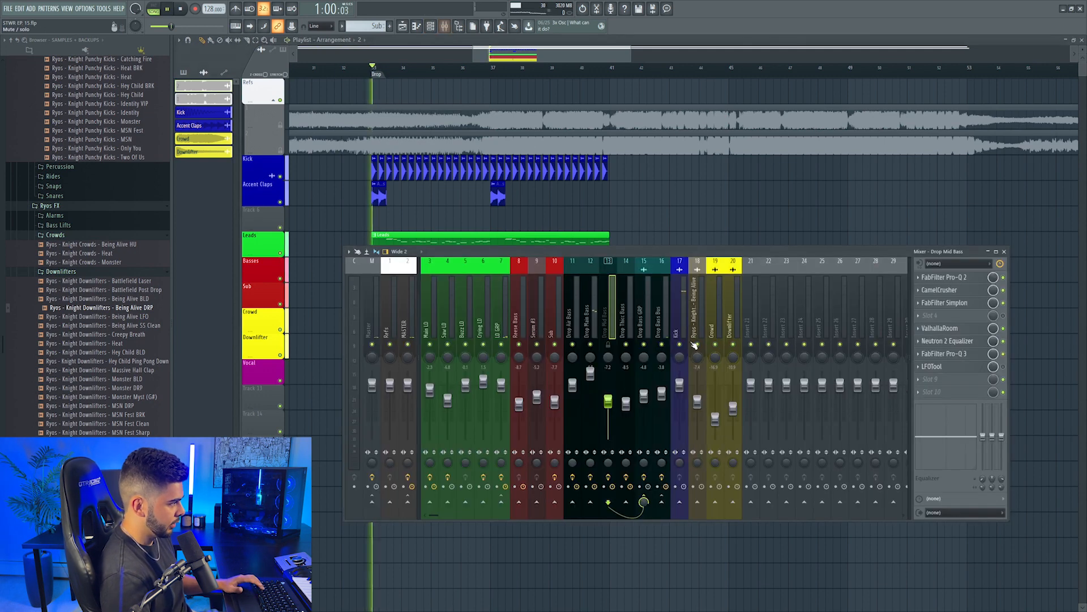
click(649, 399)
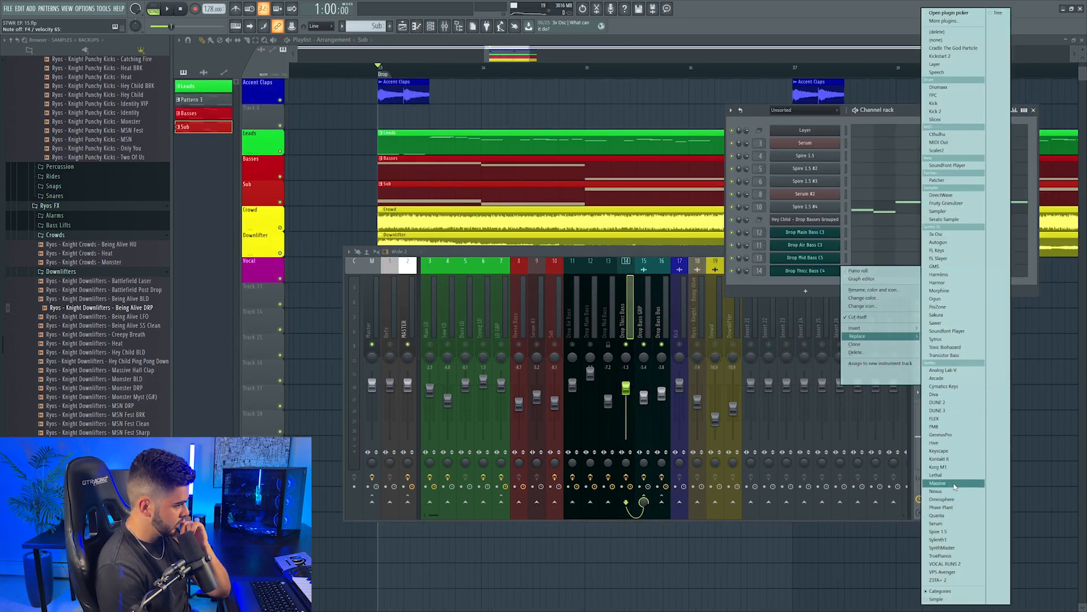
Replace the Drop Thicc Bass C4 channel with Serum, using the preset RYOS_LD - Could Be A Bass, and audition it.
click(937, 523)
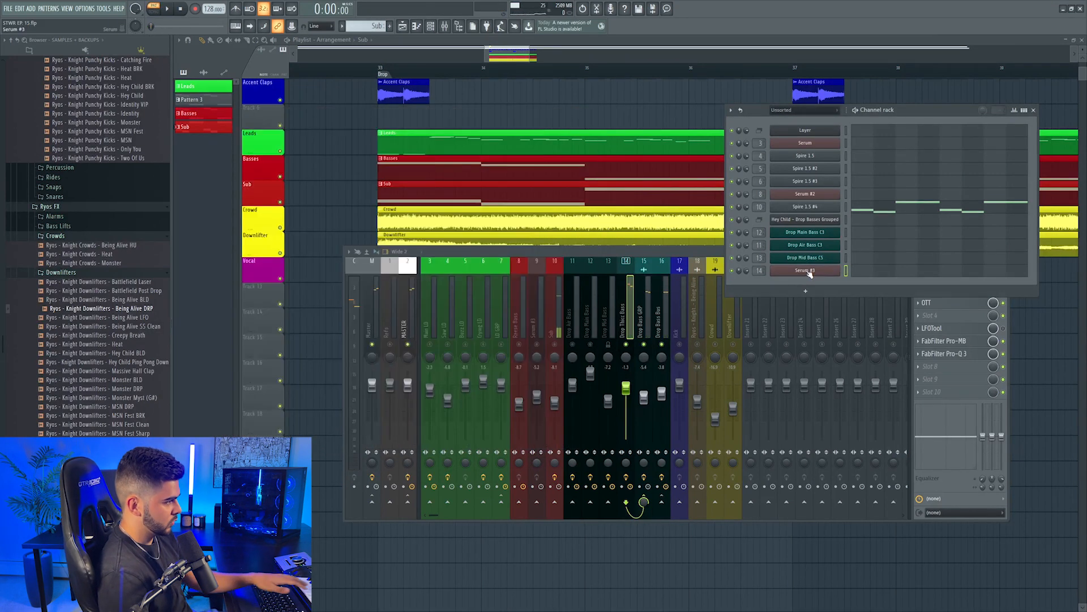
click(809, 272)
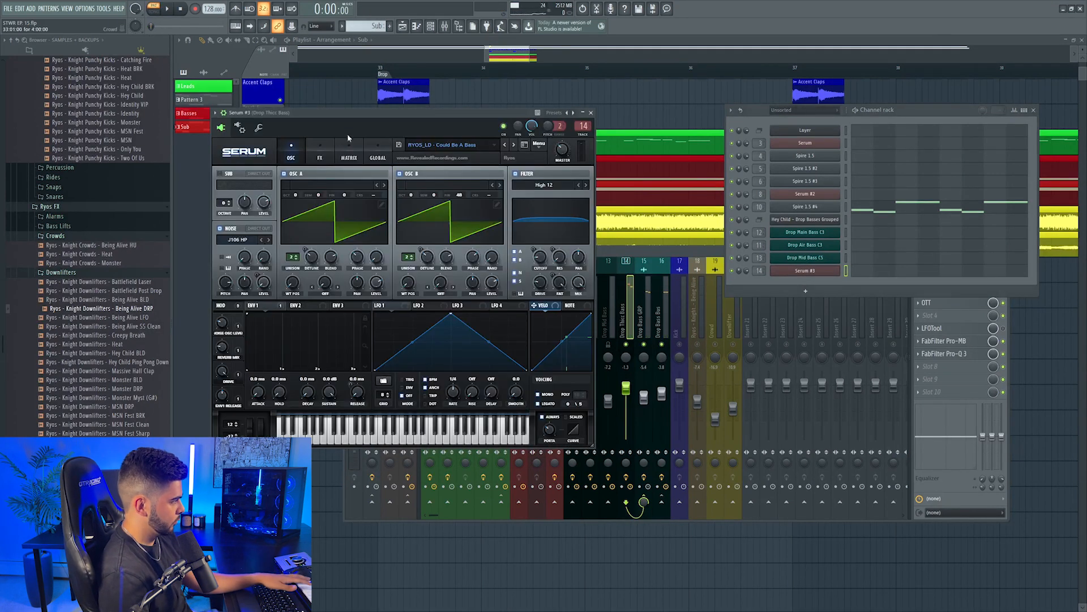
click(257, 129)
key(space)
click(447, 114)
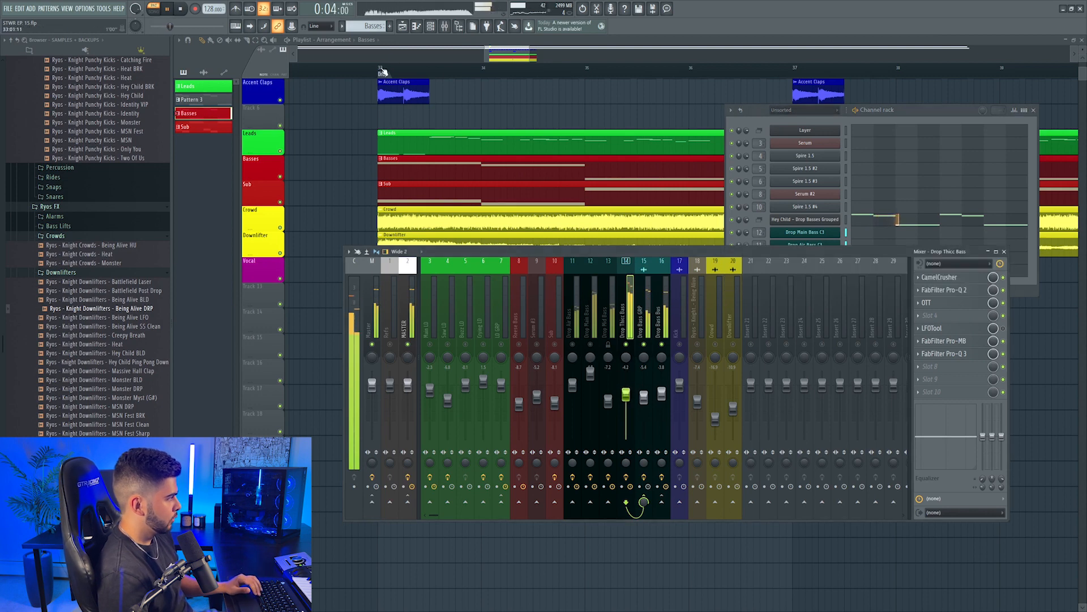
Check the Hey Child - Drop Basses Grouped notes and play the arrangement from the Drop marker.
click(905, 229)
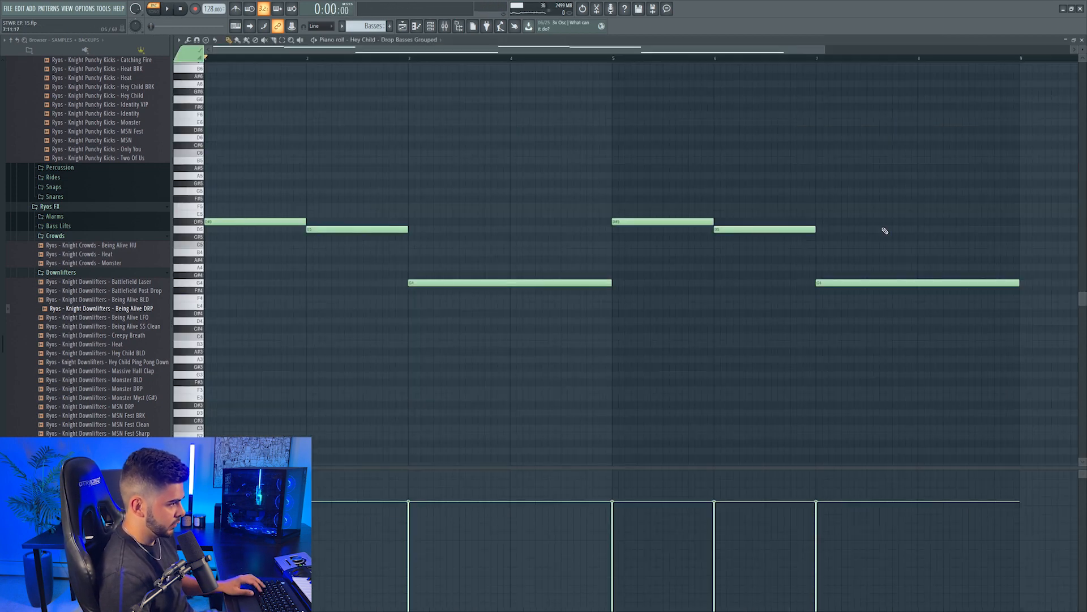
drag(504, 264, 879, 332)
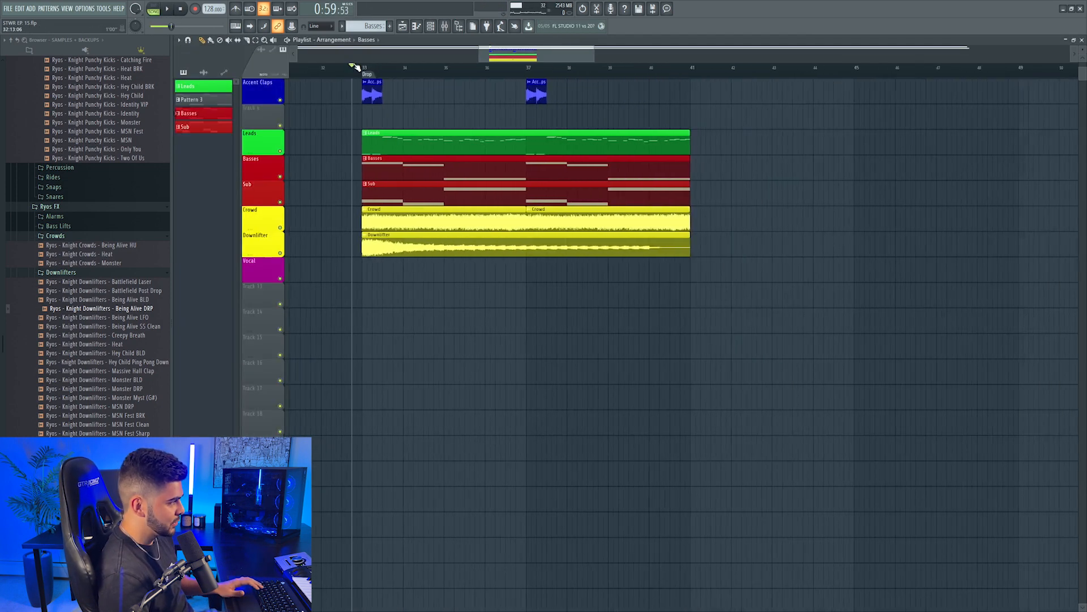
scroll(354, 66, down, 2)
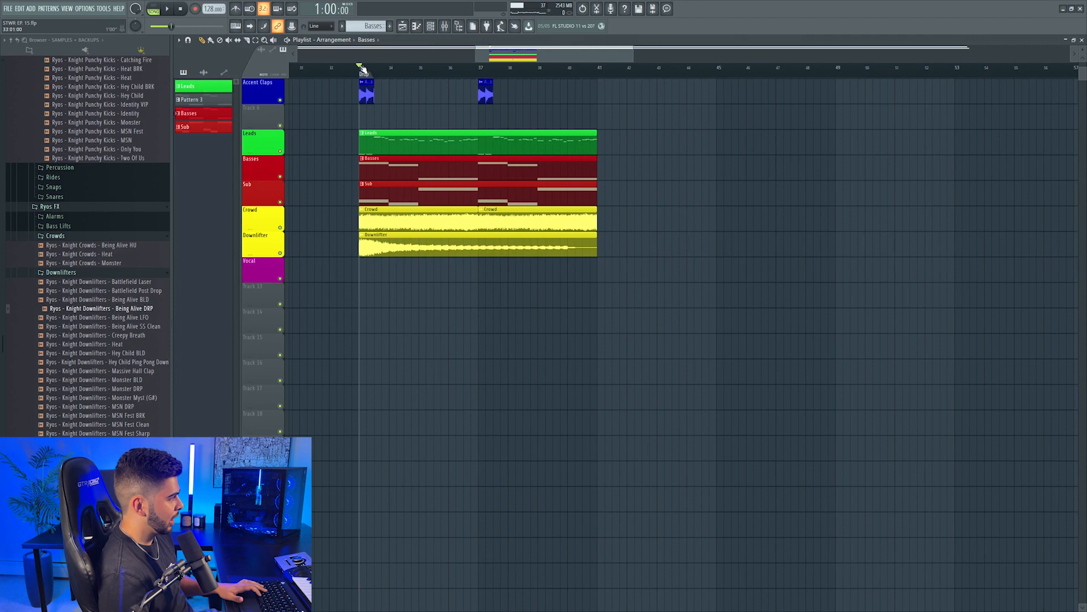
click(432, 27)
key(space)
click(445, 27)
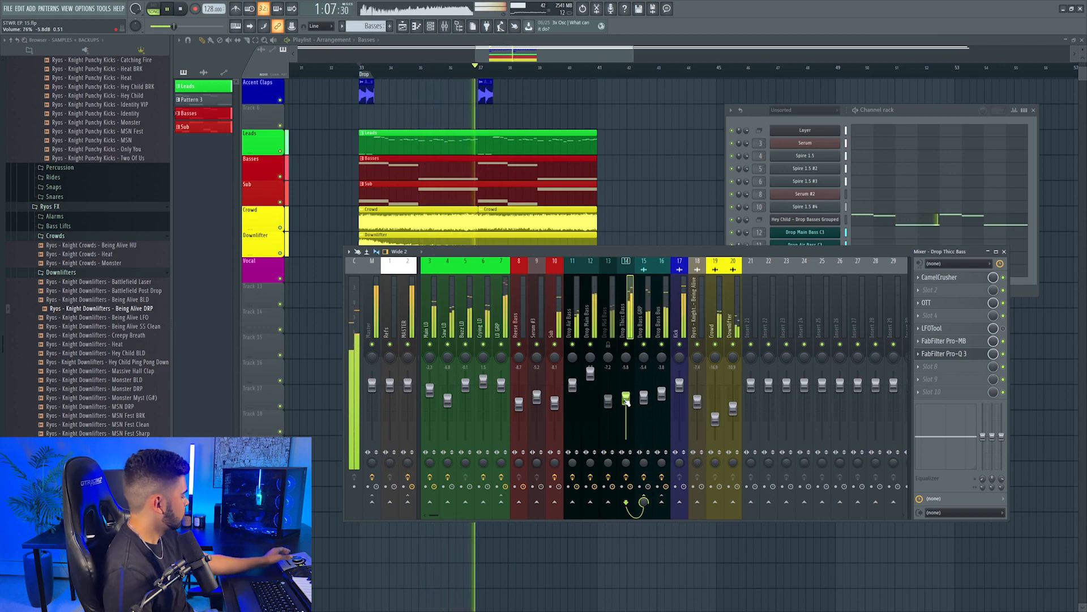
key(space)
Set the Serum #3 channel's root note to C7 and lower the Drop Thicc Bass mixer track to about -6.3 dB.
click(901, 117)
click(822, 270)
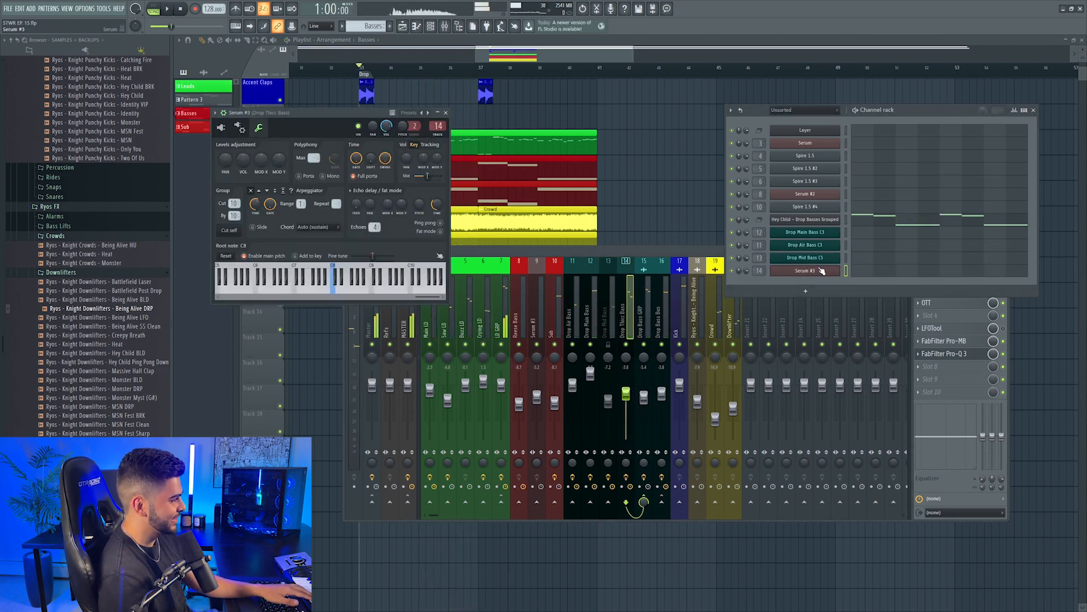
right_click(300, 271)
key(space)
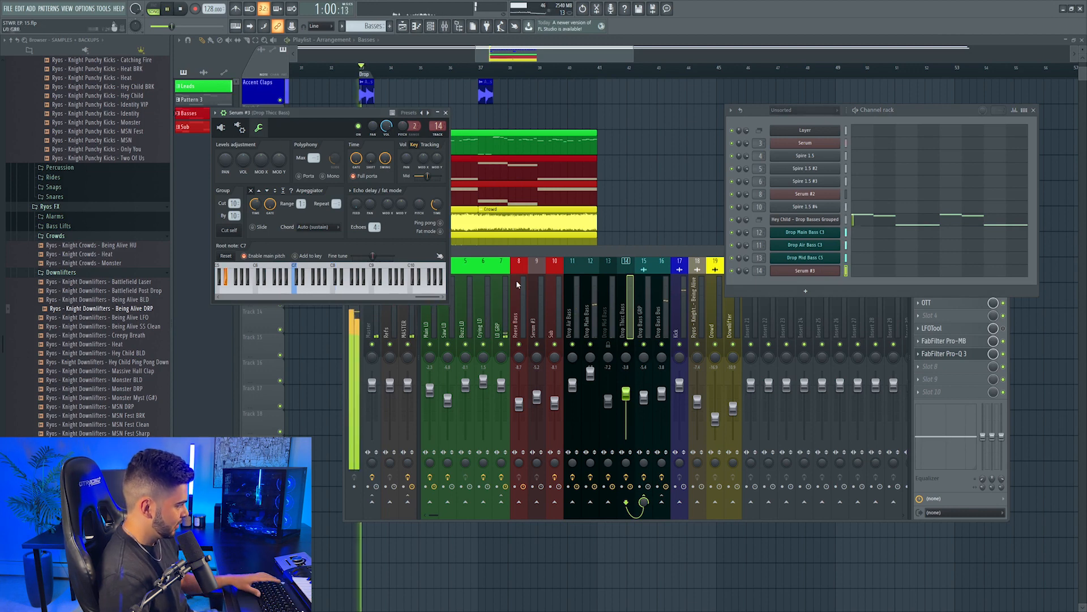
click(448, 113)
drag(625, 392, 631, 401)
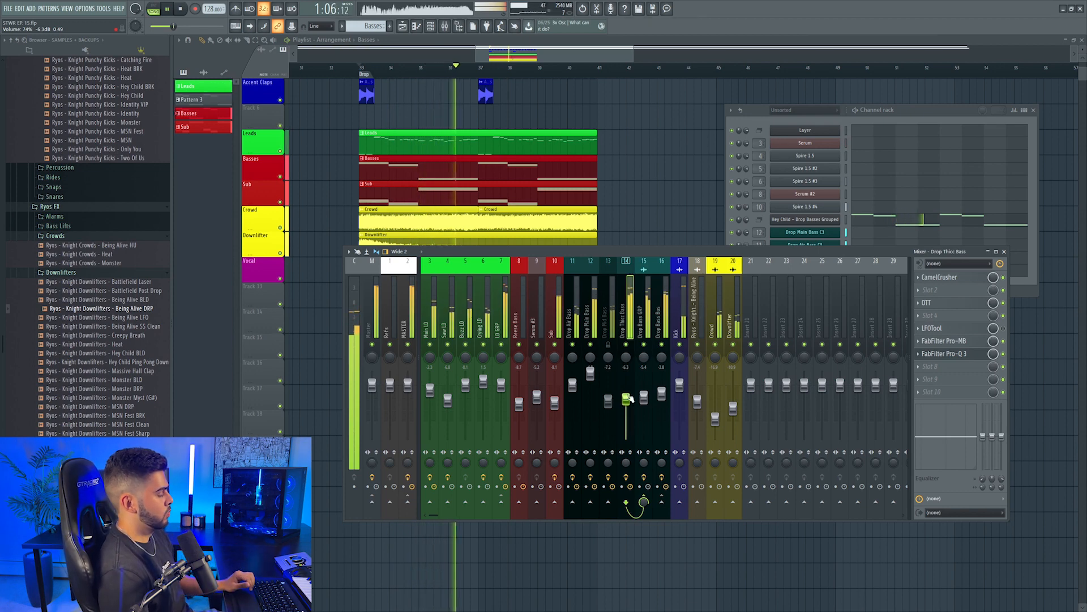
Reset the Drop Mid Bass mixer track to default and delete the Drop Mid Bass C5 channel.
key(space)
right_click(602, 309)
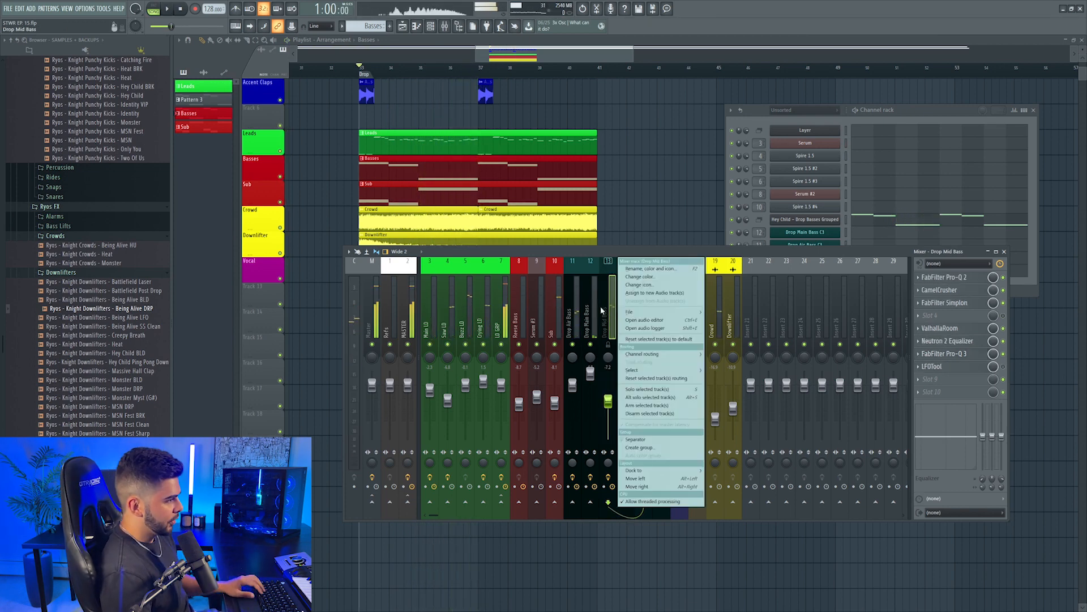
click(658, 339)
click(904, 133)
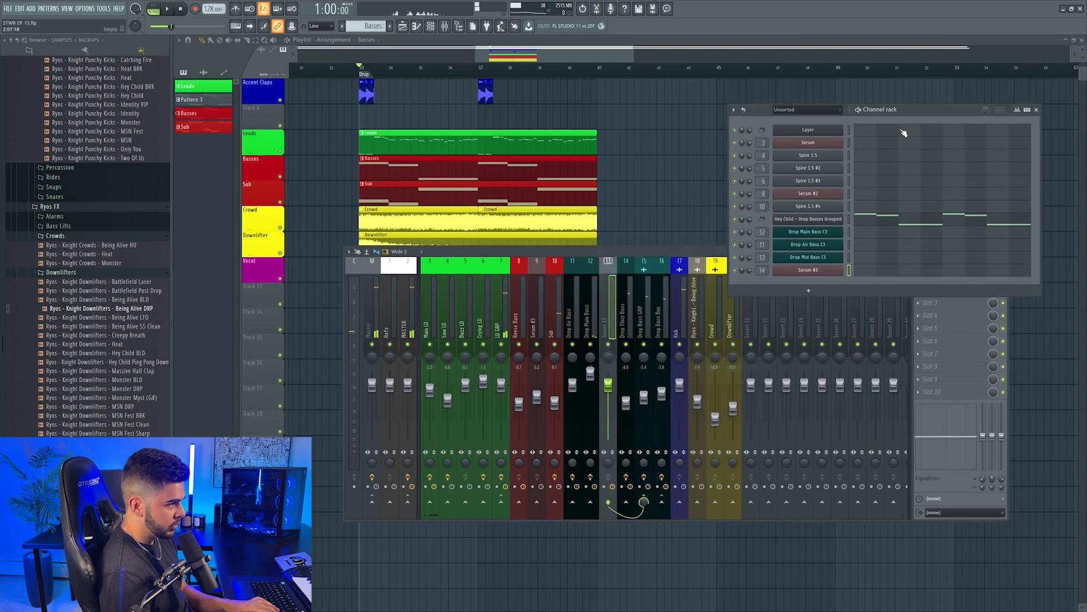
right_click(821, 255)
click(855, 340)
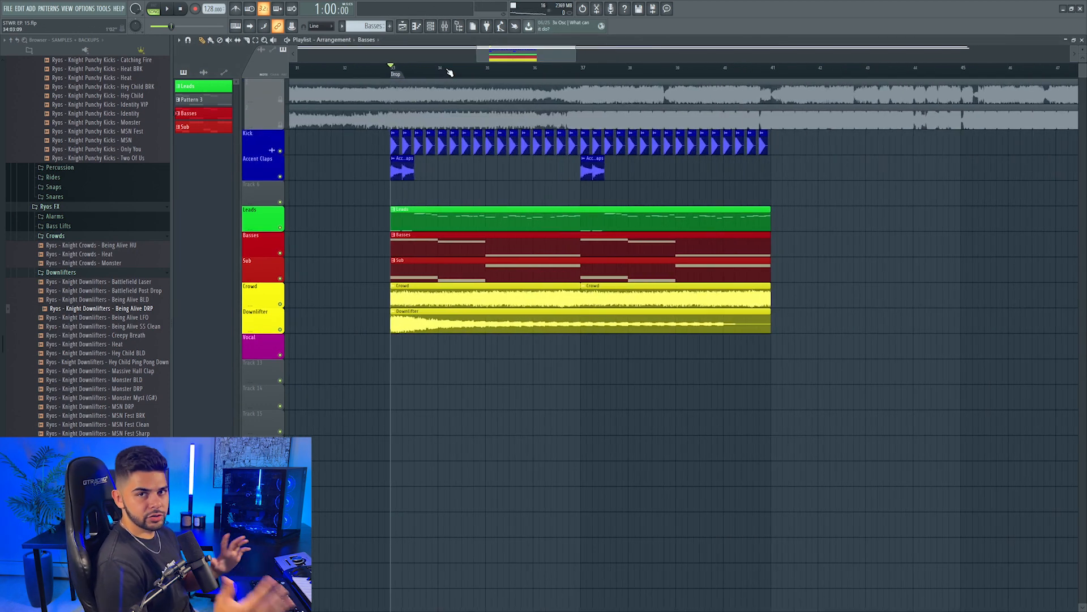
Find the sample Ryos - Knight Percussion - Knock and place it on playlist Track 6 just before bar 34.
click(59, 274)
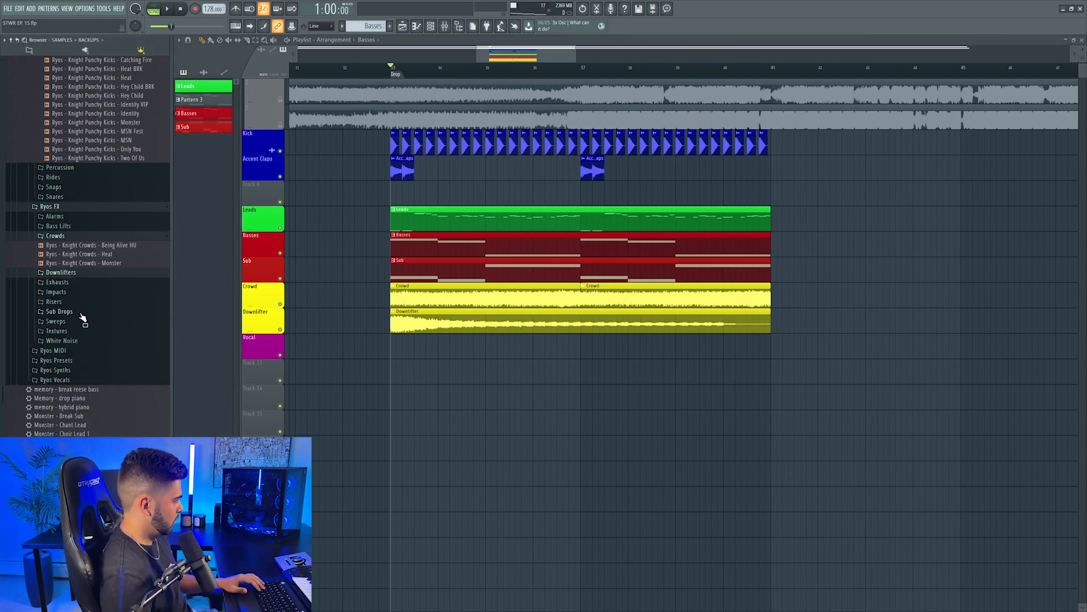
scroll(76, 351, up, 6)
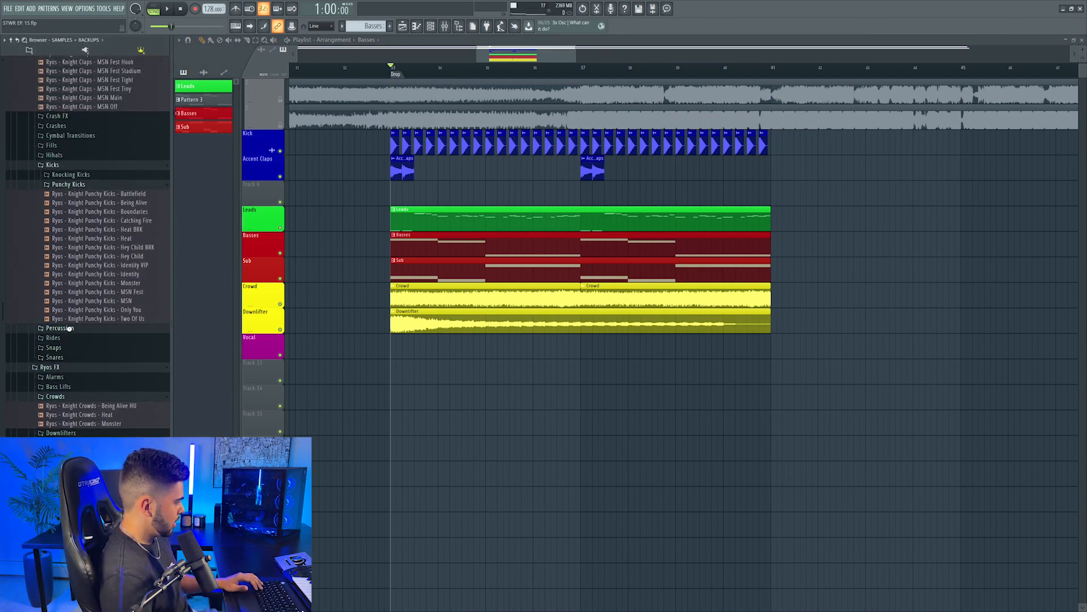
click(69, 328)
scroll(141, 389, down, 2)
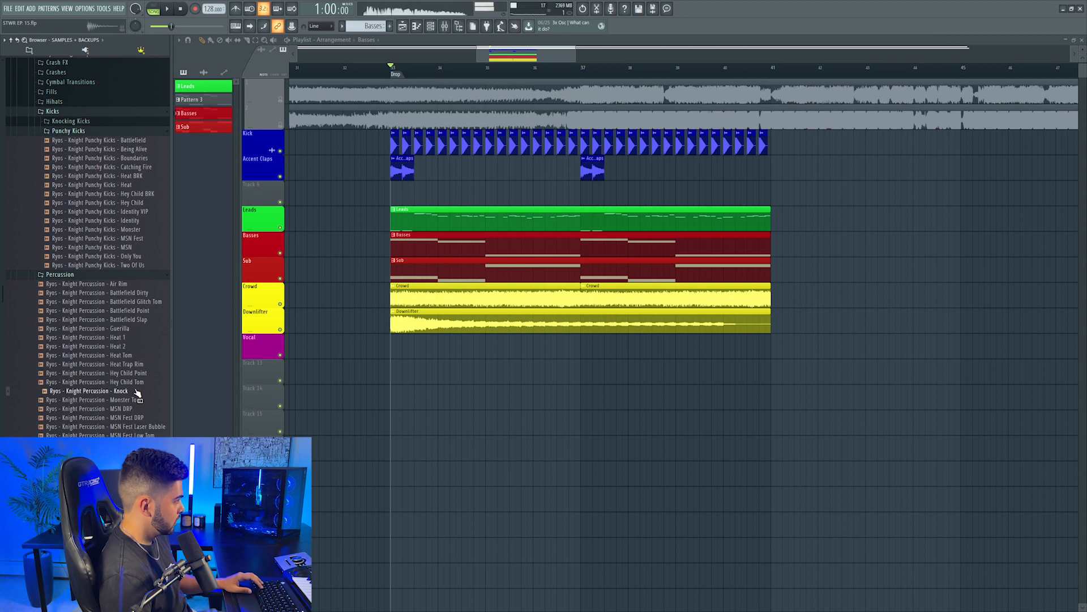
drag(417, 183, 426, 194)
scroll(422, 195, up, 5)
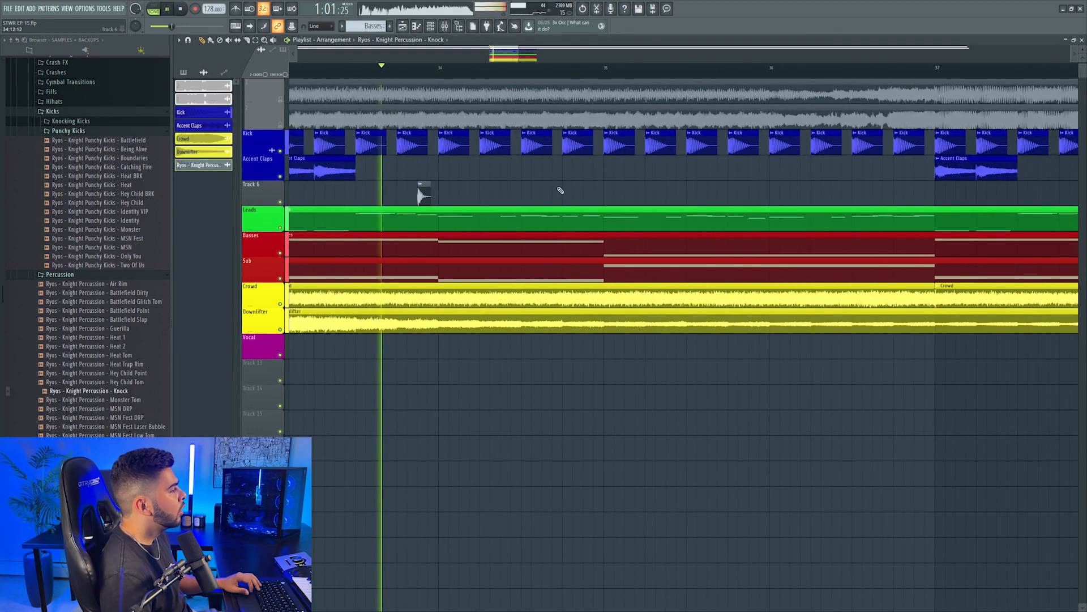
Add further Knock hits along Track 6 through bar 34 and check their rhythm against the kicks.
key(space)
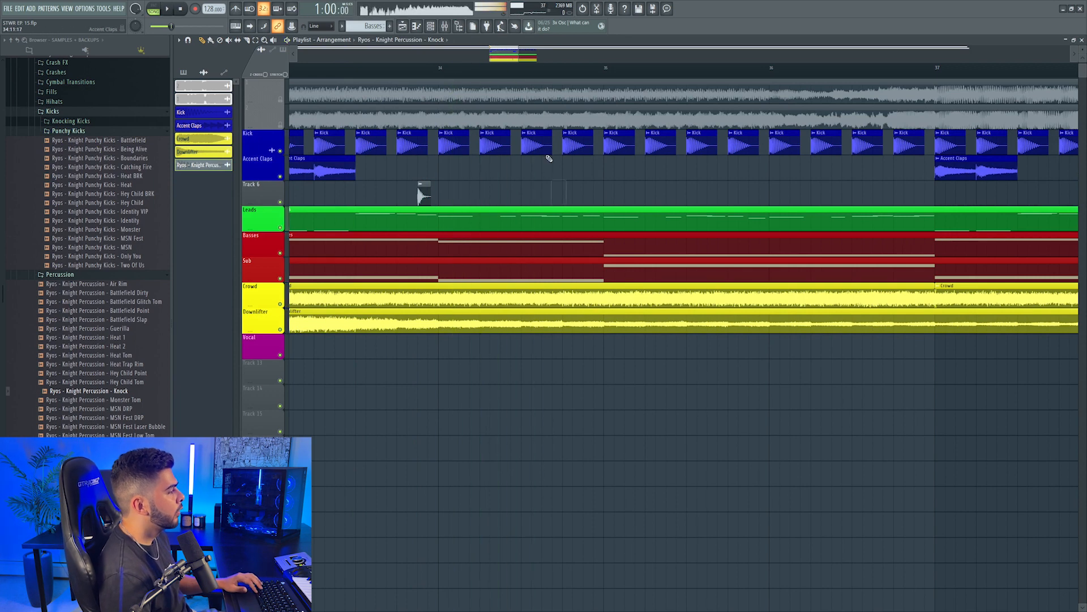
key(space)
click(504, 195)
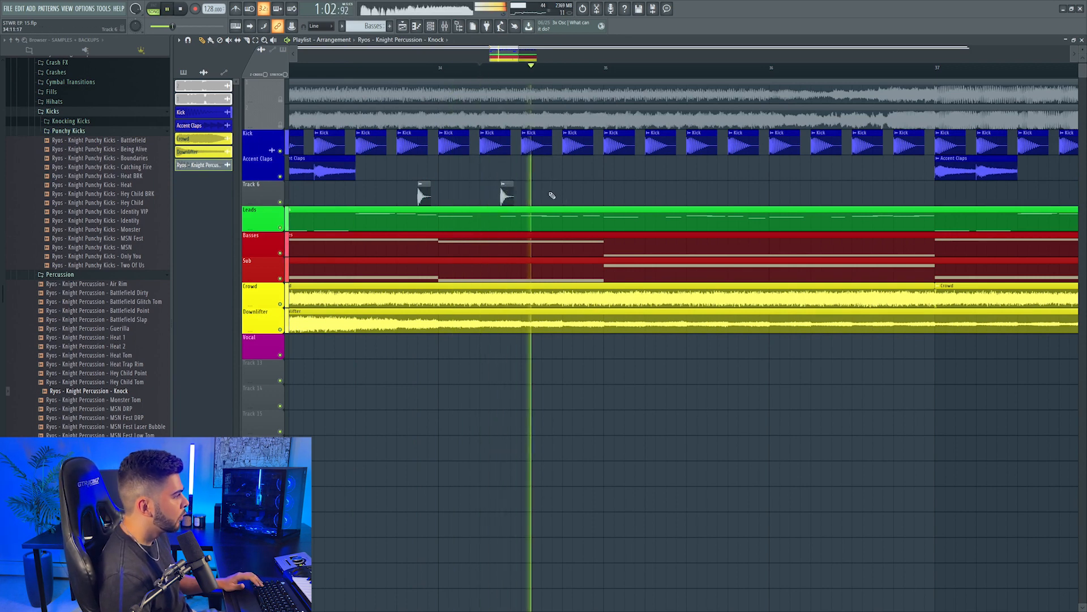
click(555, 194)
click(587, 196)
key(space)
key(space)
scroll(558, 80, down, 3)
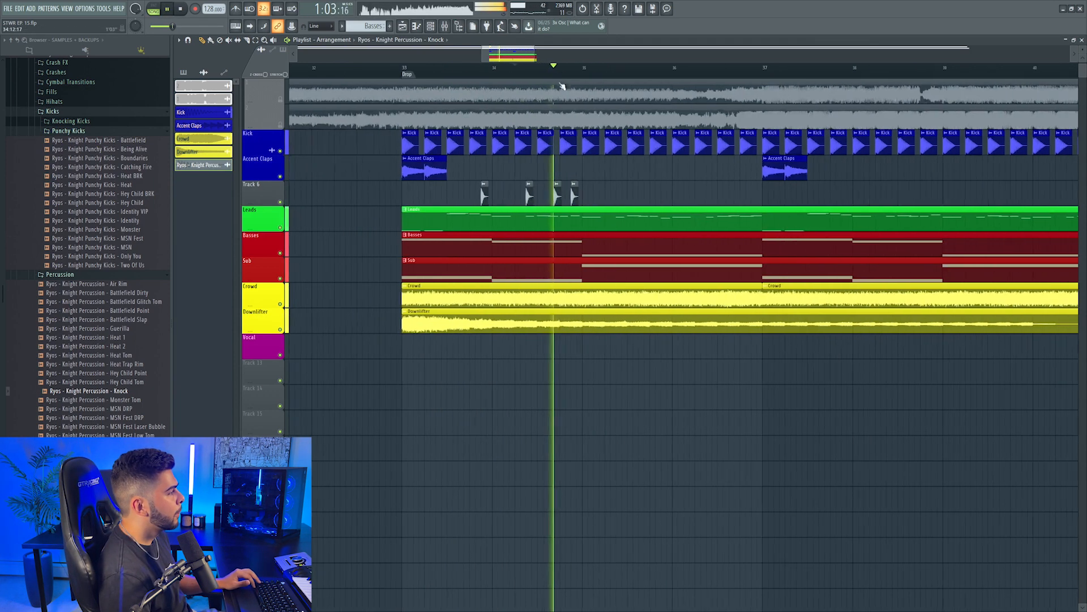
drag(609, 195, 474, 199)
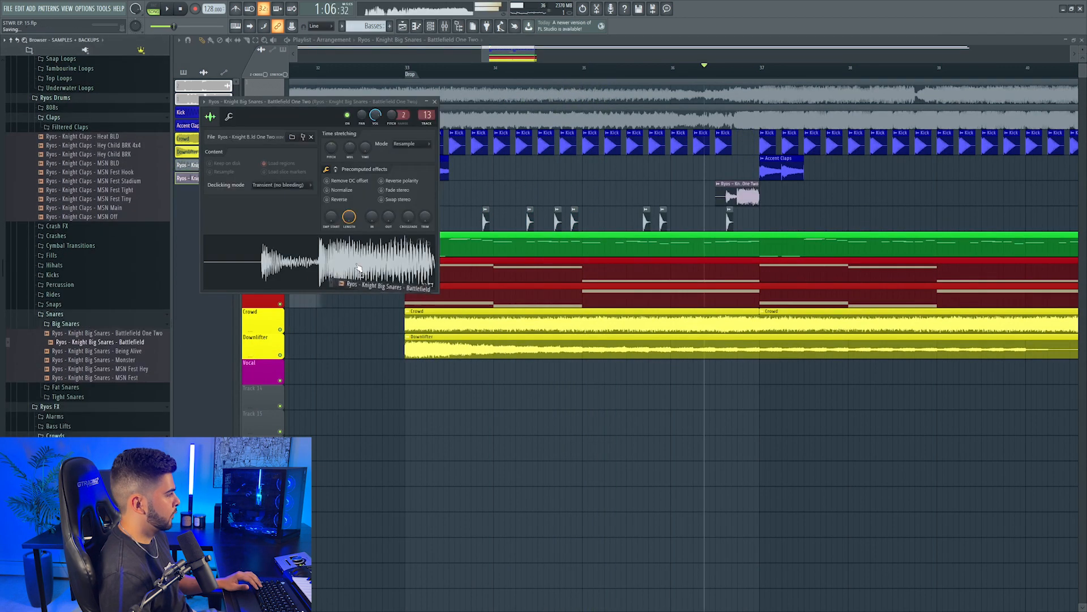
Trim the start of the Big Snares - Battlefield One Two clip before bar 37 and play back the transition.
drag(731, 196, 747, 196)
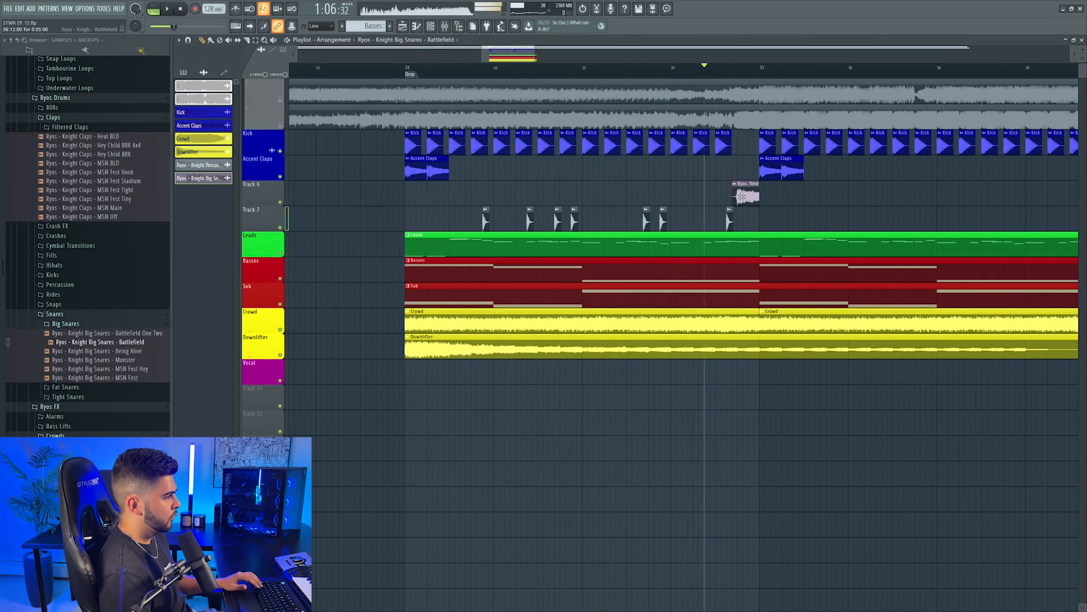
key(space)
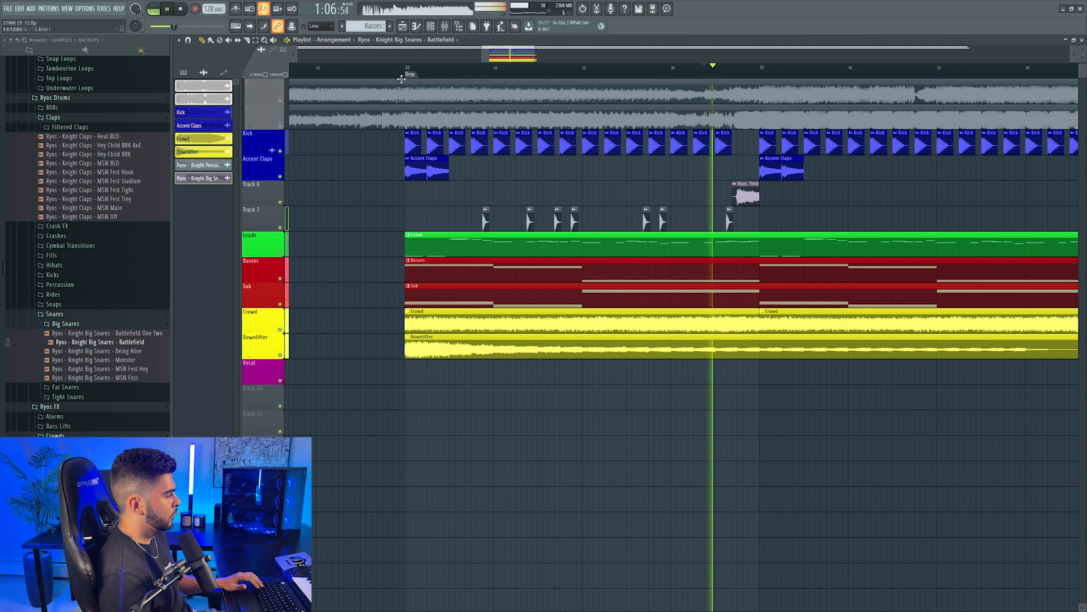
click(445, 26)
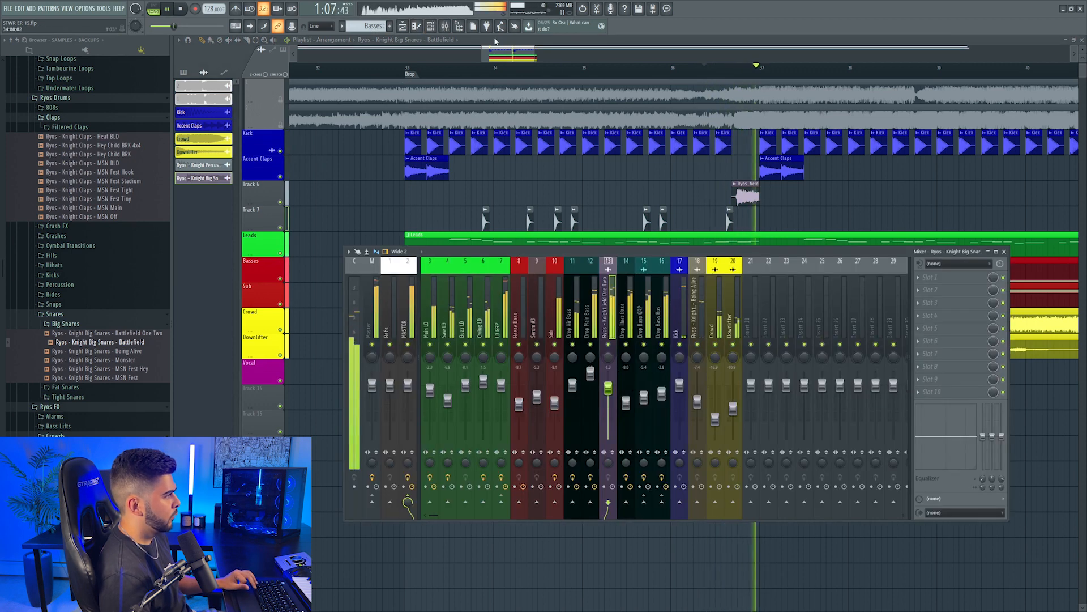
key(F9)
drag(500, 49, 504, 49)
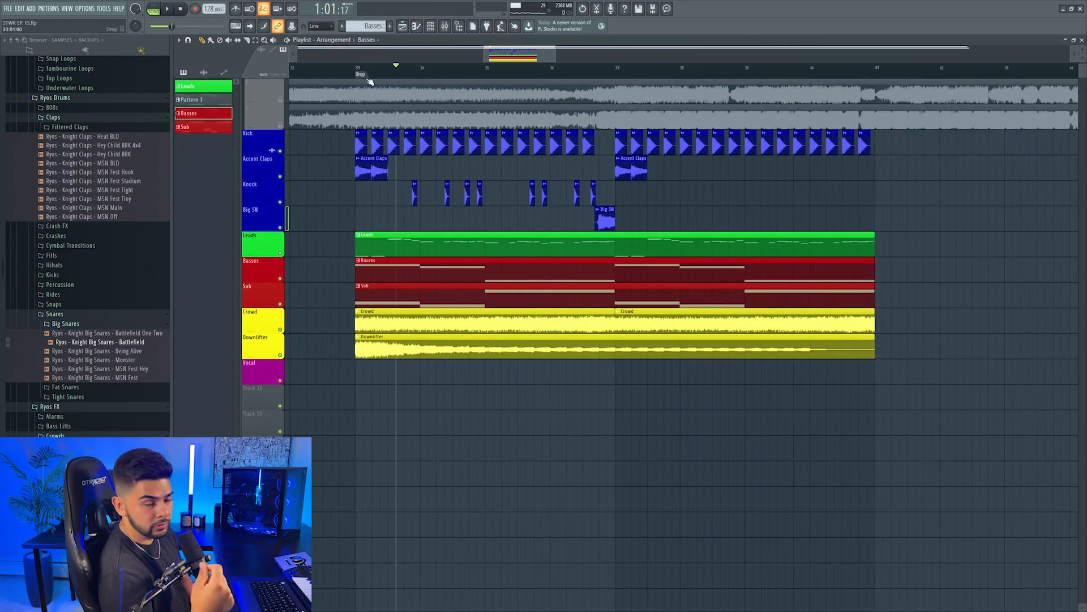
Break up bar 2 of the Drop Basses Grouped notes into a syncopated pattern alternating between D5 and D6.
double_click(430, 284)
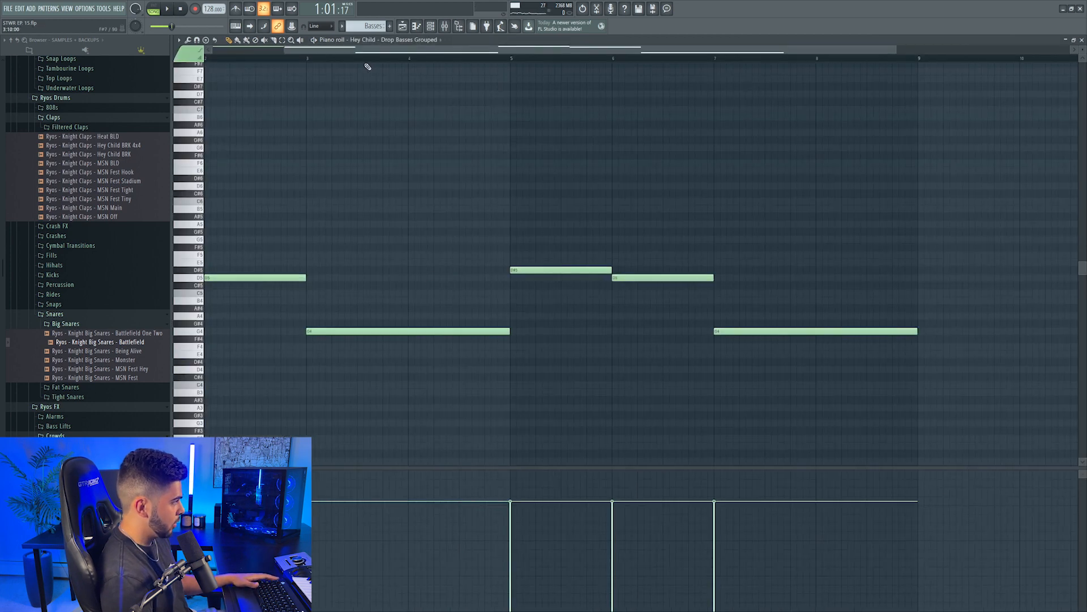
drag(532, 51, 493, 52)
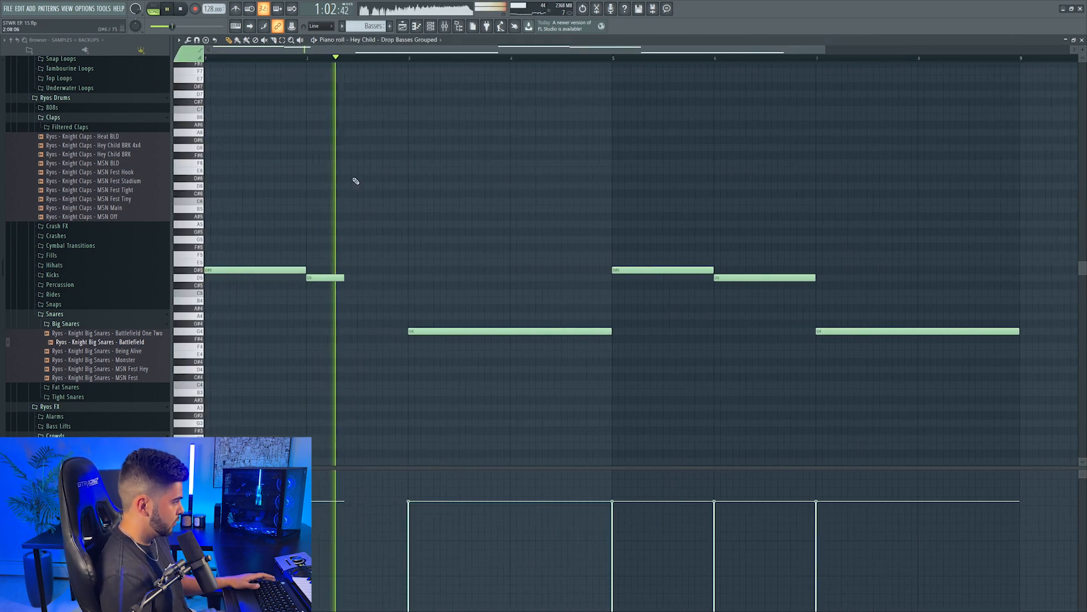
click(356, 185)
key(space)
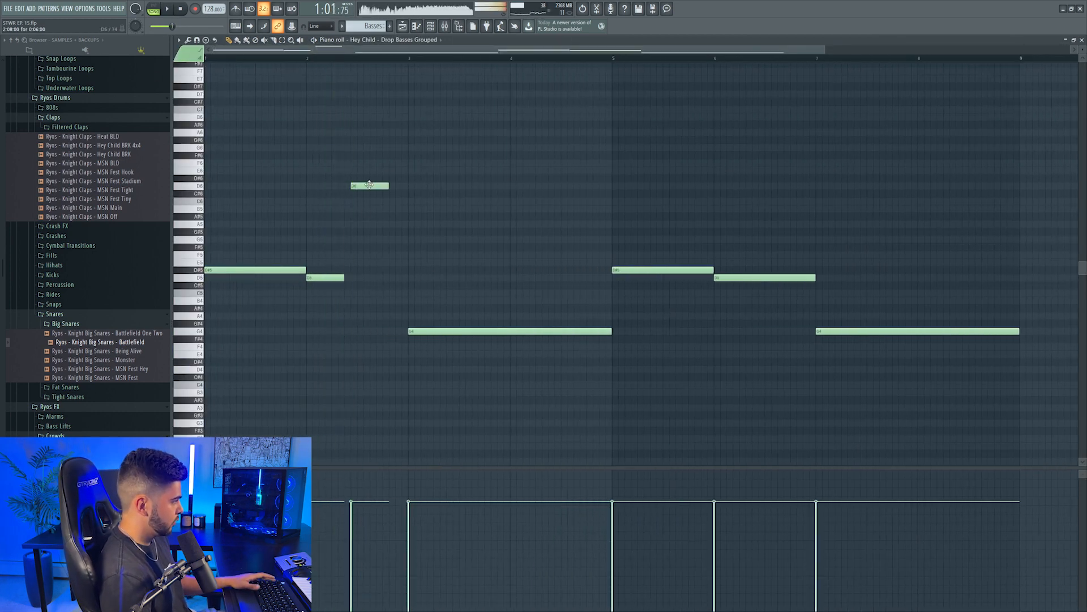
drag(381, 187, 351, 189)
key(space)
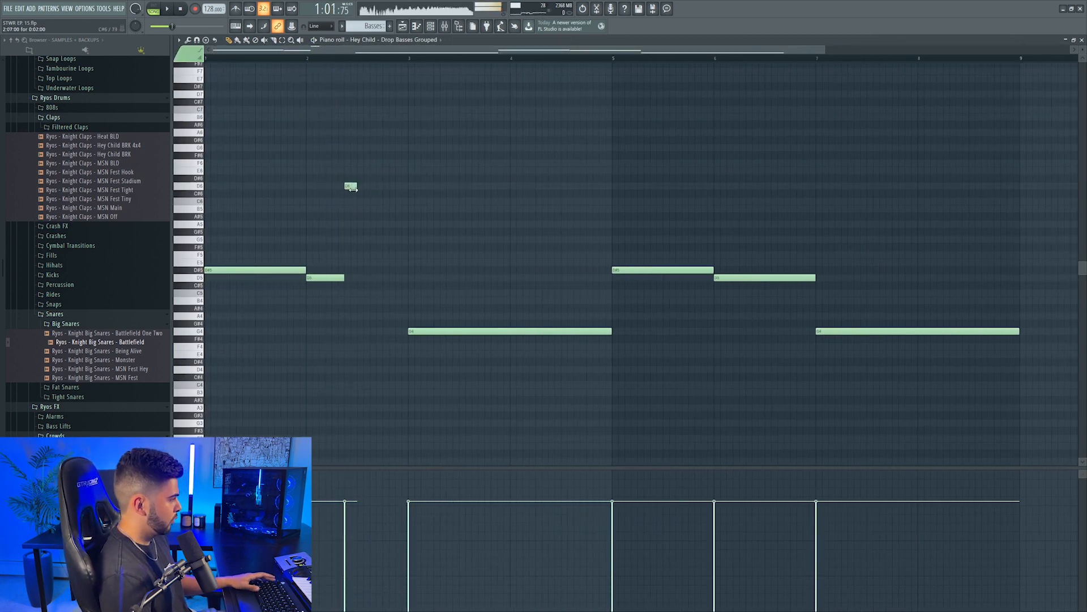
click(362, 278)
key(space)
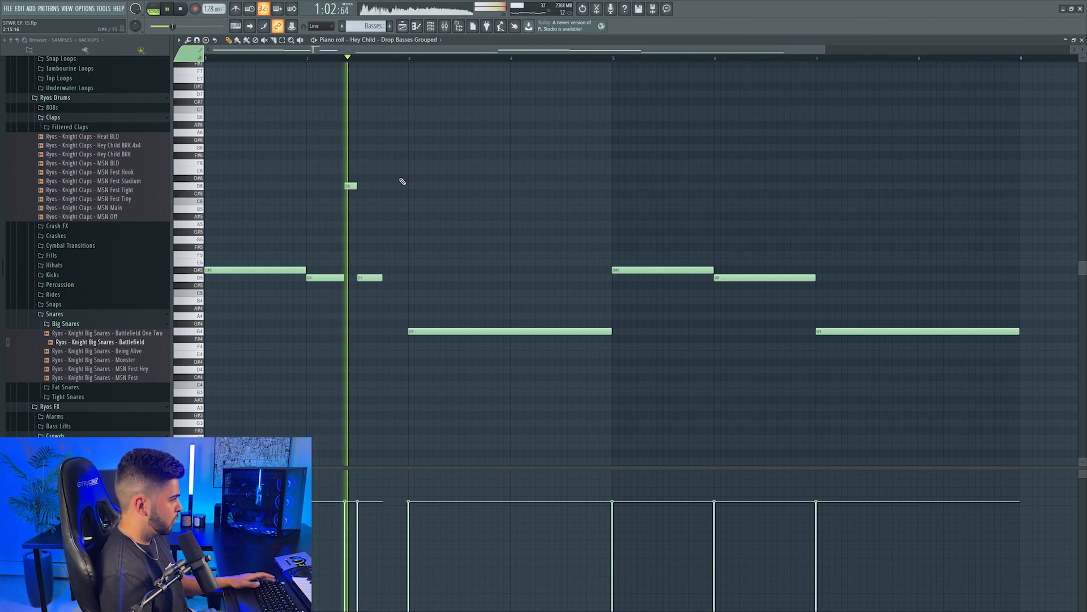
click(385, 194)
key(space)
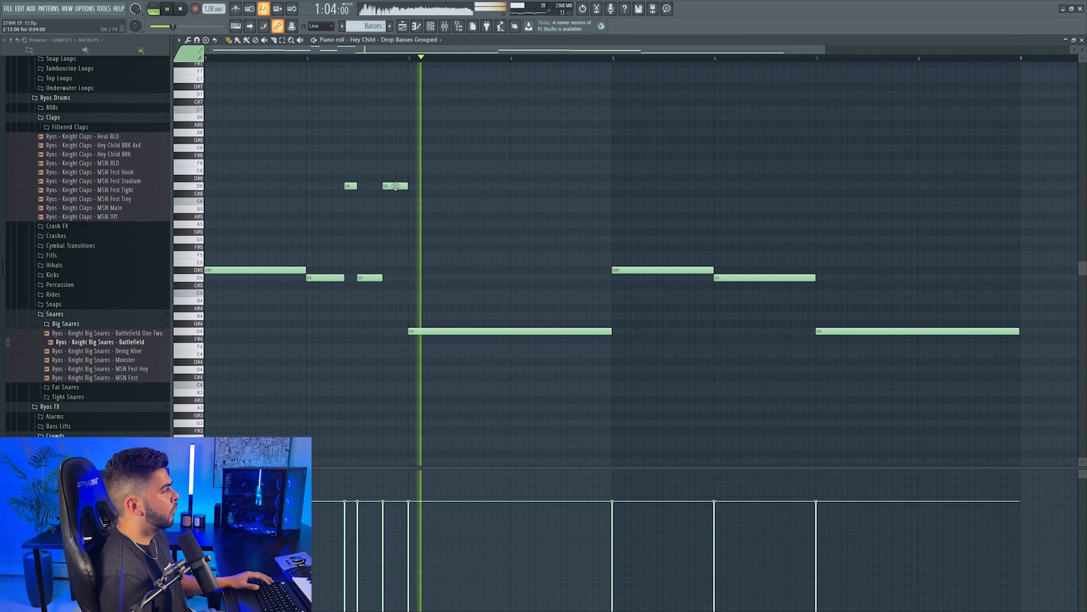
Repeat the octave pattern on G4 and G5 in bar 3, duplicate it into bar 4, and play it back.
key(space)
drag(429, 330, 427, 331)
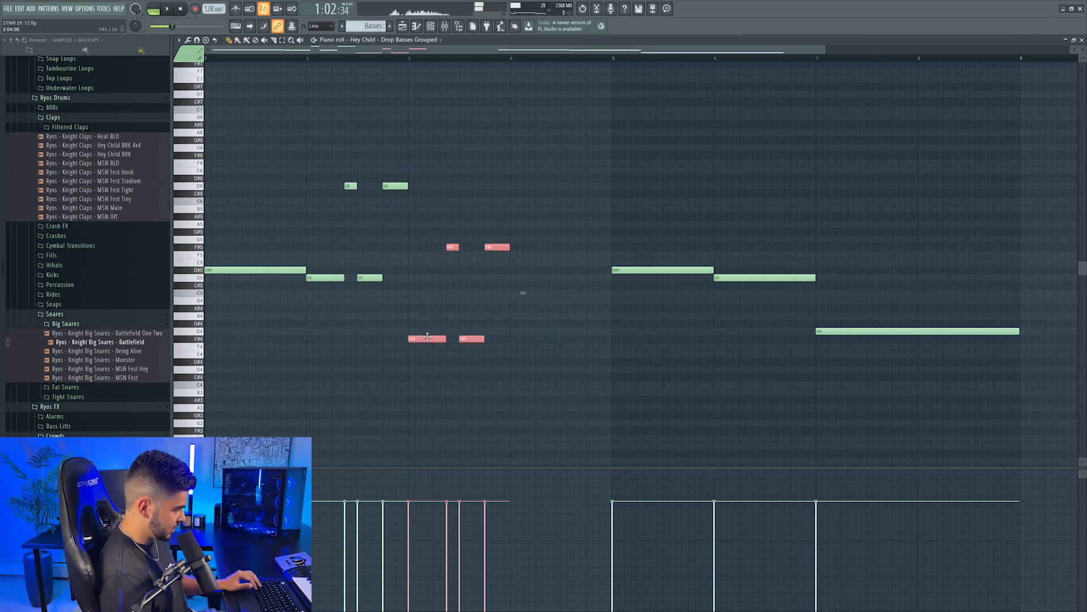
key(space)
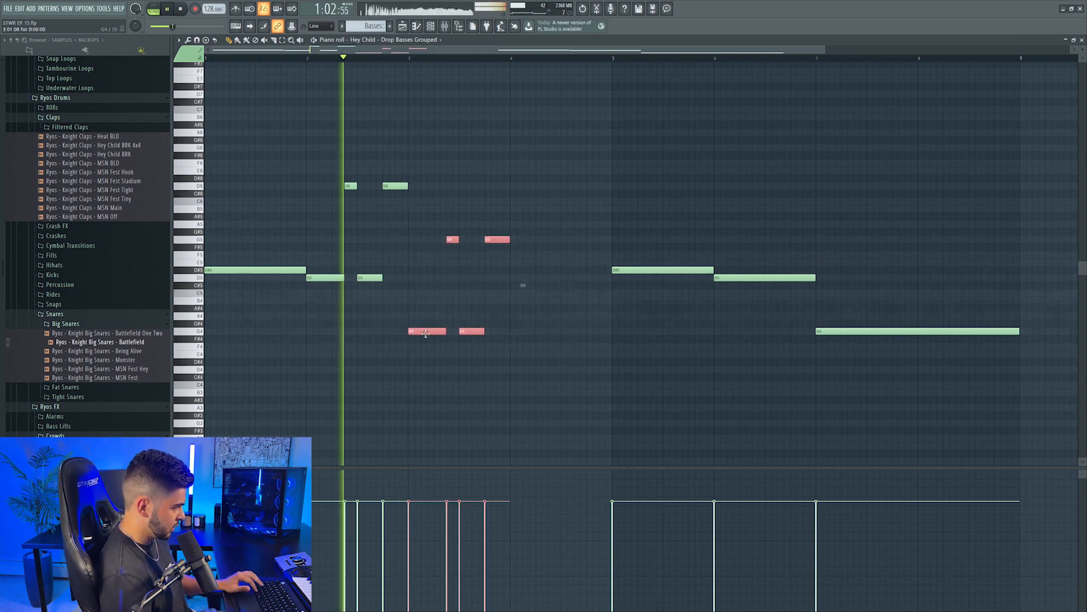
key(ctrl+b)
drag(528, 330, 530, 330)
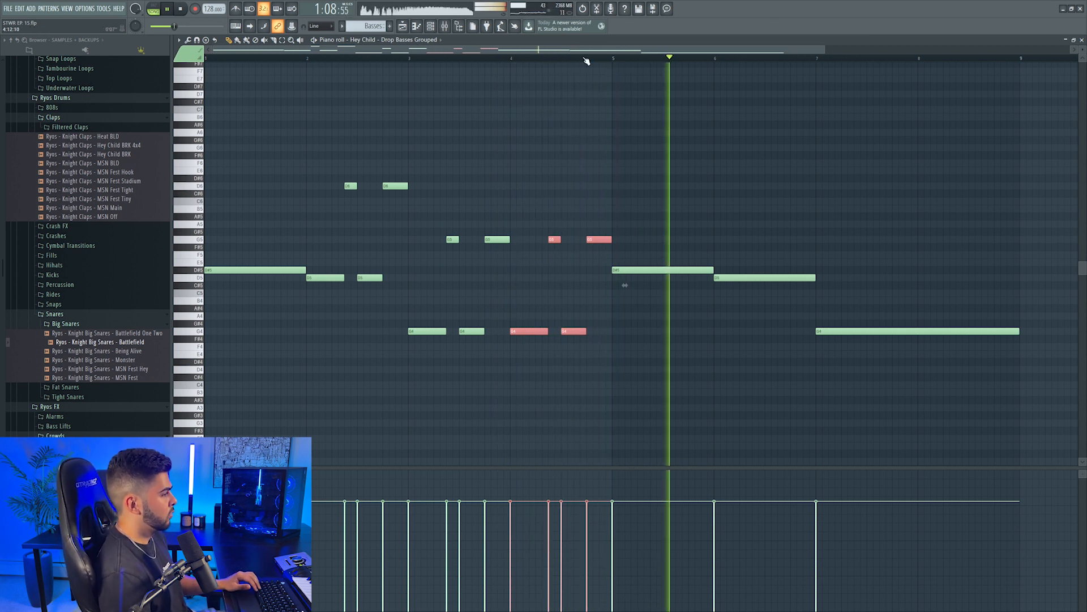
key(space)
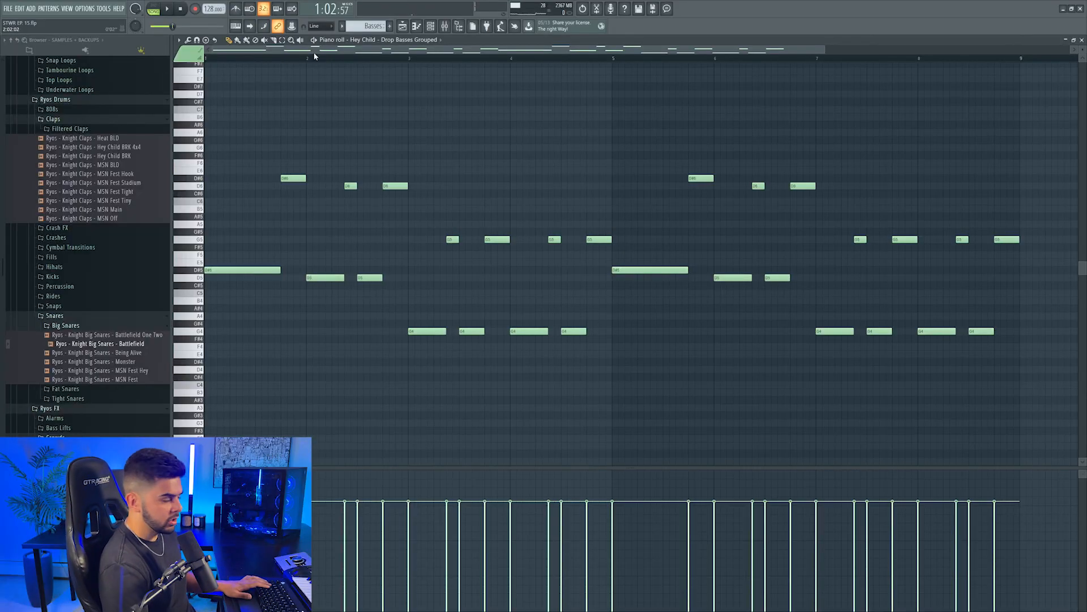
Transpose the last high bass note of bars 2, 3, 6 and 7 down one octave.
click(393, 185)
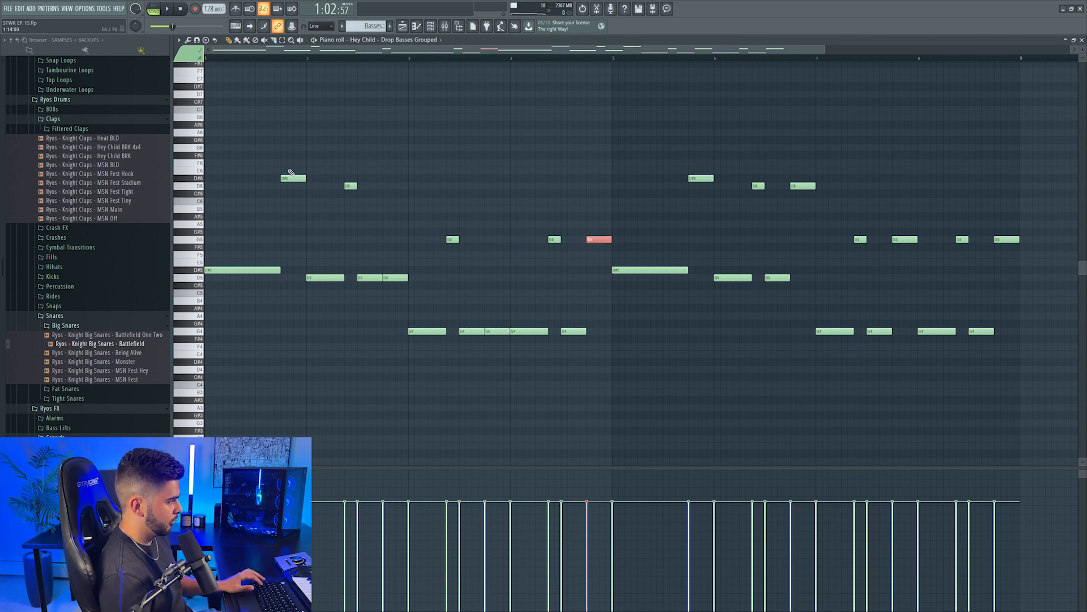
key(ctrl+Down)
key(space)
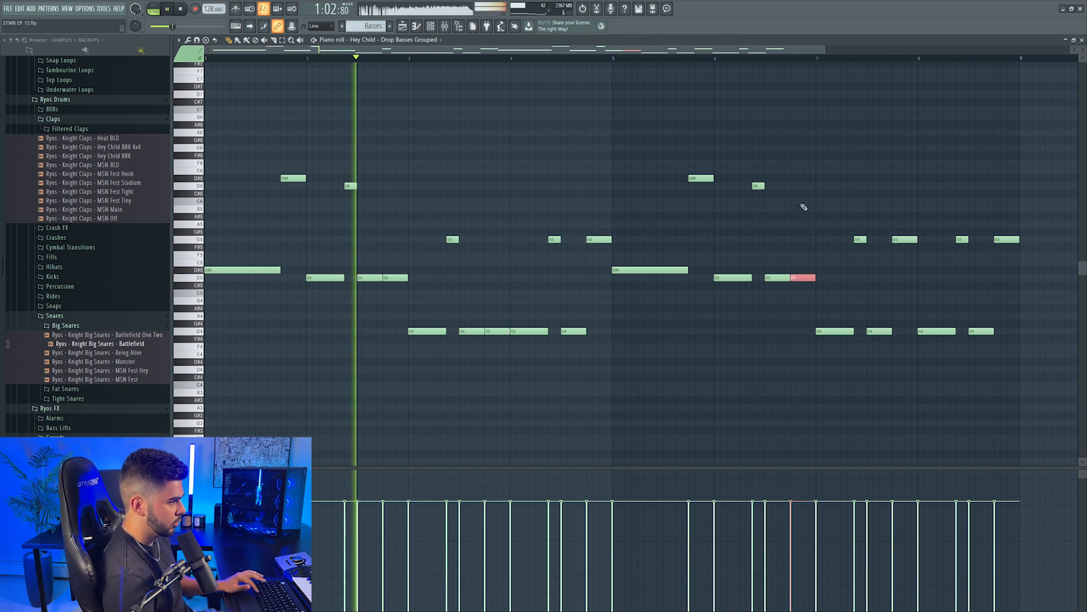
click(905, 239)
key(ctrl+Down)
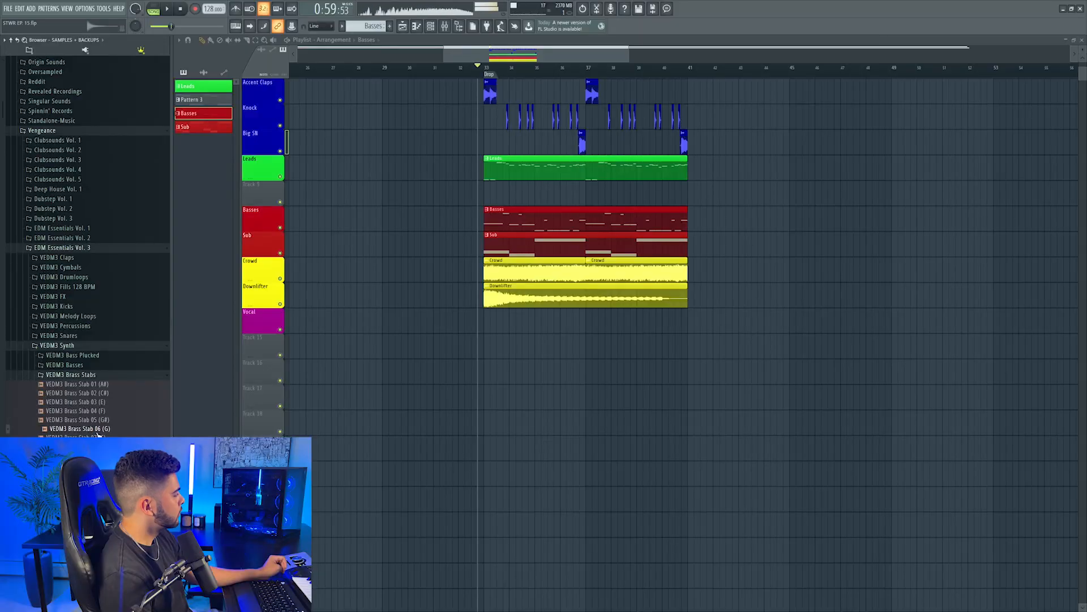
Audition the VEDM3 brass stabs and place VEDM3 Brass Stab 17 (D#) on Track 9 at the start of the drop.
scroll(98, 433, down, 4)
scroll(487, 235, up, 4)
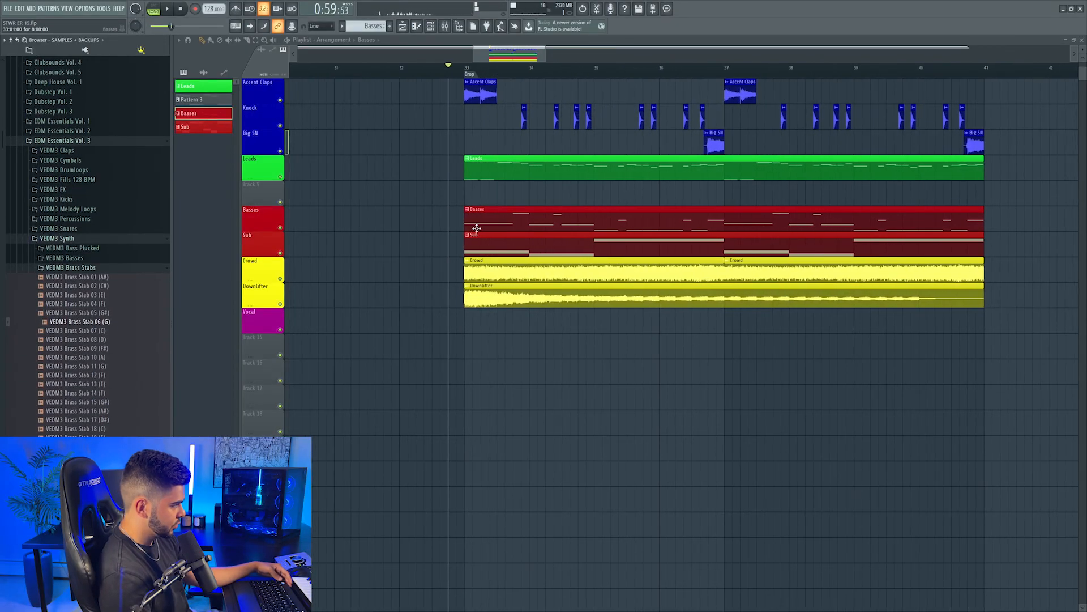
double_click(478, 250)
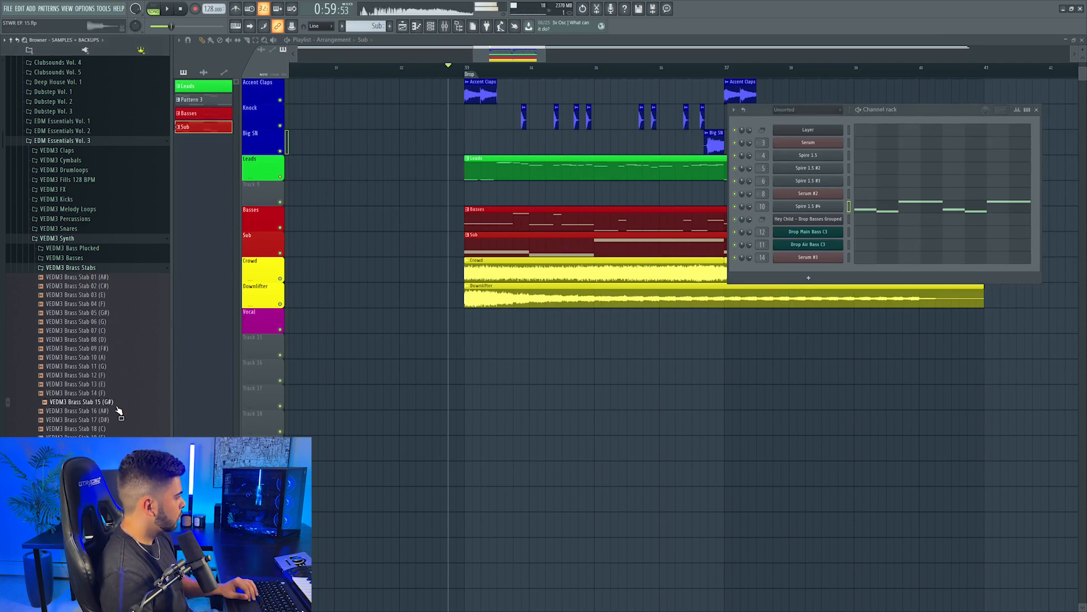
drag(306, 312, 471, 189)
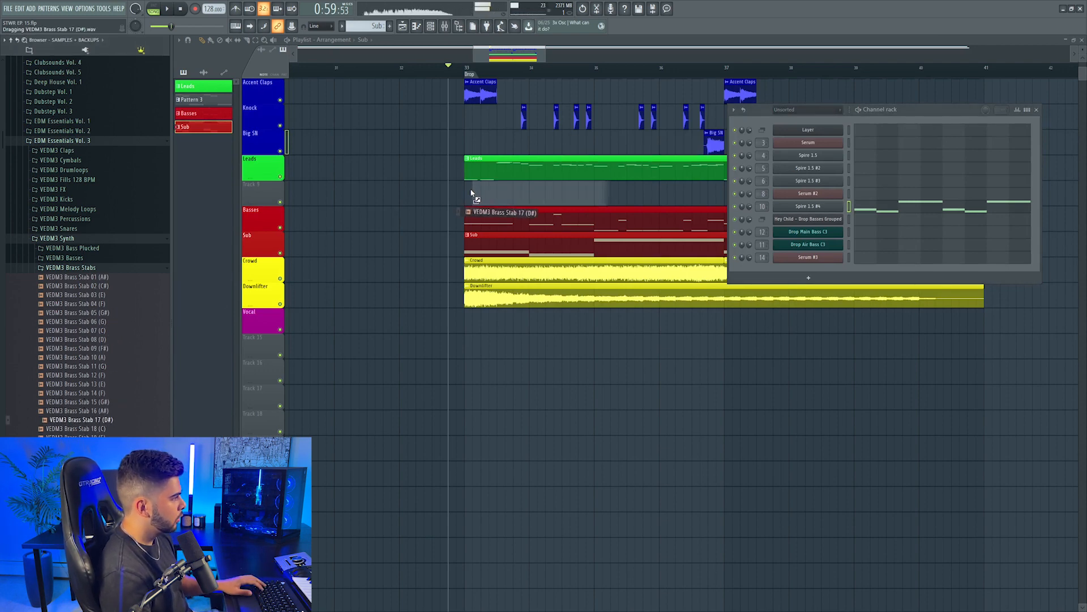
Put Kickstart 2 on the brass stab's mixer channel and lower its level to about -10.3 dB against the playing drop.
key(F6)
scroll(509, 71, up, 3)
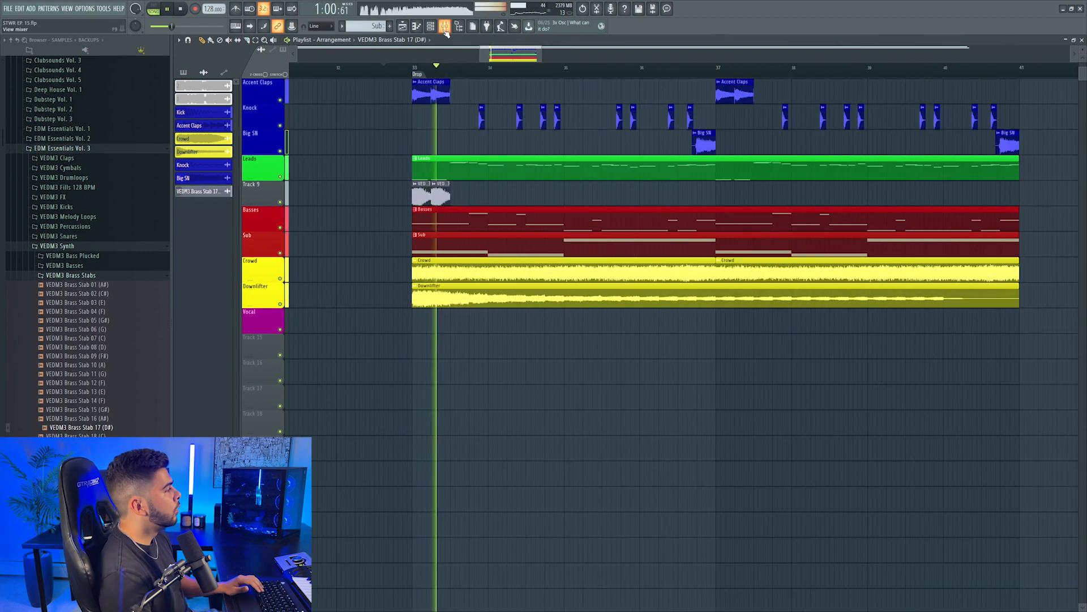
key(F9)
key(space)
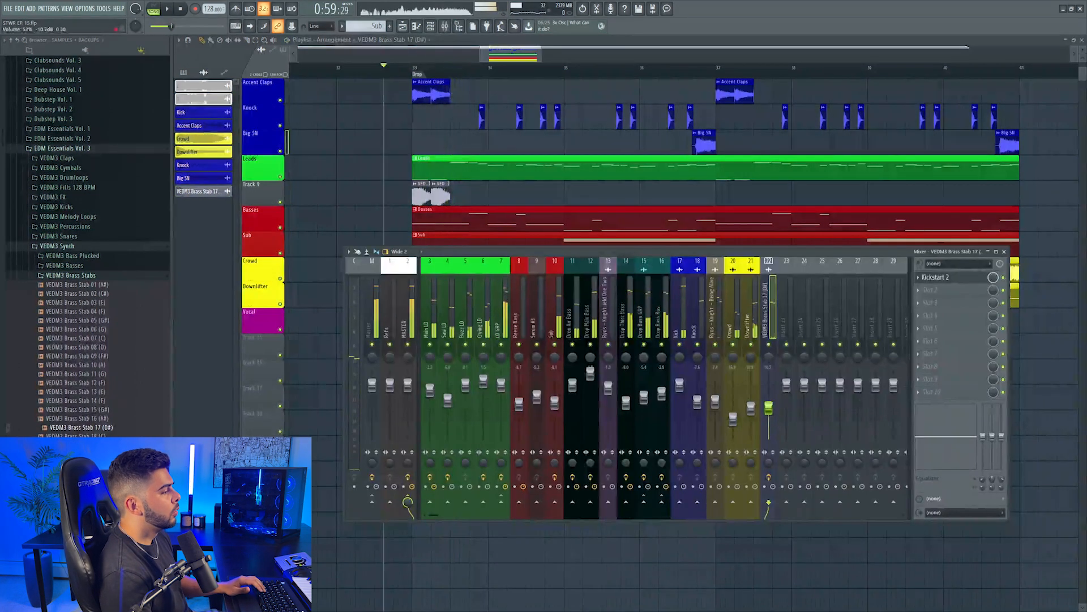
key(space)
key(F9)
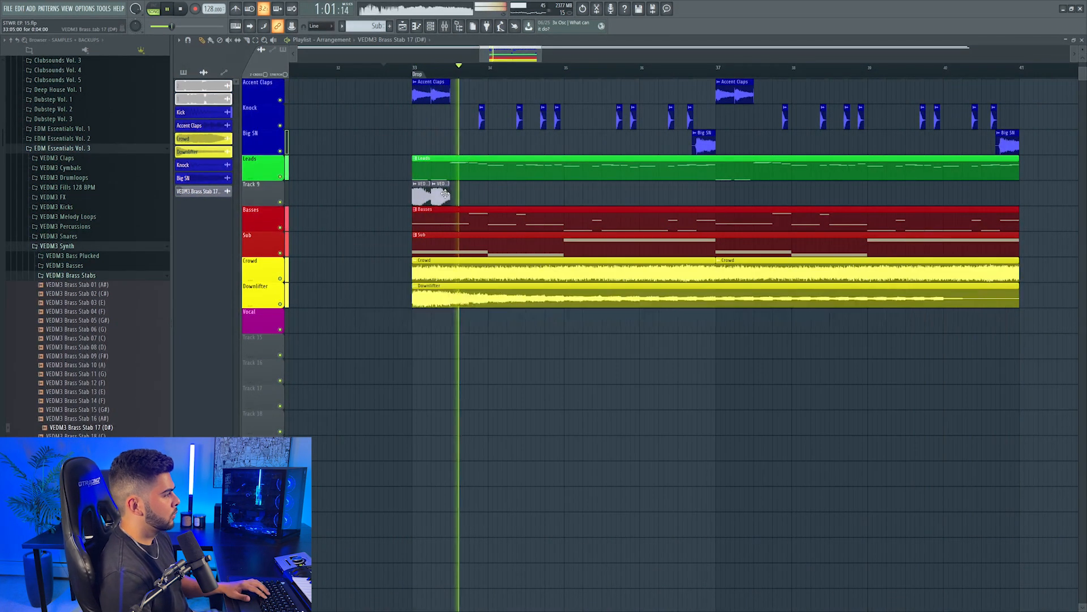
Repeat the pair of brass stabs at bar 37 and replace their sample with VEDM3 Brass Stab 21 (F#).
drag(546, 204, 391, 164)
drag(431, 194, 583, 194)
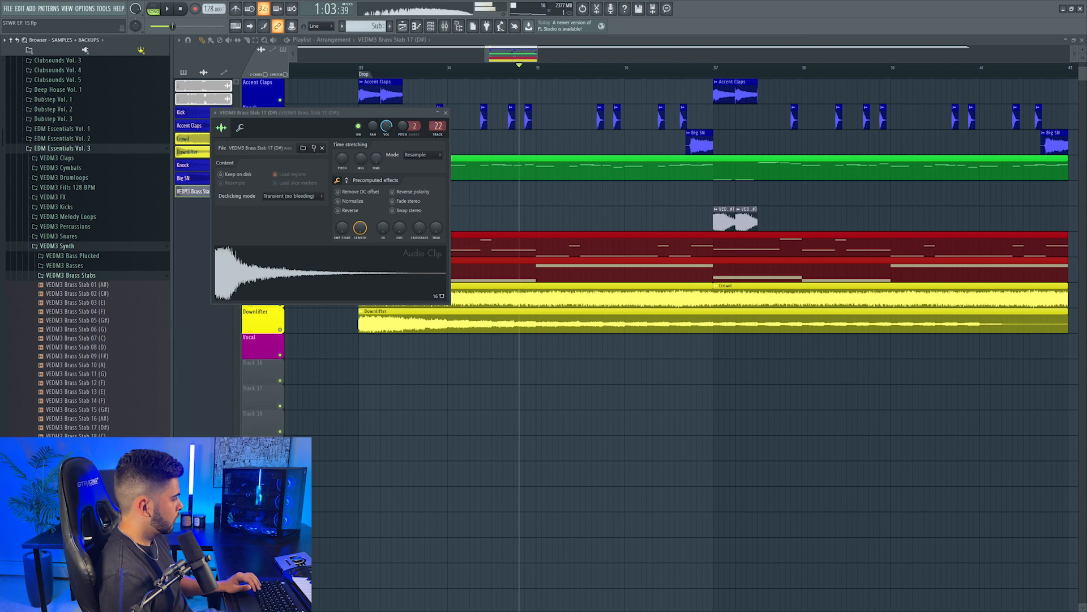
drag(235, 379, 300, 281)
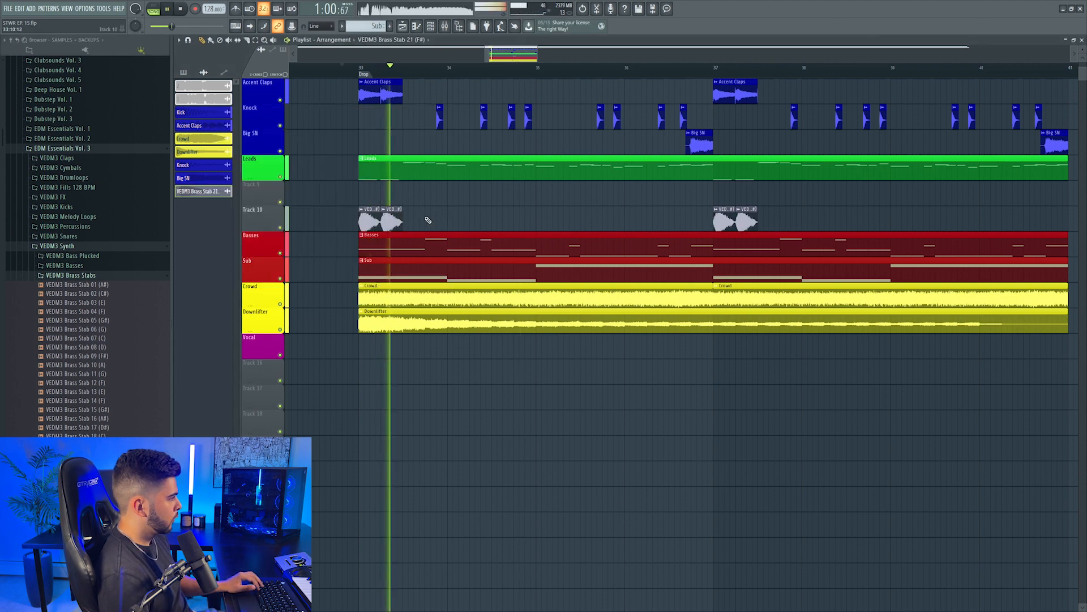
Add a single brass stab at bar 35, make it a unique clip, and open its channel settings.
click(542, 216)
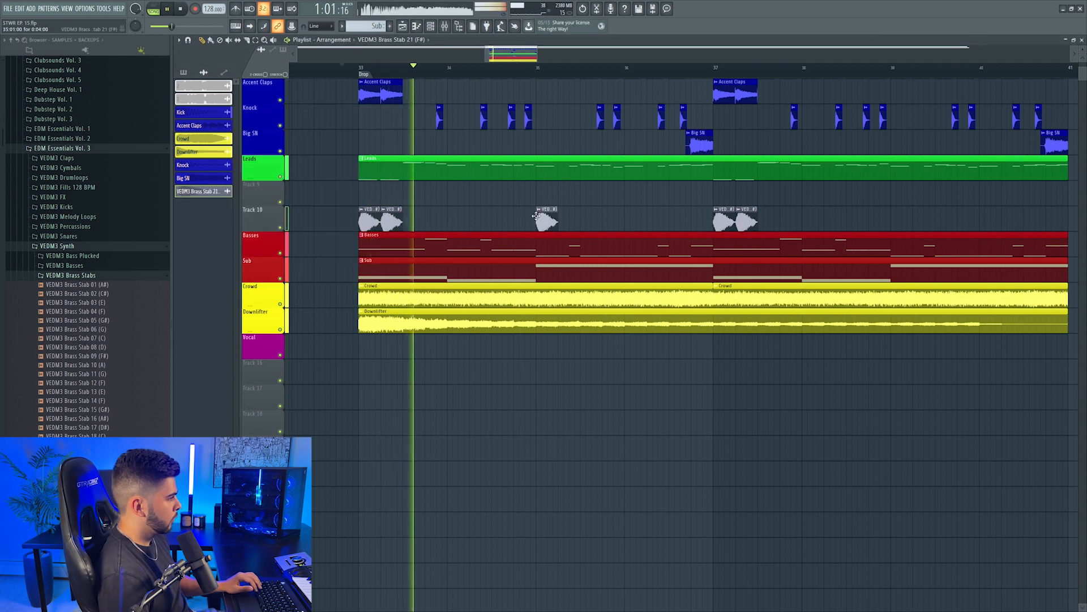
click(539, 209)
click(566, 273)
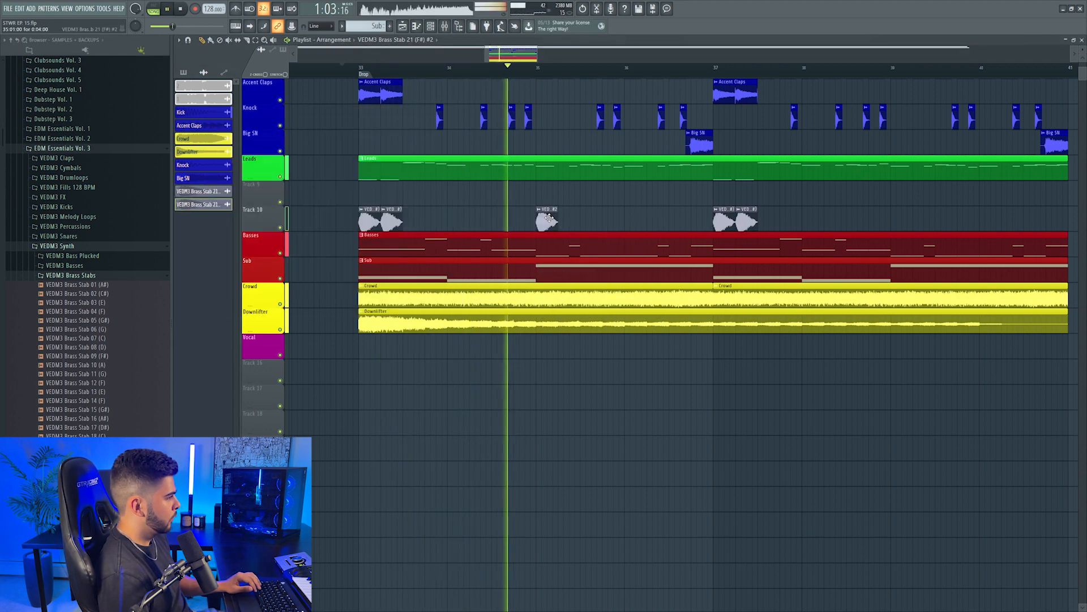
double_click(536, 225)
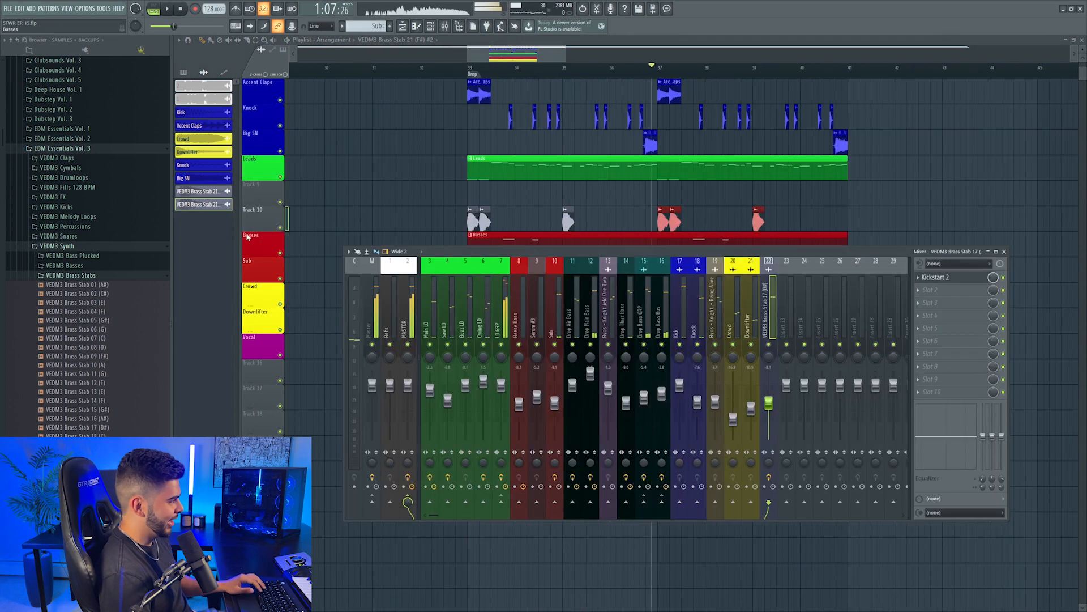
Name the stab track Brass Stabs in green and add Raum before Kickstart 2 on its mixer channel with an adjusted mix.
key(F9)
right_click(281, 228)
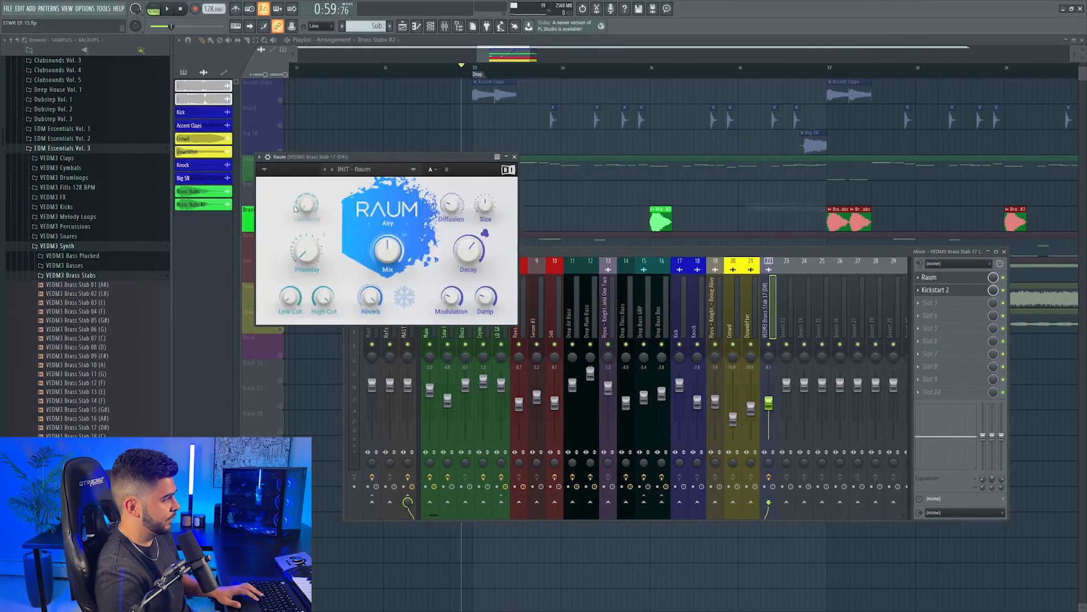
drag(389, 251, 389, 259)
key(space)
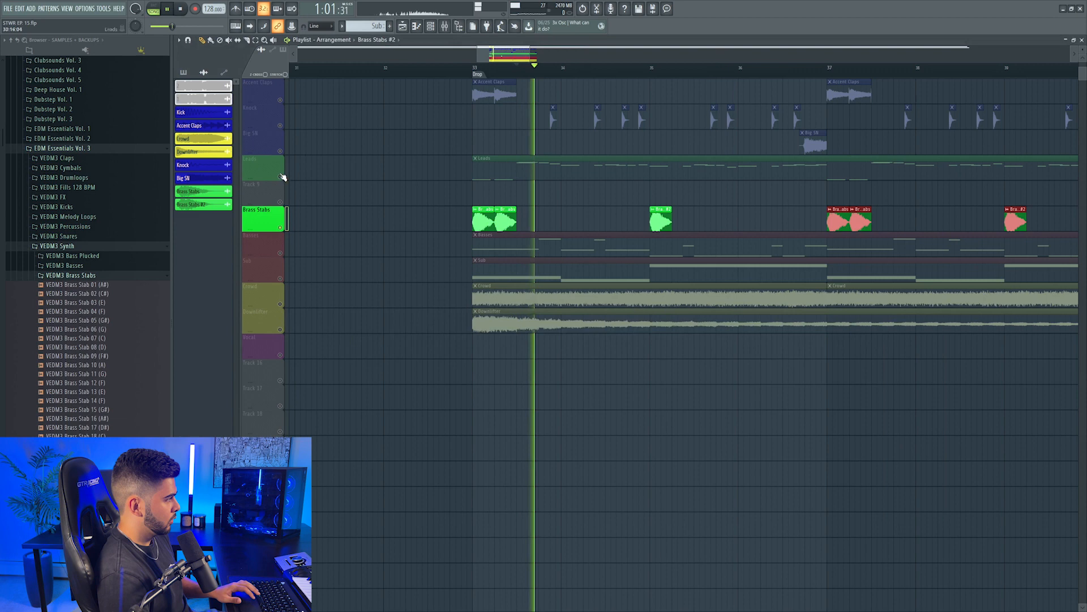
key(space)
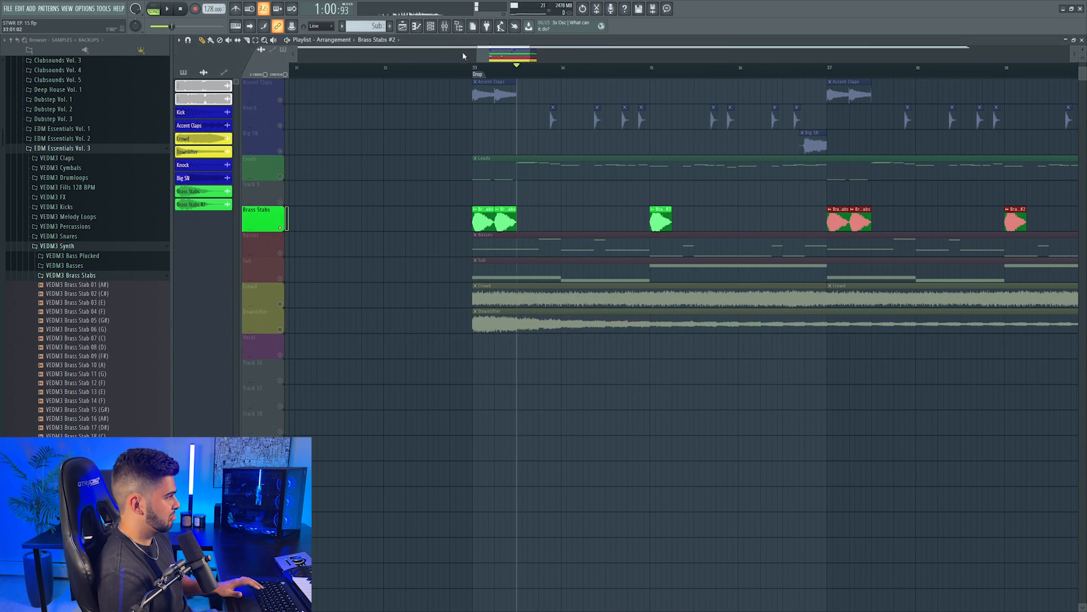
Rename mixer channel 22 to Brass Stabs and colour it lime green.
click(445, 26)
right_click(770, 295)
click(798, 267)
click(798, 265)
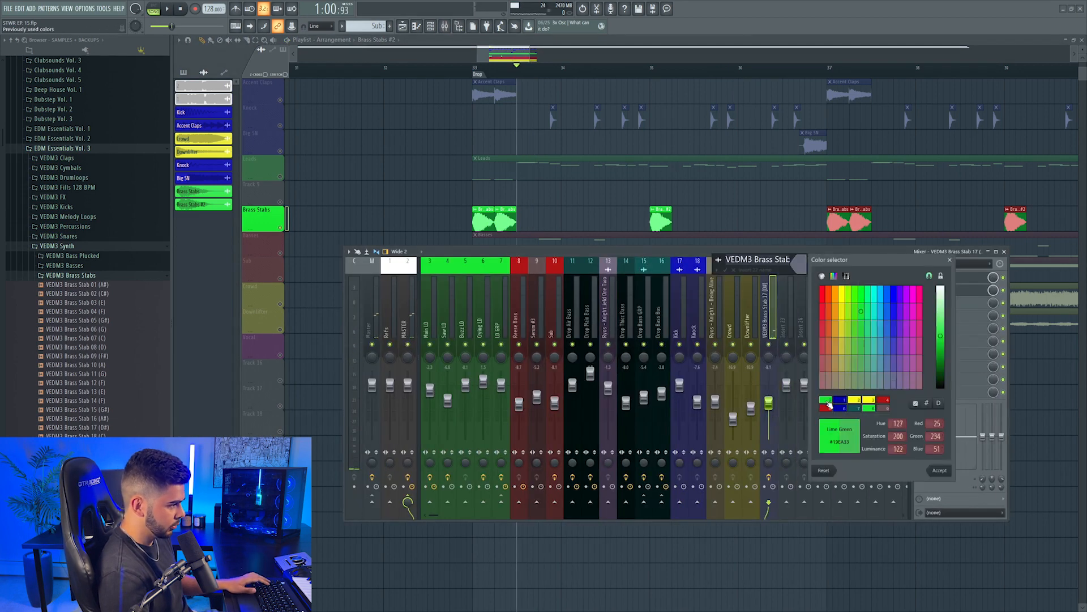
click(938, 472)
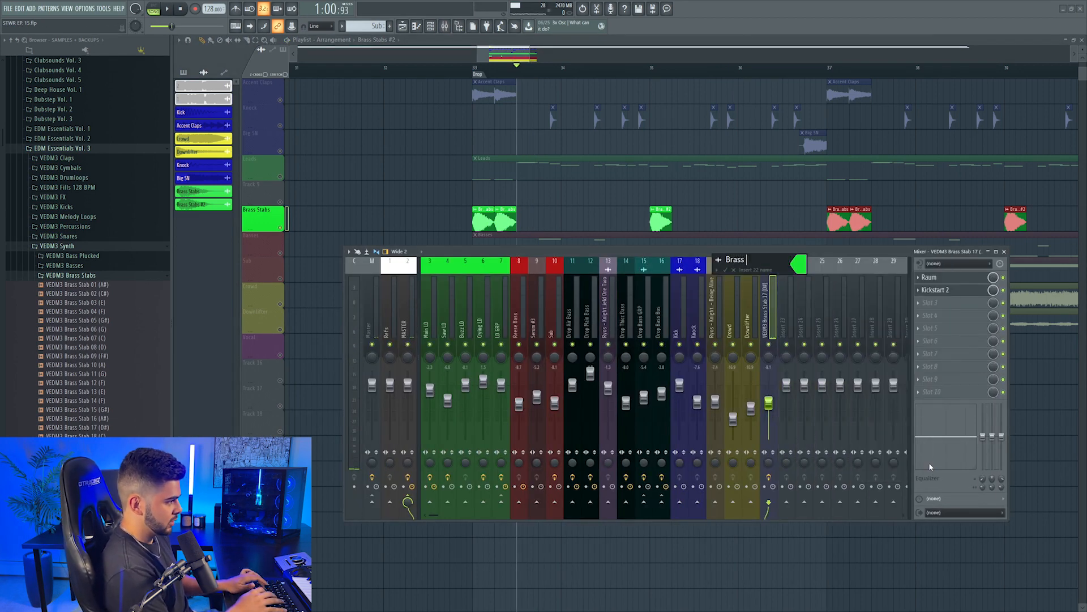
text(Brass Stabs)
key(Return)
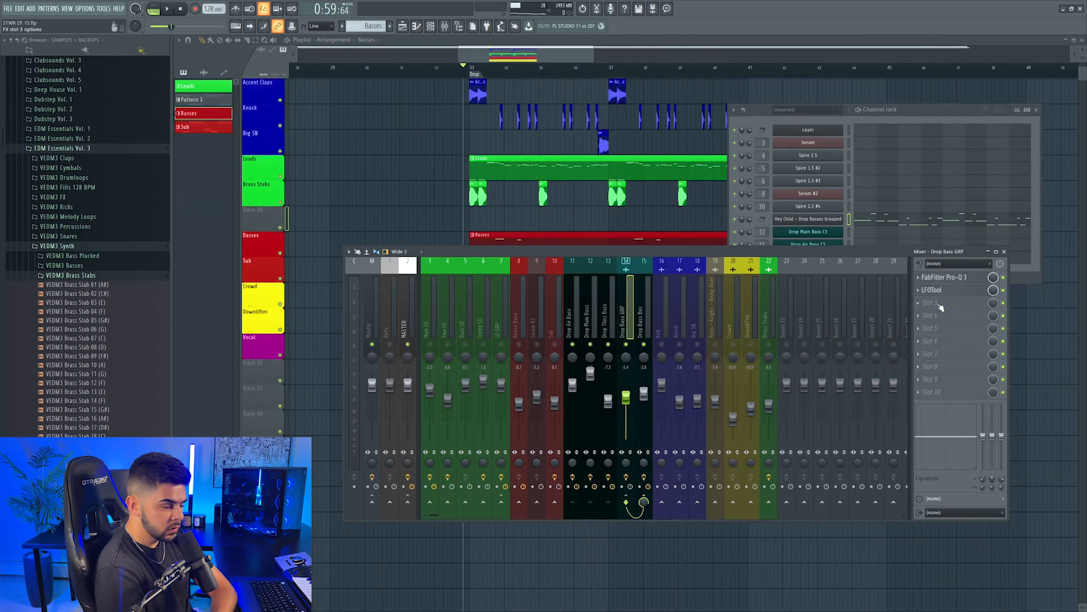
Load Waves RBass Stereo into the third effect slot of the Drop Bass GRP mixer channel.
click(940, 306)
mouse_move(935, 314)
click(635, 107)
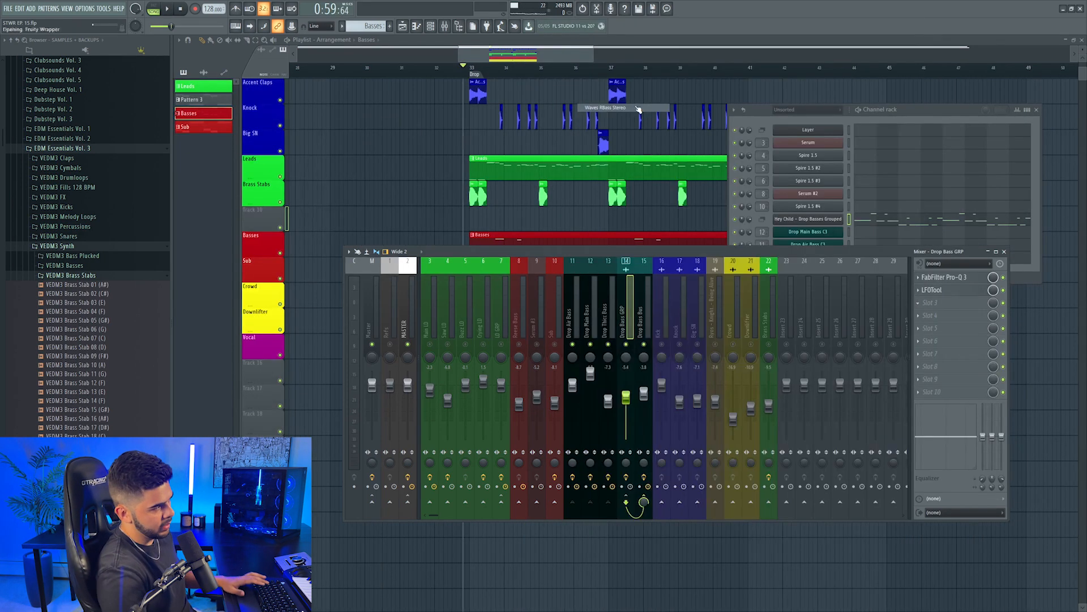
drag(303, 124, 552, 172)
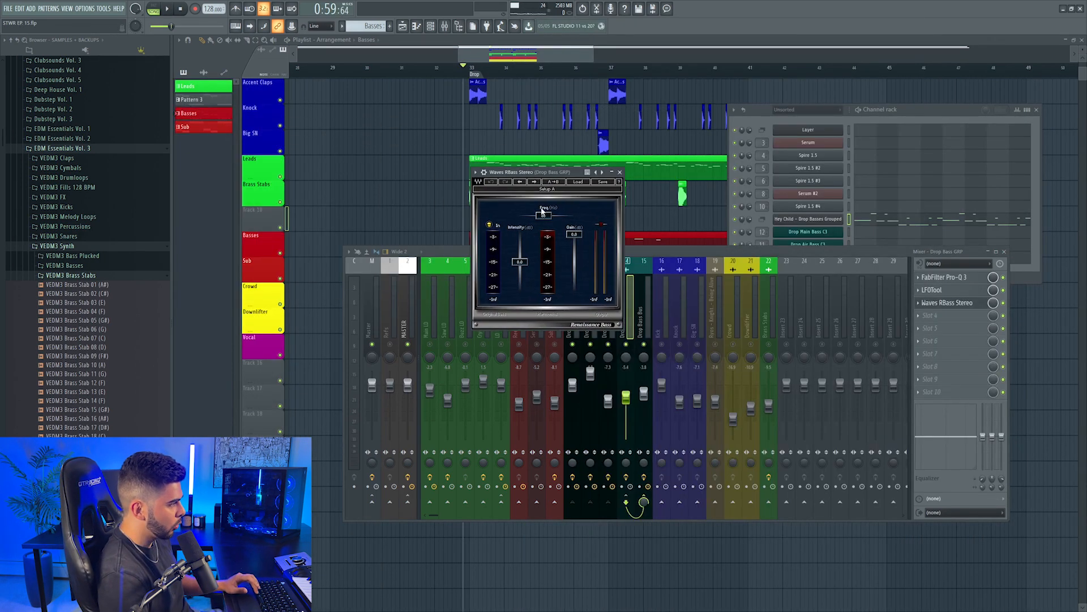
Set RBass to an intensity of about -9.3 and adjust its frequency during playback, and move it ahead of LFOTool.
key(space)
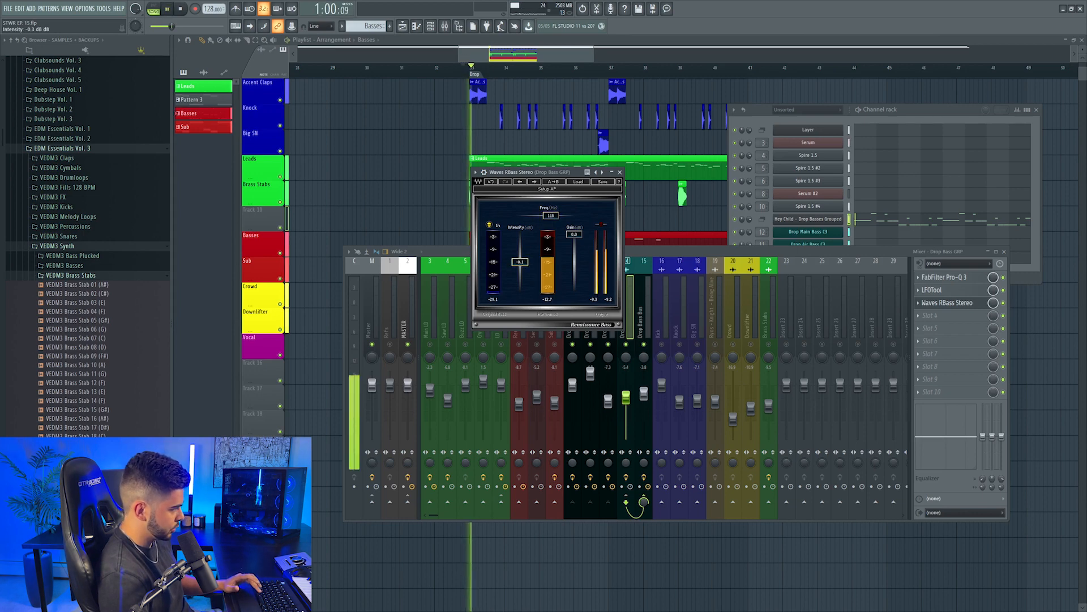
drag(526, 259, 526, 269)
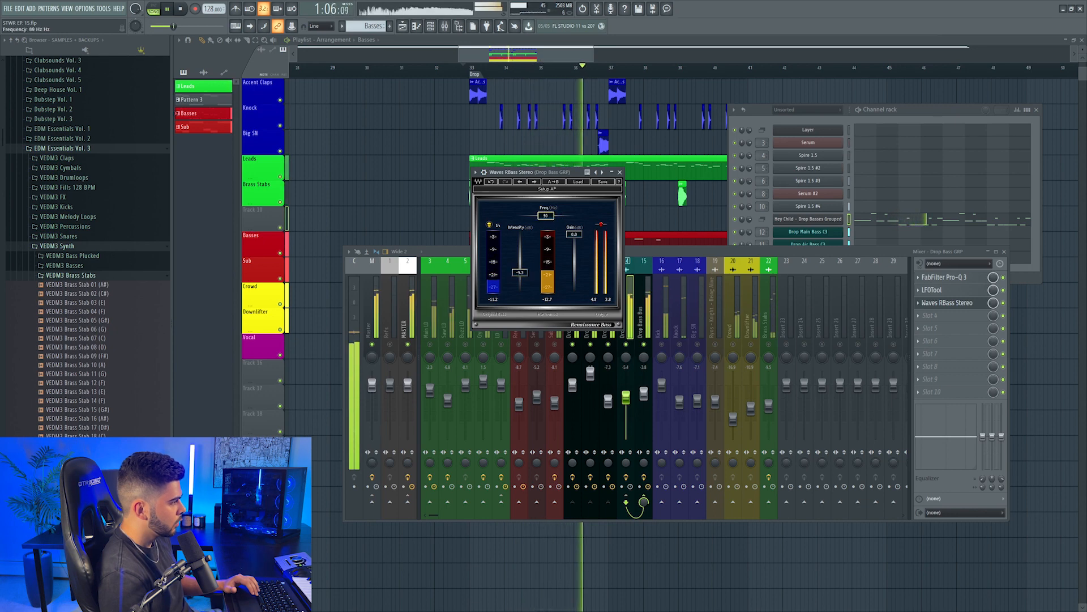
drag(548, 216, 552, 221)
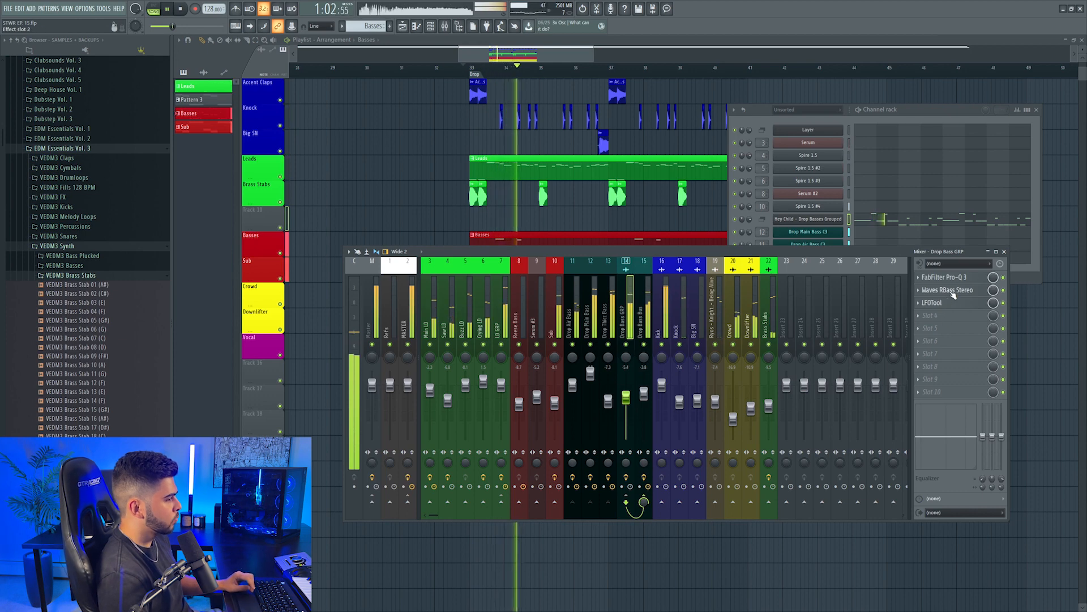
click(943, 289)
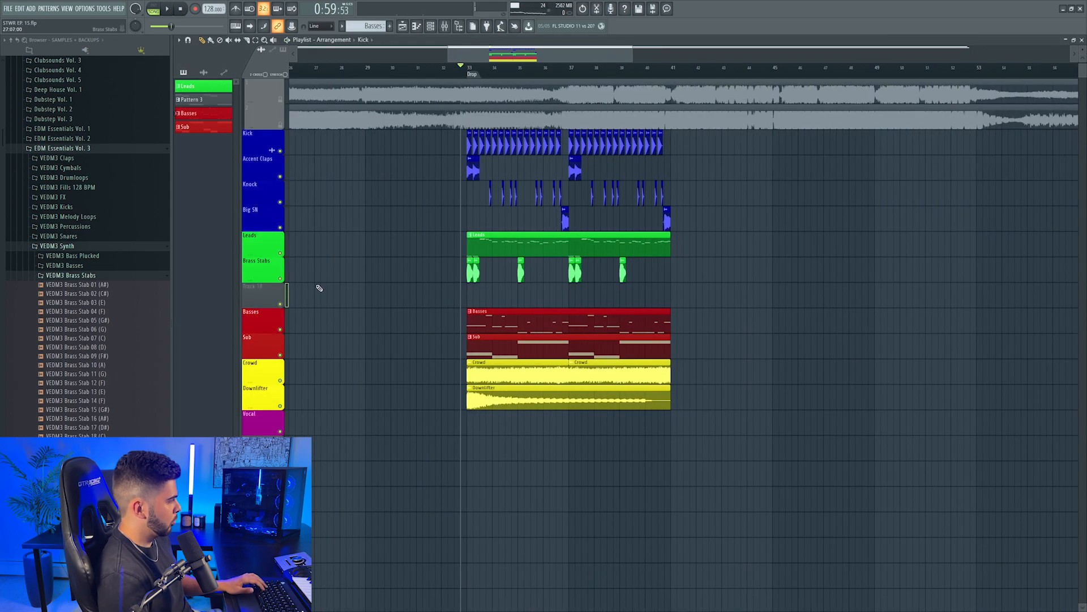
Add a track above Brass Stabs for a reversed synth clip and load VEDM3 Synth 007 (G) as its sample.
right_click(260, 283)
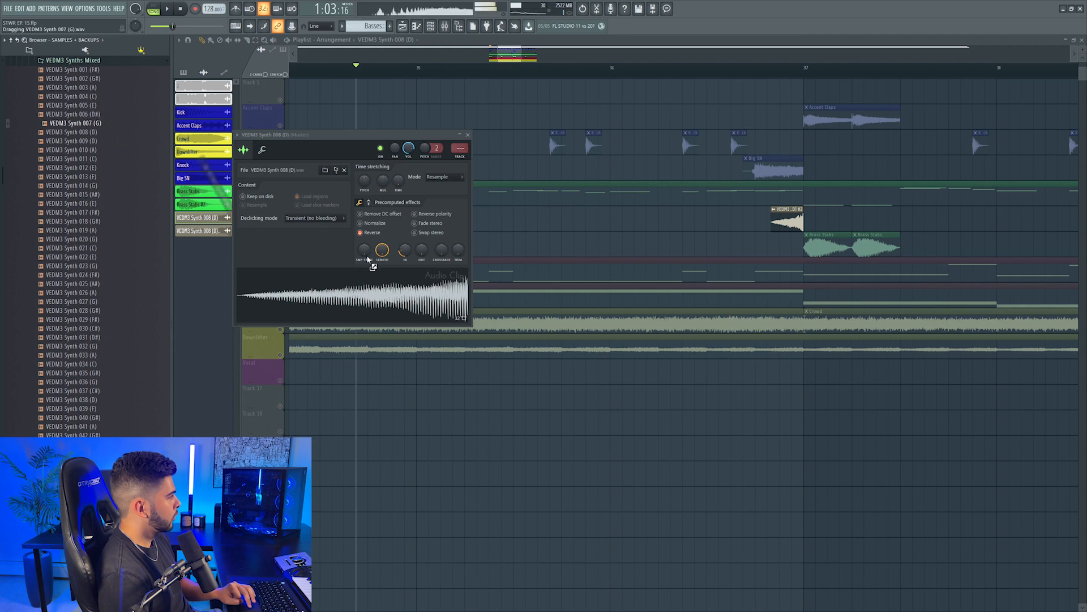
drag(368, 260, 376, 292)
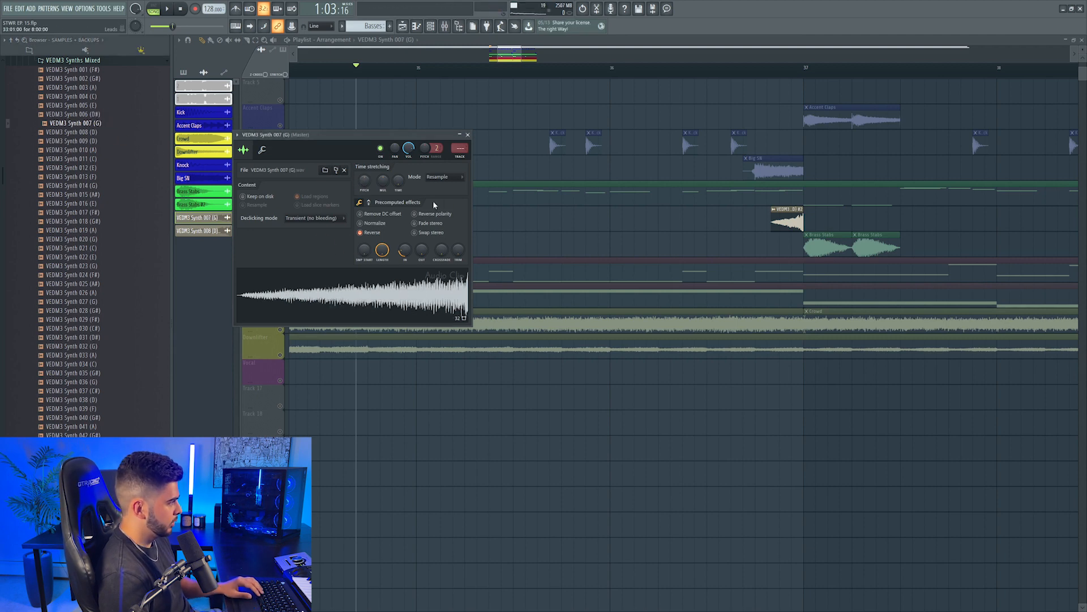
click(468, 134)
Align the end of the reversed synth clip with the brass stab at bar 35 and play back the transition.
scroll(405, 69, up, 7)
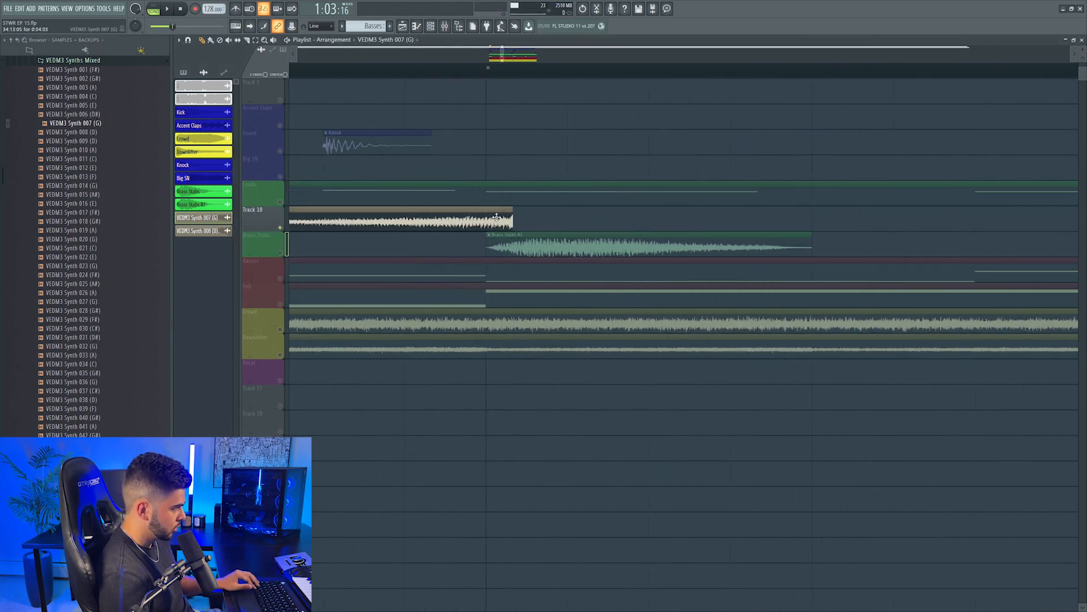
drag(492, 226, 486, 225)
key(space)
scroll(391, 77, down, 5)
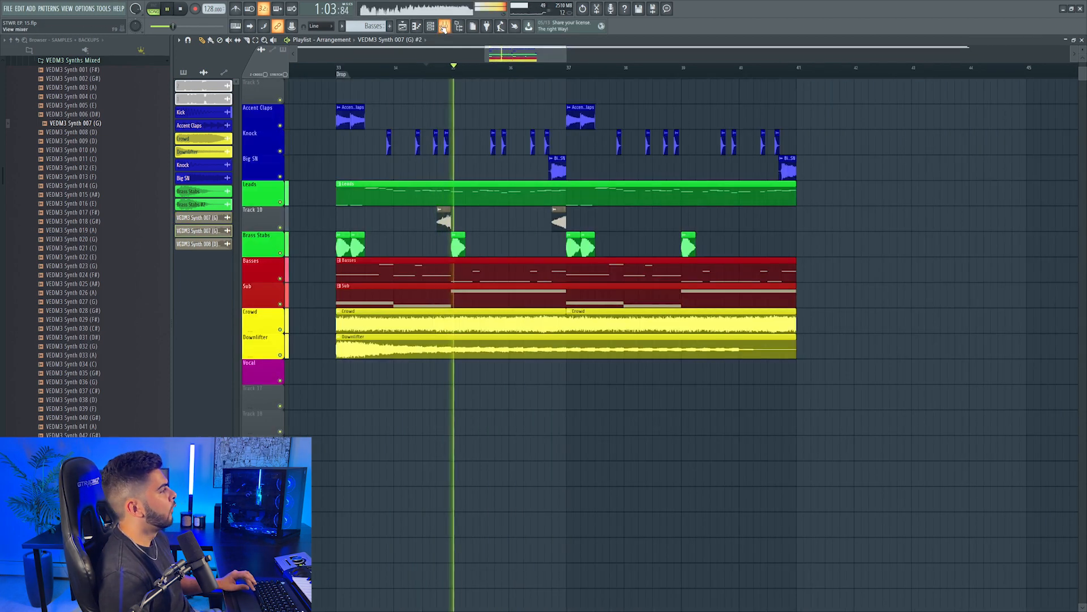
Route both reversed synth clips to mixer channel 23 and name their track and channel Reverse Synth in green.
key(F9)
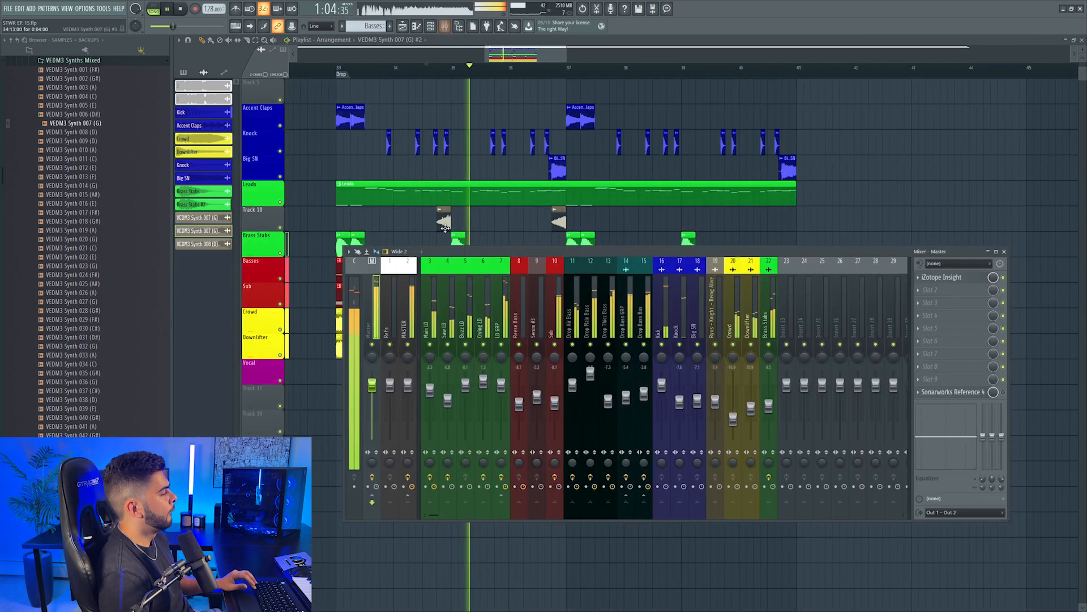
key(F9)
double_click(449, 223)
key(F9)
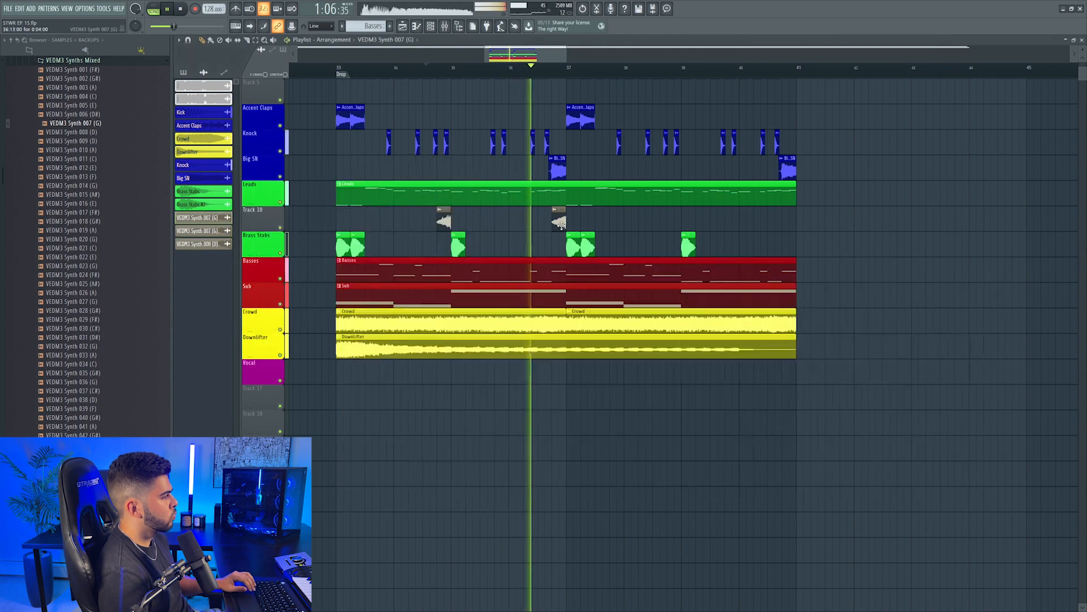
double_click(558, 221)
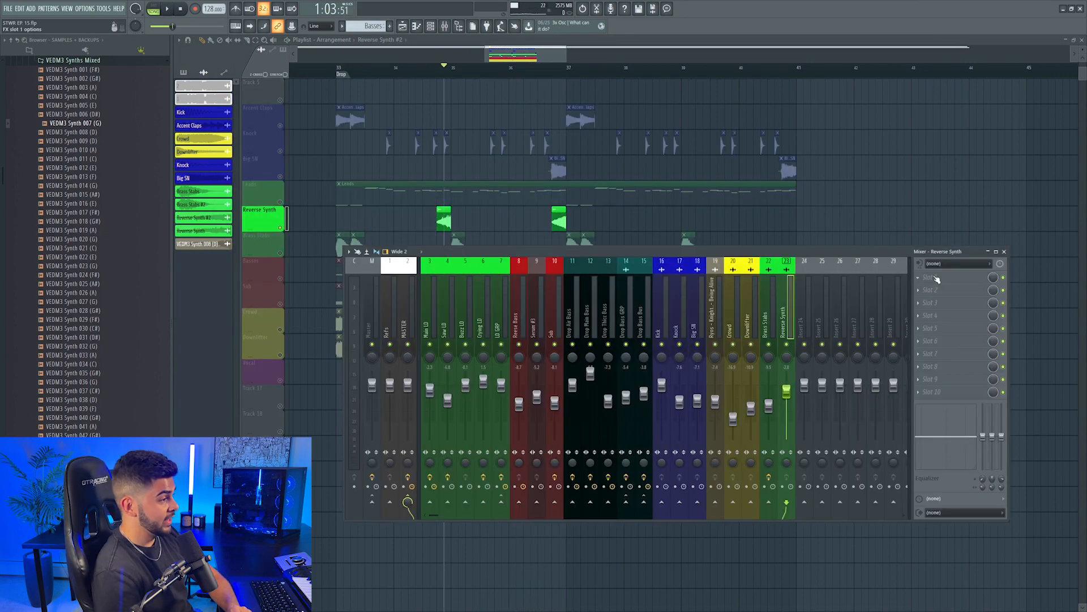
Add Raum and OTT to the Reverse Synth mixer channel, lower Raum's mix, and audition the reversed clips.
click(937, 279)
click(762, 207)
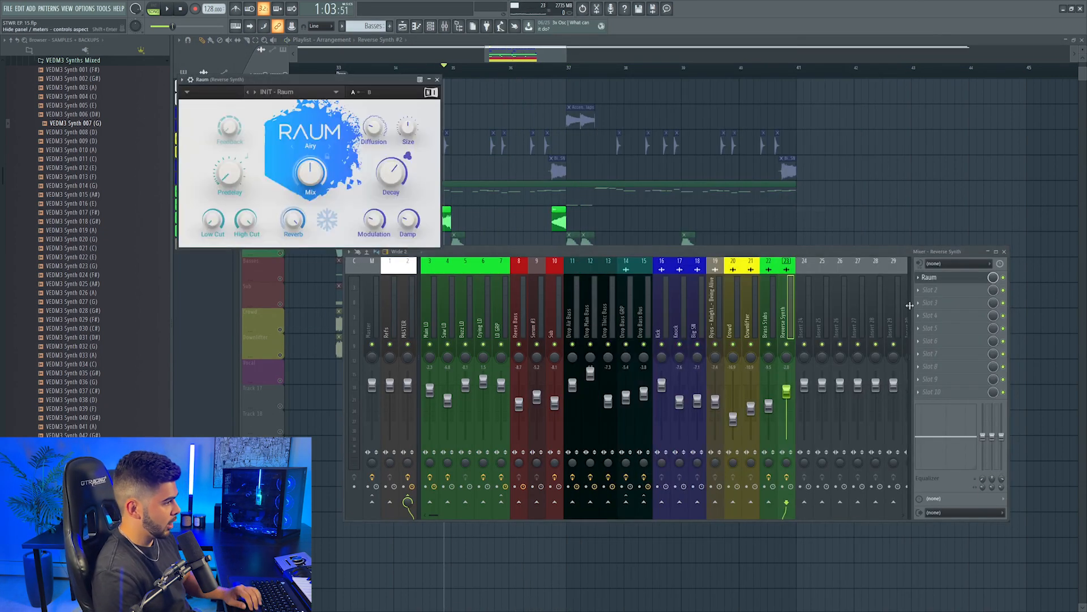
click(932, 288)
click(771, 75)
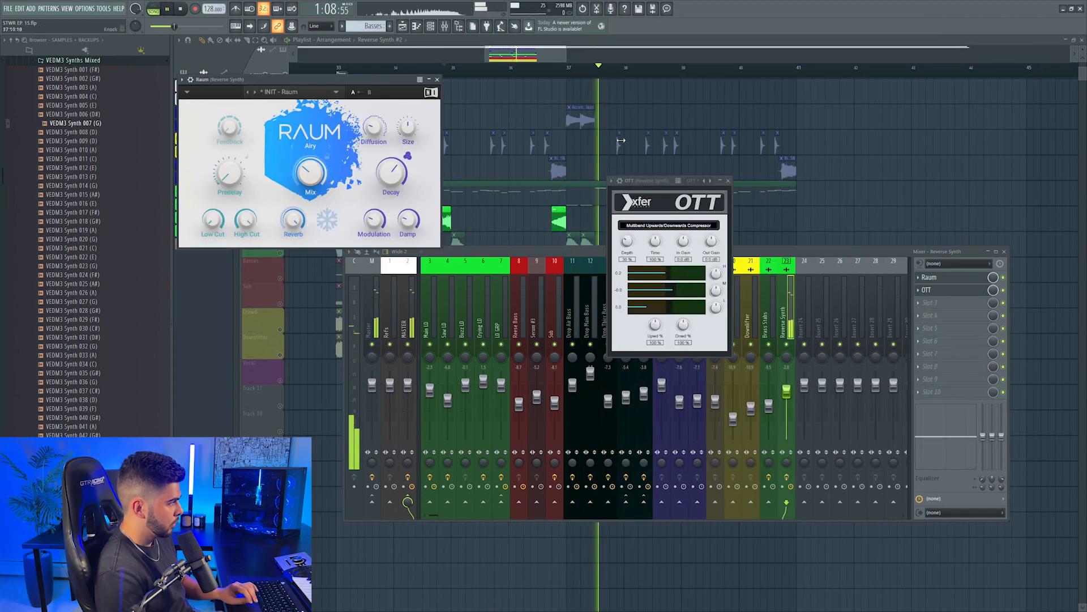
key(space)
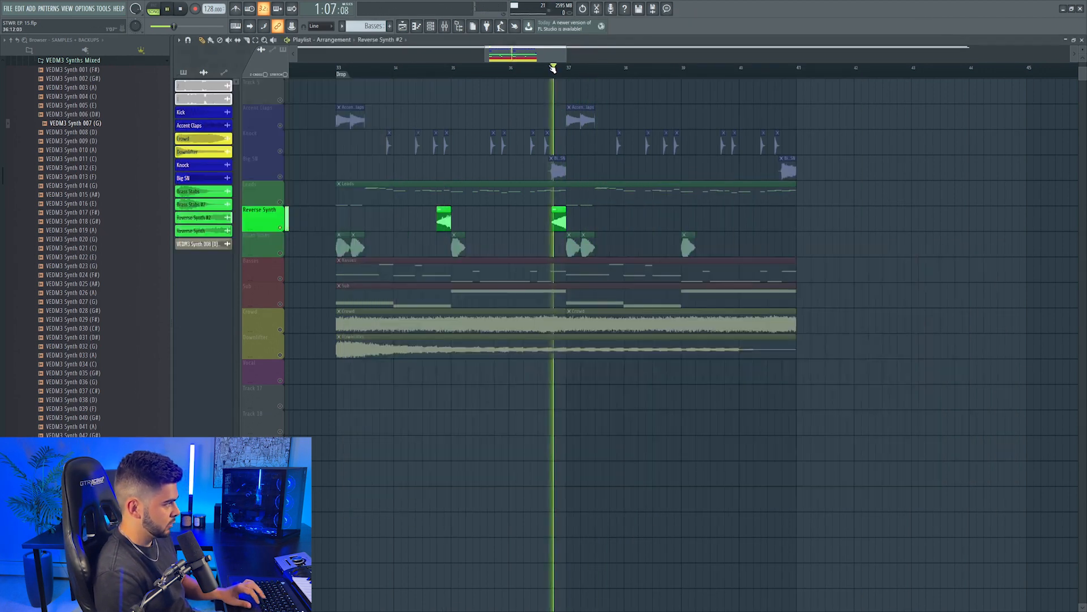
Swap the reversed clap's sample for VEDM3 Clap 051 and place its clips to end on bars 34, 35, 36 and 37.
scroll(576, 284, down, 3)
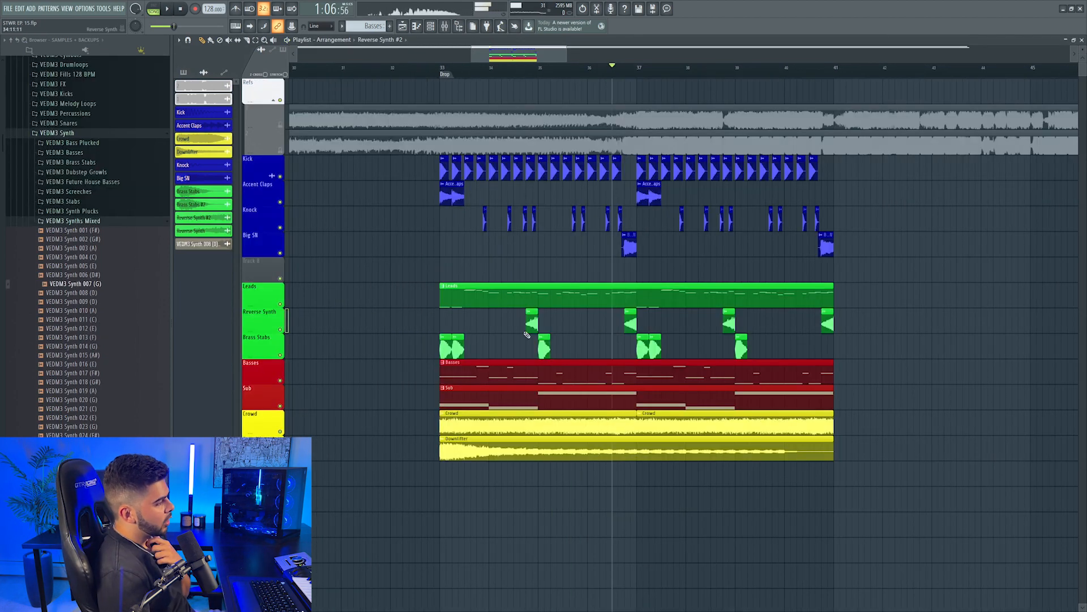
scroll(105, 243, up, 4)
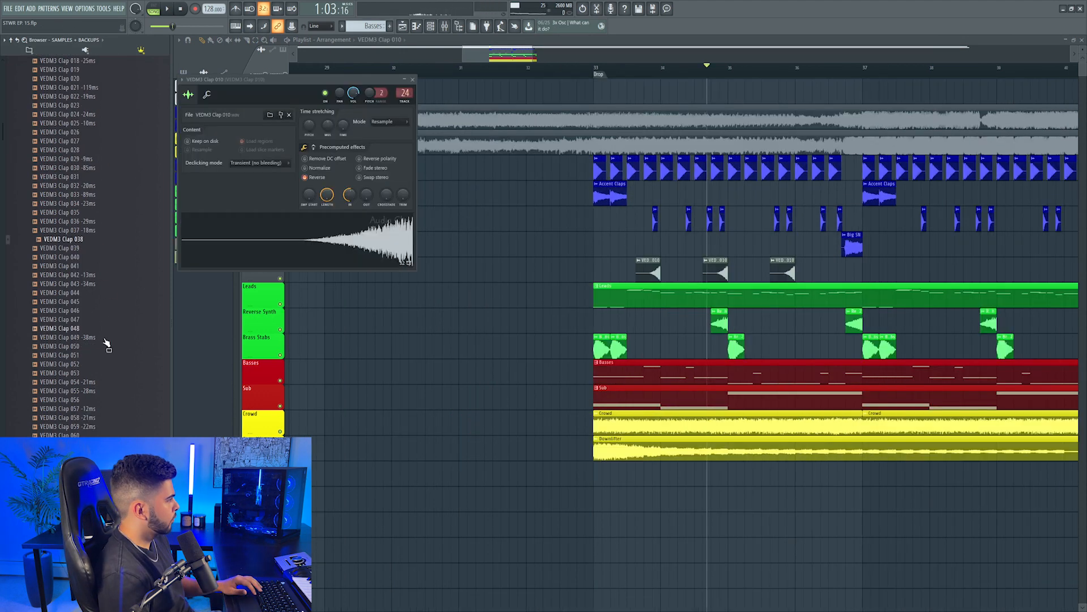
scroll(102, 317, down, 4)
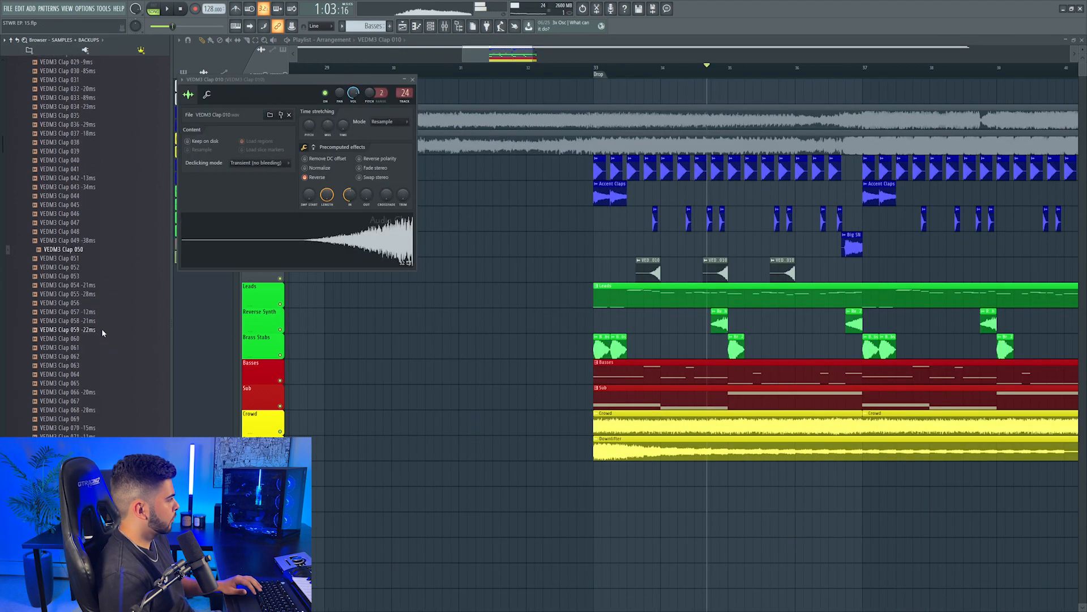
click(94, 251)
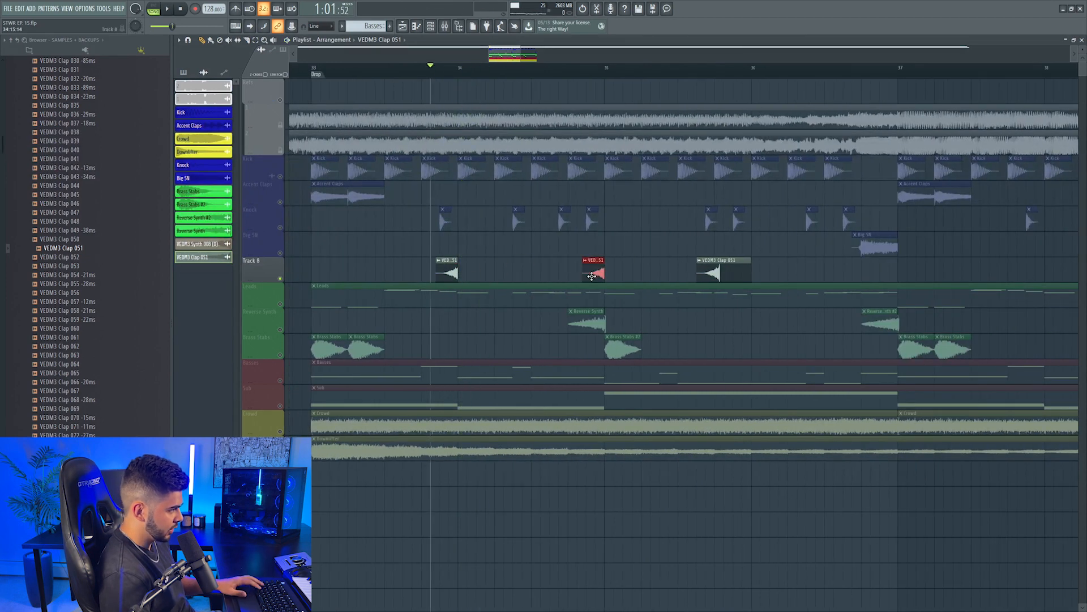
key(space)
click(733, 273)
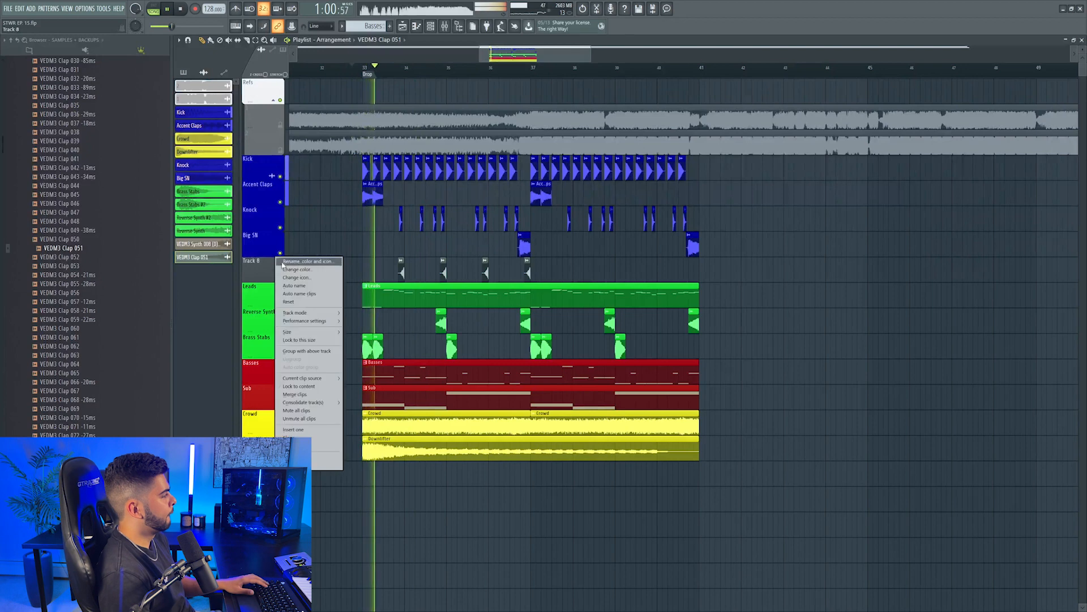
Colour the reversed clap's playlist track, Track 8, medium blue like the drum tracks.
click(301, 267)
click(338, 395)
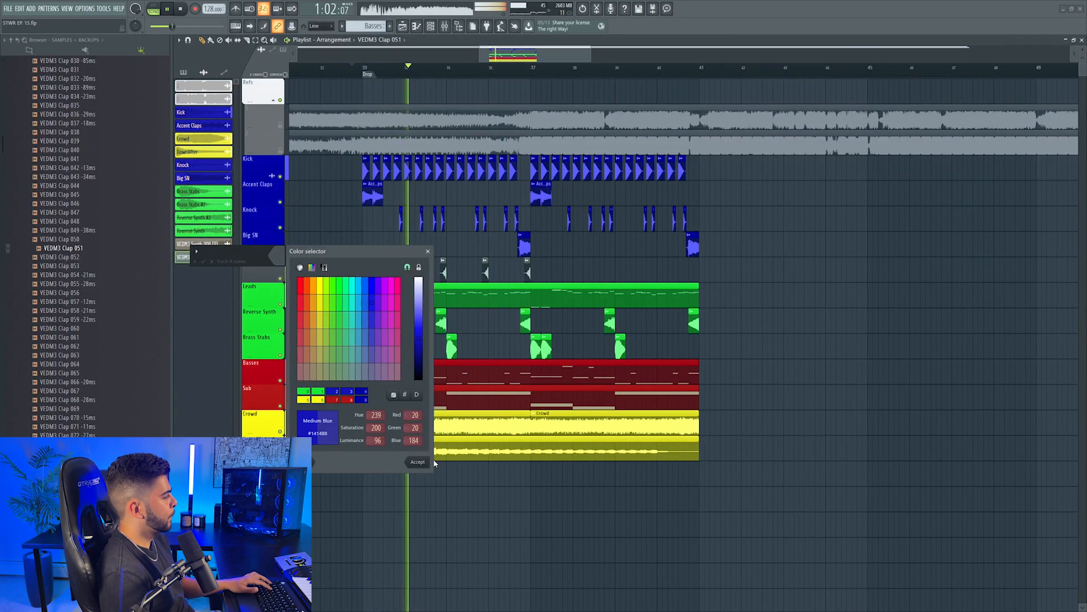
Name the reversed clap track Rev Claps, colour it medium blue, and apply the name and colour to its clips.
click(417, 461)
text(Rev Claps)
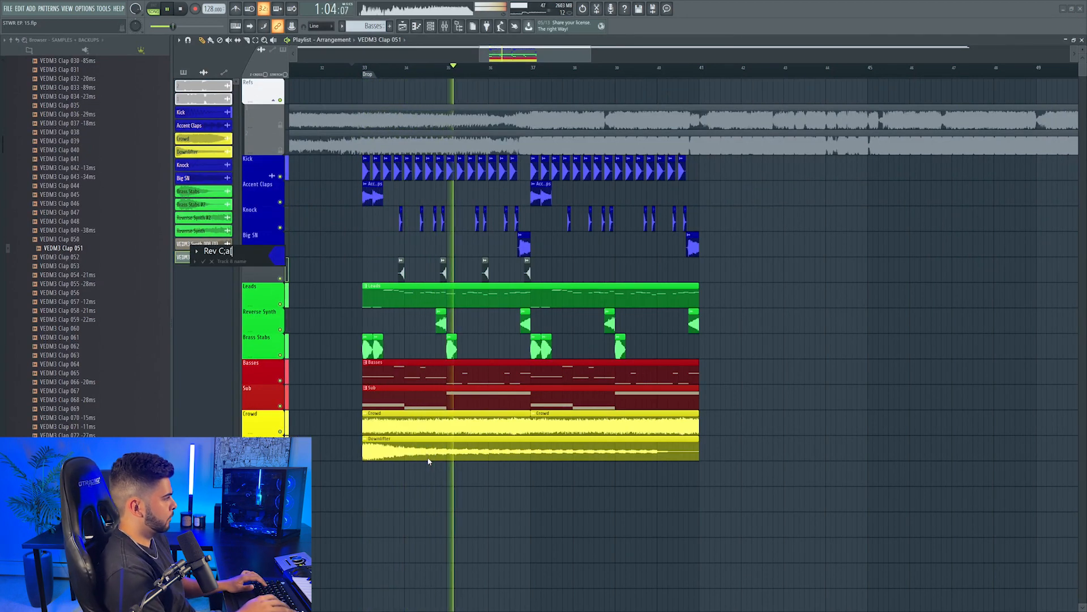
key(Return)
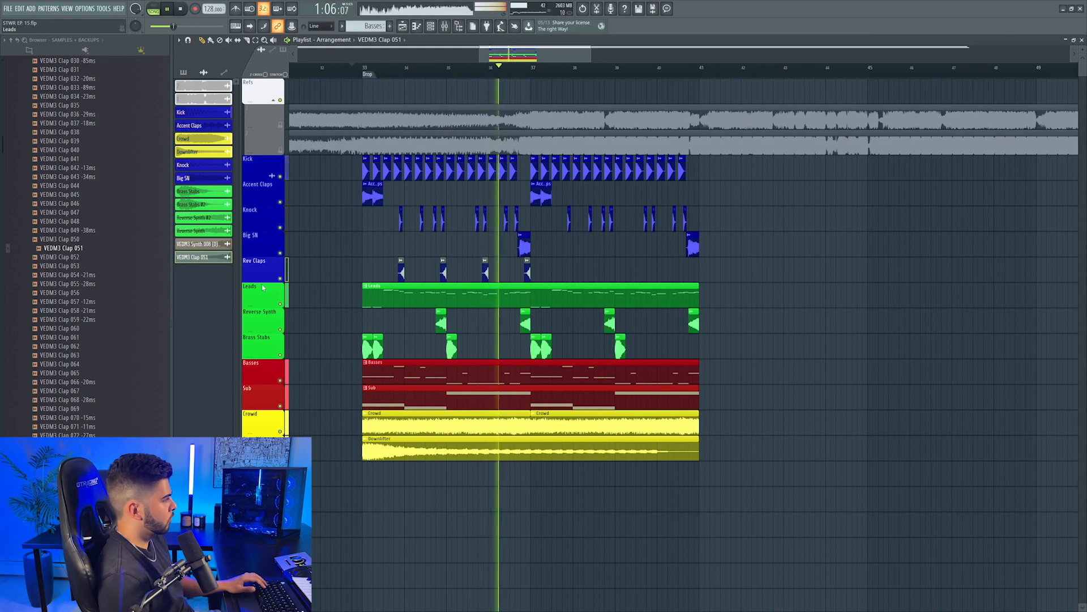
right_click(264, 267)
click(266, 264)
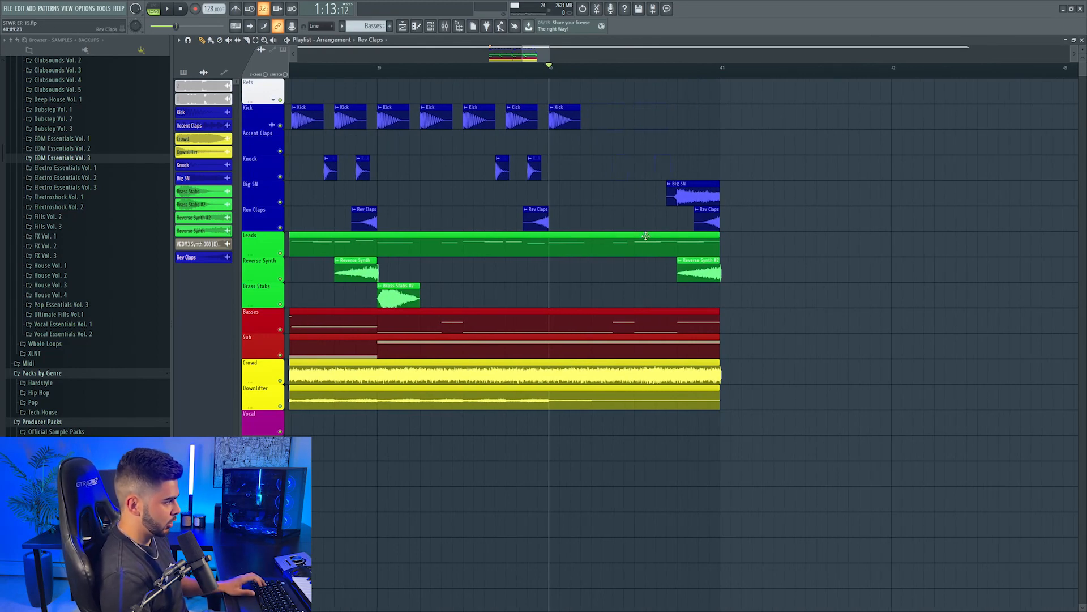
Insert an empty track above Basses and set a time selection over bar 40 of the drop.
right_click(269, 249)
click(283, 405)
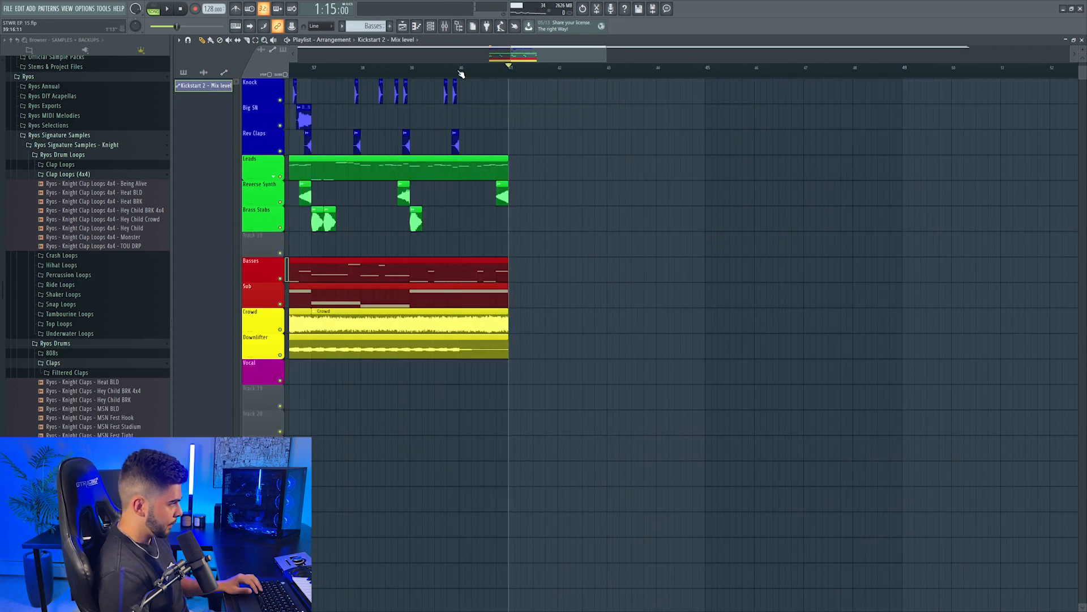
drag(461, 71, 505, 74)
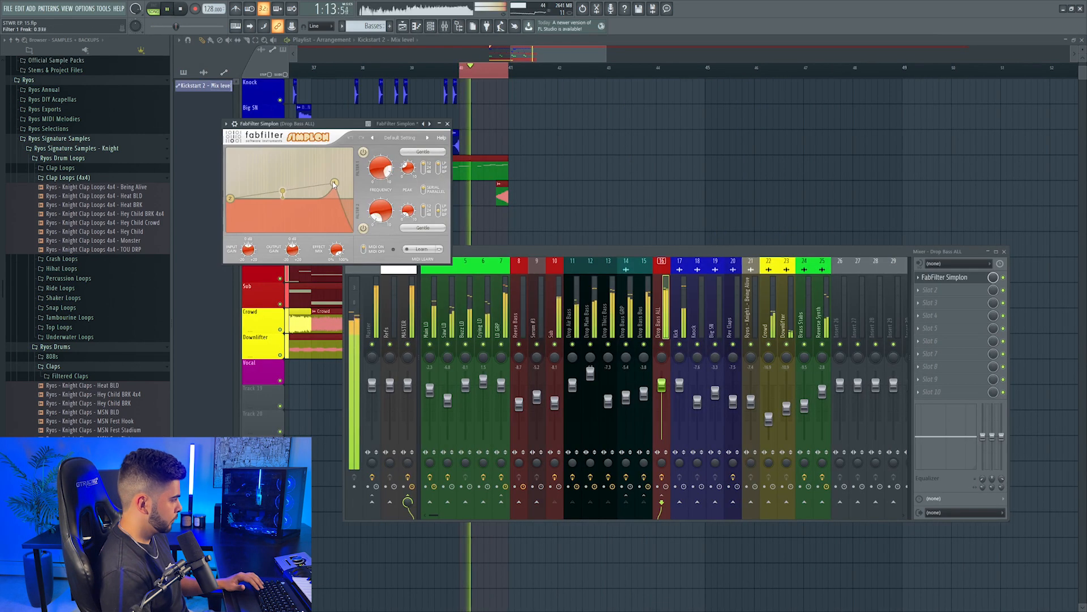
Adjust the FabFilter Simplon filter node on the Drop Bass ALL mixer track and audition the filter sweep.
drag(340, 187, 360, 246)
key(space)
key(space)
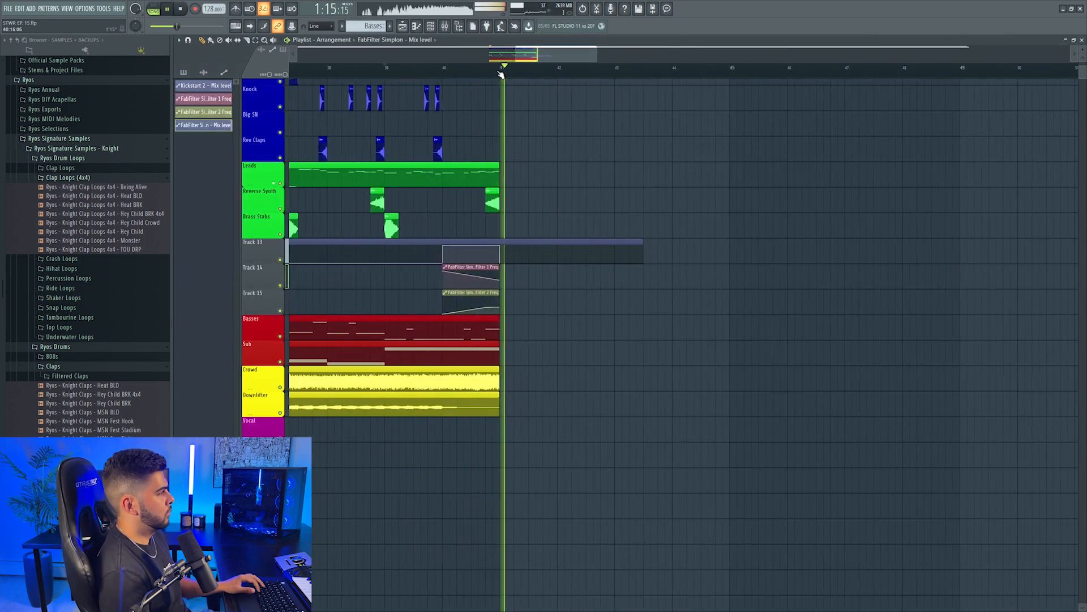
key(space)
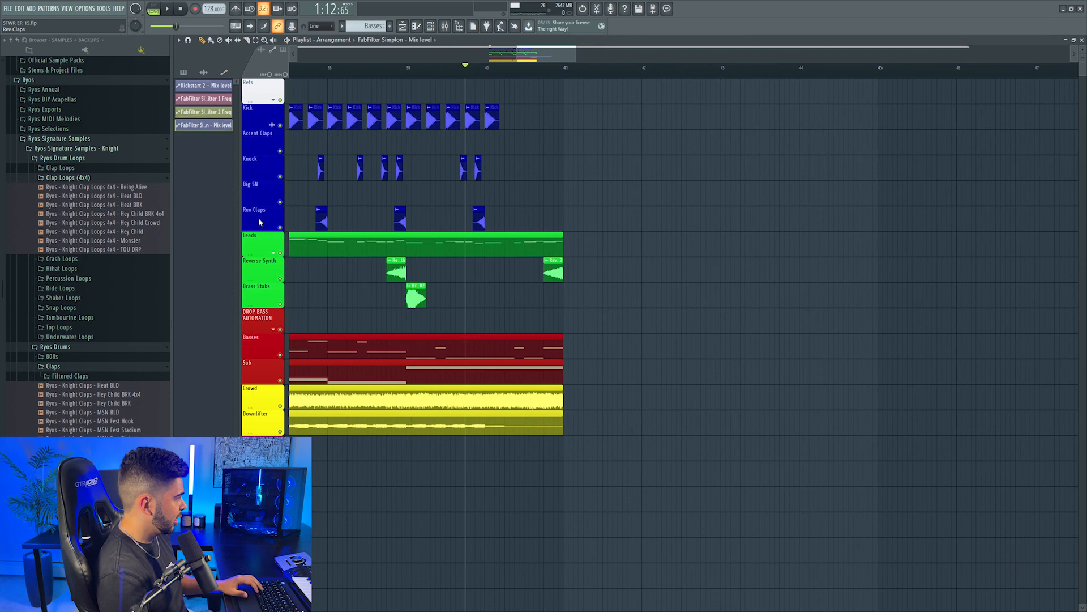
Insert a track below Rev Claps and place the Short Fills - Being Alive Scurry sample there, ending at bar 41.
right_click(259, 222)
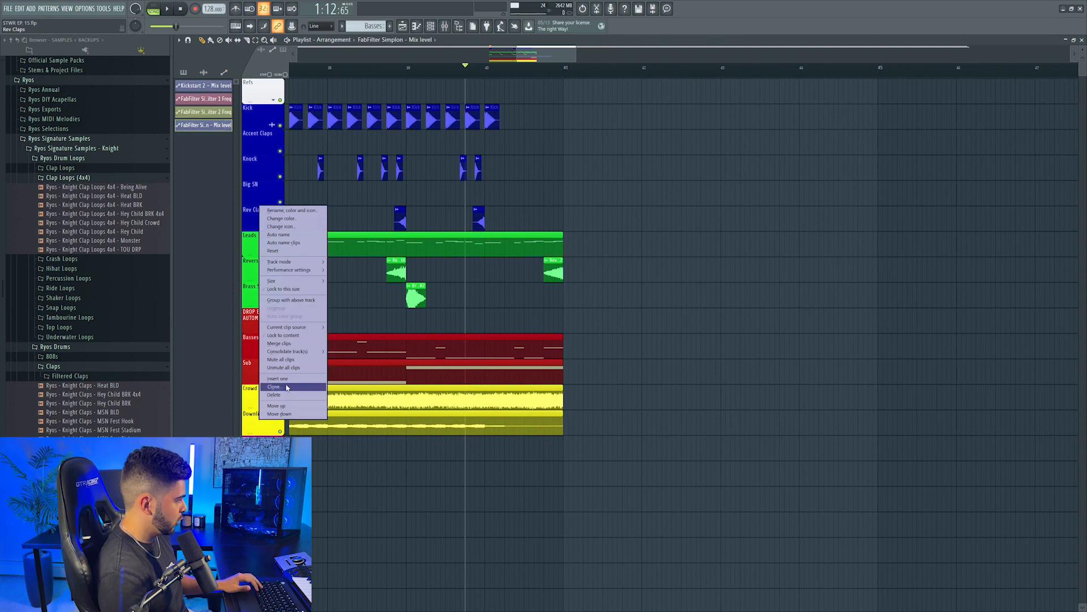
click(286, 383)
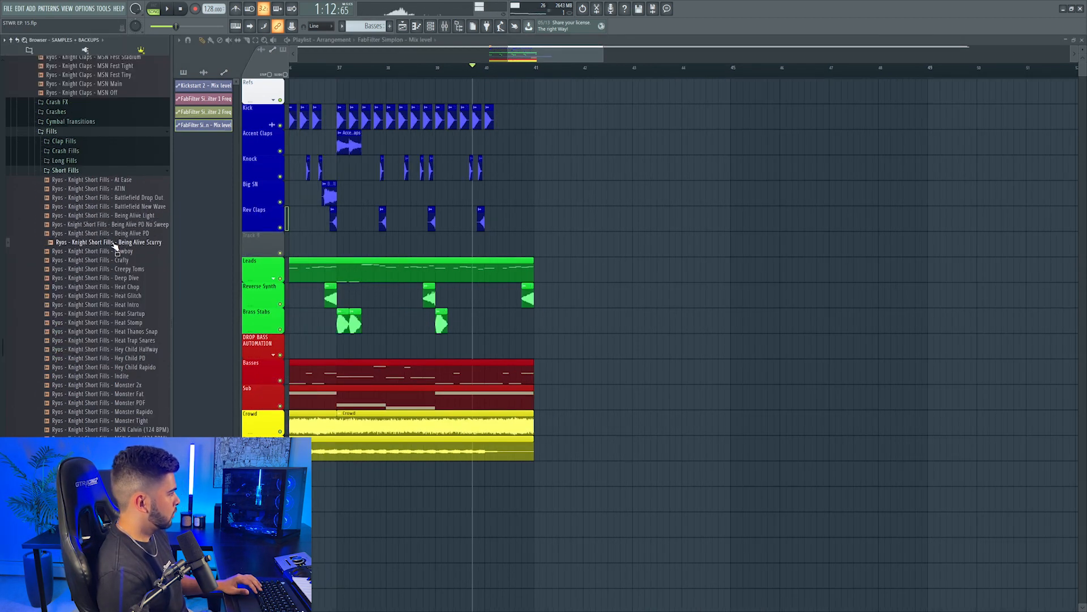
drag(109, 243, 504, 245)
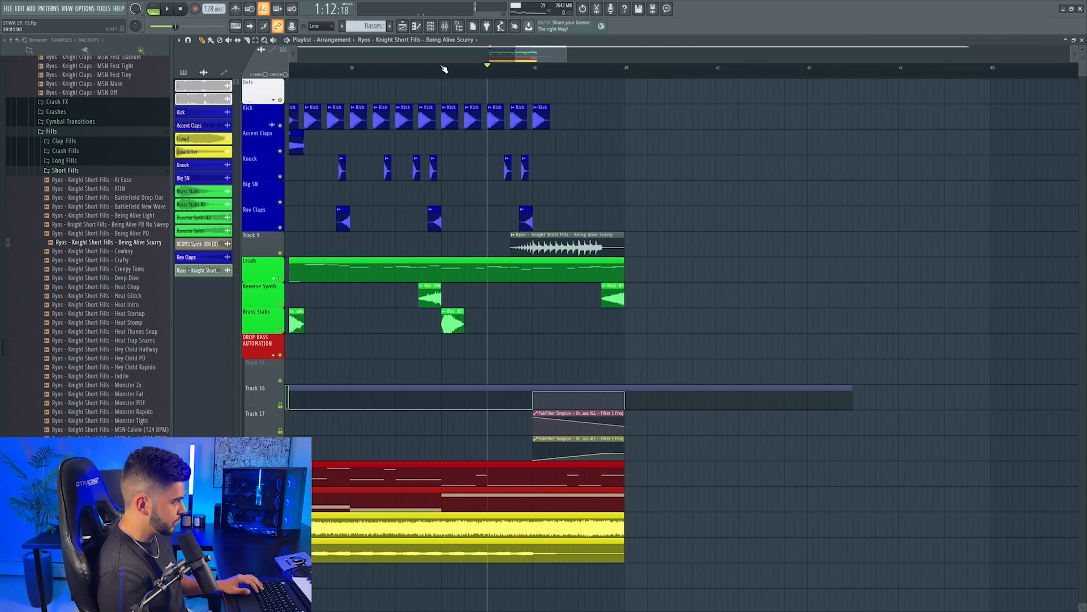
Automate the LFOTool_2 mix level over bars 39 to 41 and pull the envelope's end point down.
drag(442, 68, 612, 69)
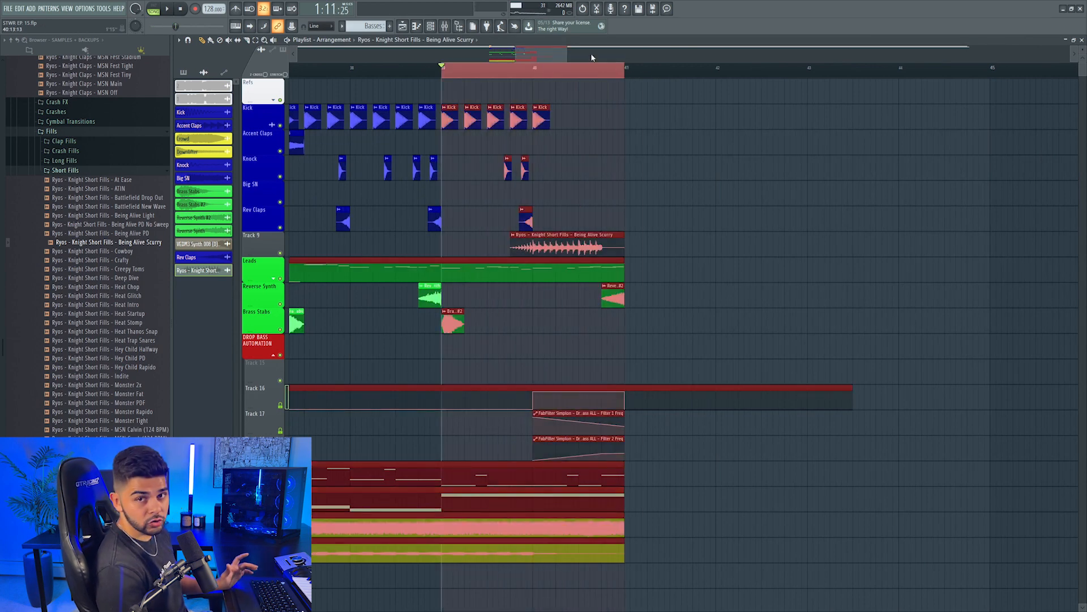
click(450, 28)
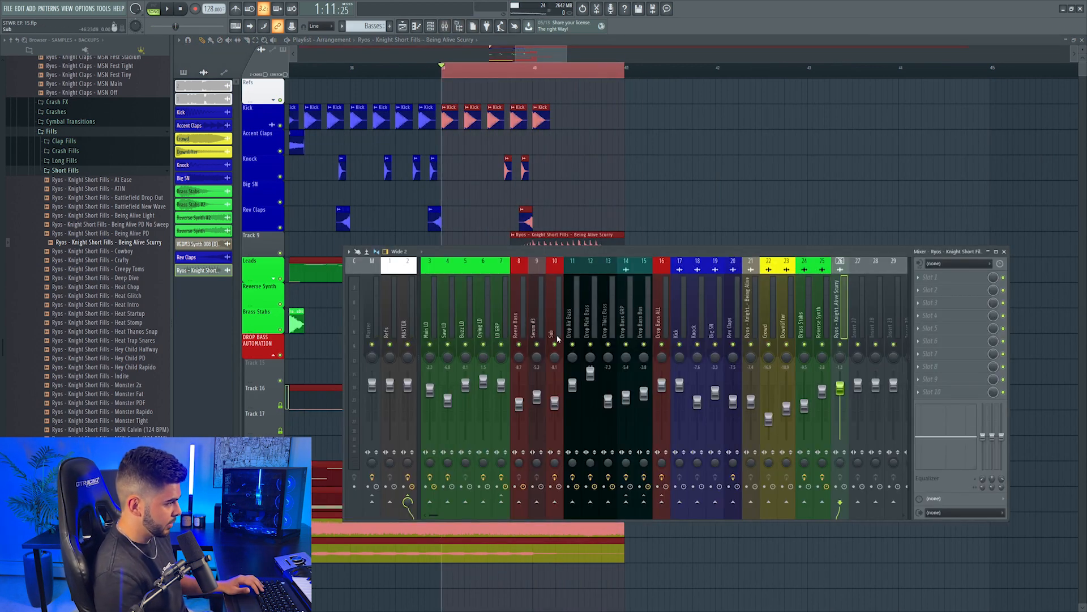
right_click(992, 280)
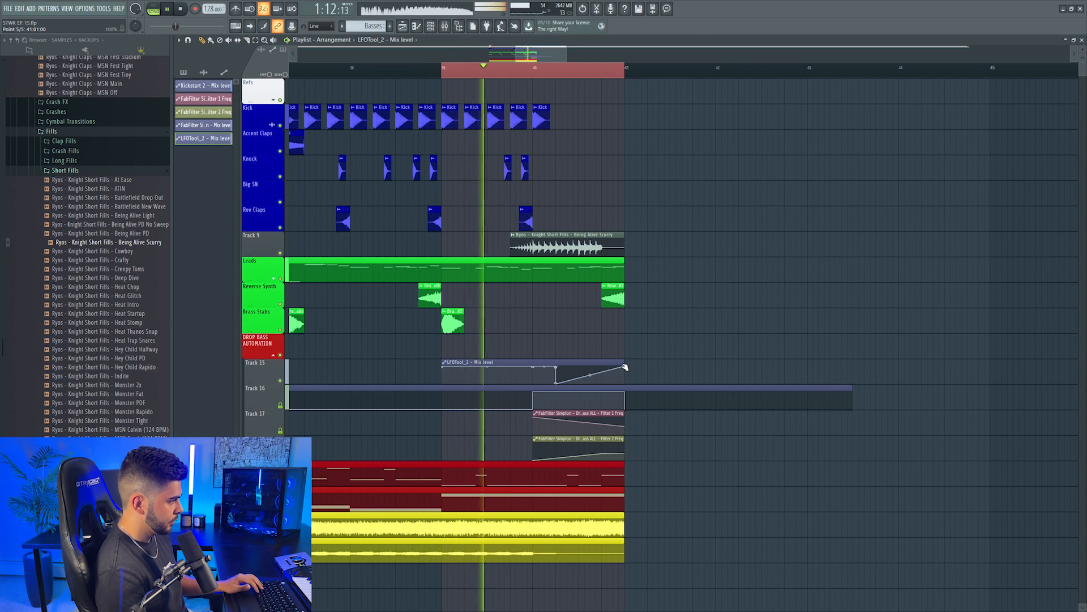
drag(625, 366, 626, 399)
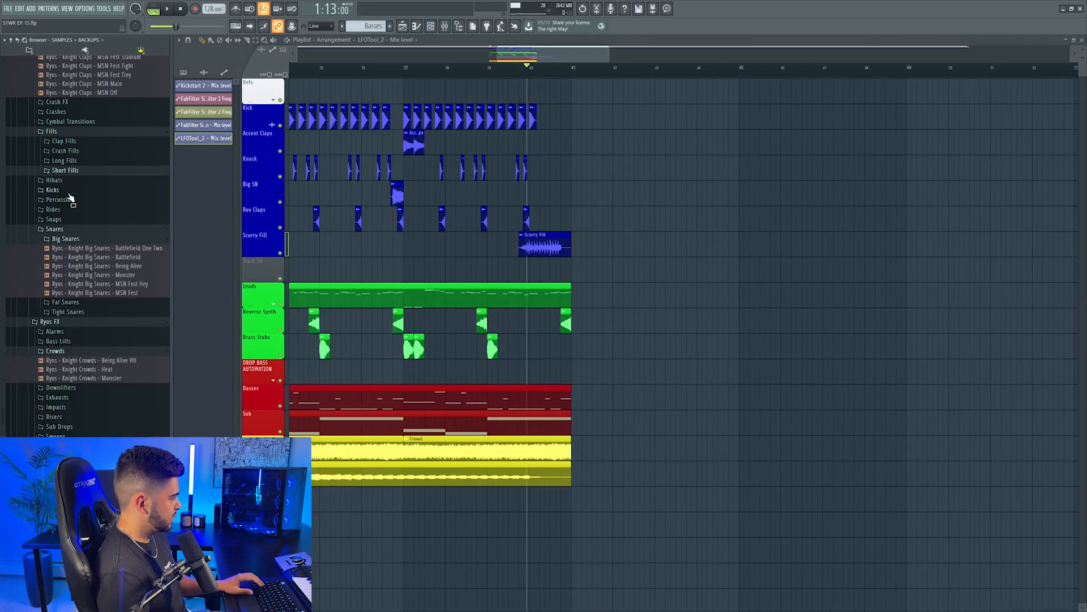
Place the Big Snares - MSN Fest Hey sample below Scurry Fill at the end of bar 40 and open its channel settings.
drag(104, 283, 527, 273)
key(space)
scroll(580, 79, up, 4)
double_click(527, 273)
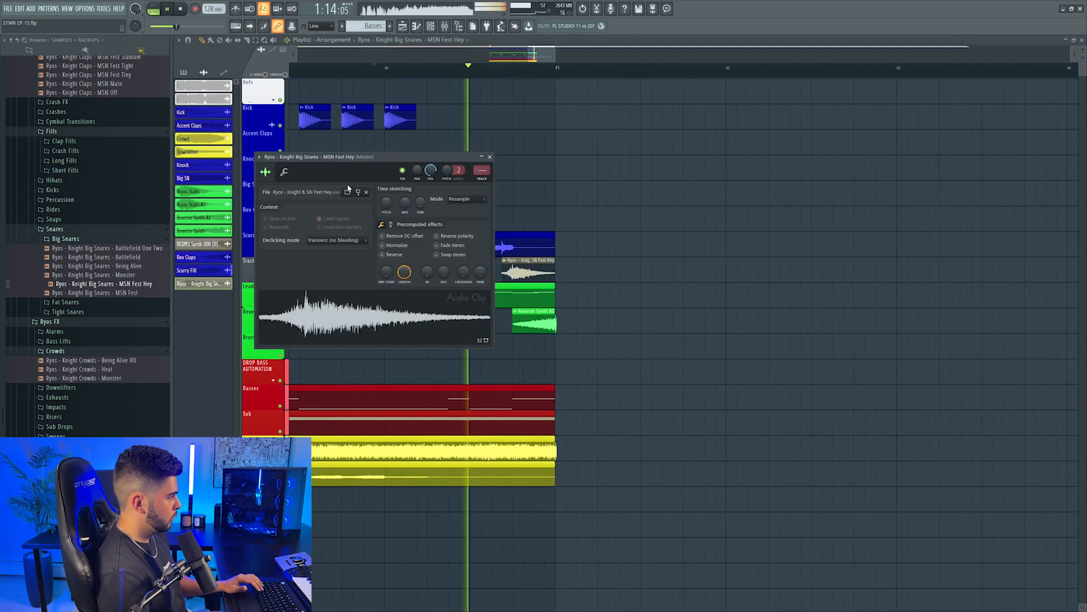
key(F9)
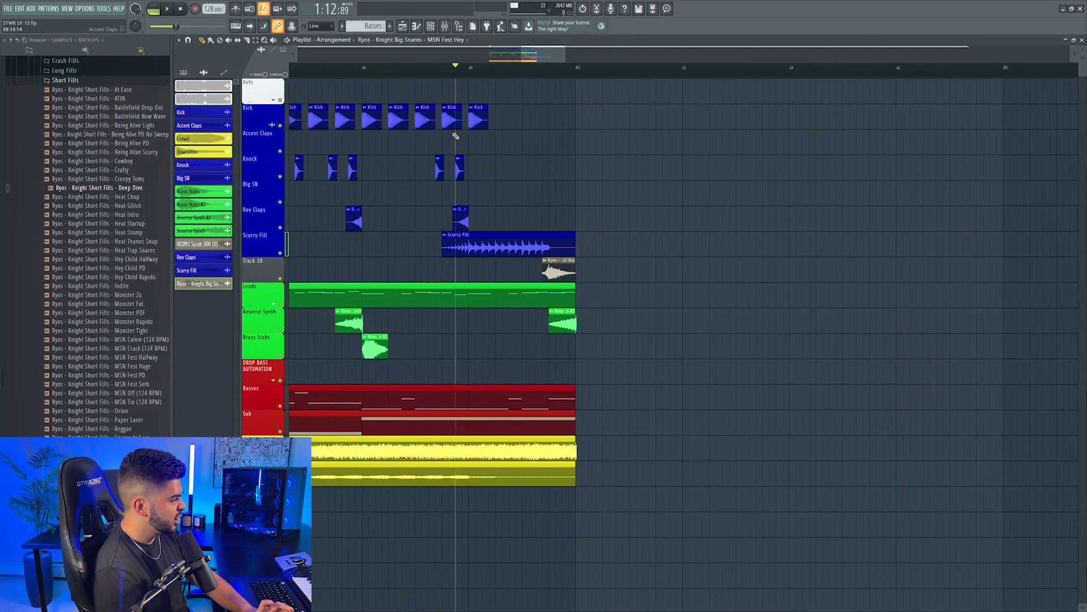
Insert a track above the MSN Fest Hey snare and place the Short Fills - Deep Dive sample there, ending at bar 41.
right_click(248, 277)
click(277, 430)
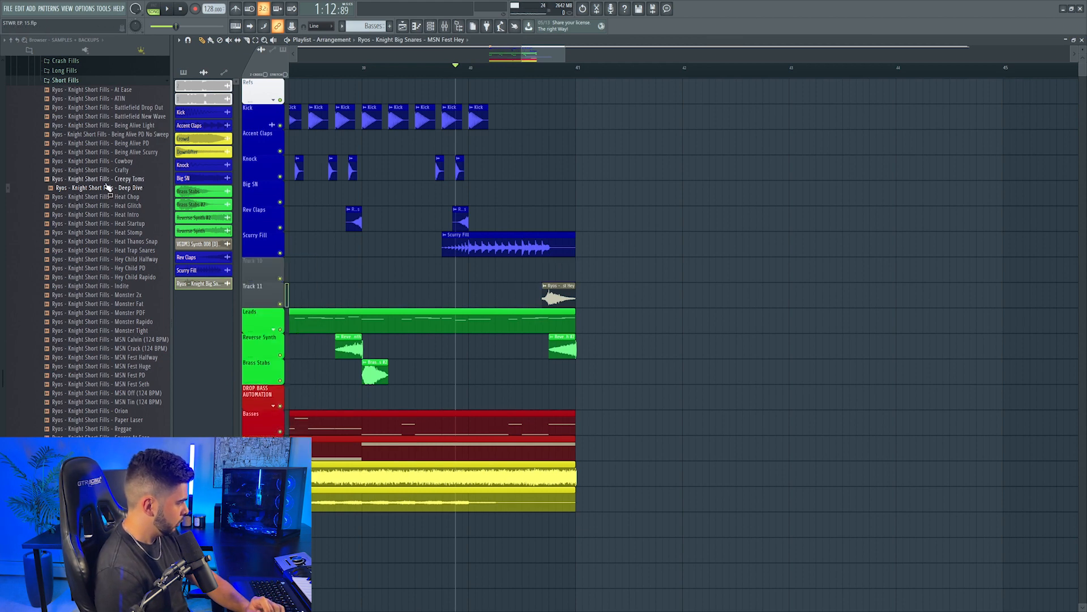
drag(318, 219, 474, 270)
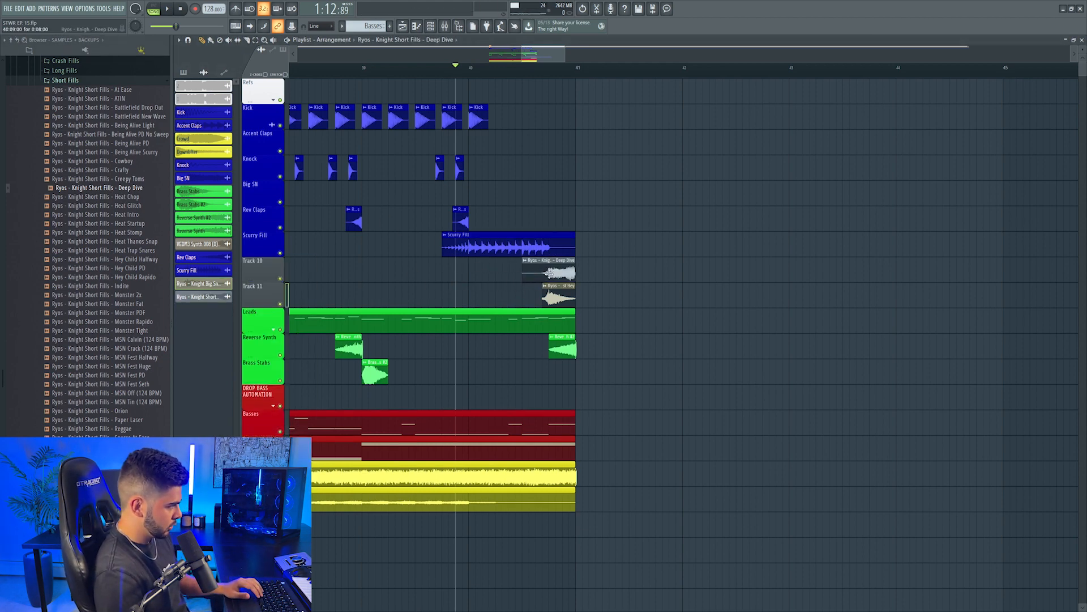
Solo the Deep Dive fill track and listen to it alone and together with the MSN Fest Hey snare.
right_click(280, 278)
key(space)
click(530, 68)
scroll(567, 70, up, 3)
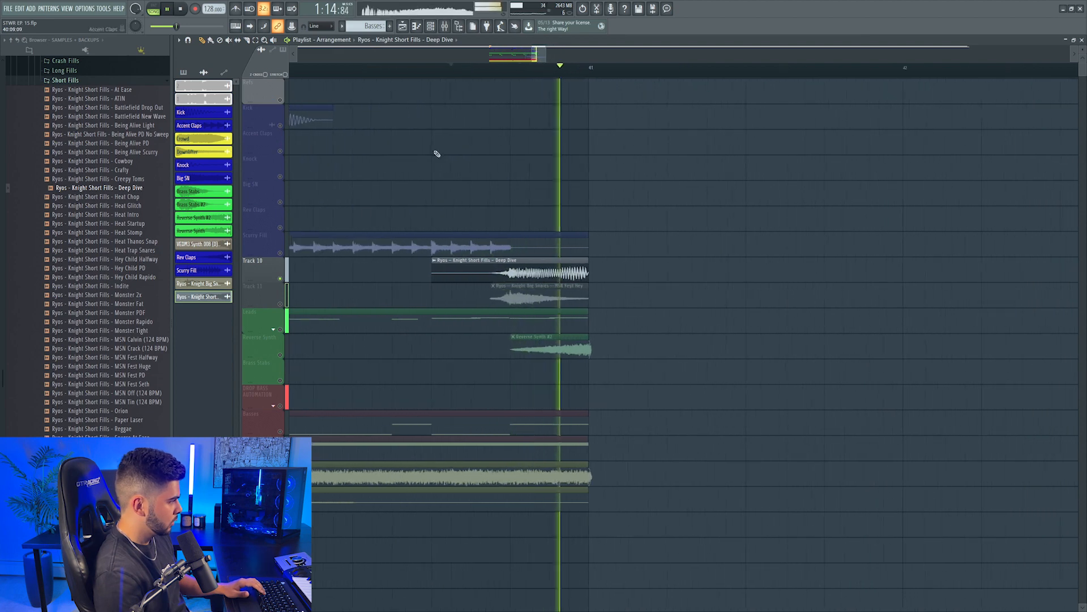
key(space)
key(space)
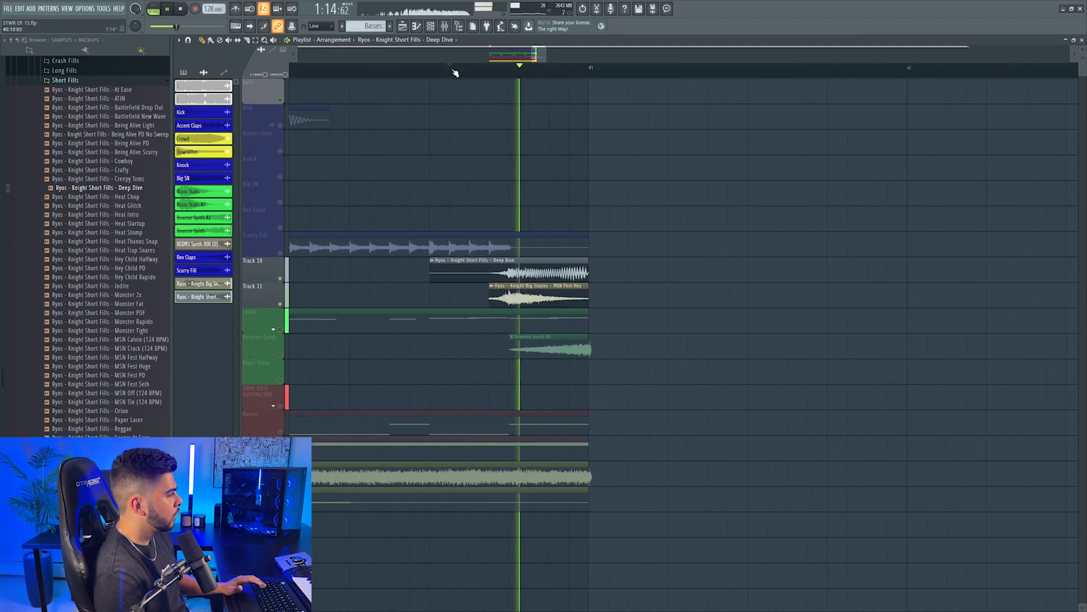
Turn off the solo so all tracks sound again and play the fills with the full drop.
scroll(453, 69, down, 3)
key(space)
right_click(279, 254)
right_click(280, 253)
key(space)
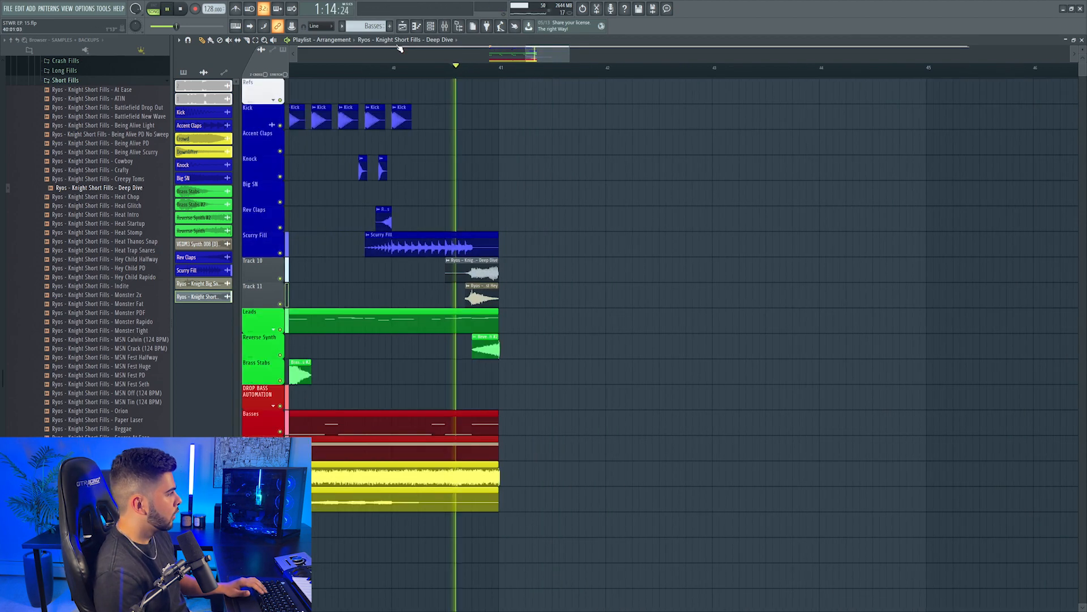
Play from the start of the Scurry Fill and open the channel settings of the MSN Fest Hey and Deep Dive clips.
click(366, 67)
double_click(480, 290)
click(489, 157)
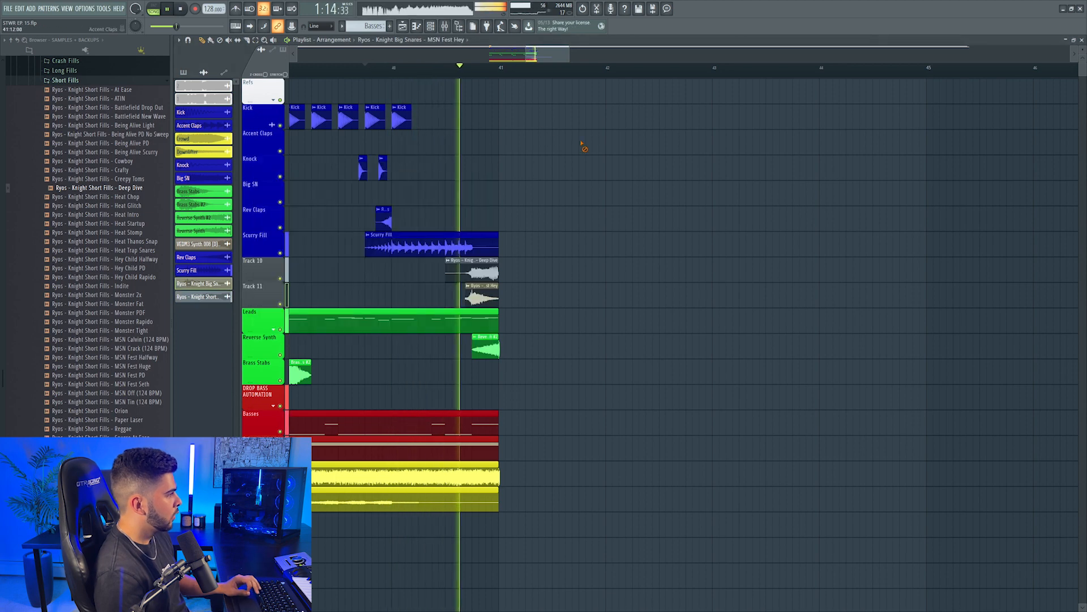
double_click(475, 266)
key(space)
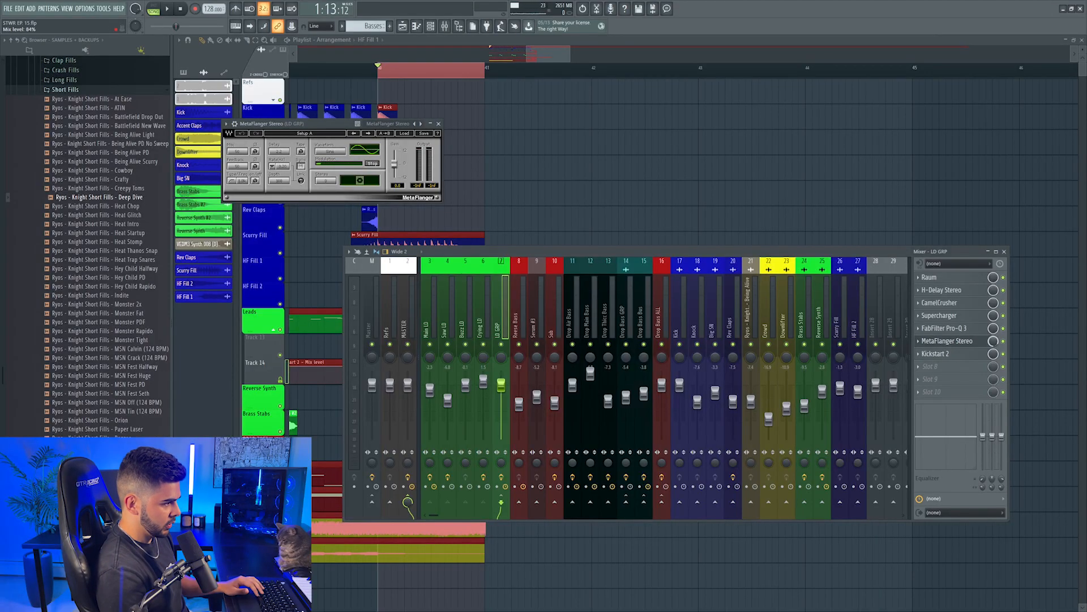
Create a MetaFlanger mix level automation clip for LD GRP on the empty track below Leads, ramping up through bar 40.
right_click(994, 342)
click(1036, 408)
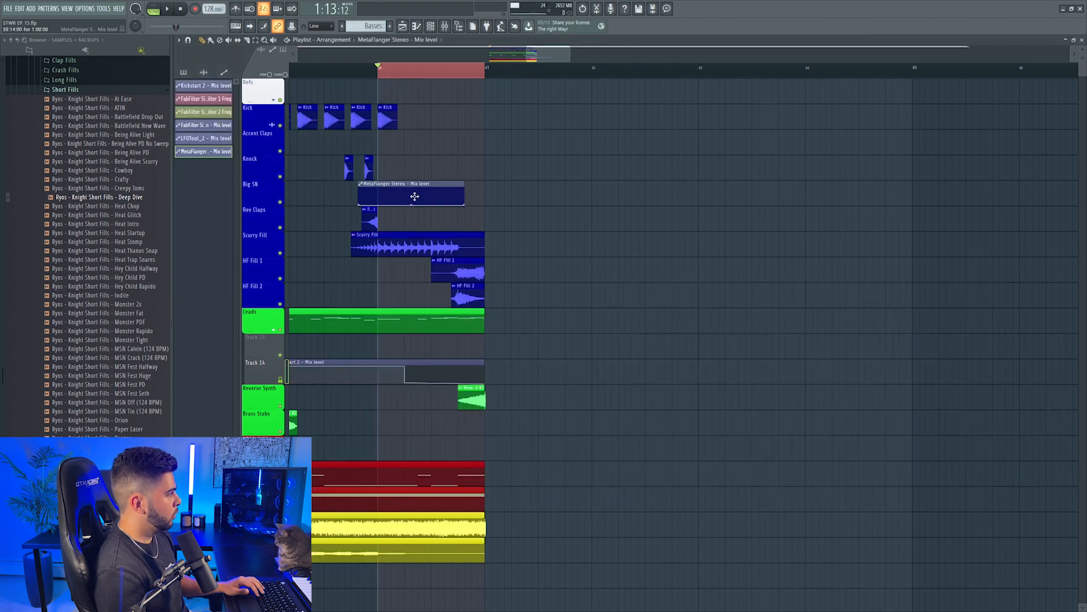
drag(414, 196, 403, 343)
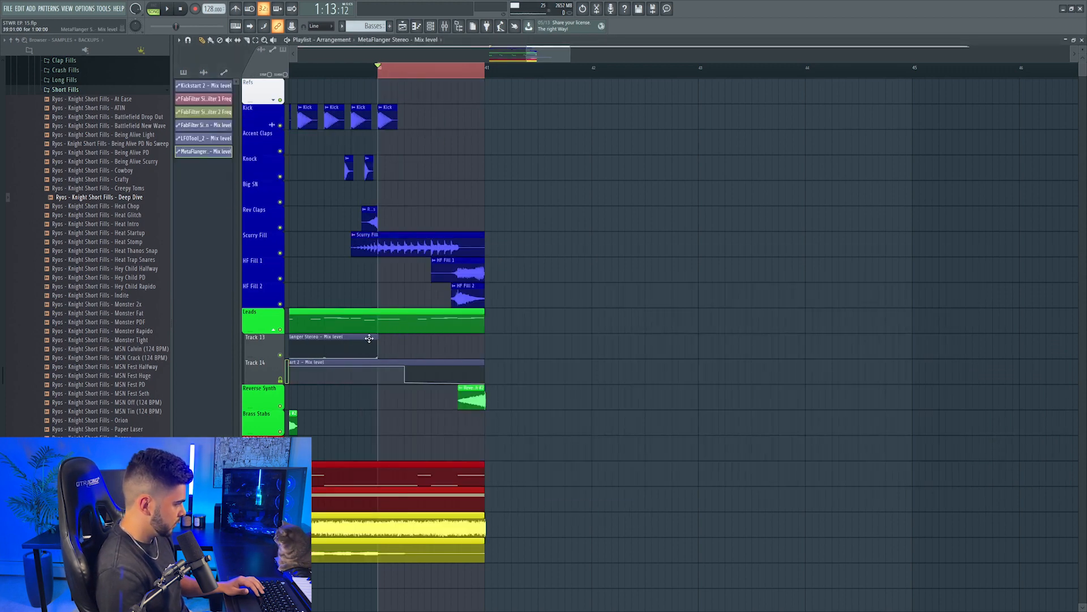
key(space)
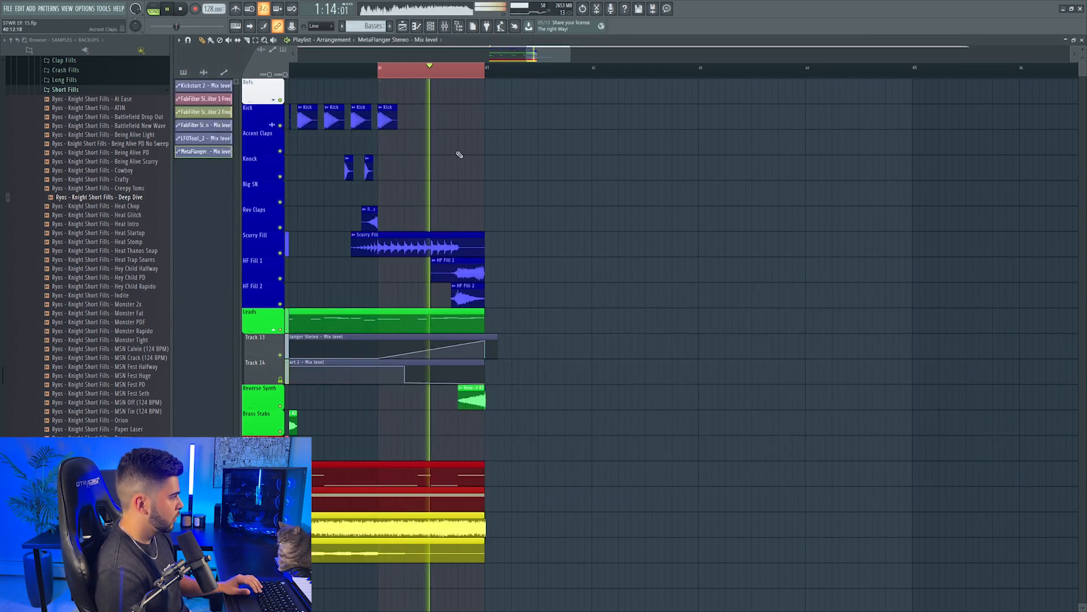
Open the MetaFlanger on the LD GRP mixer track and bring up its preset loading options.
key(F9)
click(935, 340)
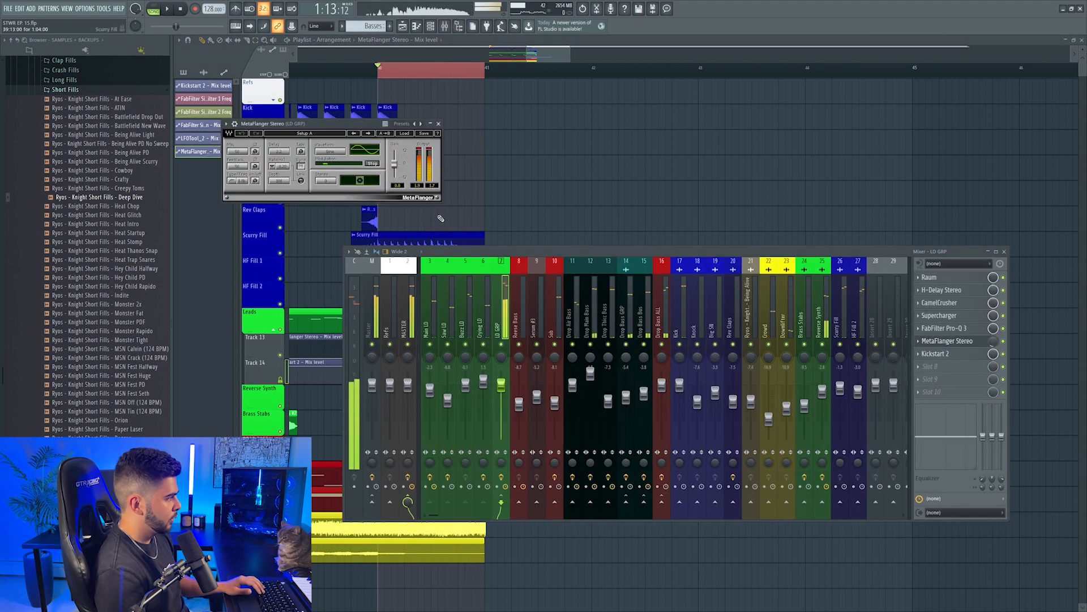
click(402, 133)
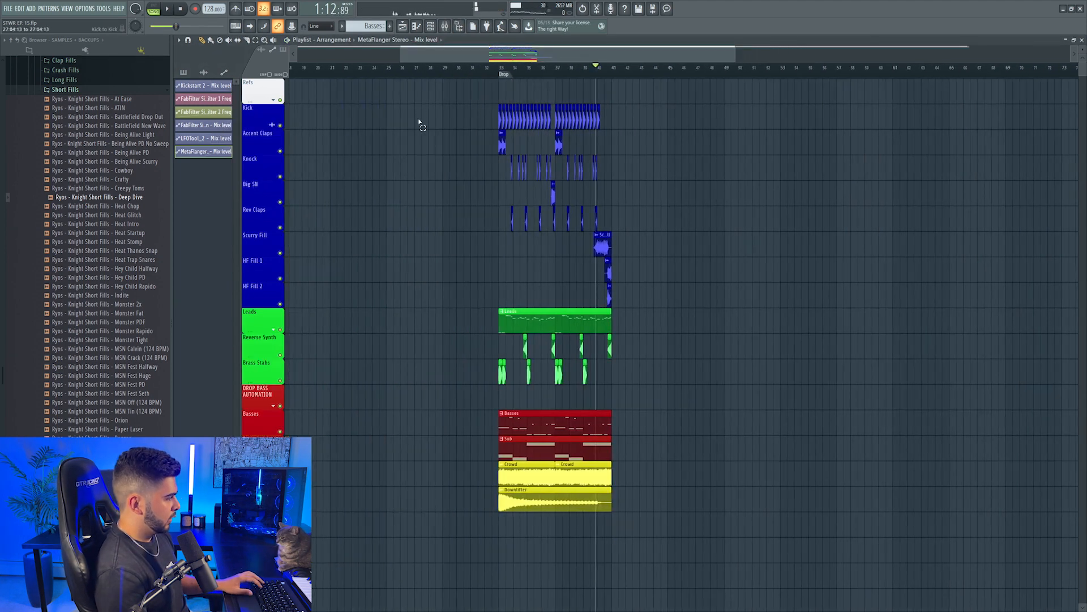
Duplicate all visible clips of the drop into the eight bars starting at bar 41 and clear the selection.
drag(419, 122, 739, 533)
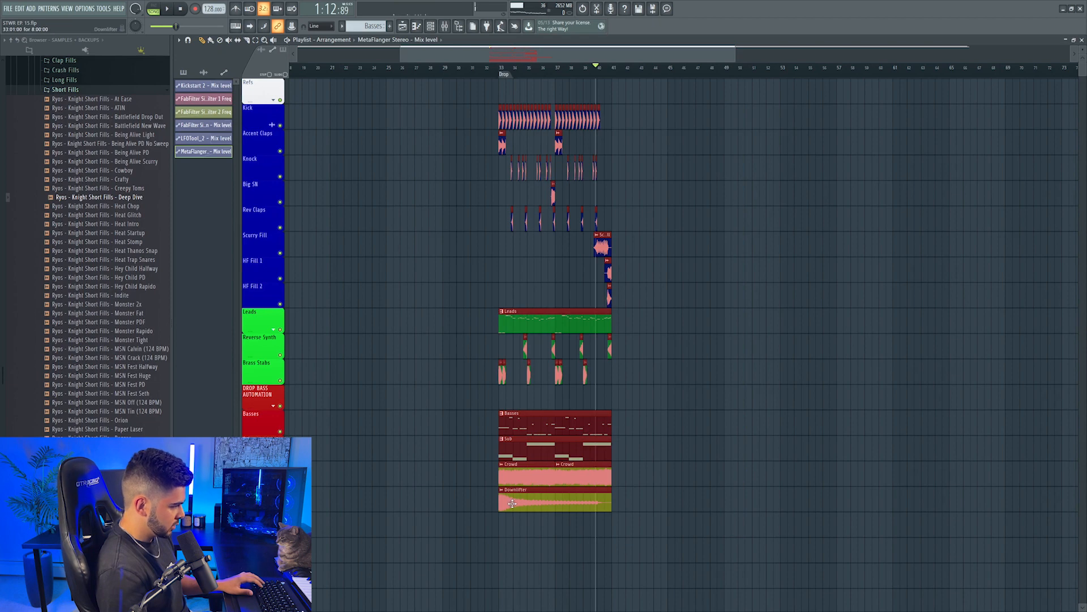
drag(512, 503, 627, 498)
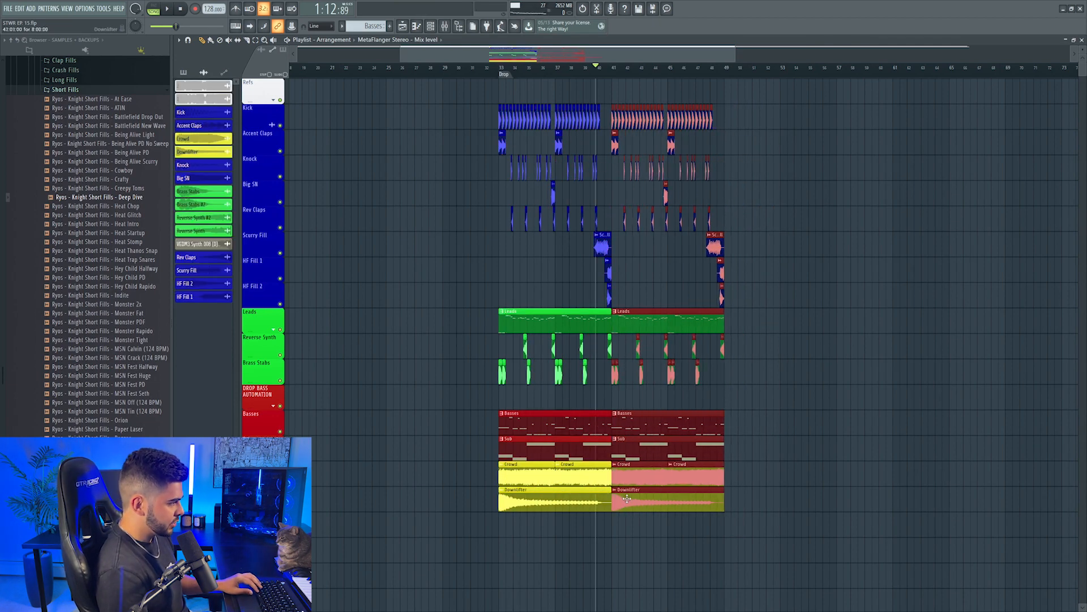
click(868, 286)
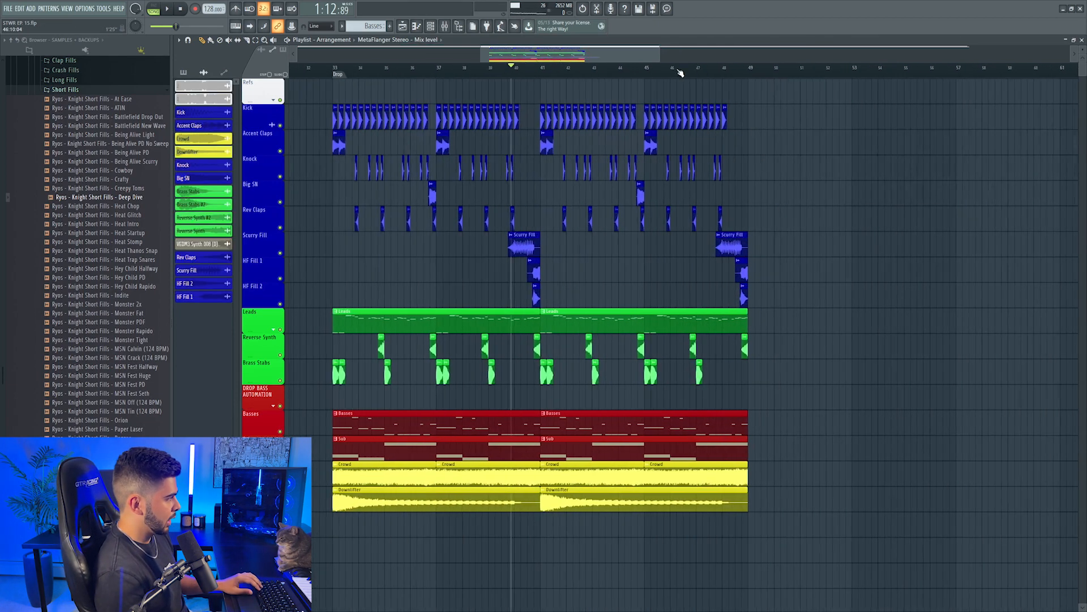
Add a clap loop track above Accent Claps, replace its Battlefield Drop sample with Clap Loops - Heat, and audition it.
right_click(265, 138)
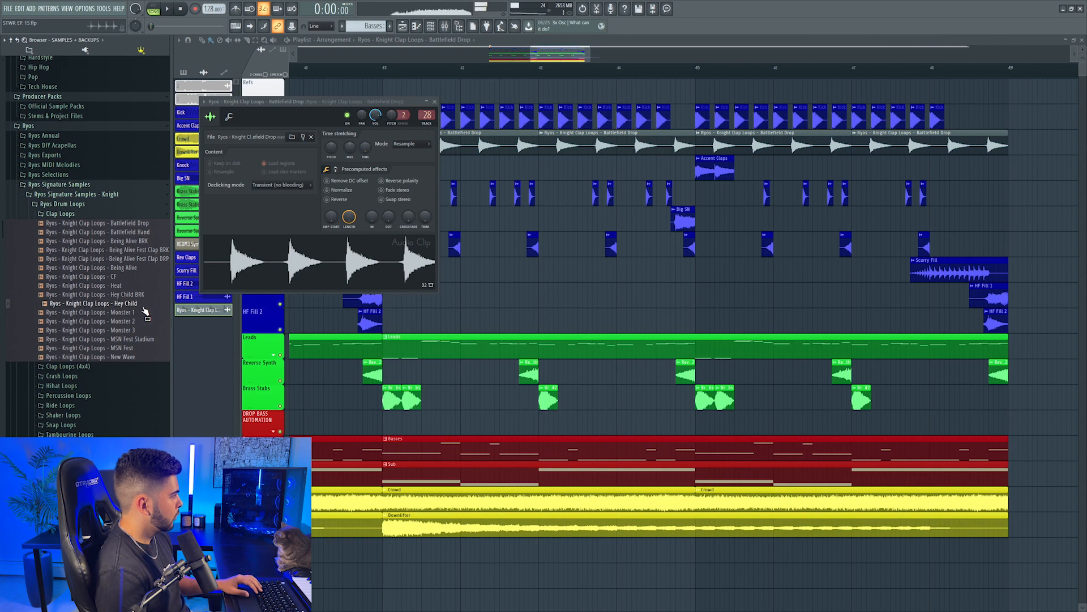
drag(131, 285, 299, 272)
key(space)
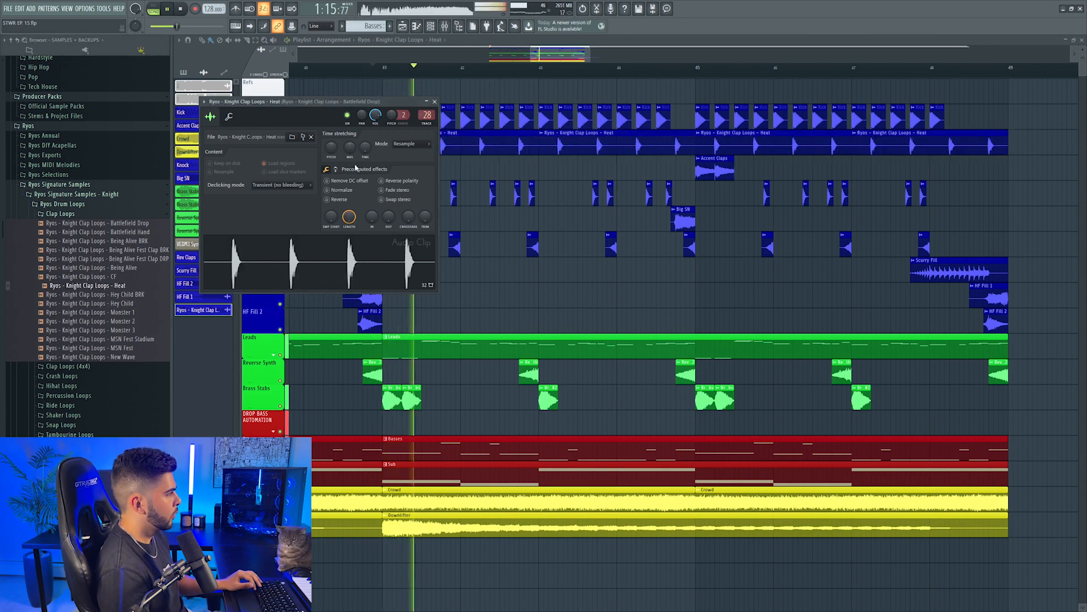
Name the clap loop's mixer track Heat Clap with a blue colour.
key(F9)
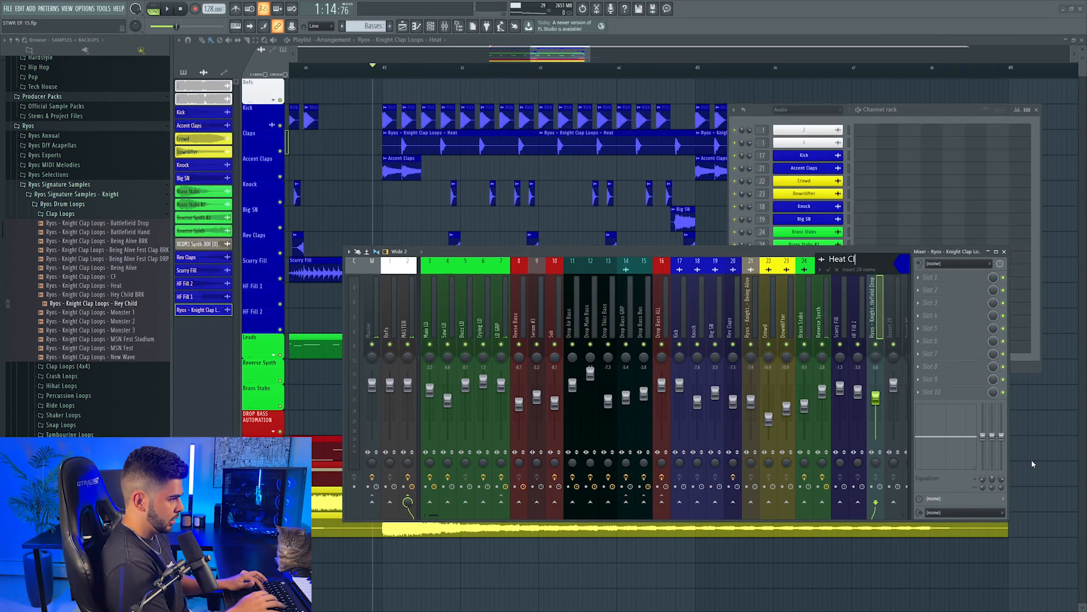
text(p)
key(Return)
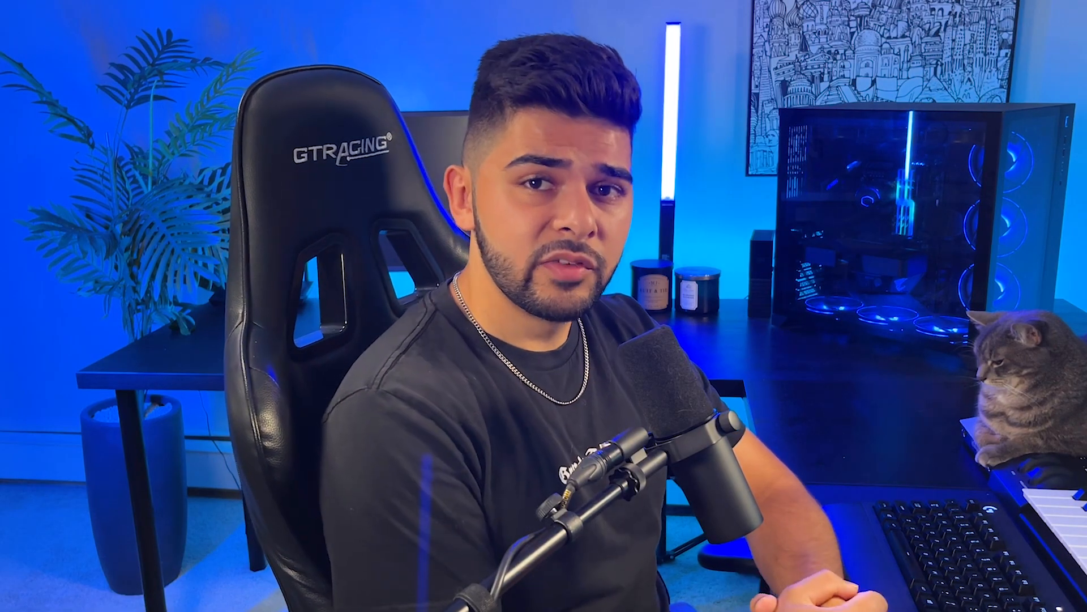
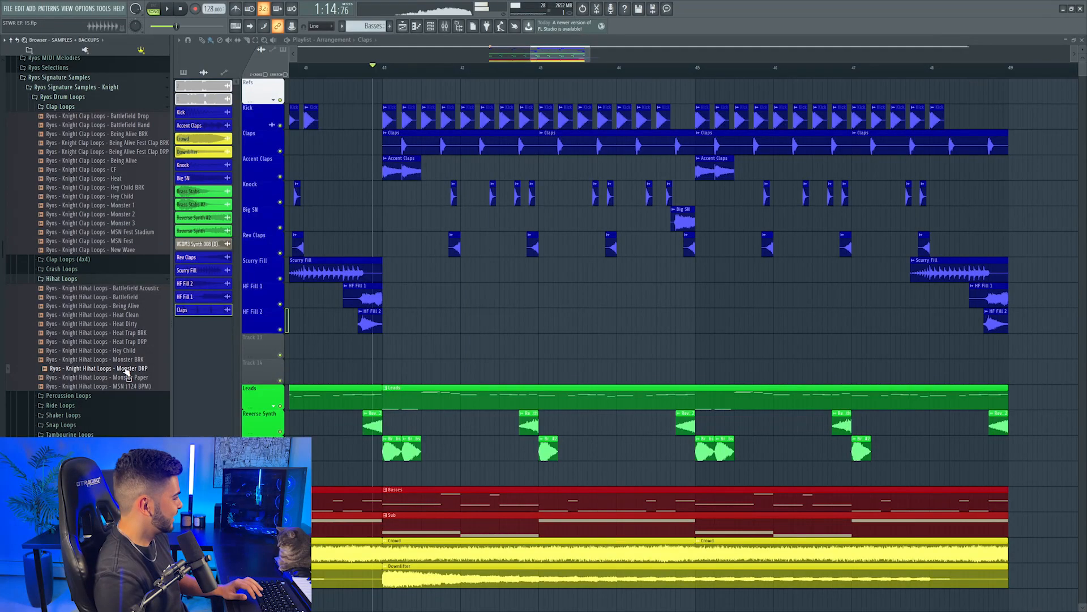
Route the Hihat Loops - Monster DRP clip at bar 41 to its own mixer track and lower its level during playback.
double_click(410, 349)
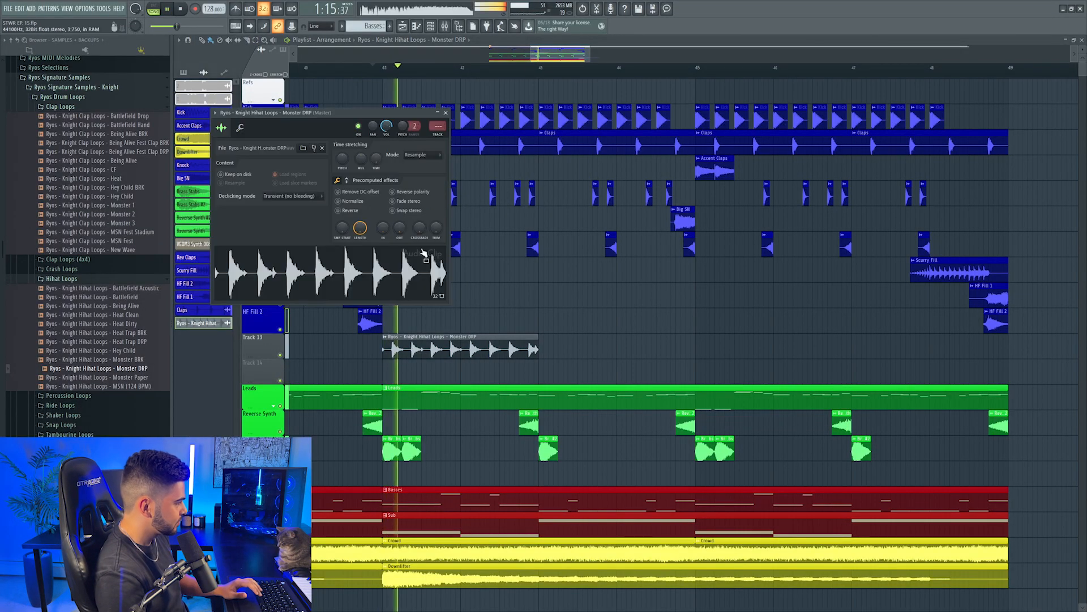
key(ctrl+l)
key(space)
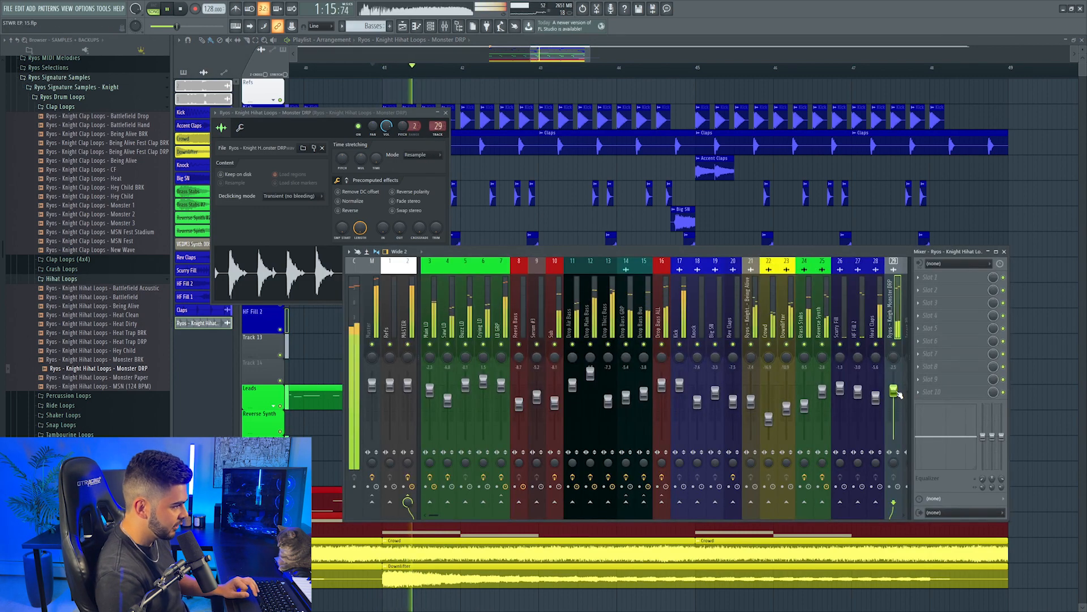
click(546, 41)
drag(545, 350, 893, 372)
key(F9)
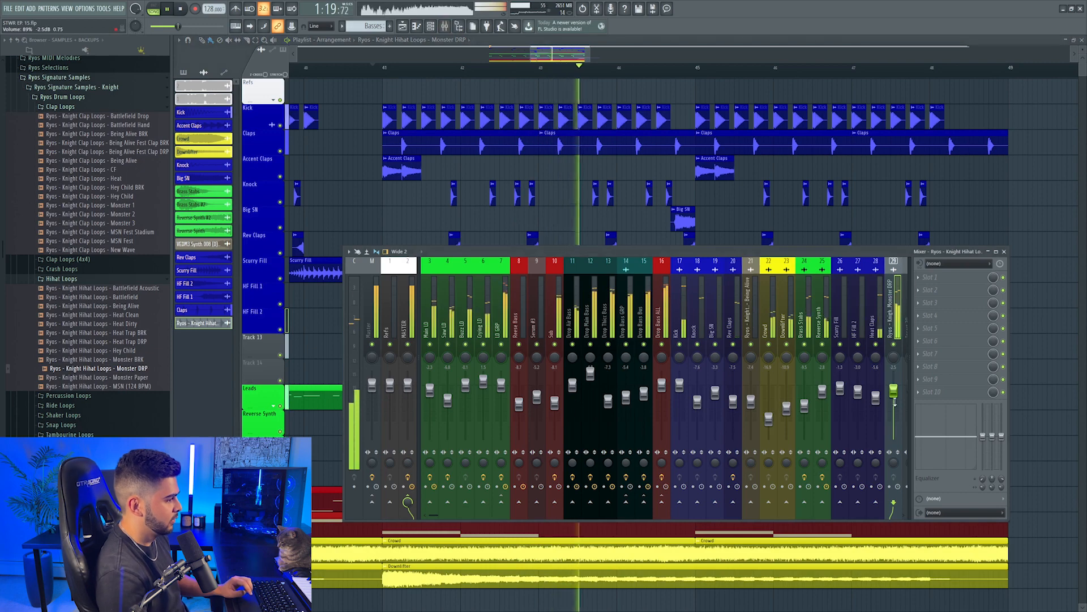
Name the hihat loop's mixer track Hats with a blue colour.
scroll(810, 293, down, 3)
right_click(739, 262)
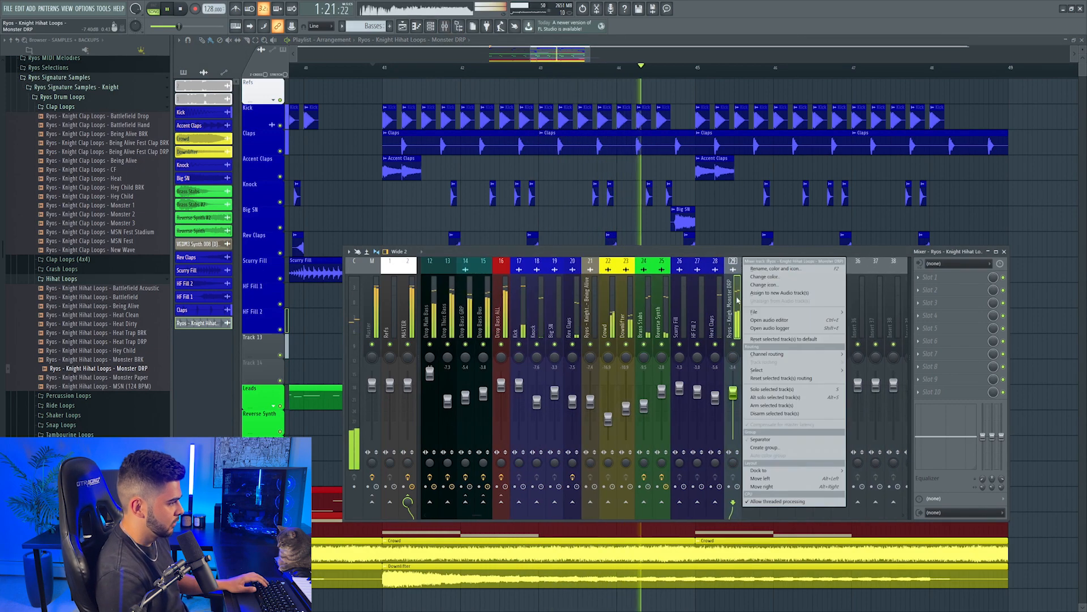
click(765, 268)
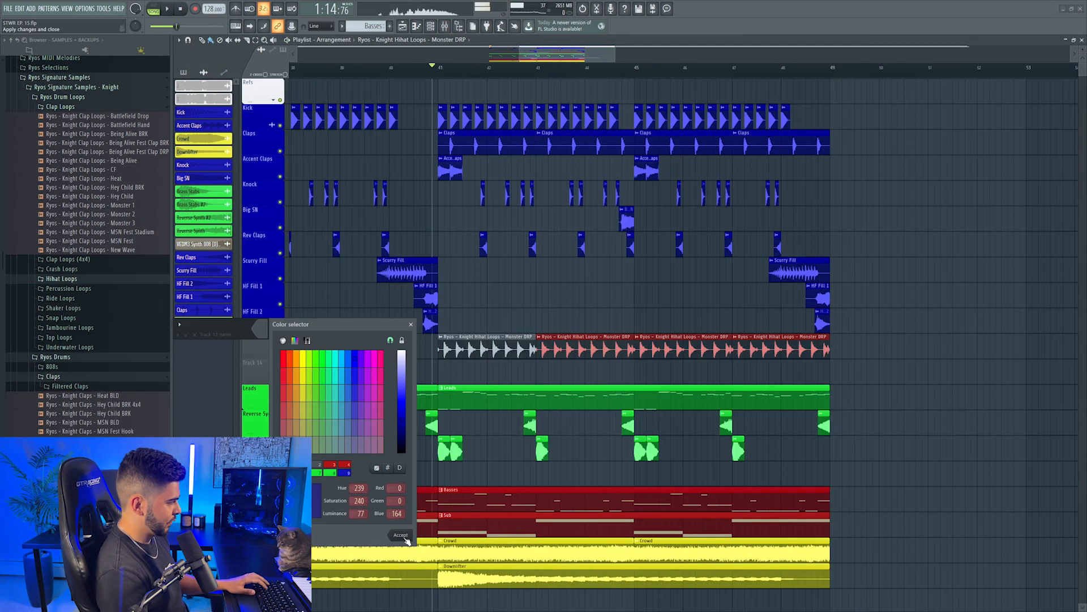
Name the hihat loop's playlist track Hats in blue and apply that name to its clips.
click(404, 536)
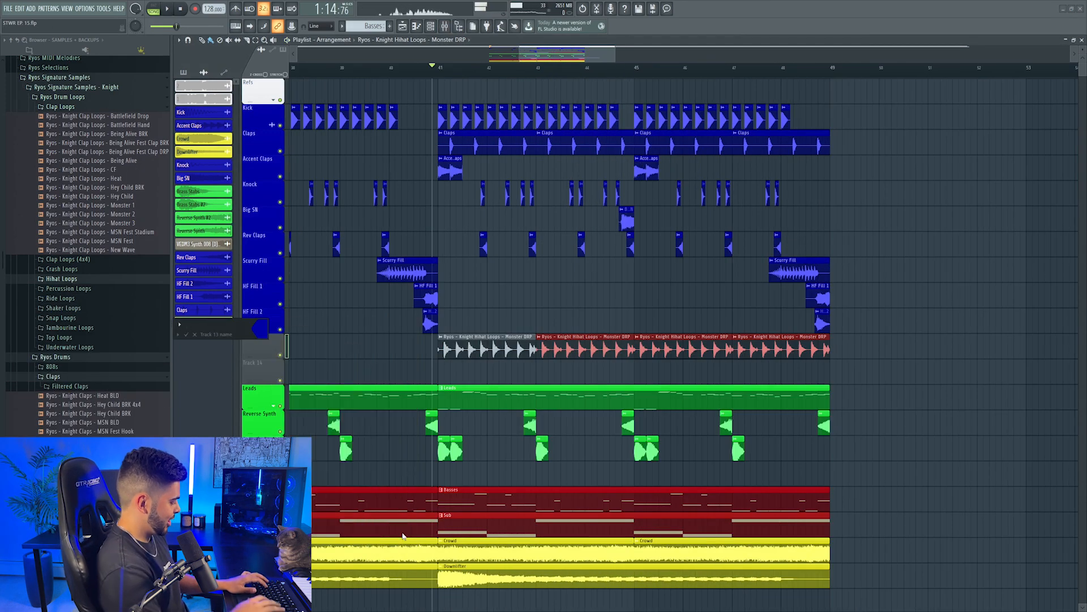
text(s)
key(Return)
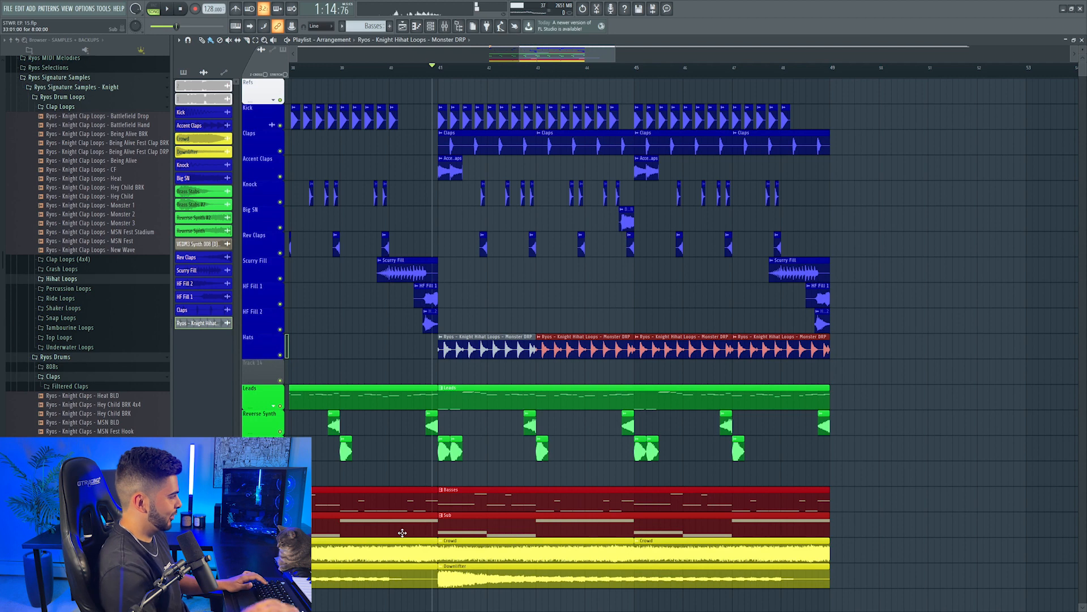
right_click(261, 345)
click(283, 370)
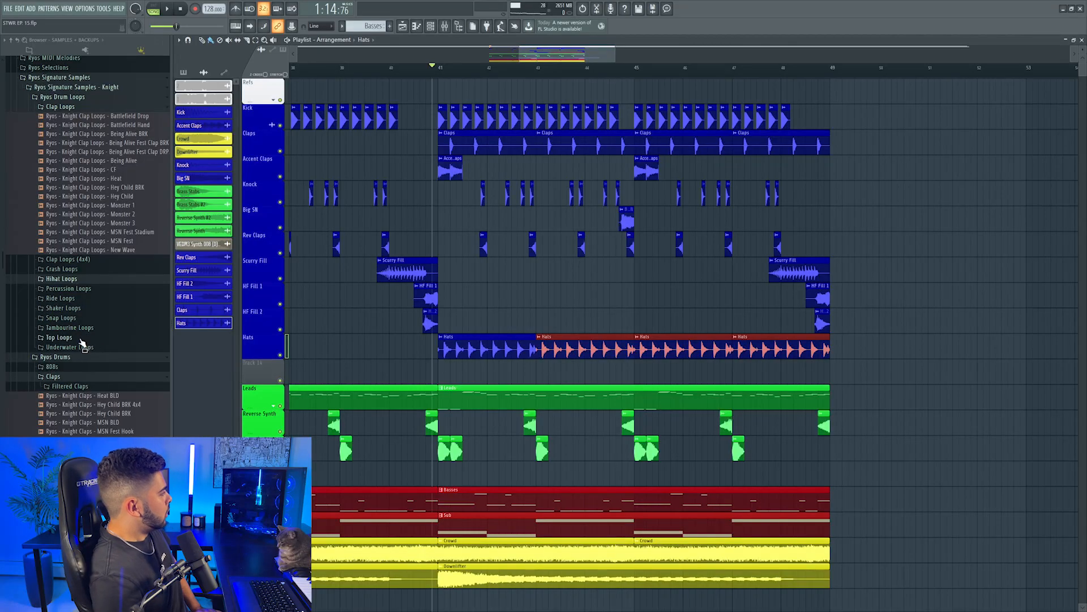
Add the Ride Loops - Monster DRP sample below Hats at bar 41, routed to mixer track 30 at a lowered level.
drag(584, 56, 581, 67)
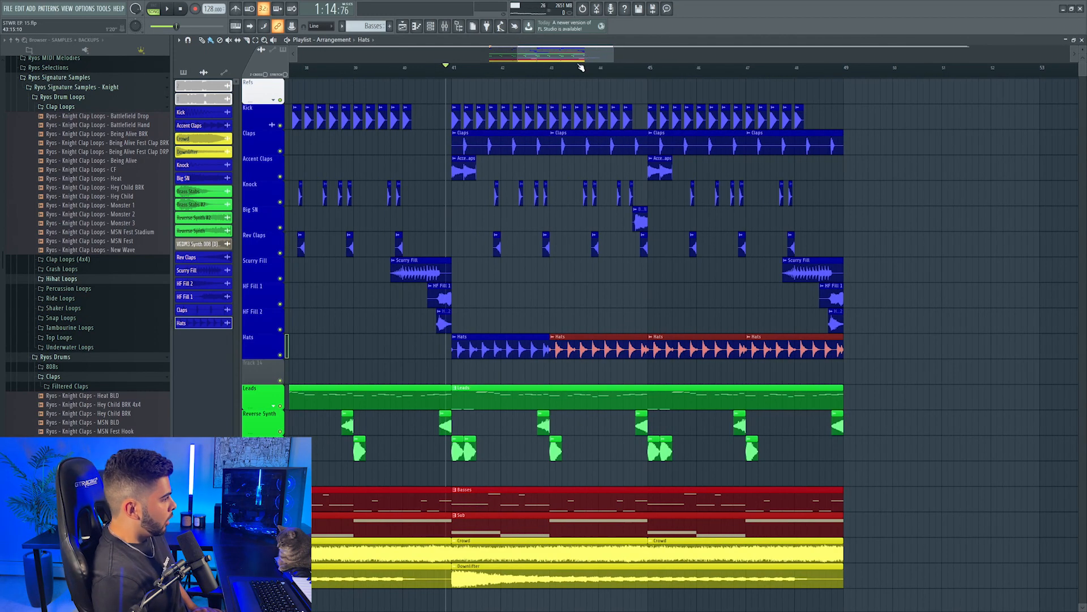
click(61, 299)
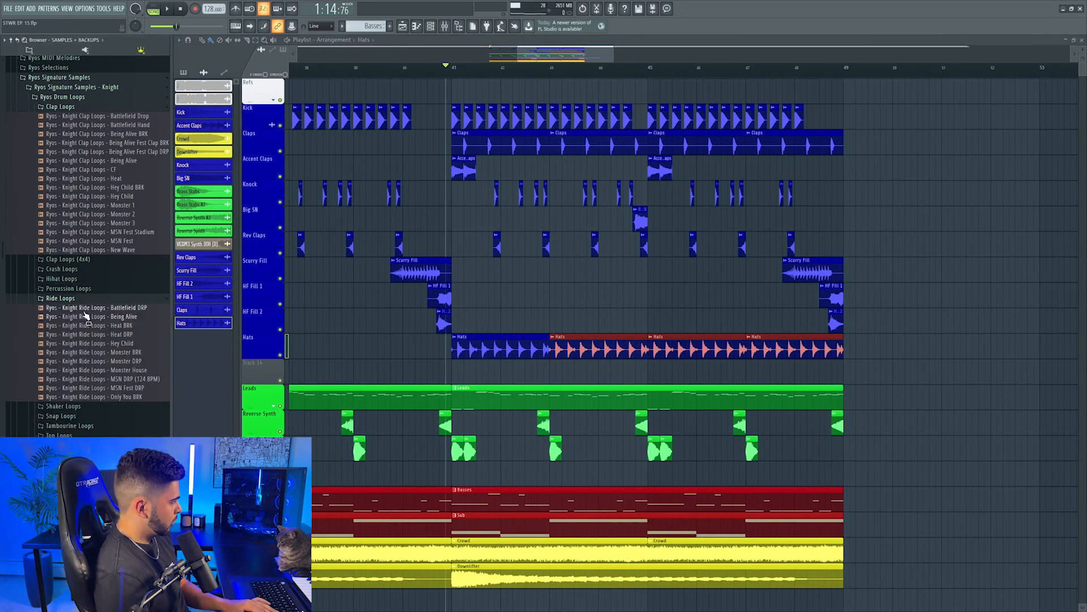
drag(86, 359, 434, 379)
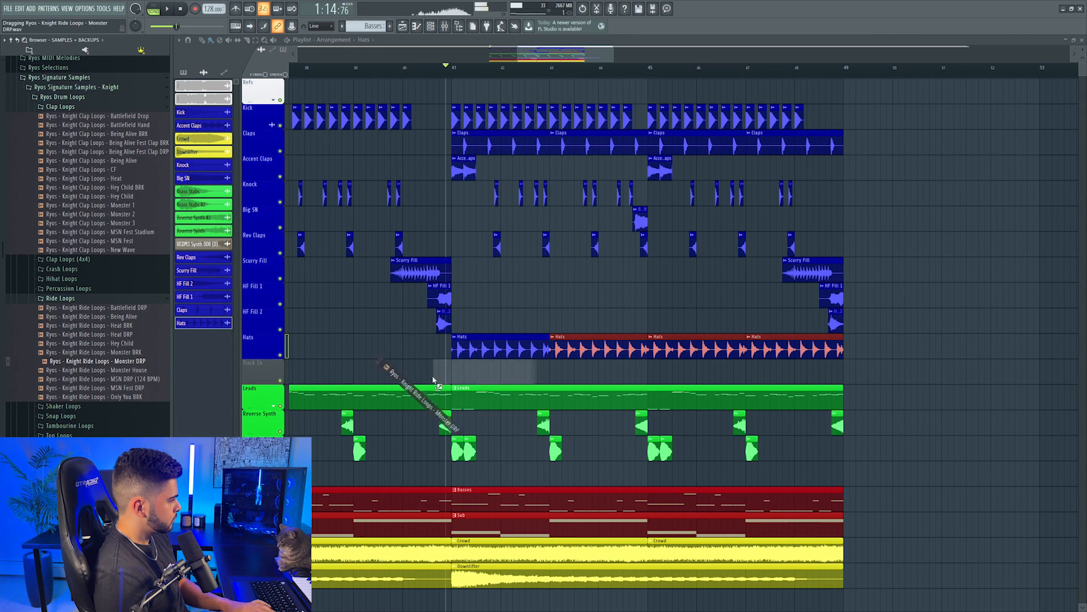
click(446, 145)
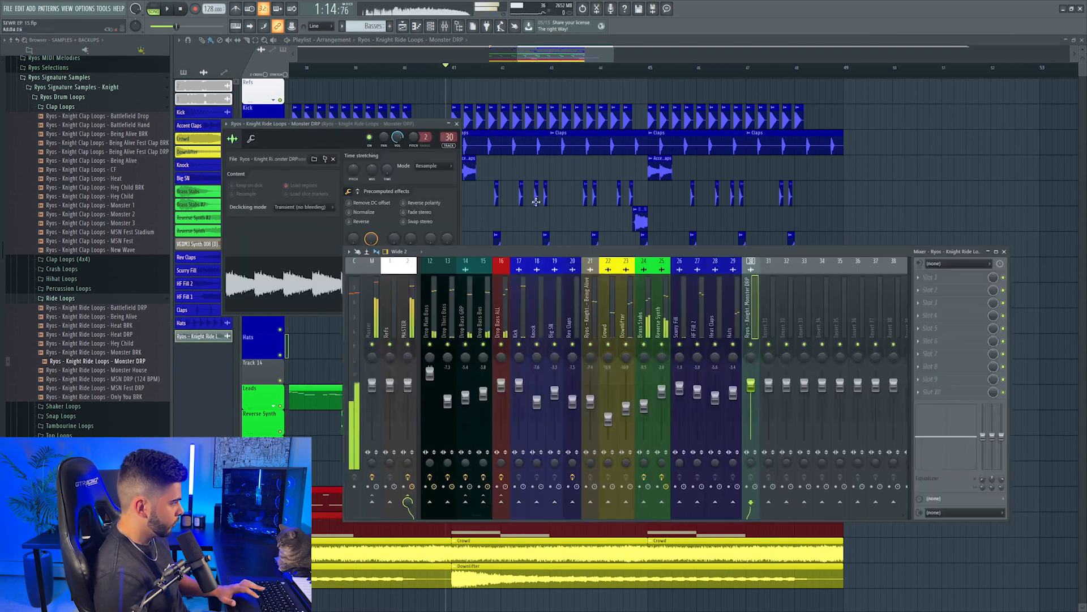
drag(754, 393, 754, 409)
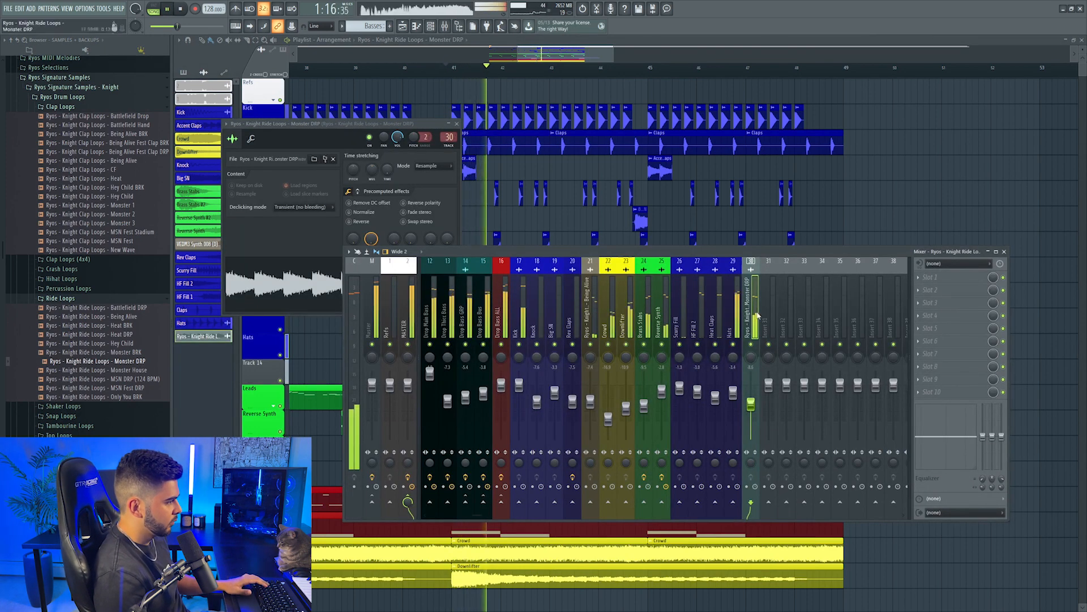
Name the ride loop's mixer track Ride with a blue colour and close the mixer.
right_click(753, 263)
click(775, 277)
click(815, 400)
click(927, 470)
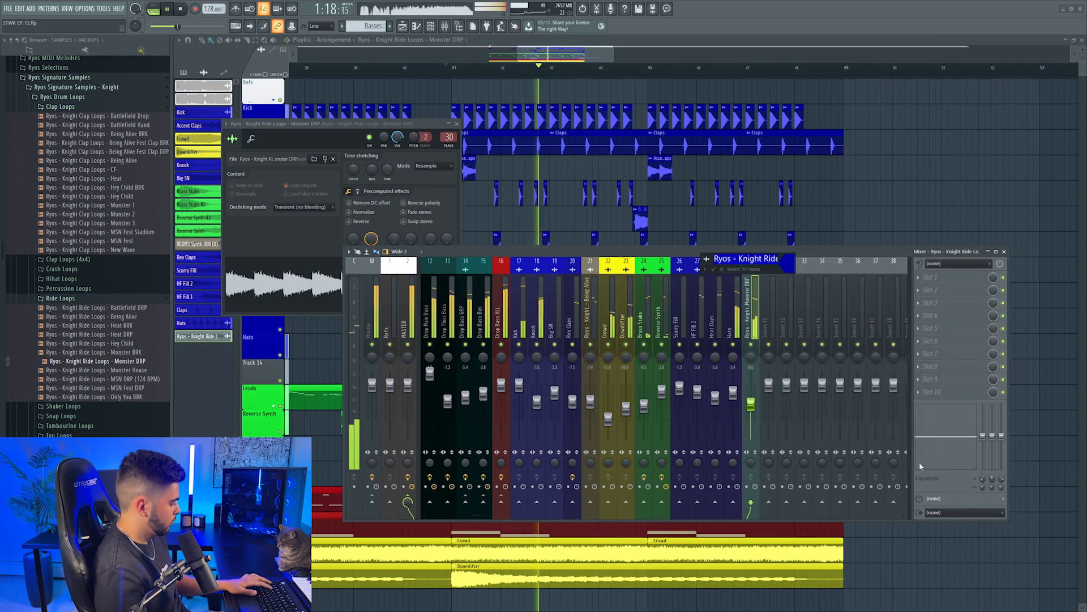
text(Ride)
key(Return)
key(F12)
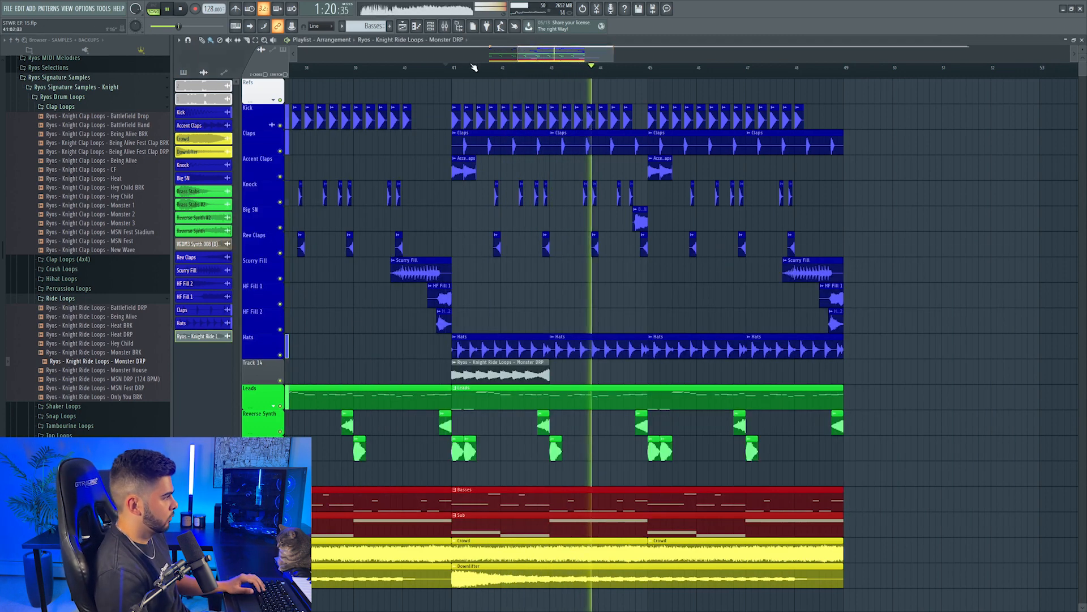
Repeat the ride loop clip from bar 43 to the end of the drop at bar 49.
key(space)
right_click(568, 373)
click(527, 373)
key(space)
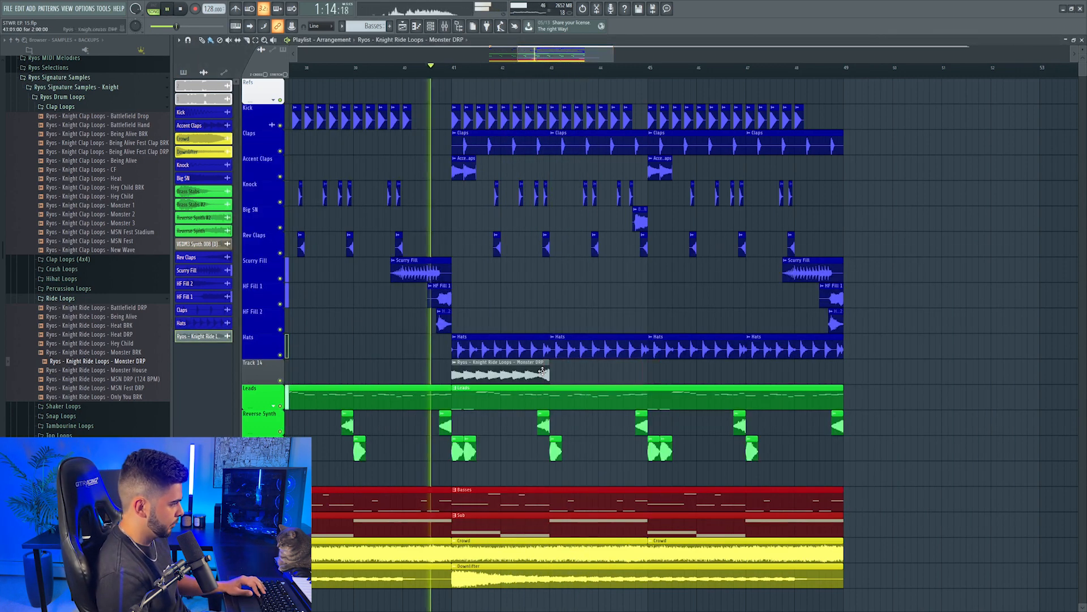
drag(566, 374, 773, 373)
Name the ride loop's playlist track Ride in blue and apply that name to its clips.
right_click(252, 373)
click(273, 365)
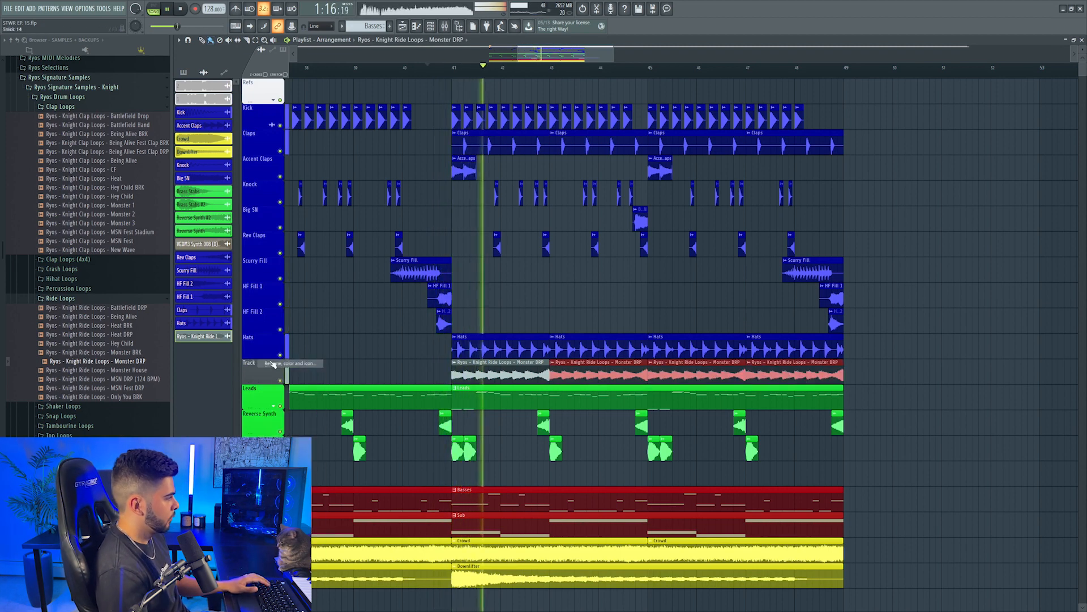
click(266, 355)
click(315, 495)
click(397, 561)
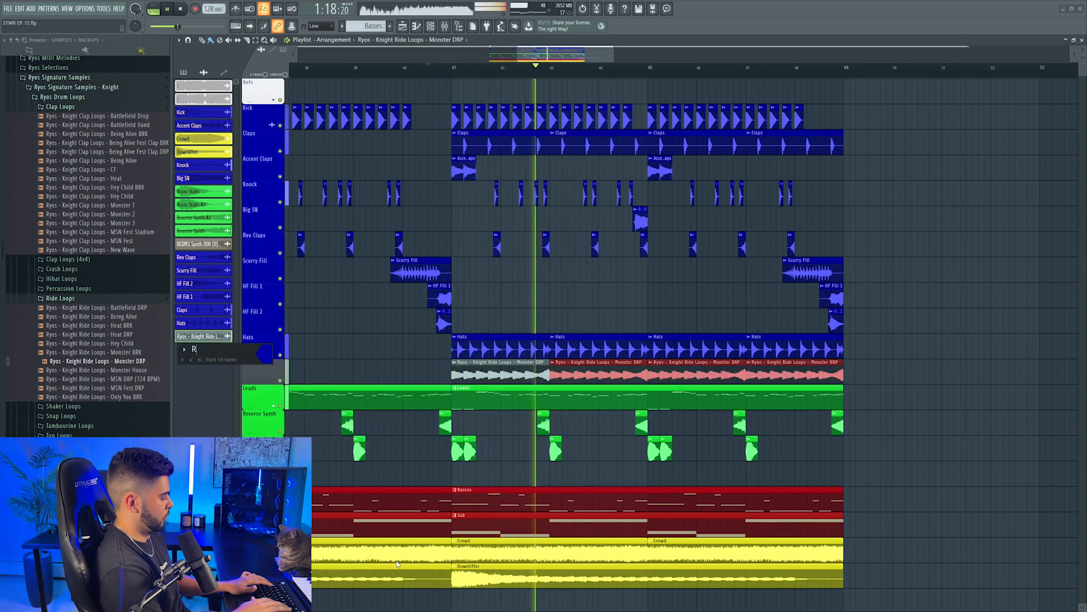
text(Ride)
key(Return)
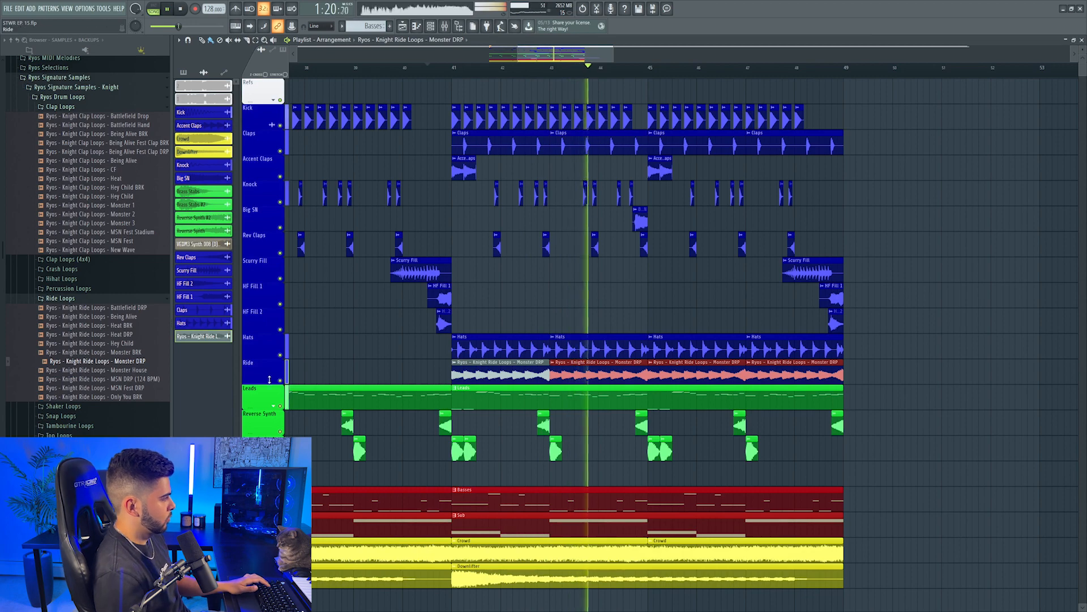
right_click(270, 361)
click(296, 396)
Place the Leads pattern at the Build marker on bar 25 and insert an empty track in the expanded Leads automation group.
scroll(539, 72, down, 3)
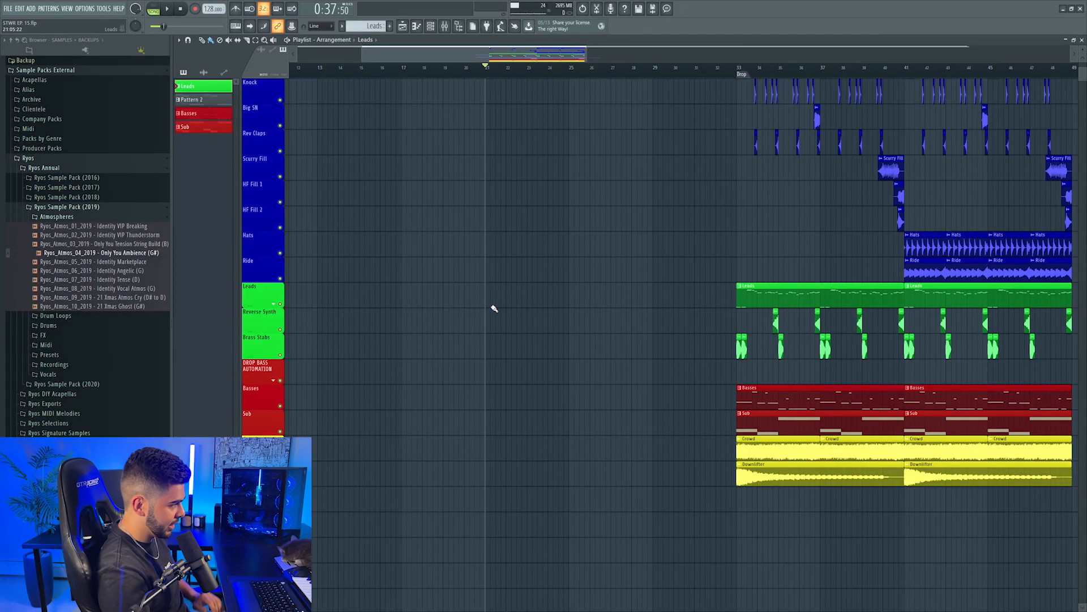
click(494, 304)
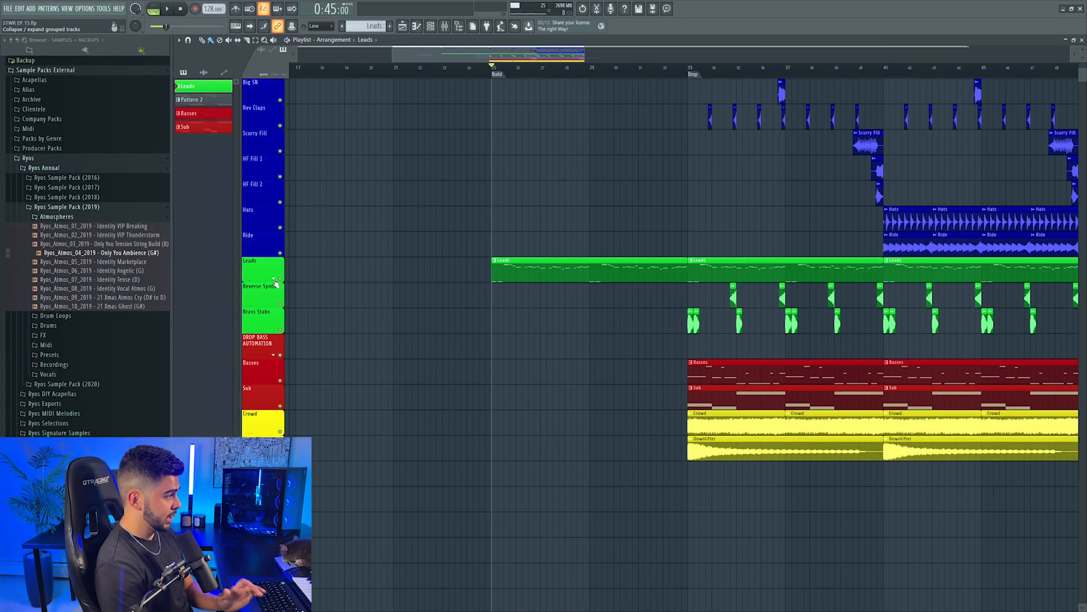
click(275, 280)
right_click(267, 286)
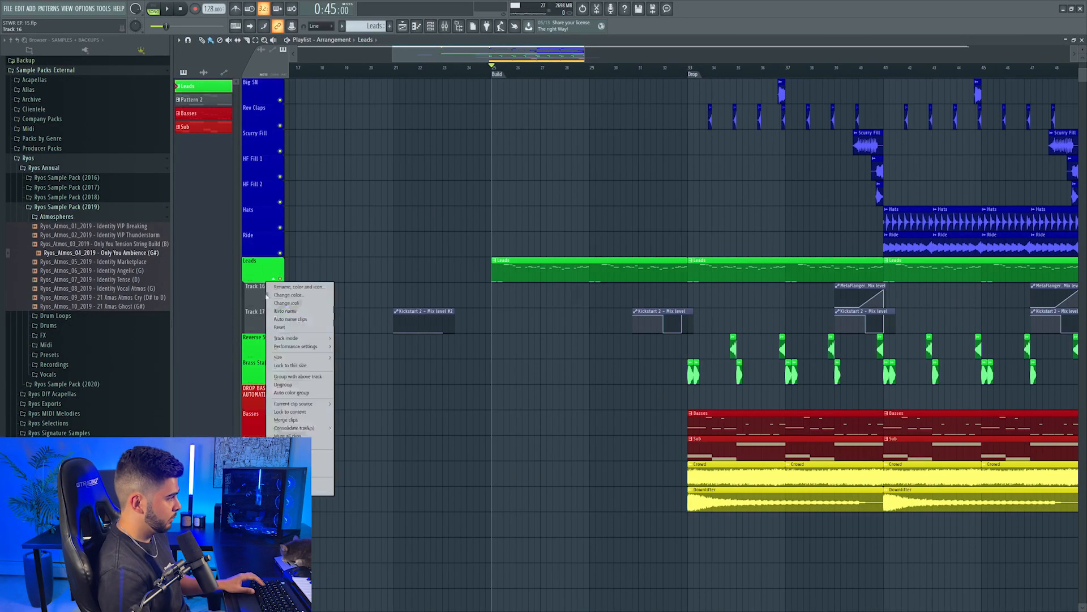
click(322, 445)
Loop the eight-bar build section and pull down the filter frequency in FabFilter Simplon on the LD GRP mixer track.
double_click(493, 72)
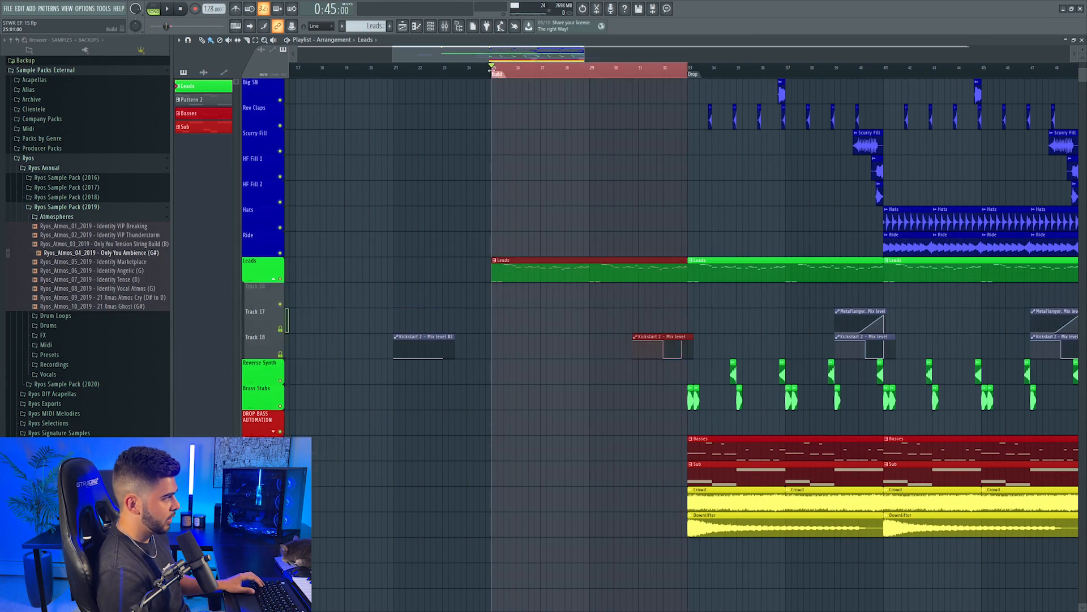
click(446, 28)
scroll(521, 309, up, 5)
click(503, 314)
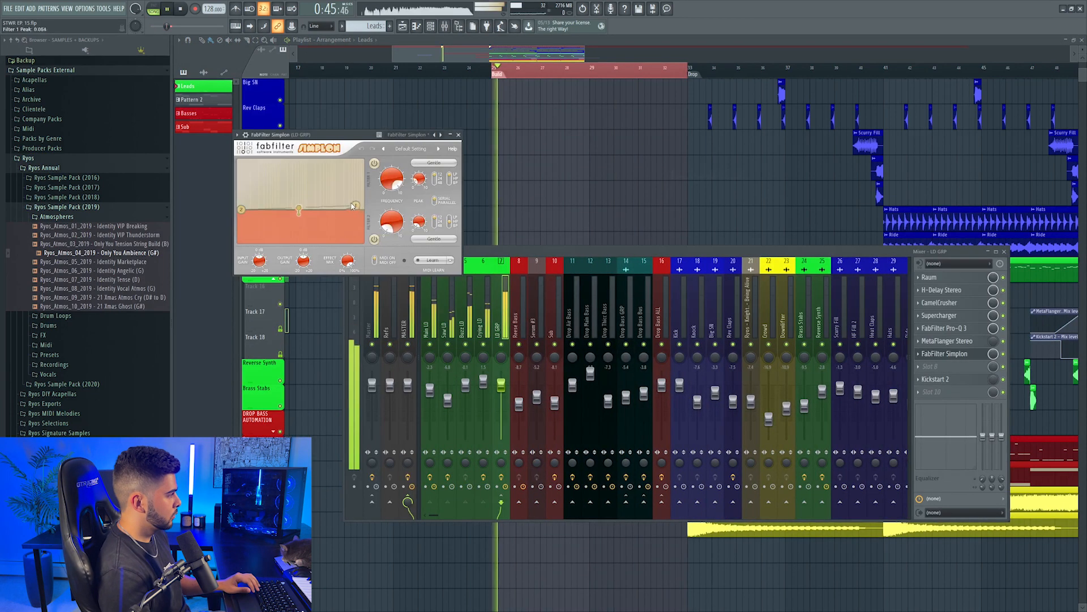
drag(353, 205, 305, 196)
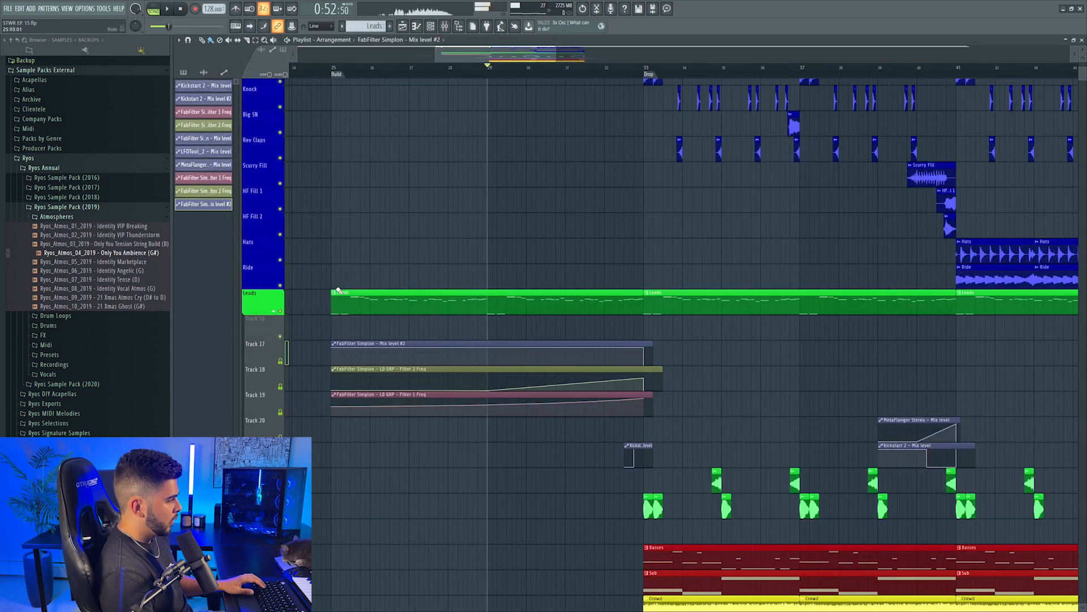
Make the build's Leads clip a unique pattern and delete the melody notes at its end.
right_click(333, 295)
click(358, 349)
double_click(544, 306)
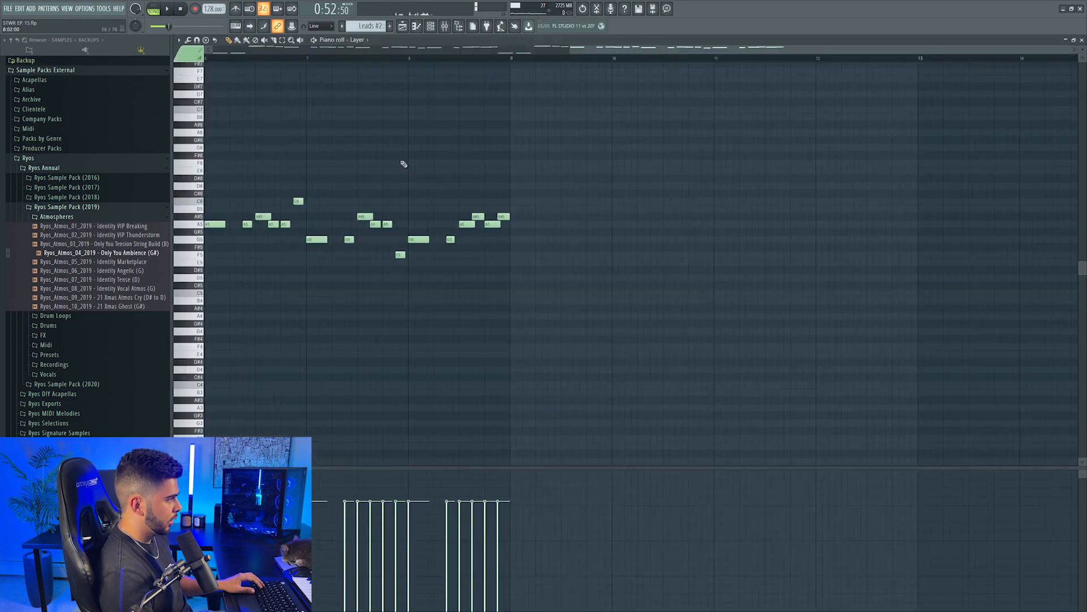
scroll(414, 64, down, 3)
scroll(419, 63, up, 2)
key(space)
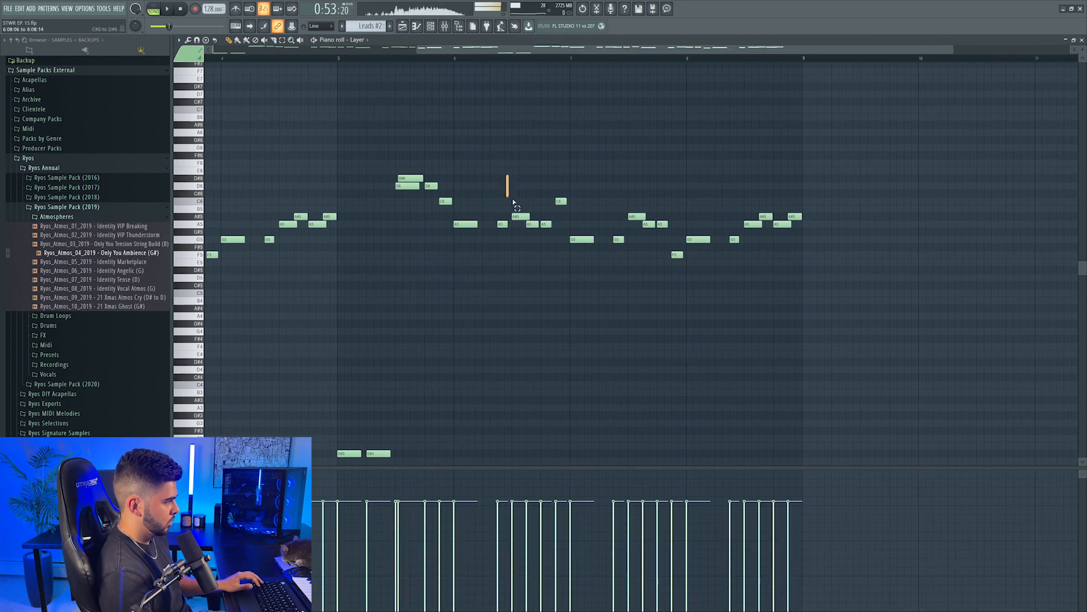
drag(513, 199, 869, 291)
key(Delete)
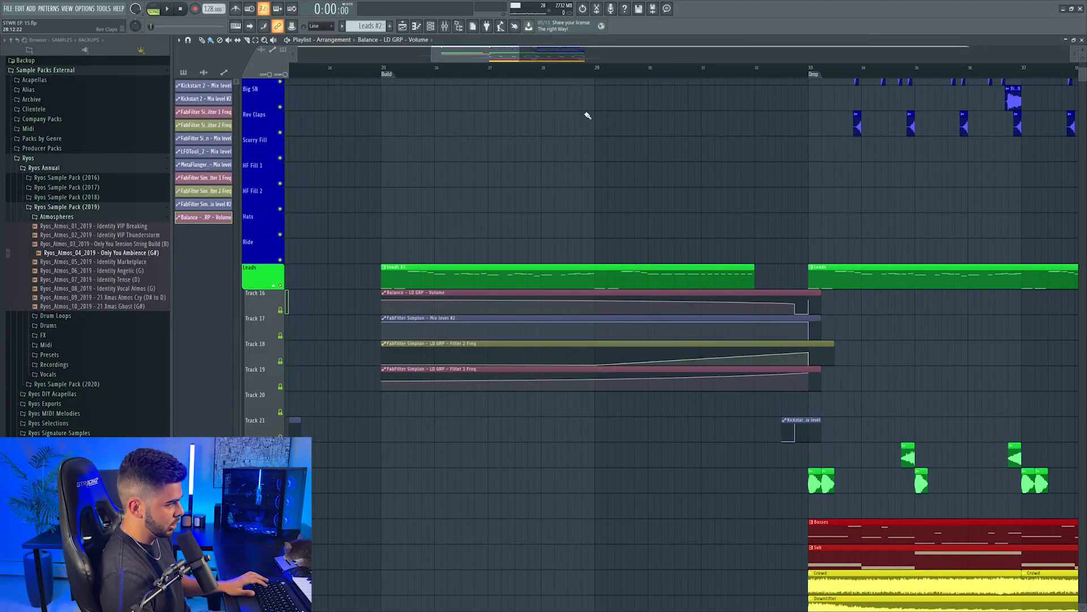
Create a red Snare Build pattern and place it at bar 25 on a new track above Leads.
drag(621, 68, 607, 68)
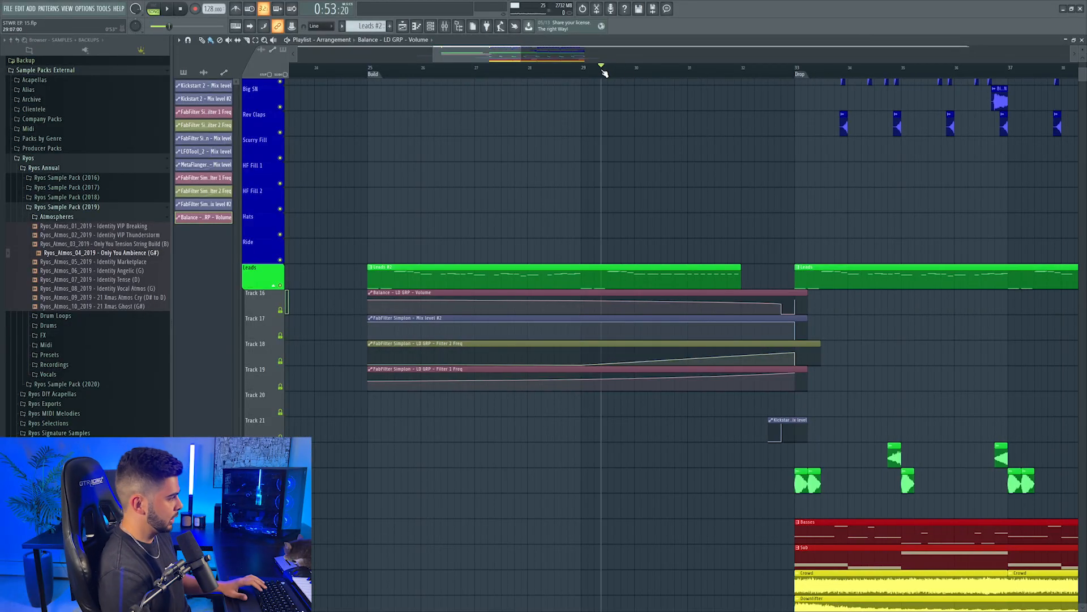
scroll(603, 71, down, 3)
click(492, 67)
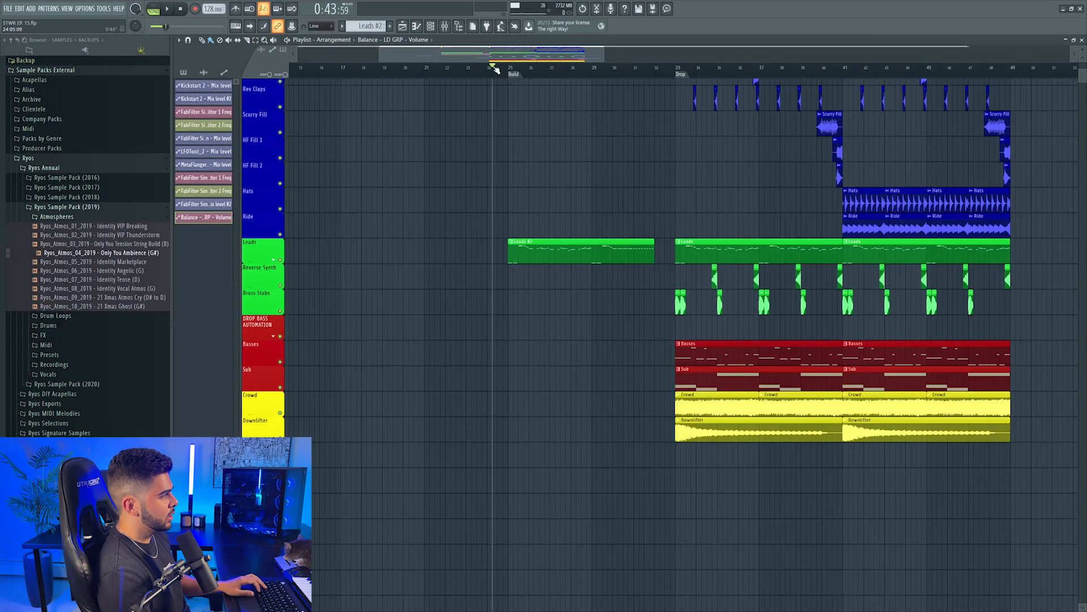
scroll(522, 207, up, 5)
scroll(296, 296, down, 8)
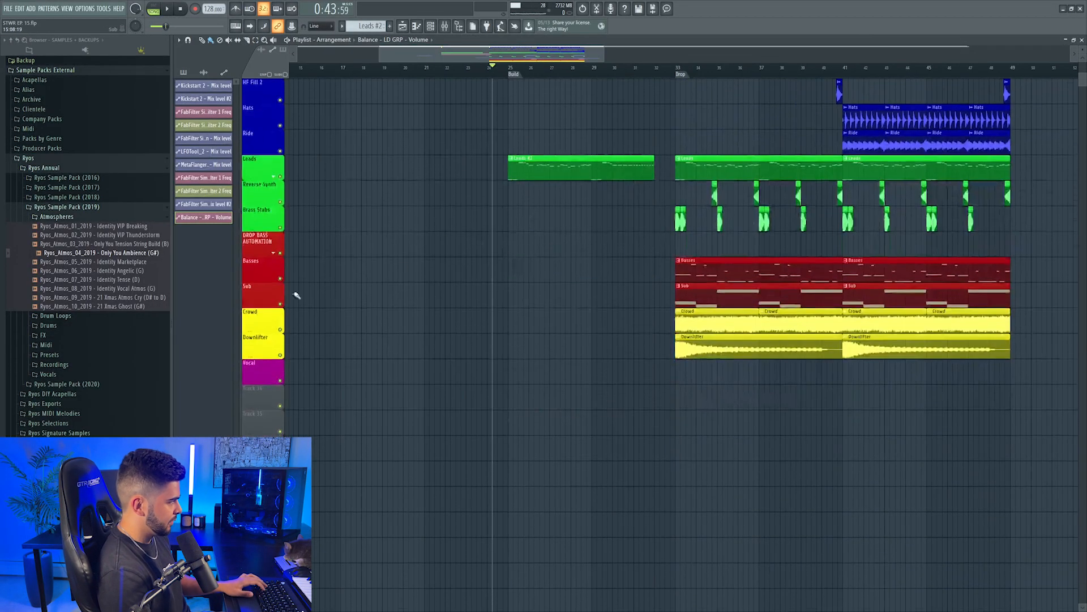
click(389, 26)
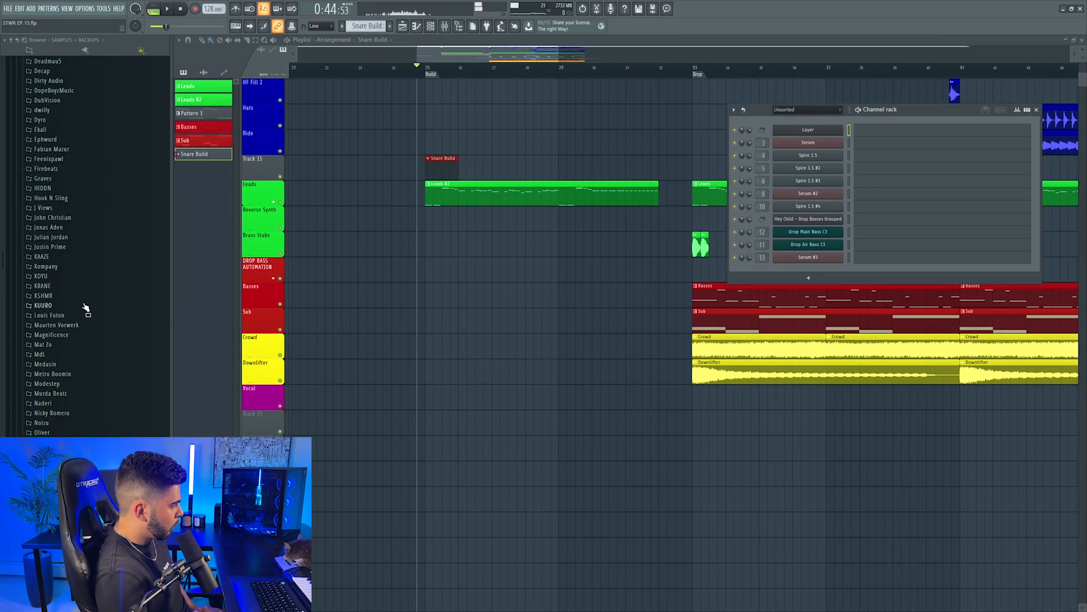
Open the Drums folder of Sounds of KSHMR Vol. 4 - Complete Edition to source a snare for the build.
click(63, 298)
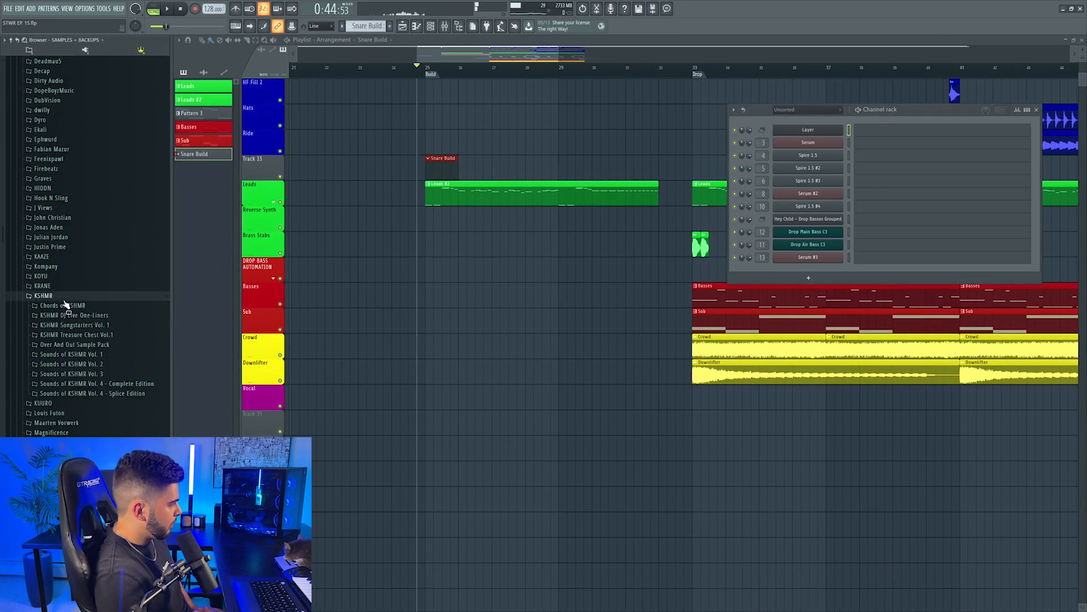
click(105, 384)
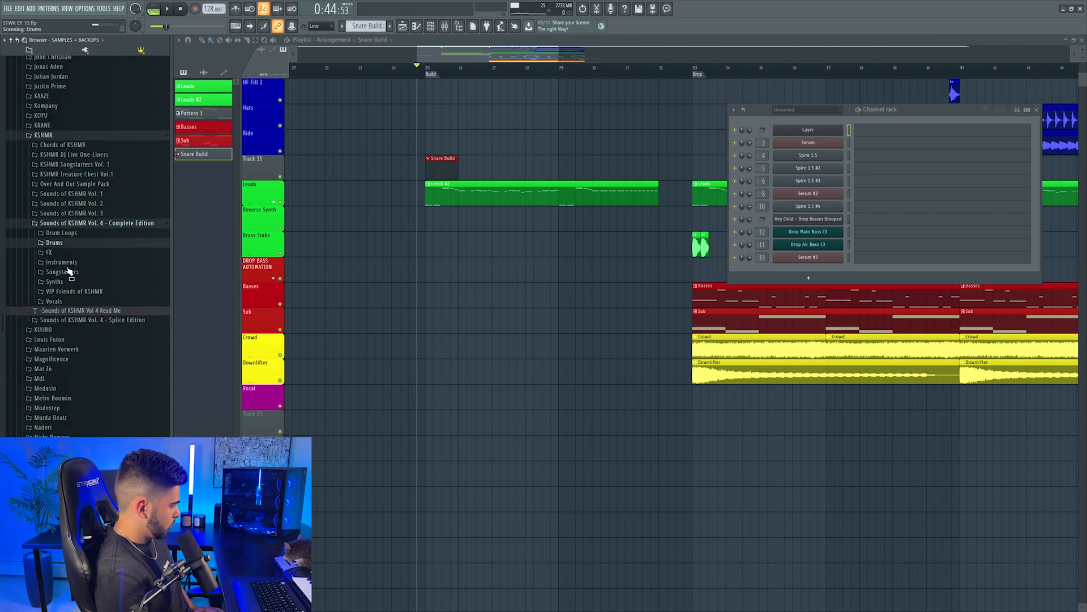
click(54, 243)
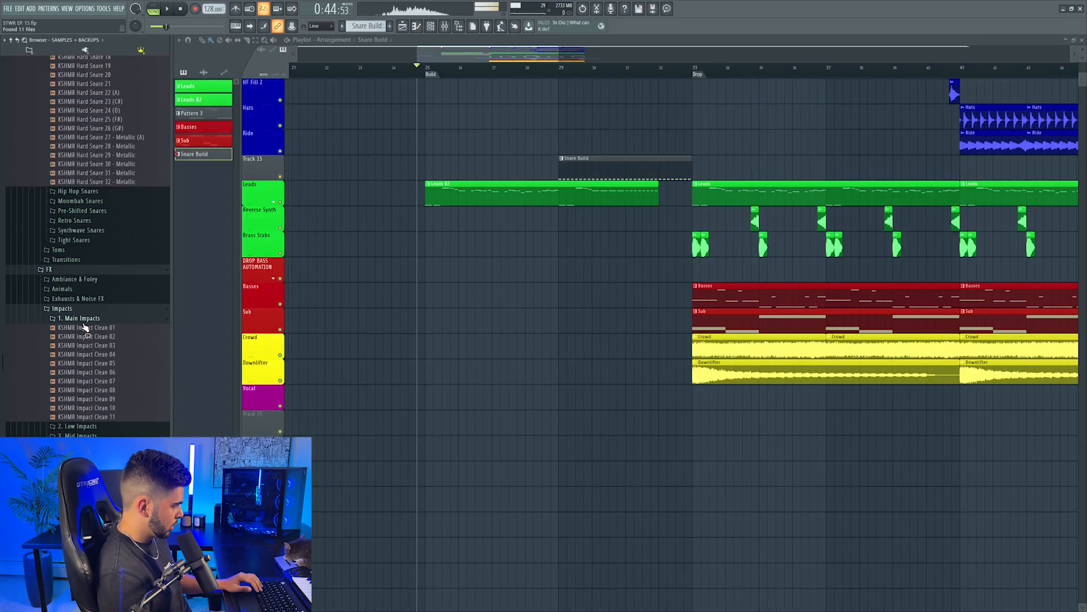
Place the KSHMR Impact Angry 11 sample on Track 35 so its peak lands on the Build marker at bar 25.
drag(180, 346, 422, 422)
key(space)
scroll(428, 400, up, 5)
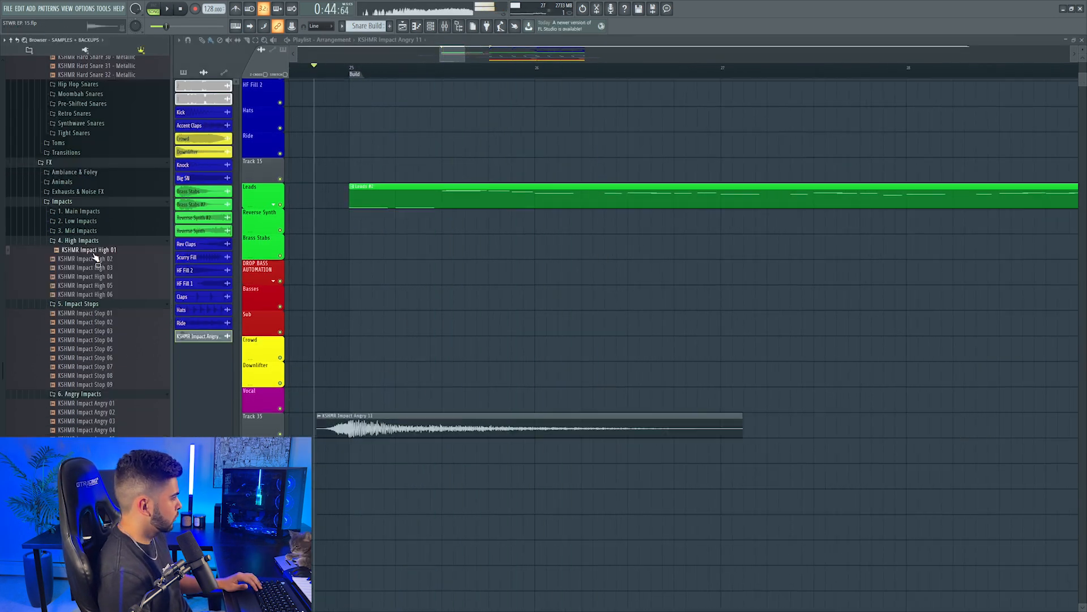
Place KSHMR Impact High 01 at bar 25 beneath the angry impact and set its mixer volume to about -1.9 dB.
drag(99, 253, 348, 455)
drag(349, 455, 348, 454)
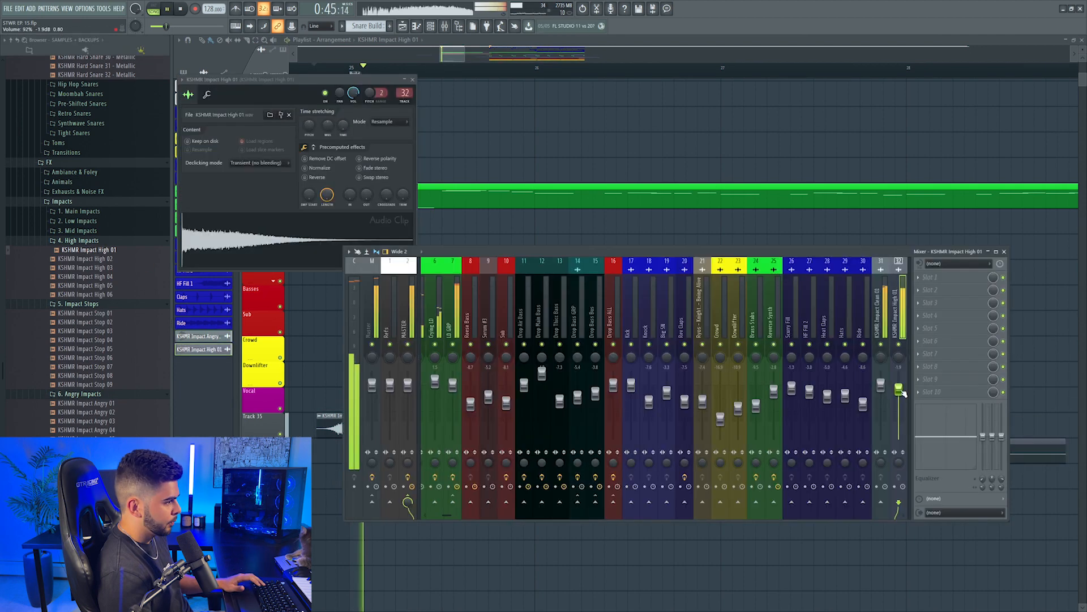
key(F12)
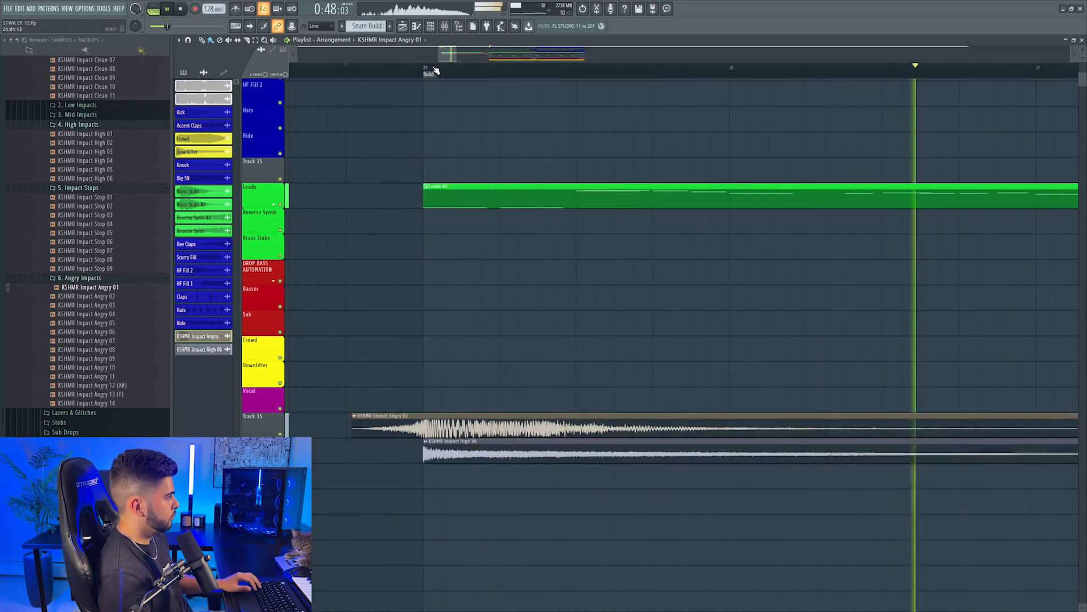
Name the yellow impact clips Impact Low and Impact High, and label the snare pattern's track Snare Build in blue.
scroll(436, 71, down, 3)
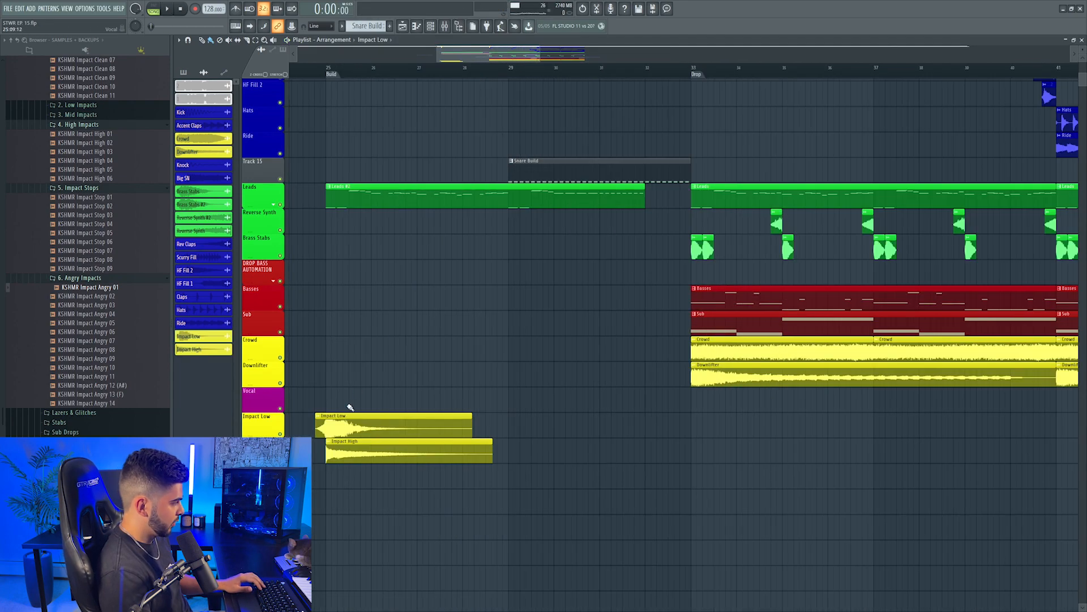
double_click(346, 416)
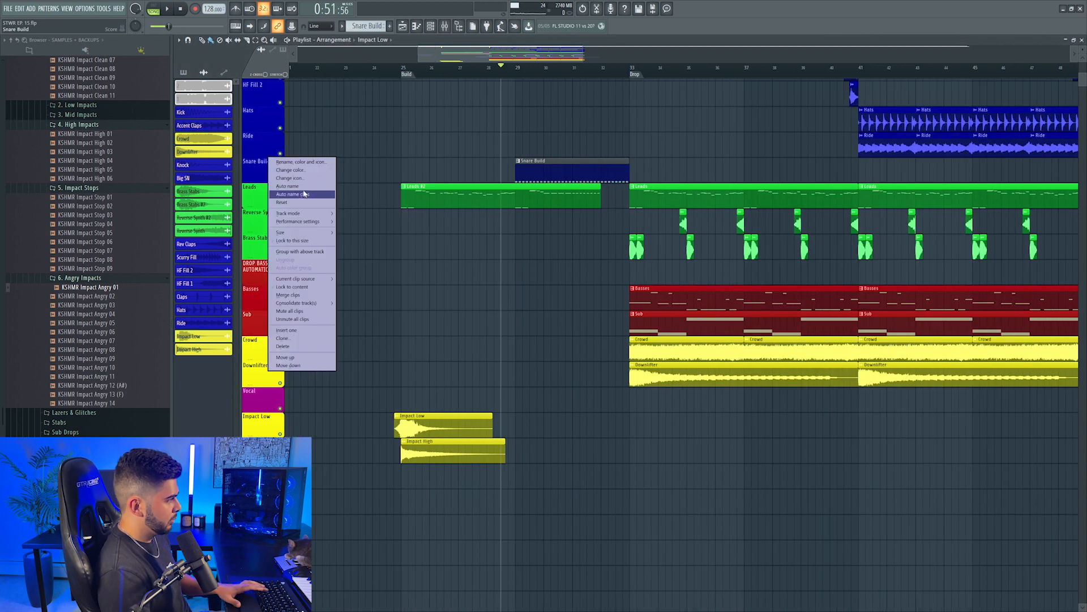
scroll(439, 50, right, 4)
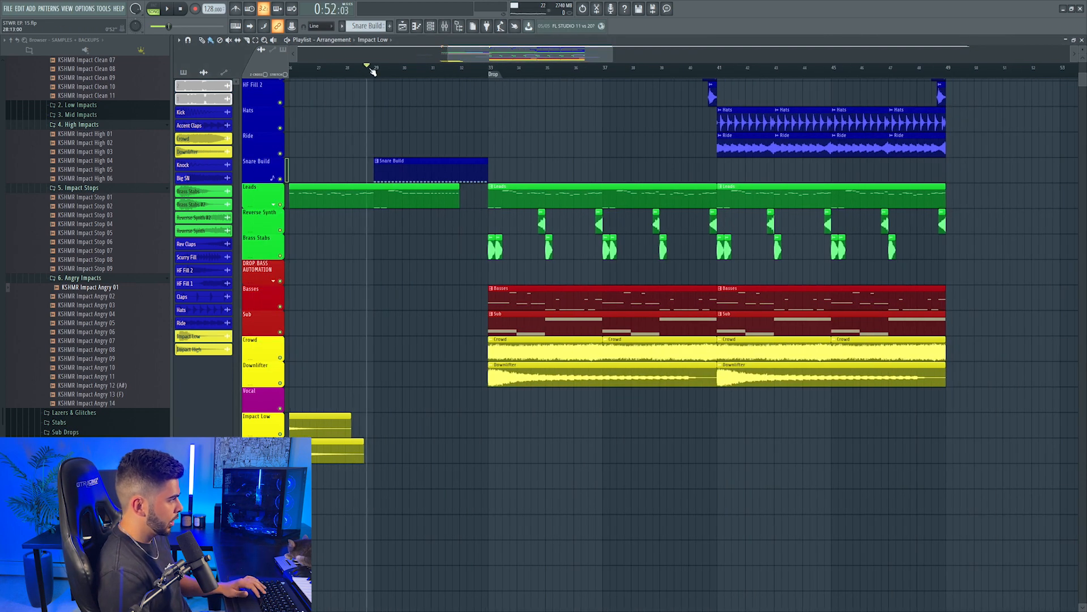
Offset a copy of the KSHMR Hard Snare 03 hits in the Snare Build pattern to double them into a sixteenth-note roll.
click(444, 28)
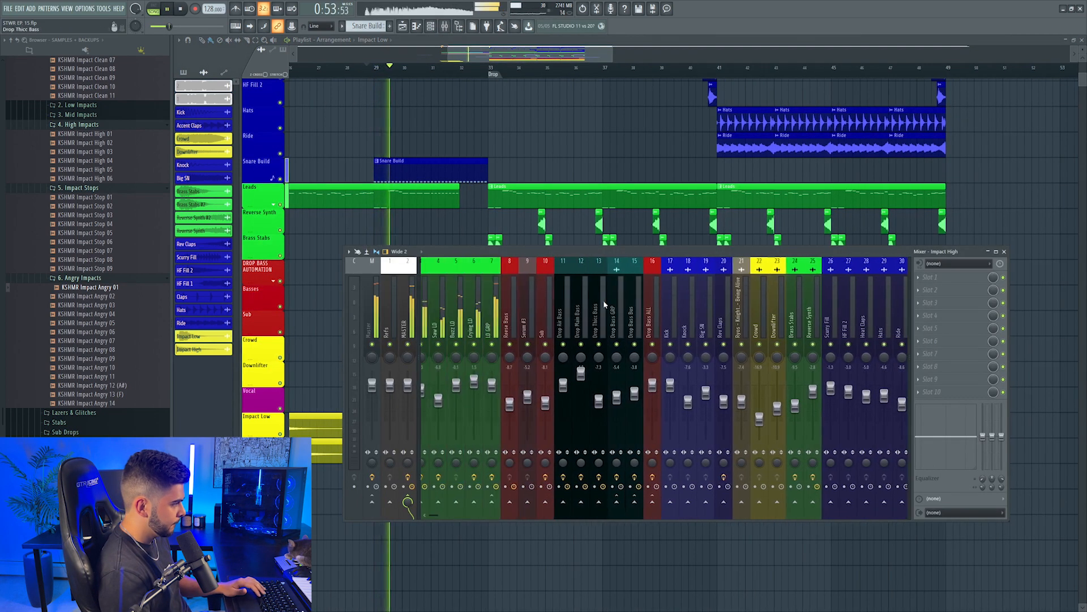
drag(520, 55, 511, 54)
double_click(457, 167)
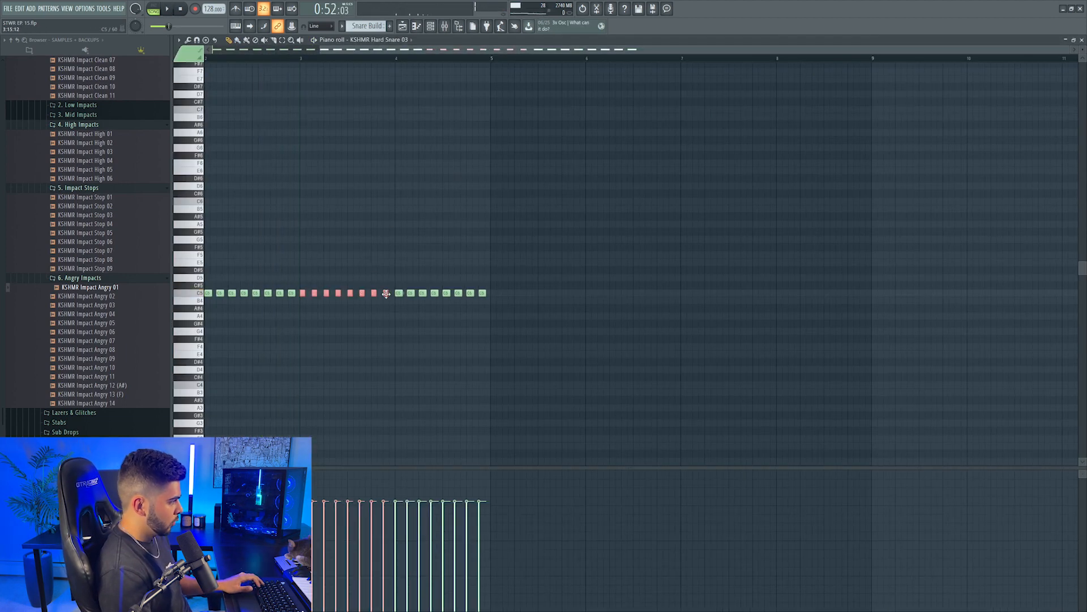
drag(386, 293, 393, 293)
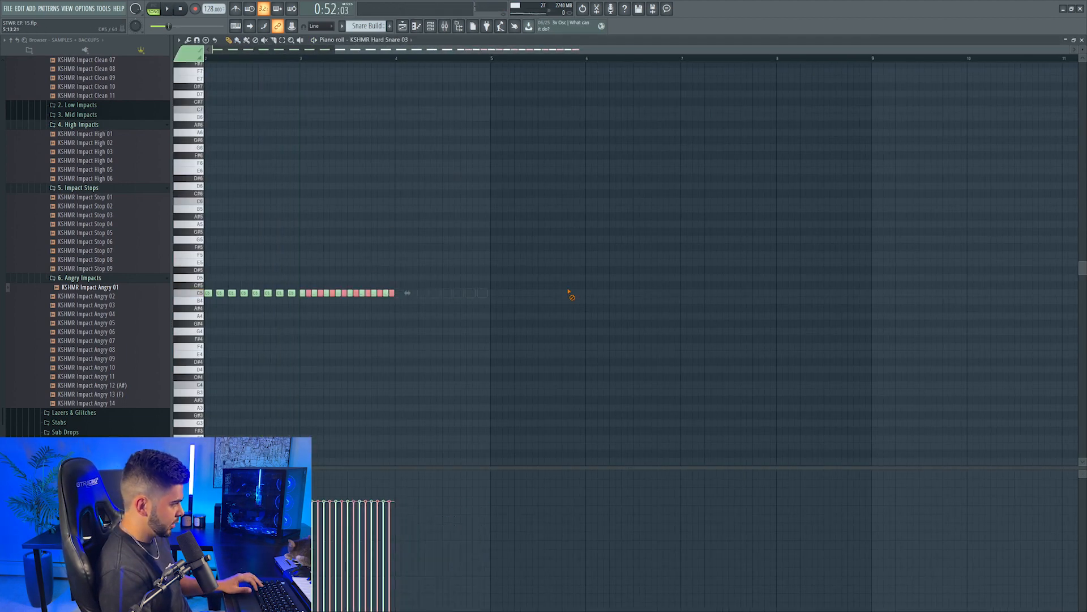
key(space)
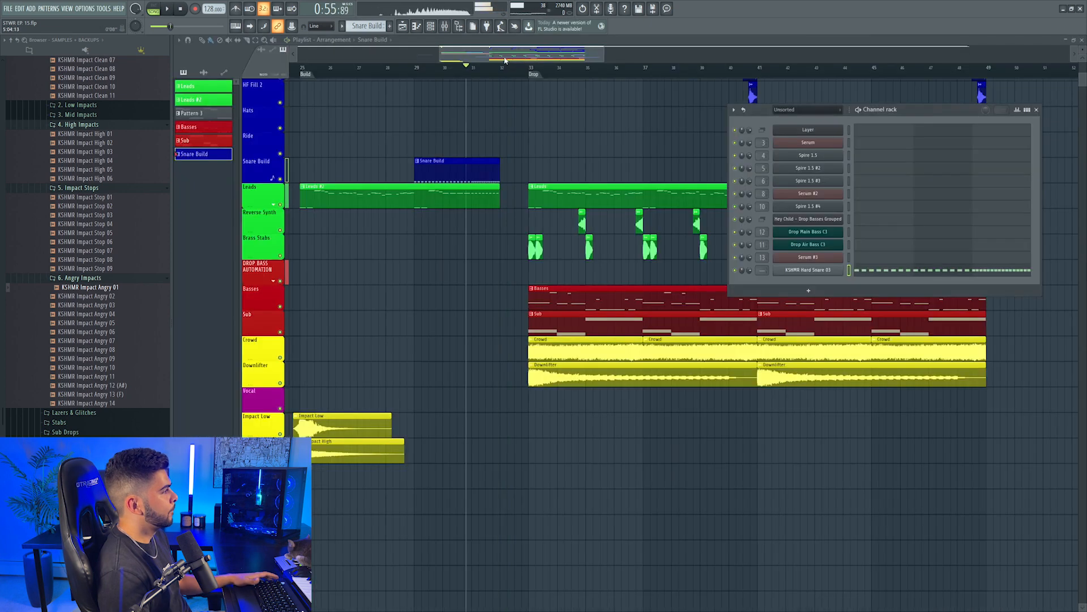
Add KSHMR Hip Hop Snare 28 - Trappy as a second snare channel in the Snare Build pattern.
click(584, 51)
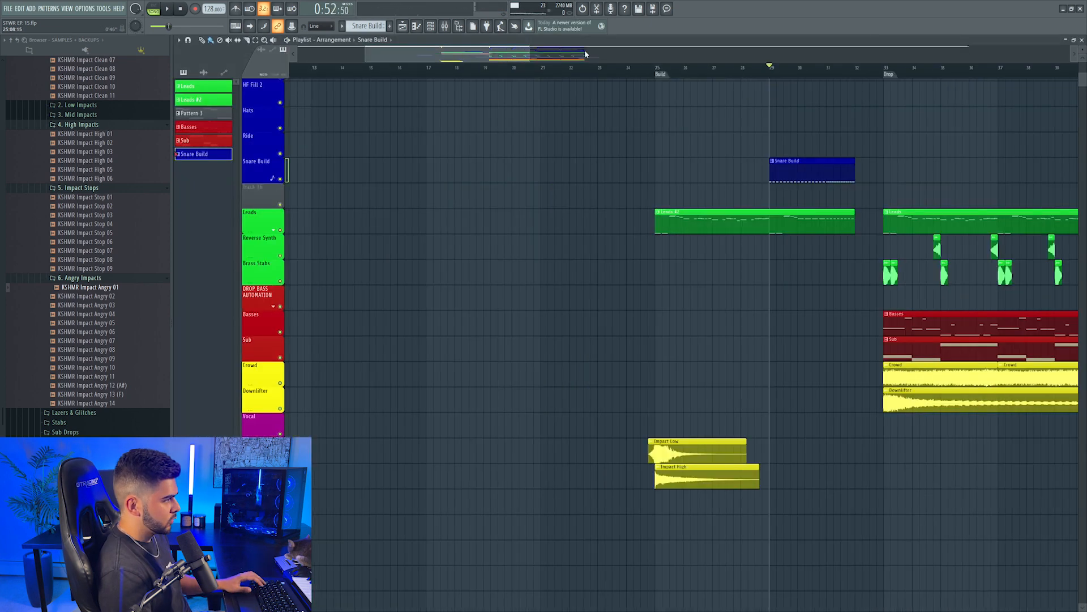
drag(531, 59, 554, 59)
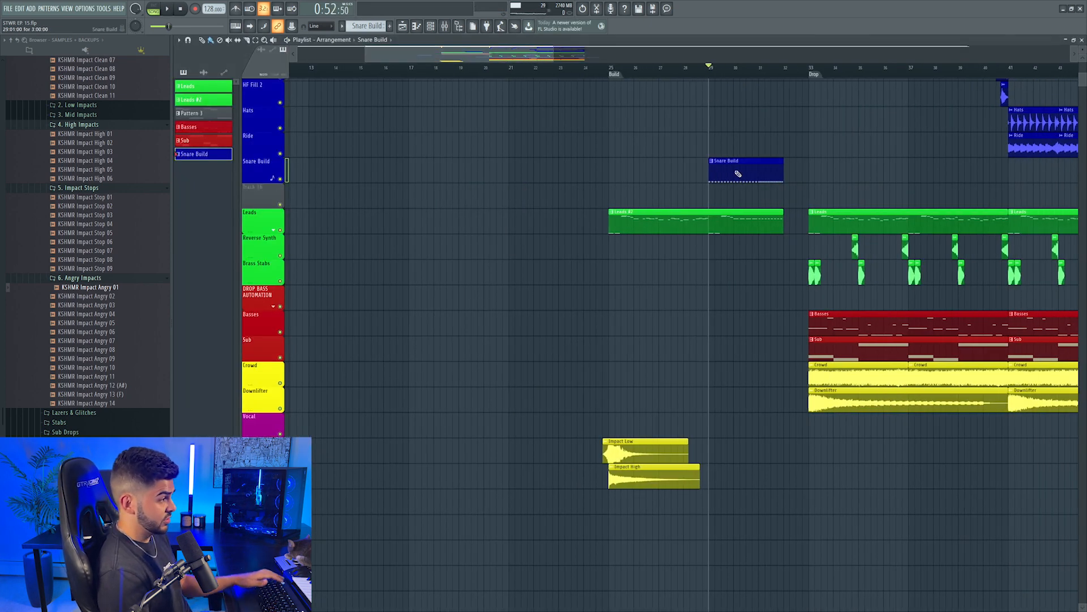
key(F6)
scroll(137, 346, down, 15)
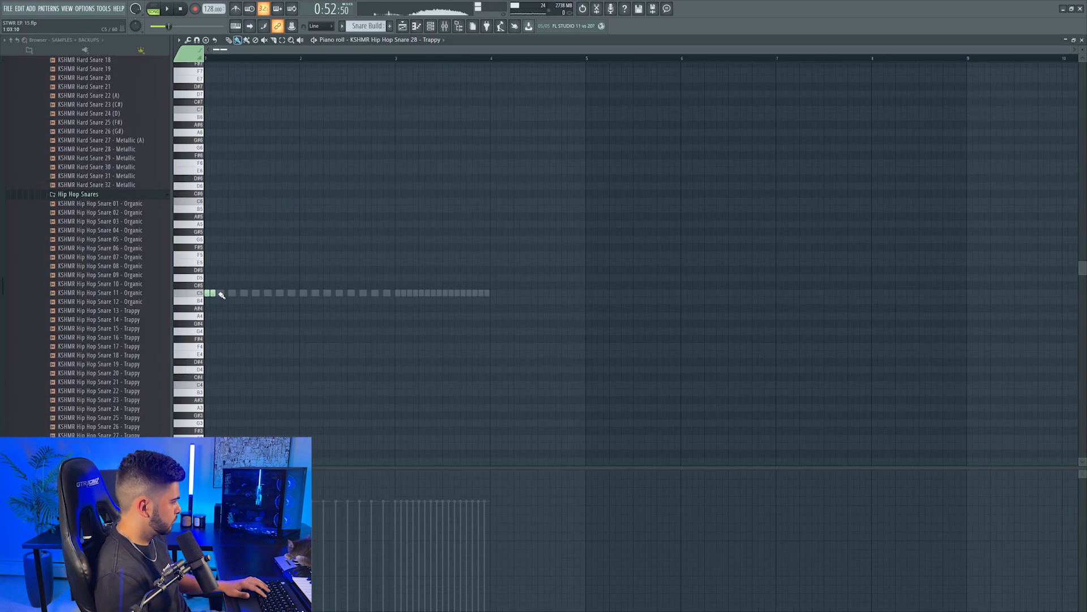
Paint continuous sixteenth-note C5 hits for the hip hop snare across the three bars of the Snare Build pattern.
drag(222, 295, 385, 295)
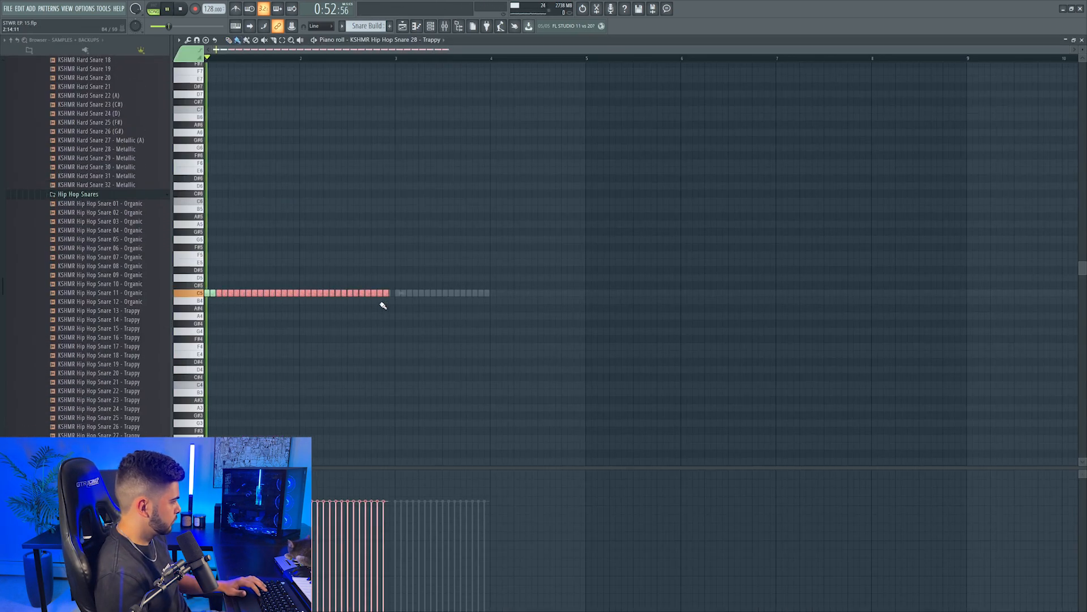
key(space)
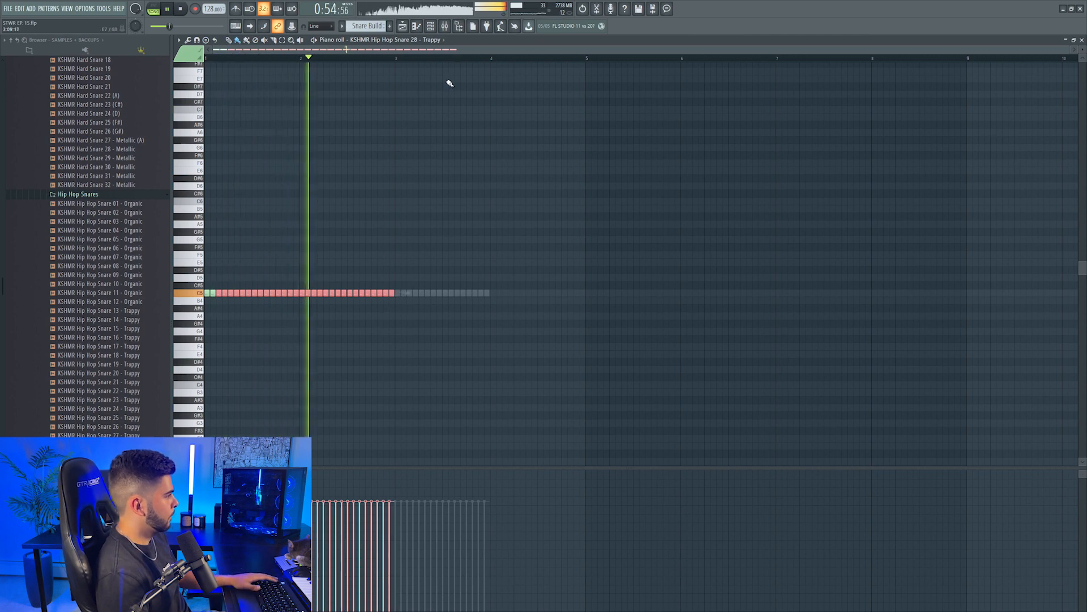
scroll(459, 55, up, 4)
drag(423, 295, 755, 294)
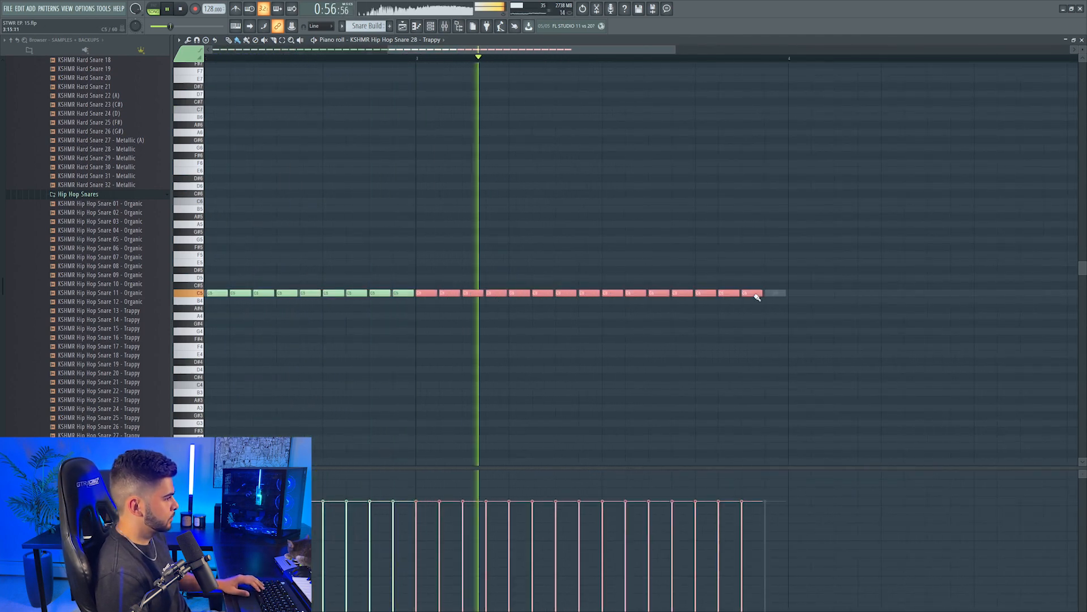
key(F5)
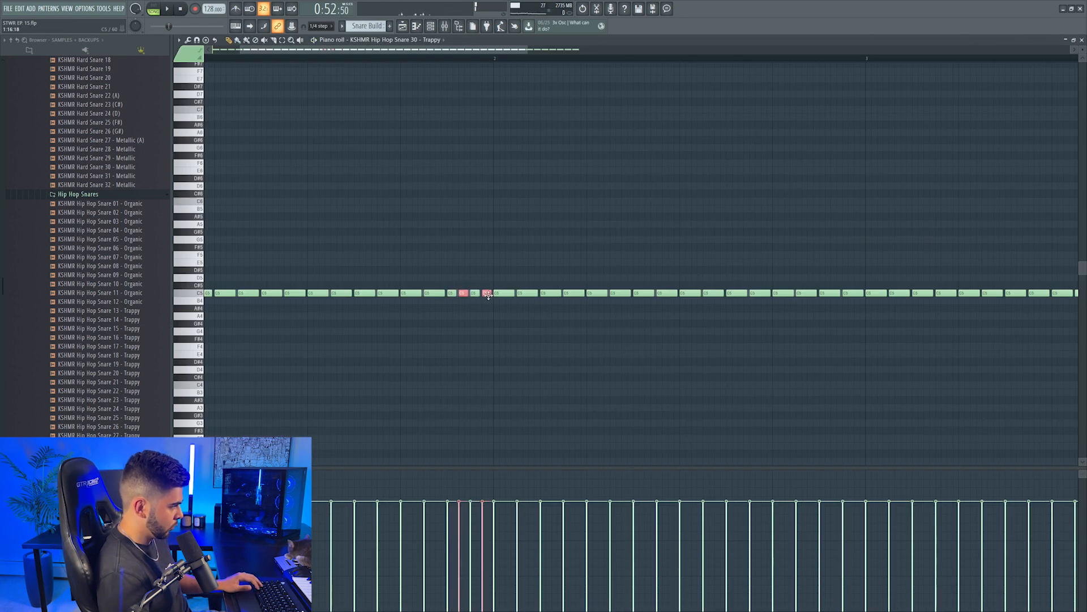
Chop the hip hop snare's bar-end hits into thirty-second notes and swap its sample for KSHMR Hip Hop Snare 34 - Trappy.
key(space)
drag(407, 51, 464, 56)
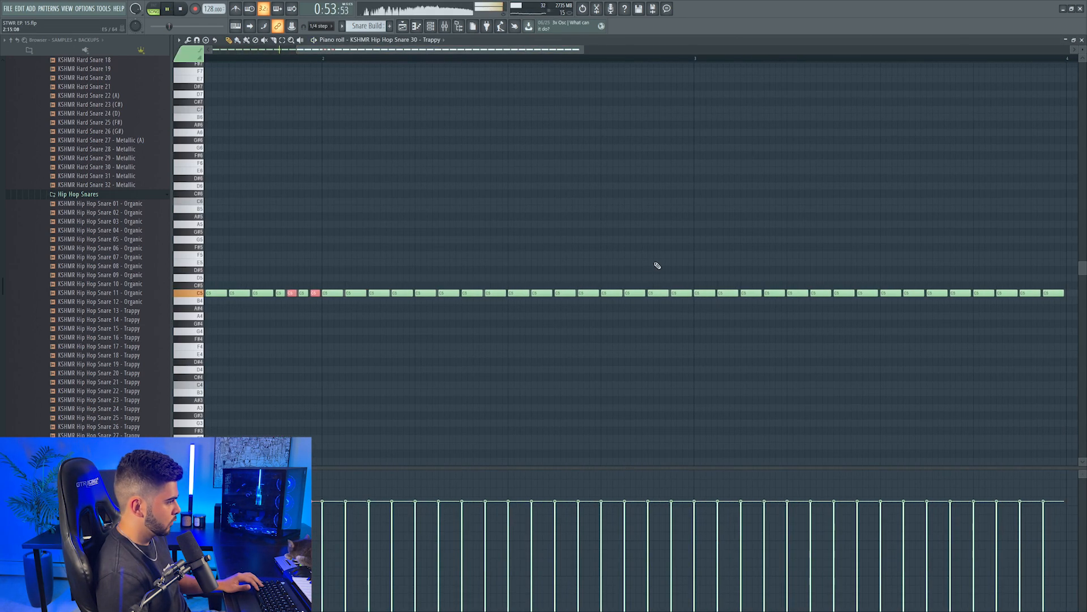
drag(662, 282, 679, 294)
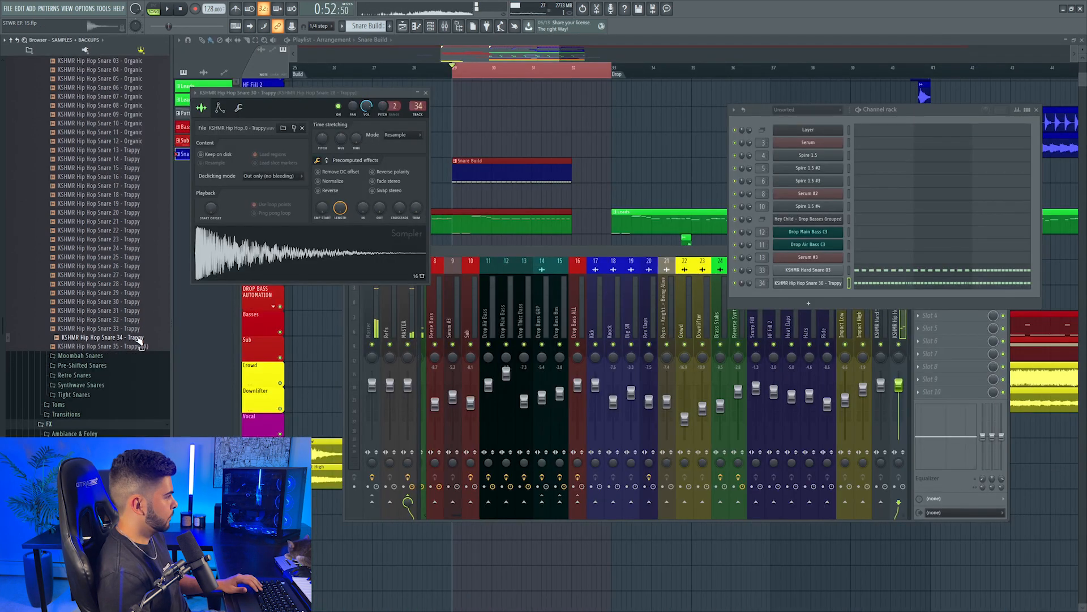
drag(138, 338, 253, 248)
key(space)
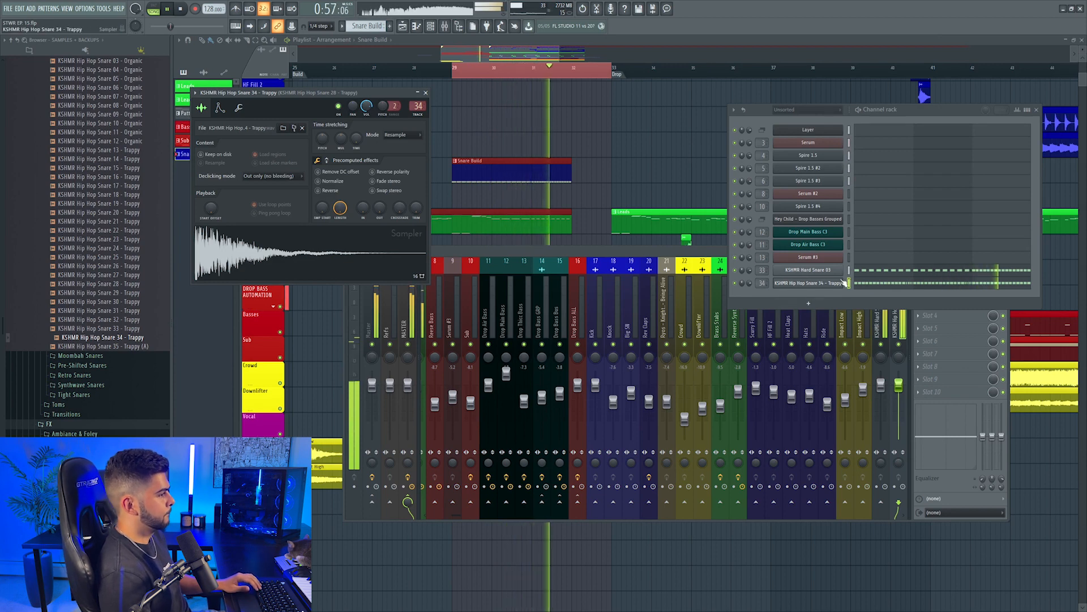
Automate the Hip Hop Snare 34 channel pitch to rise from bar 29 to bar 32, and set its mixer volume to about -2.2 dB.
right_click(383, 110)
click(408, 177)
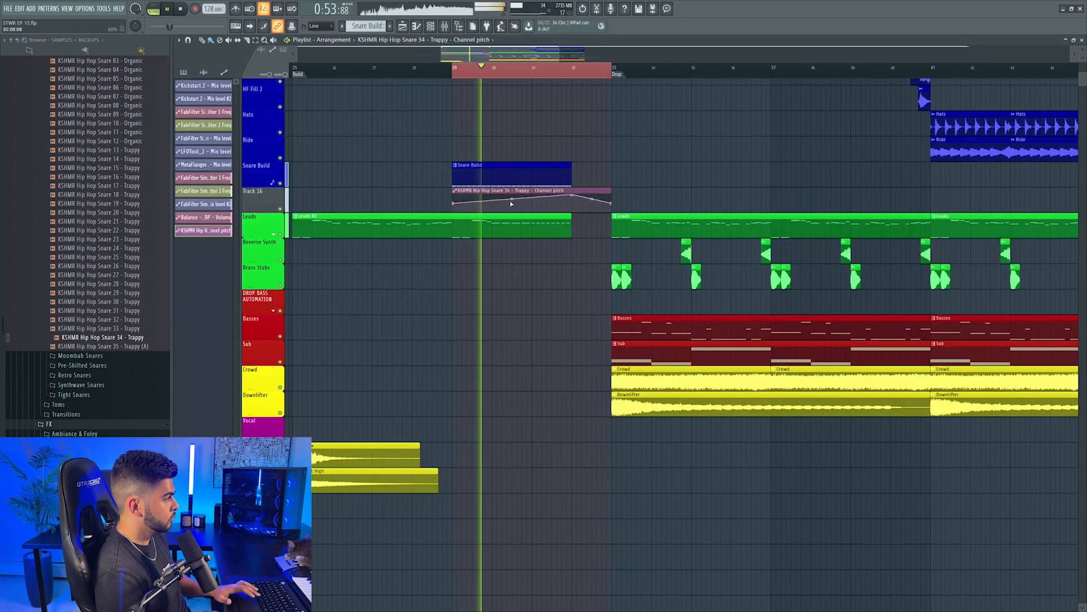
click(445, 27)
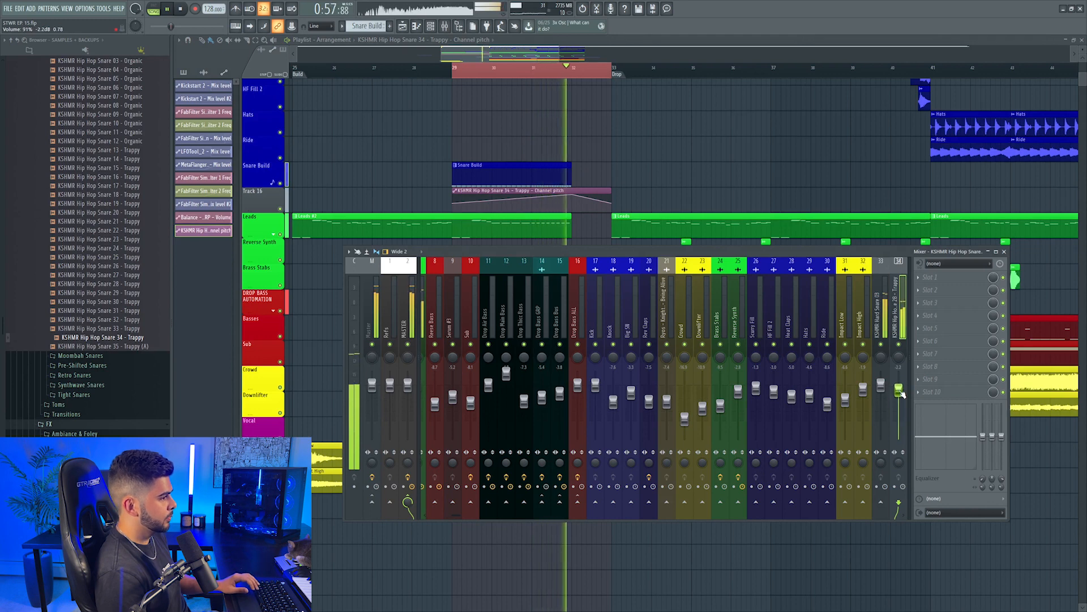
scroll(899, 390, down, 3)
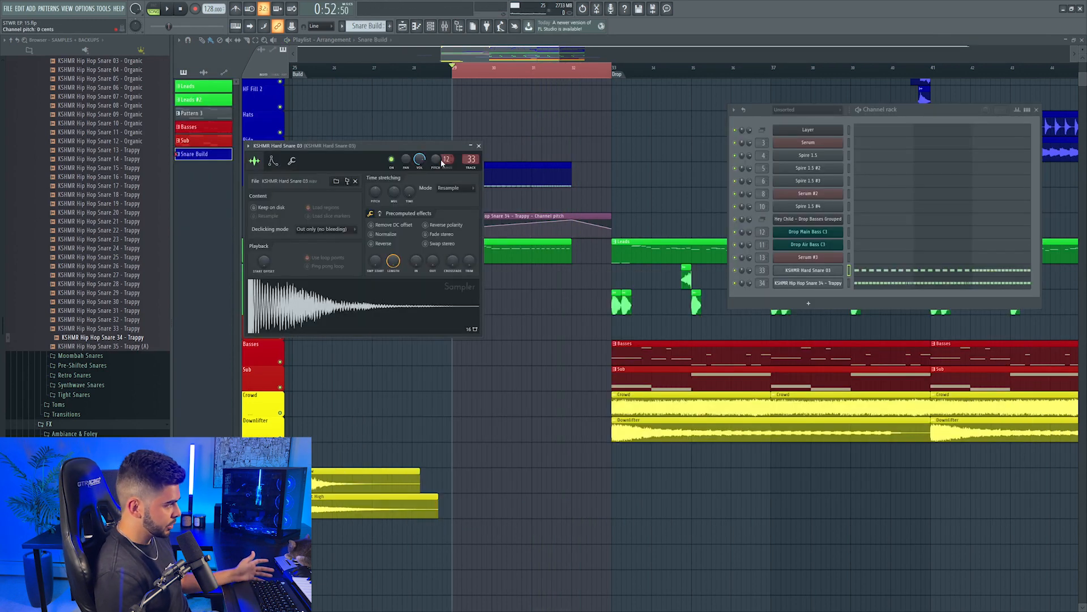
Create a channel pitch automation clip for KSHMR Hard Snare 03 and align it with bar 29 on Track 16.
right_click(436, 160)
click(464, 193)
key(F12)
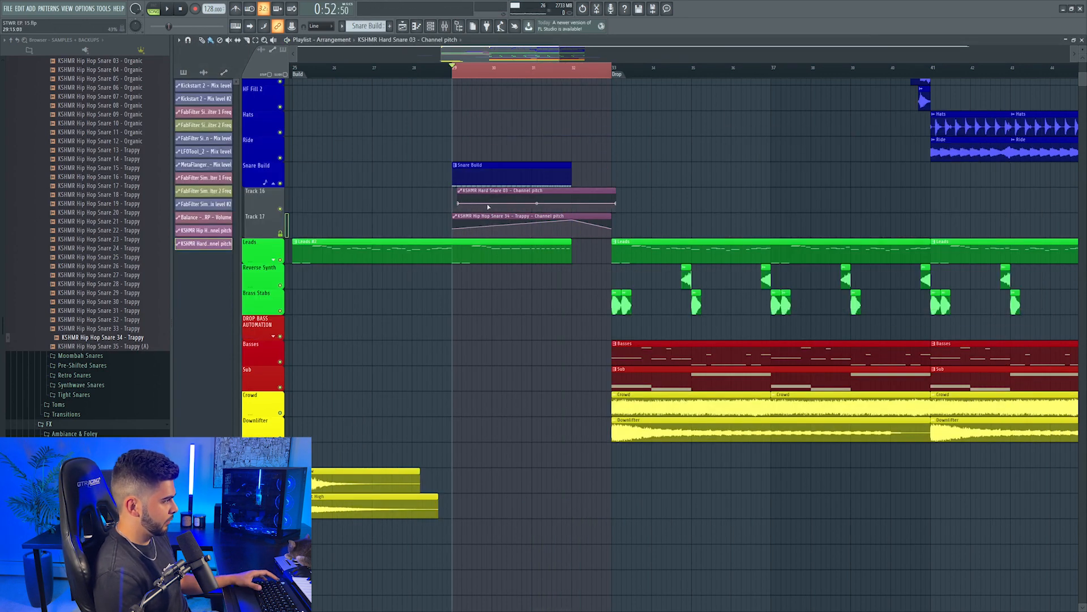
key(space)
shift+click(280, 210)
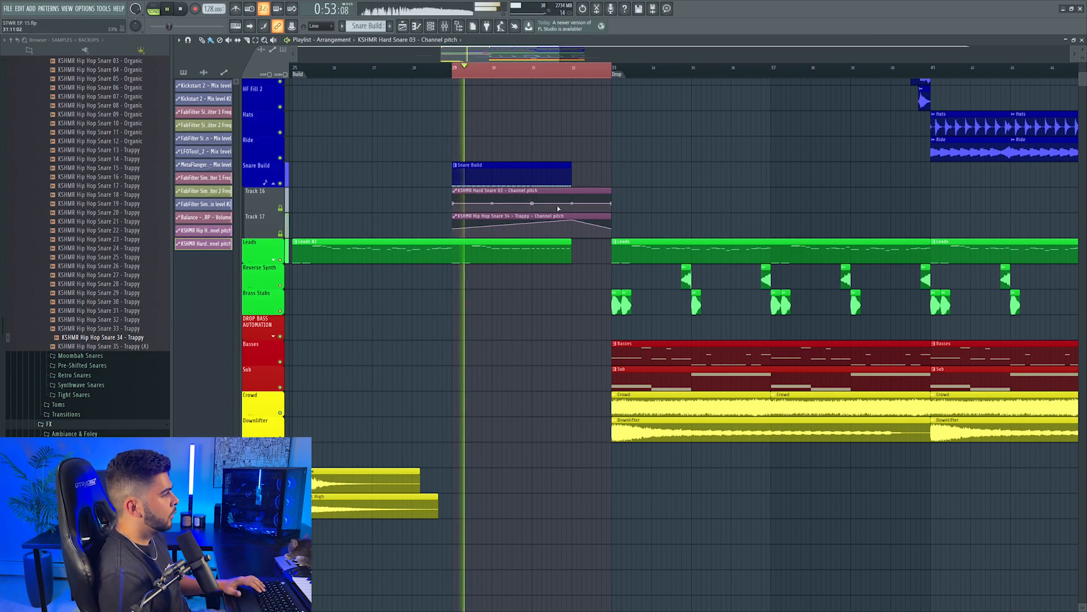
Shape the Hard Snare 03 pitch automation to stay flat until bar 31 and rise to a peak at bar 32.
right_click(571, 195)
right_click(571, 198)
right_click(572, 199)
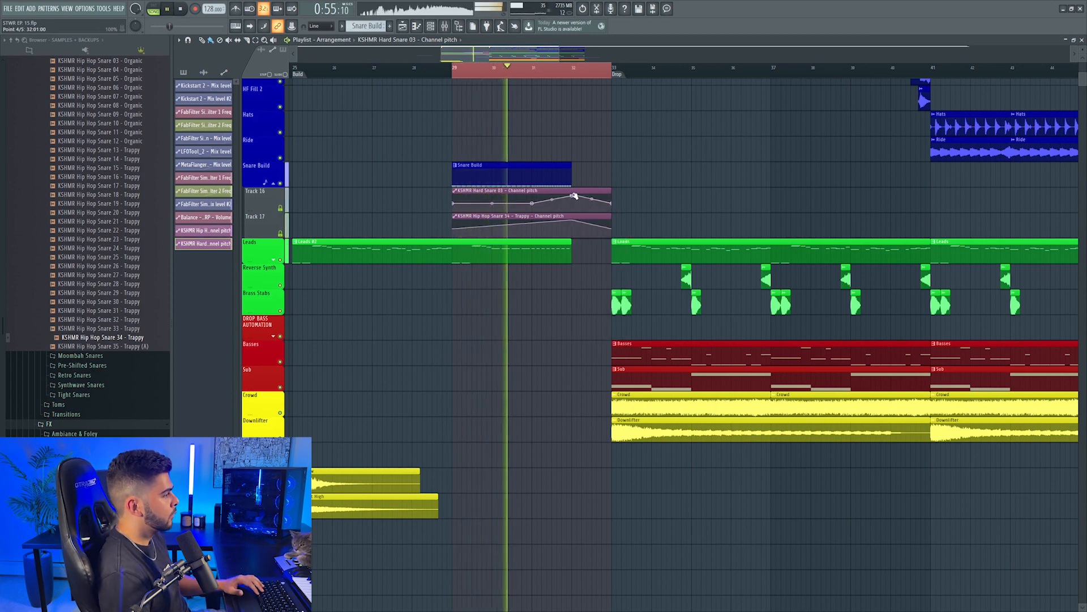
right_click(573, 201)
click(600, 346)
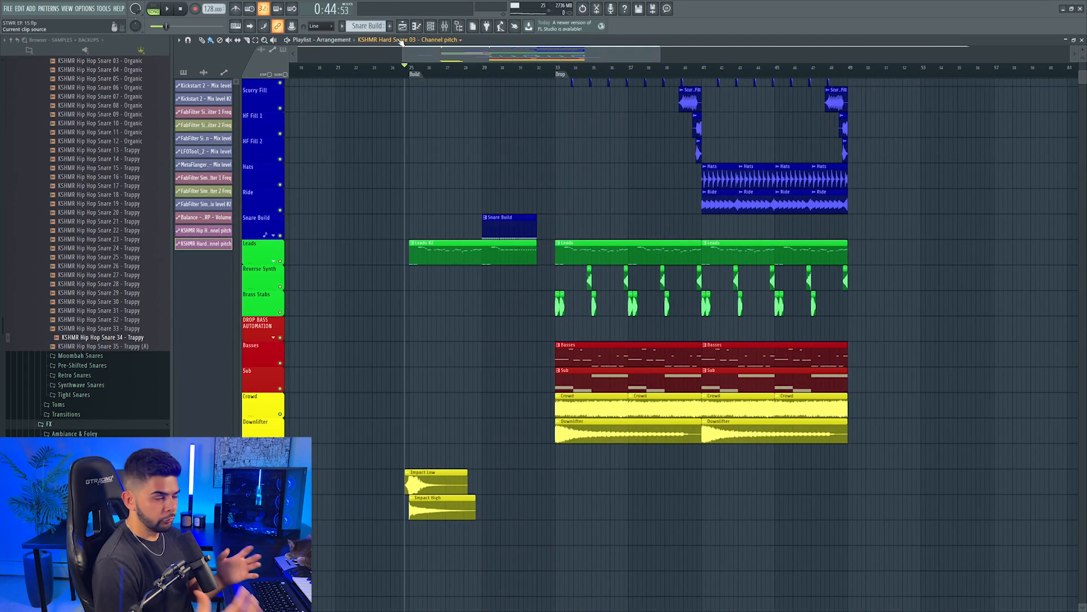
Set up a red pattern named Reese Drone and place it at bar 25 on its own track below Sub.
click(390, 27)
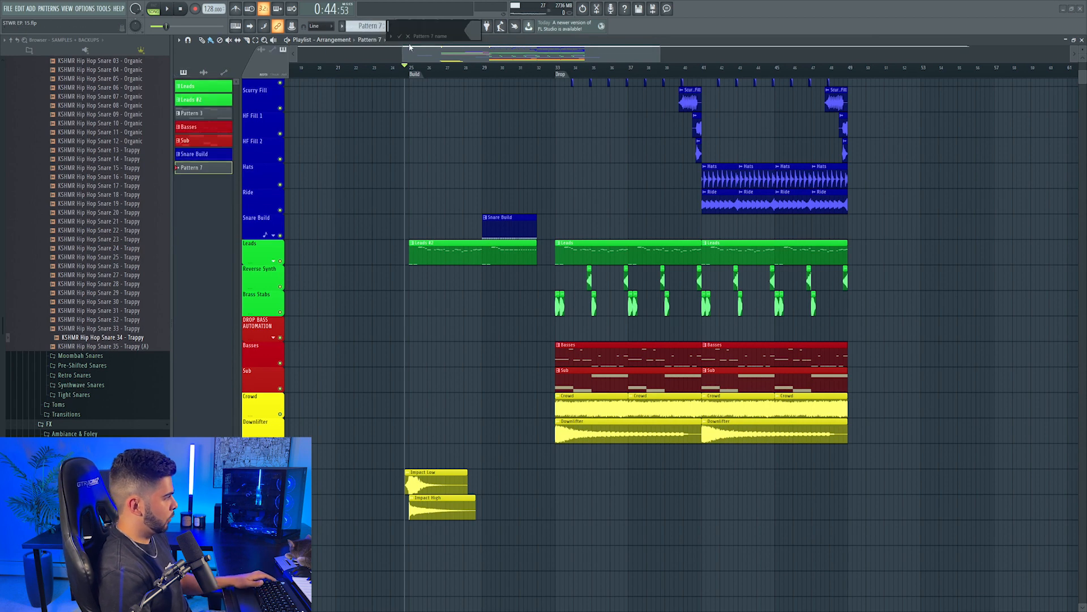
click(369, 27)
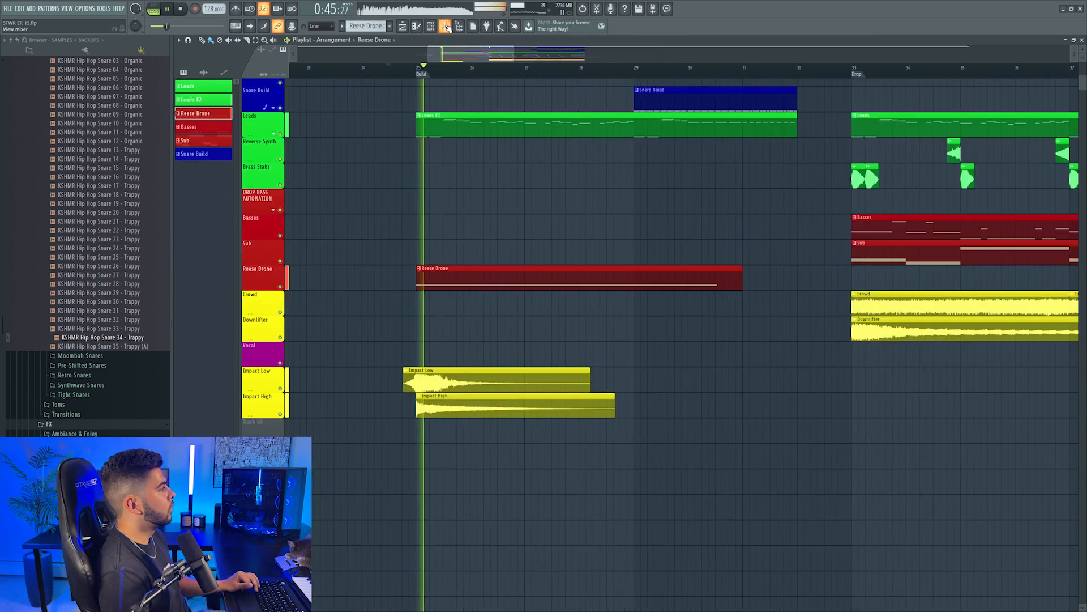
Trim the Reese Bass mixer volume and add a FabFilter Pro-Q 3 high cut at about 494 Hz, 12 dB/oct, Q about 1.7.
key(F9)
scroll(439, 233, down, 4)
drag(434, 403, 435, 406)
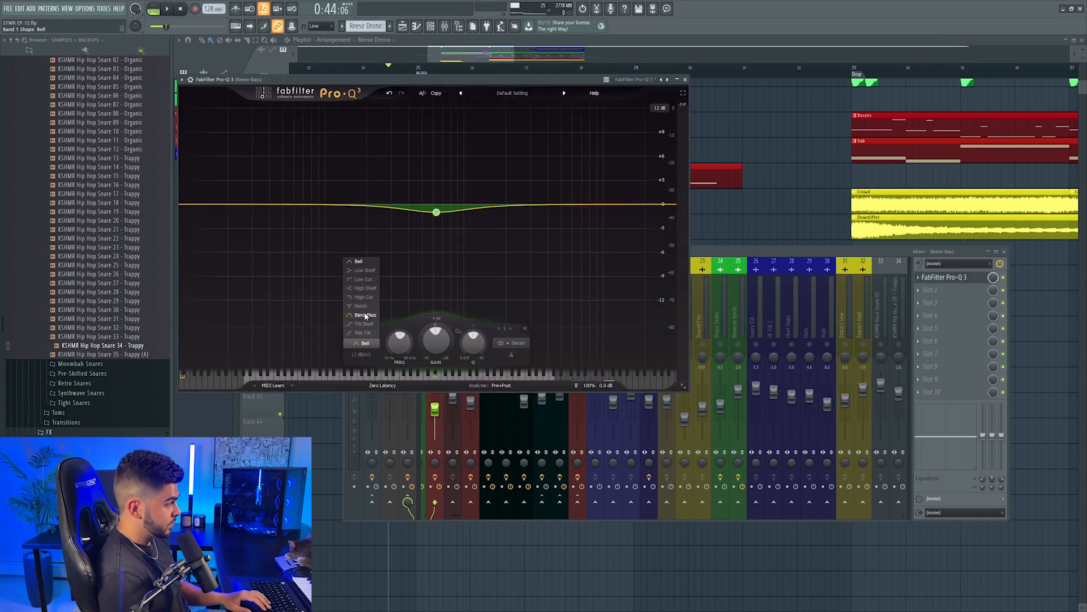
click(364, 299)
drag(437, 206, 421, 169)
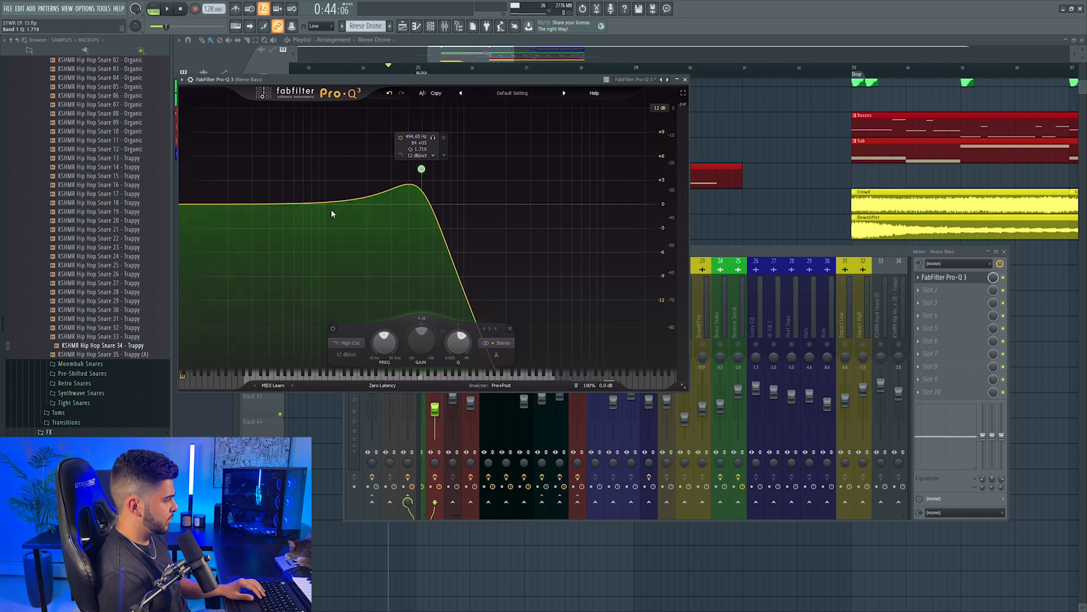
Add a bell boost of about 5.5 dB at about 133 Hz in the Reese Bass equalizer, with Q about 2.8.
drag(333, 204, 358, 129)
scroll(335, 170, up, 4)
key(space)
key(space)
click(356, 129)
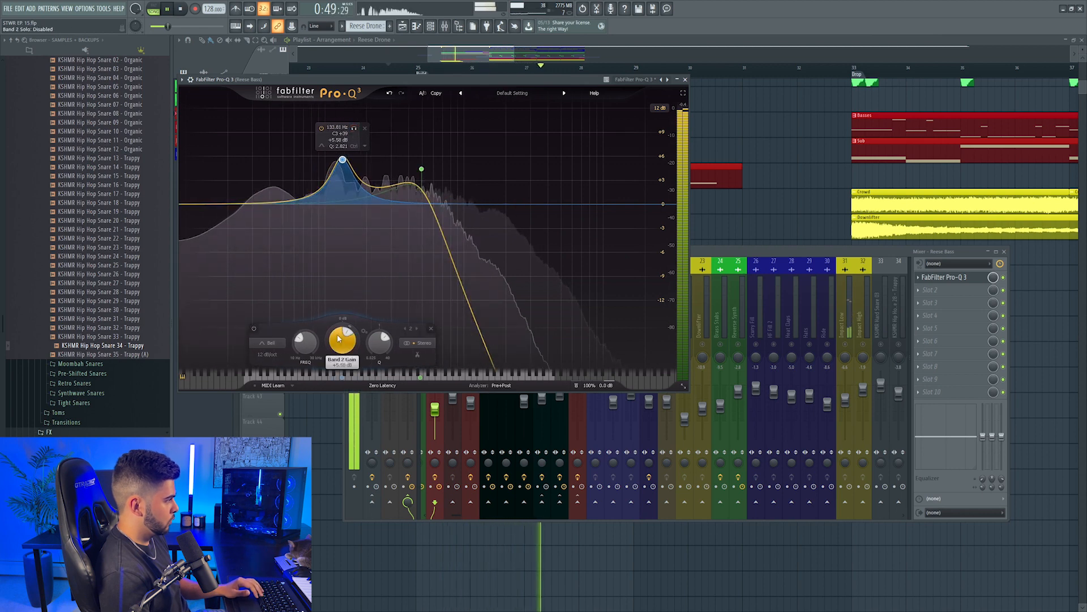
Lower the Reese Bass equalizer's high cut to about 400 Hz and steepen its slope to 24 dB/oct while checking playback.
click(685, 81)
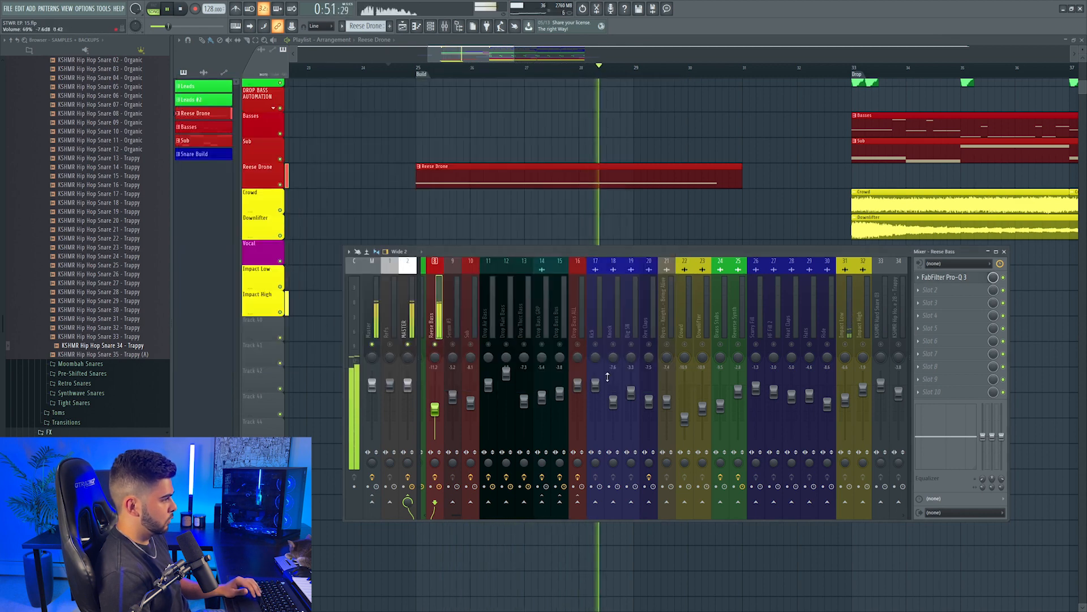
click(409, 71)
key(space)
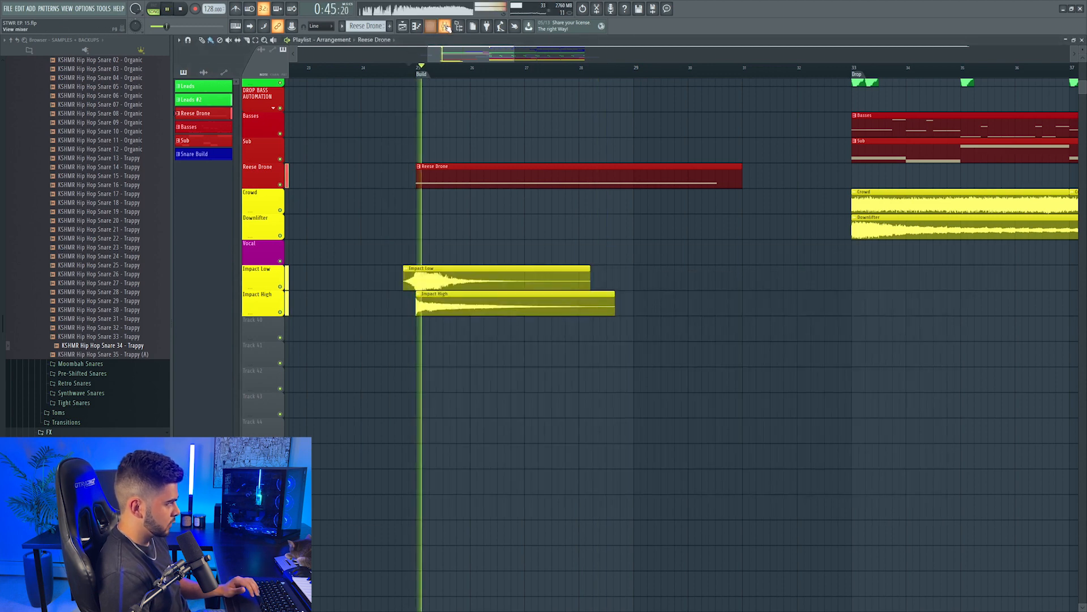
key(F9)
click(951, 277)
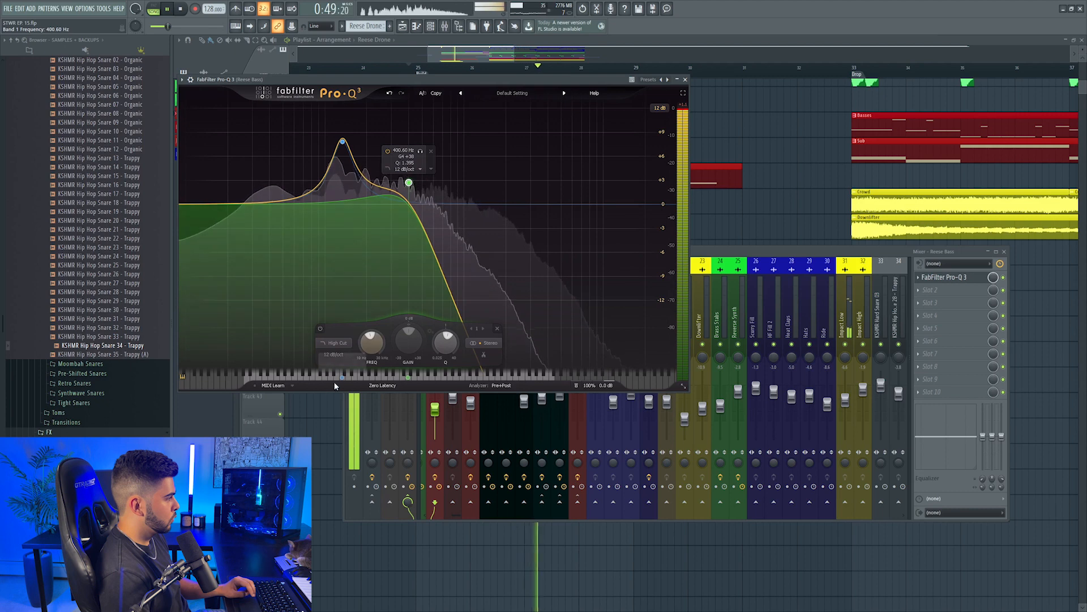
click(334, 355)
click(344, 392)
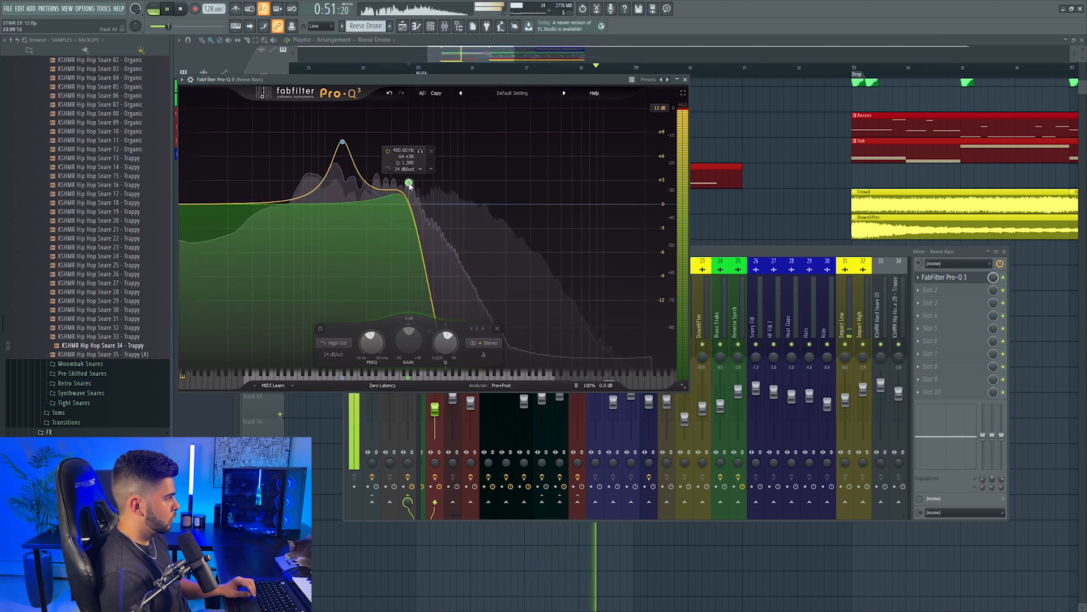
drag(405, 192, 405, 192)
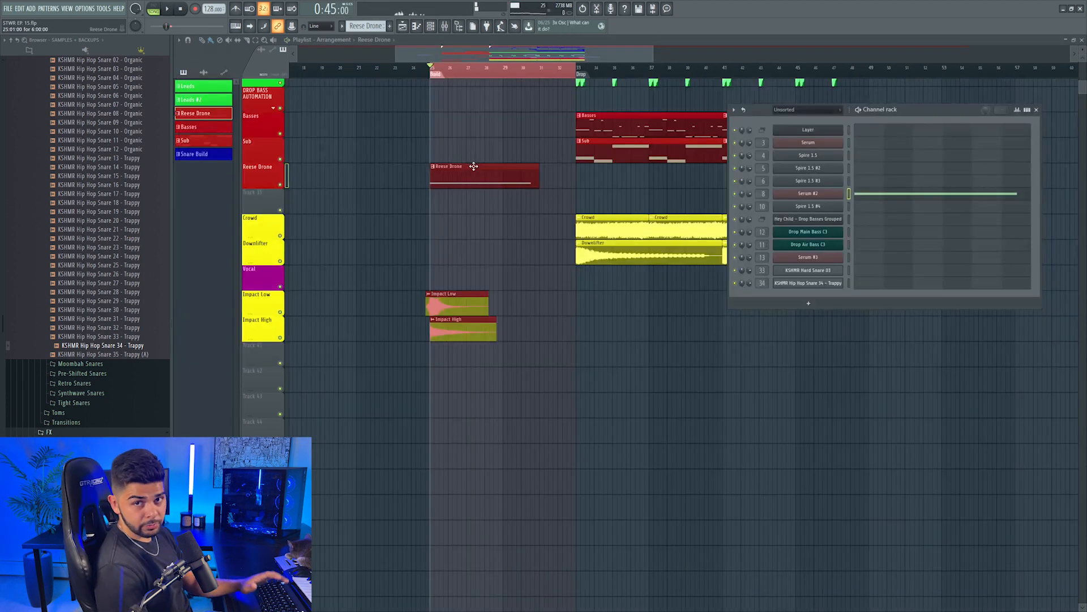
Automate the Serum #2 pitch bend to rise from bar 29 under Reese Drone, and collapse the automation track into its group.
click(831, 195)
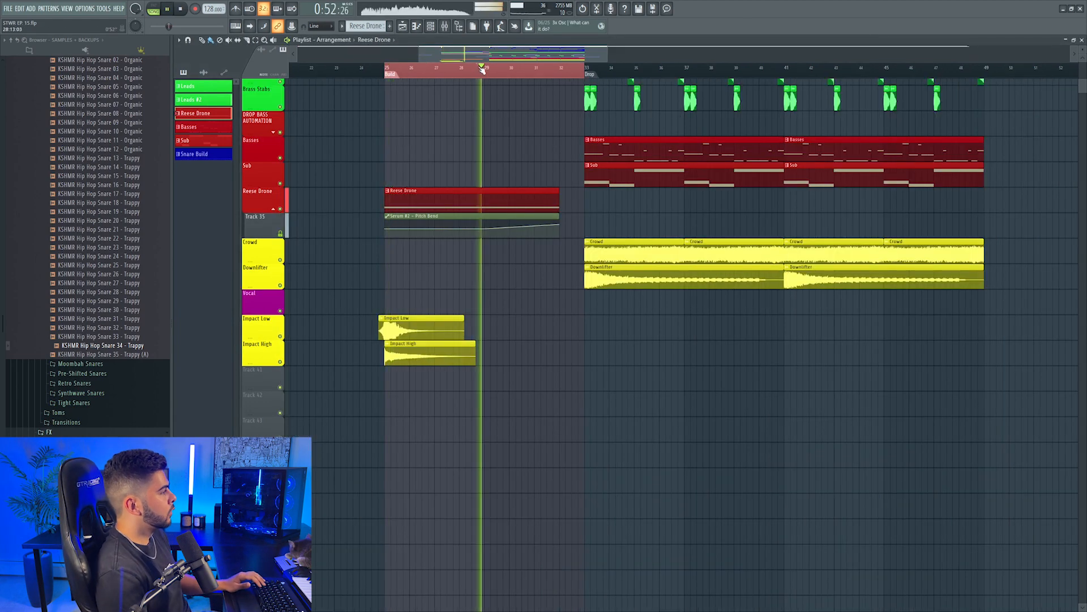
scroll(279, 208, down, 3)
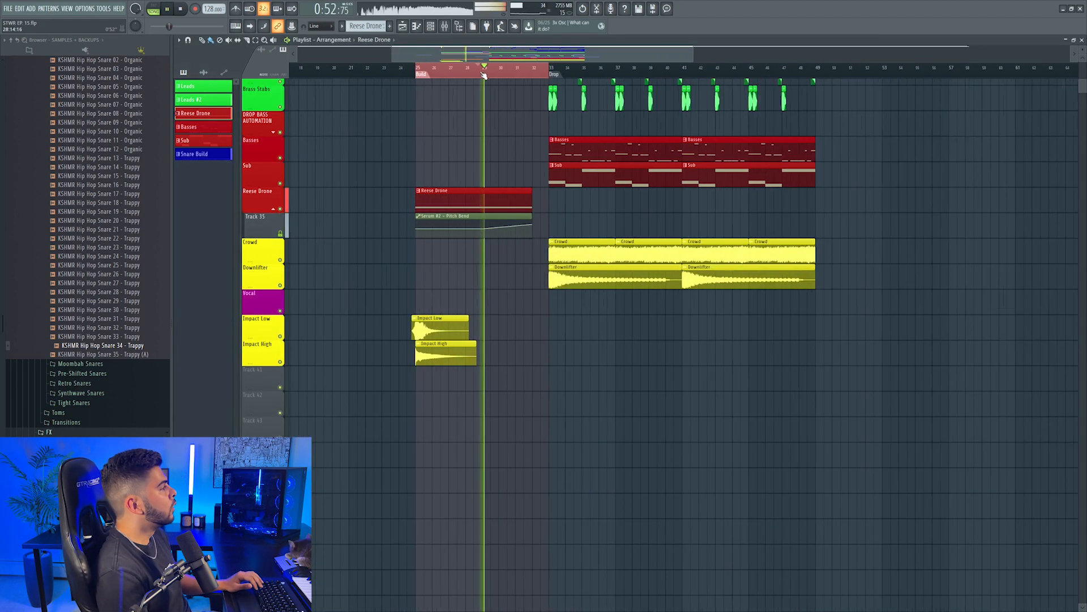
click(275, 210)
click(446, 26)
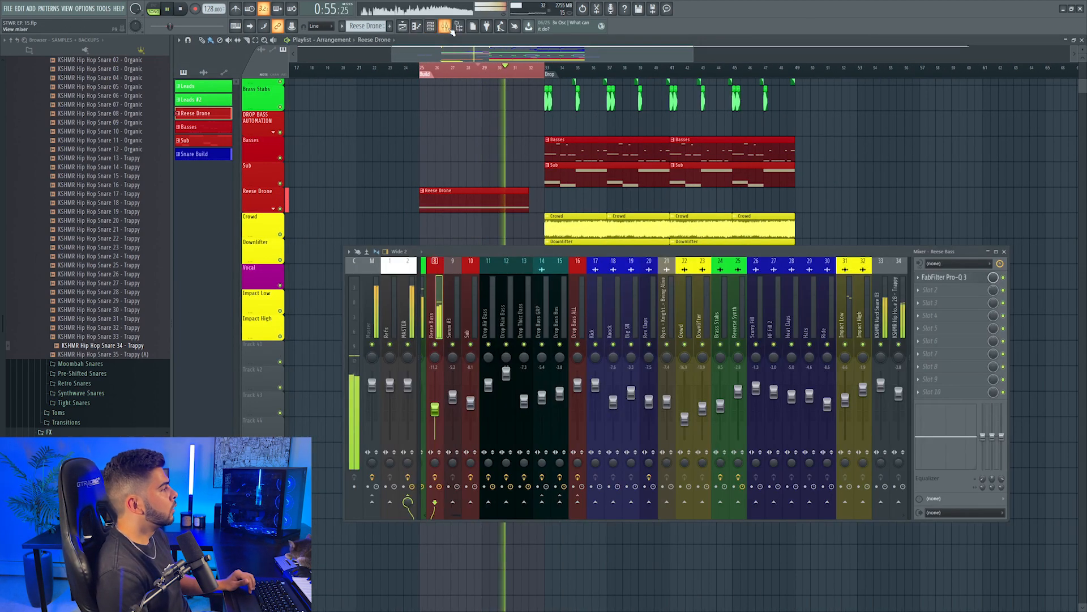
scroll(609, 281, down, 3)
click(445, 26)
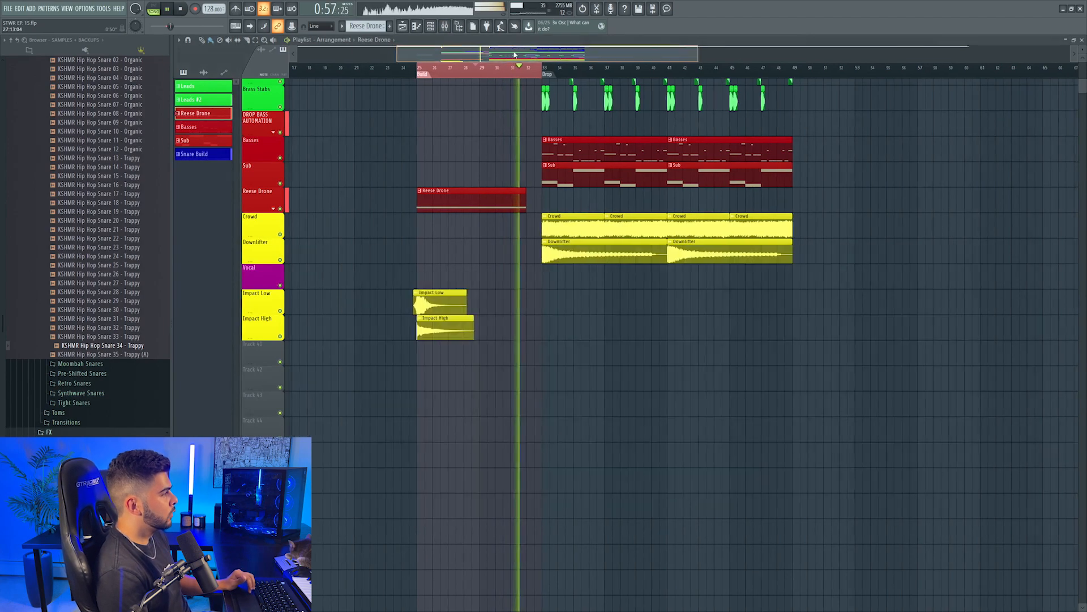
Set ValhallaRoom on the LD GRP channel to a 62.2% mix, turn down its slot mix level and create automation for that level.
scroll(515, 74, up, 3)
scroll(514, 73, up, 2)
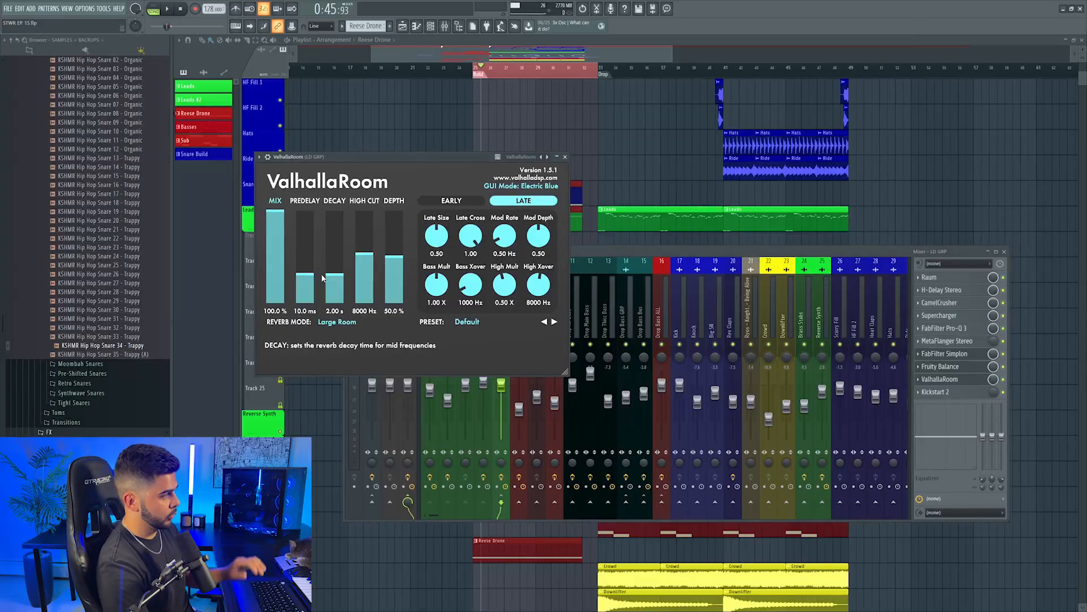
key(space)
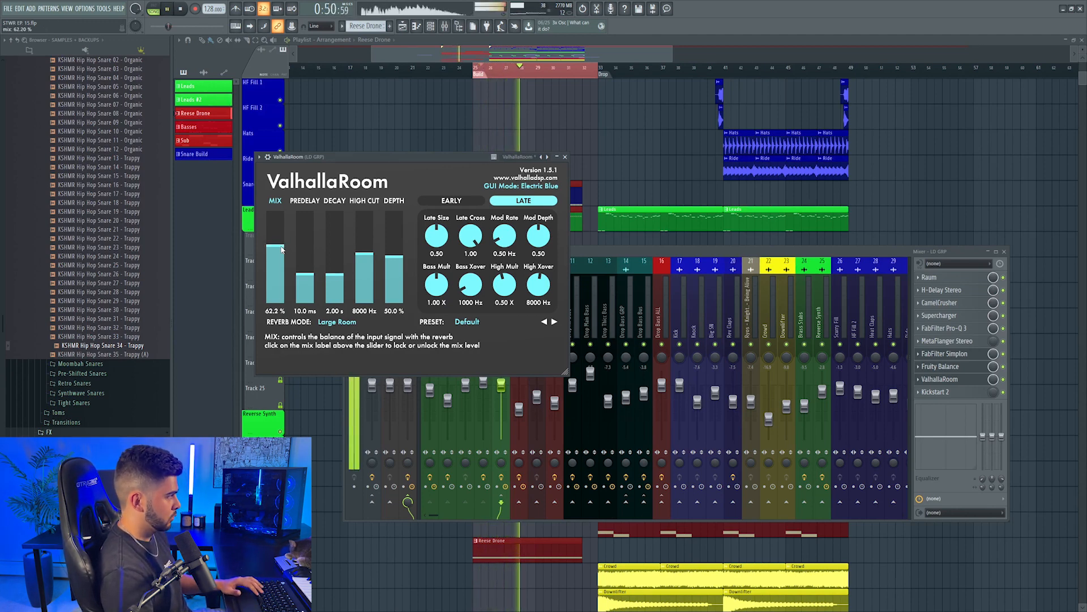
drag(993, 379, 994, 408)
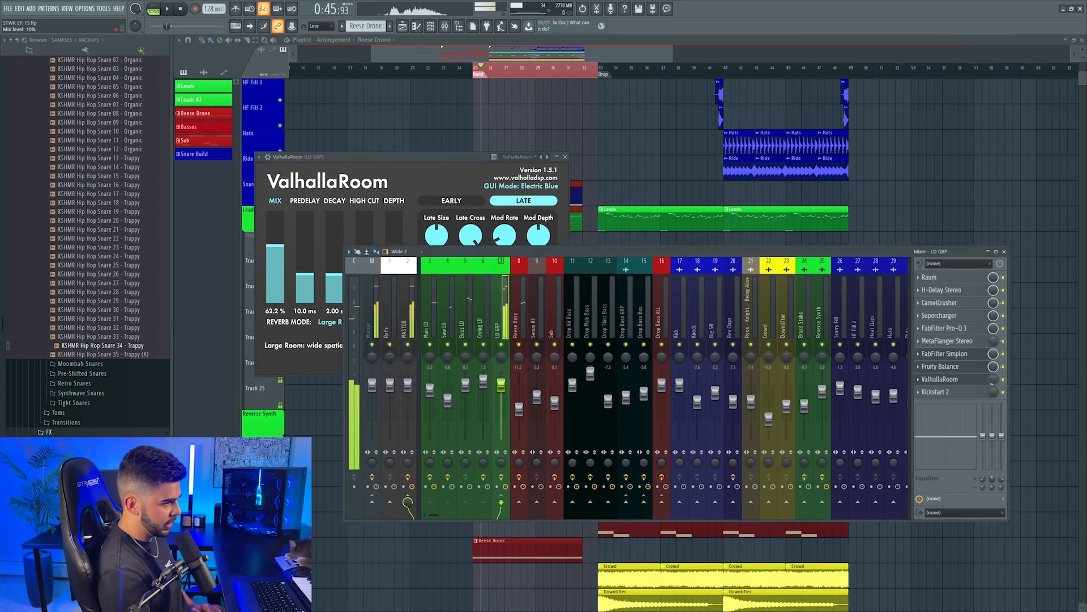
right_click(995, 380)
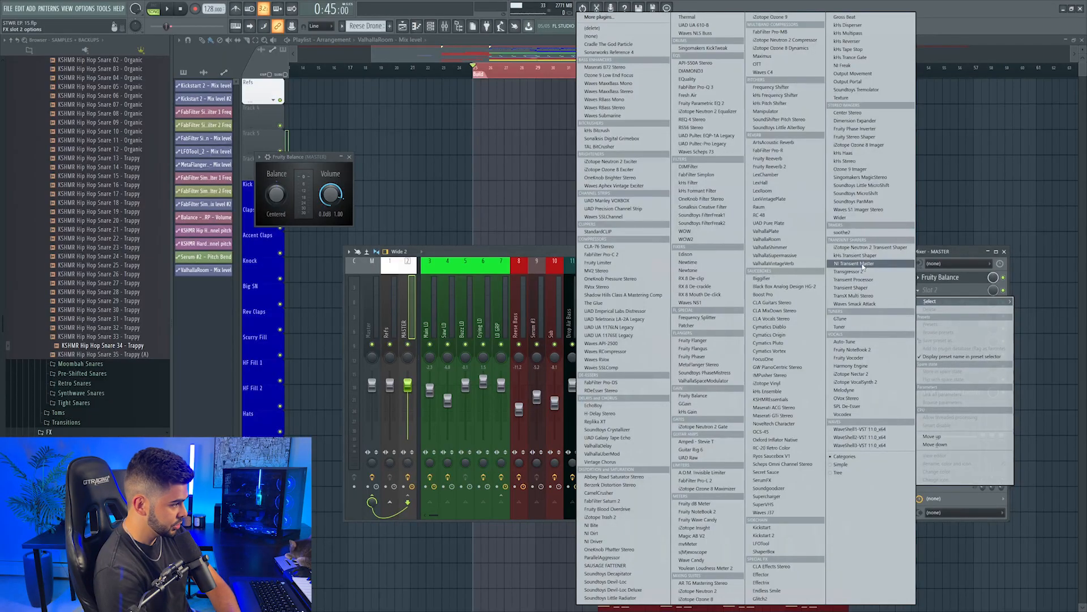
Add Endless Smile to the MASTER and shape build automation for its intensity, the stereo separation and the Balance volume.
click(766, 590)
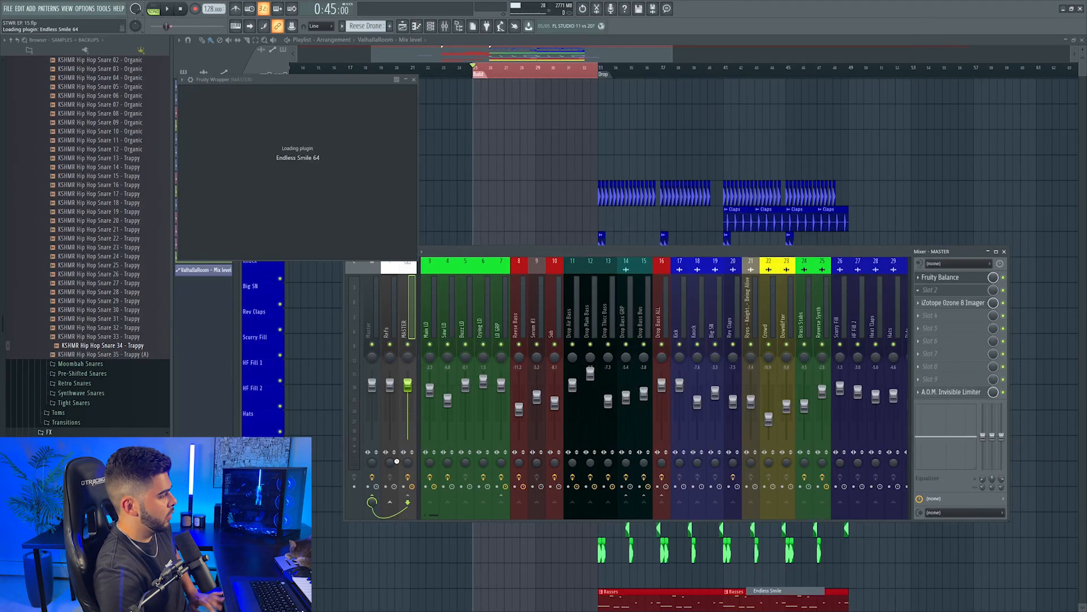
right_click(406, 464)
click(445, 529)
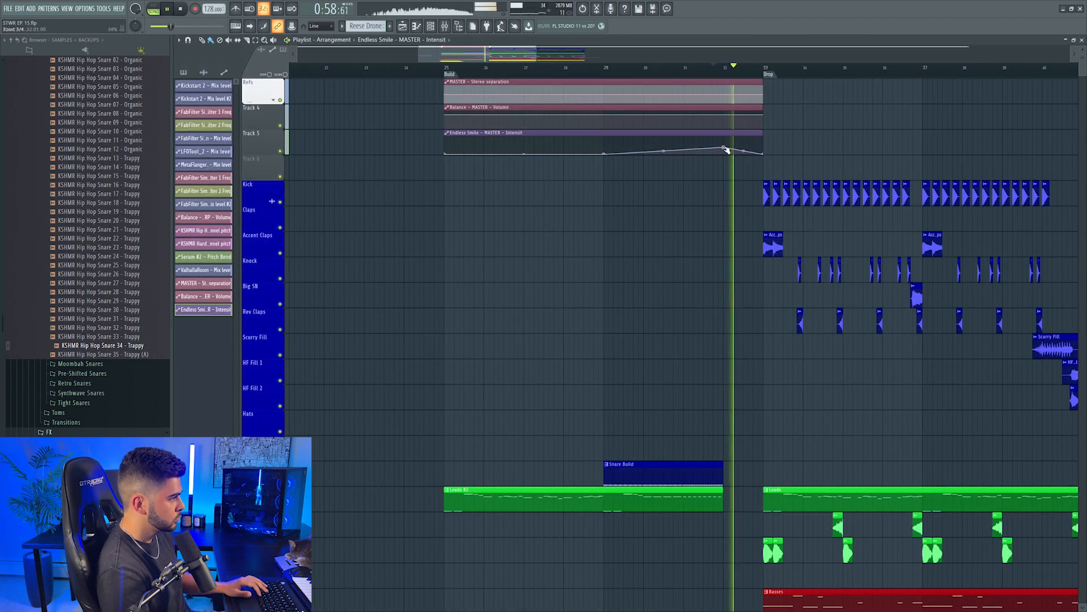
click(695, 66)
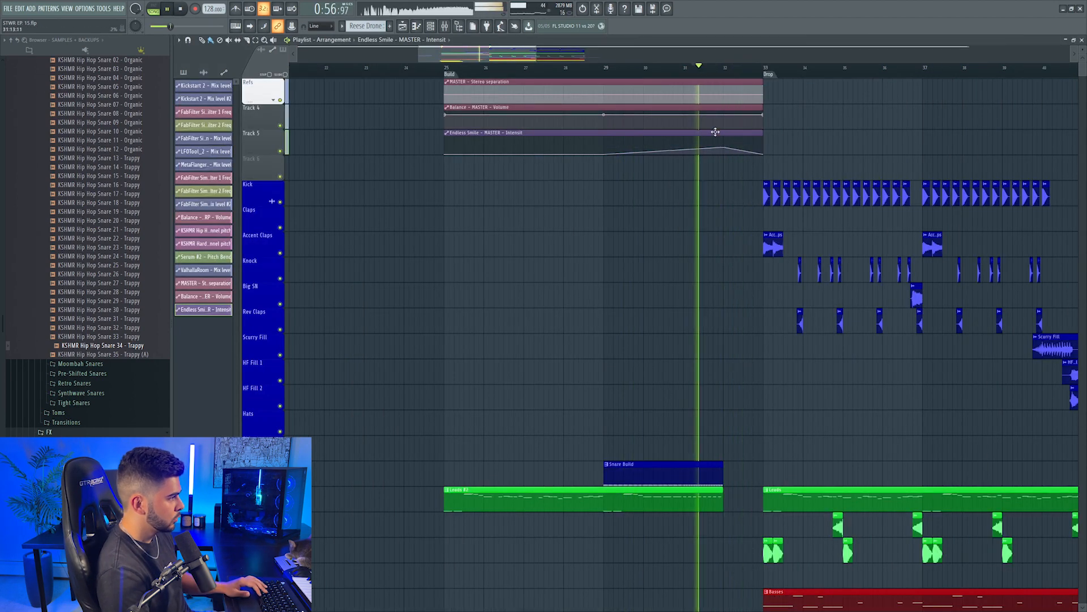
right_click(769, 115)
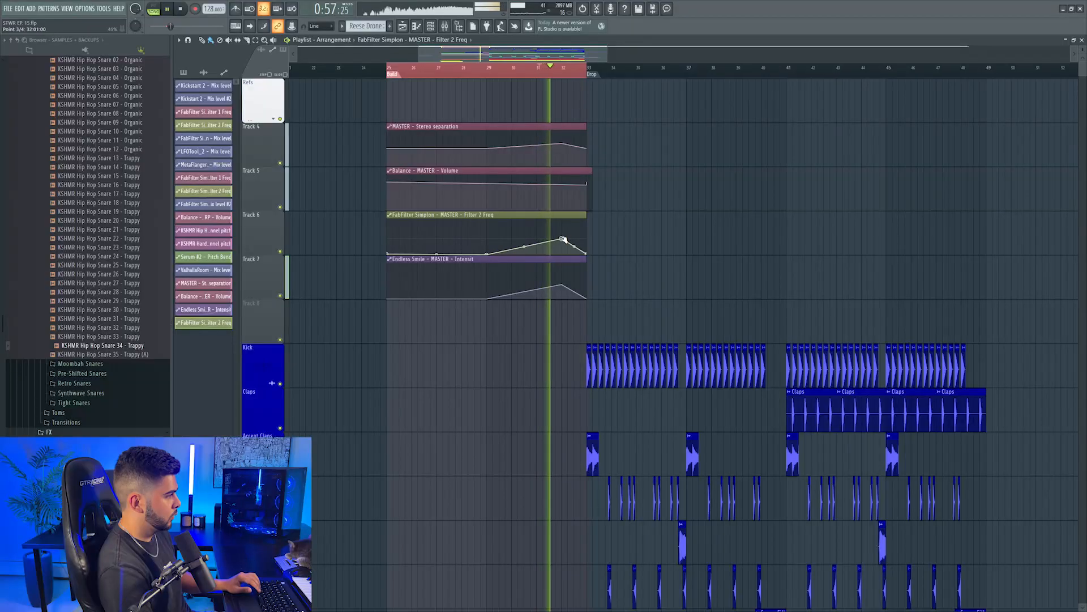
Place VEDM3 Tonal Riser 24 (G) from bar 25 to bar 32 below Impact High, and name its track and clip Riser in yellow.
scroll(563, 240, up, 4)
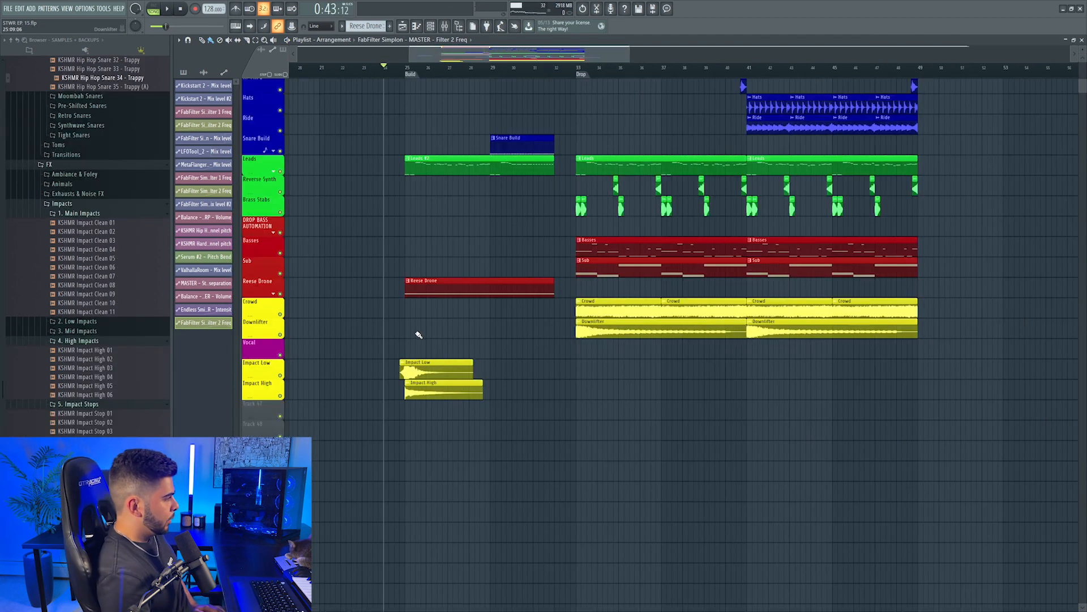
scroll(113, 247, down, 7)
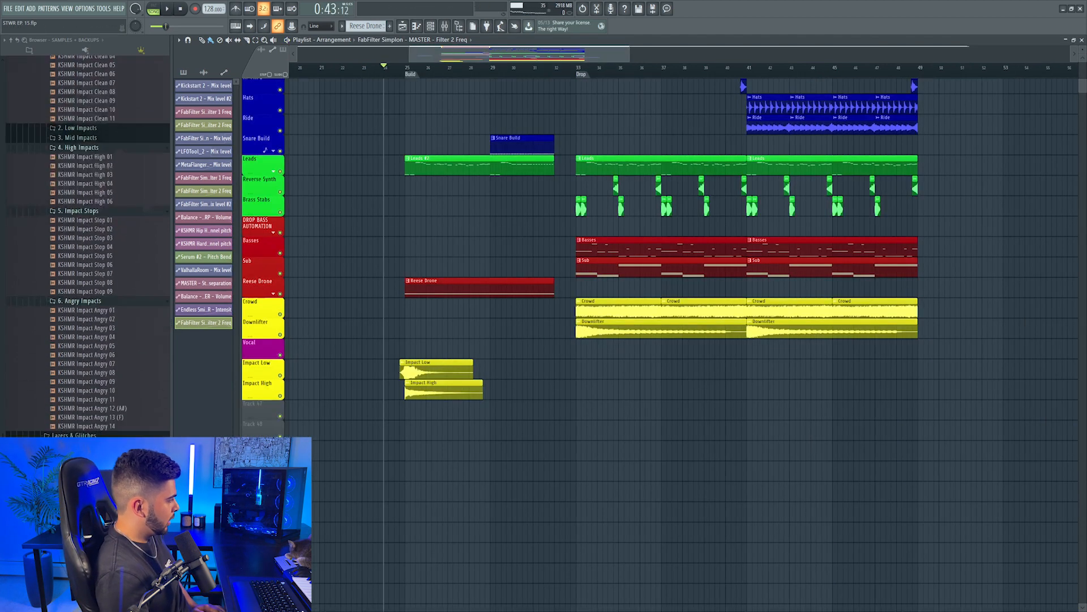
scroll(113, 247, up, 20)
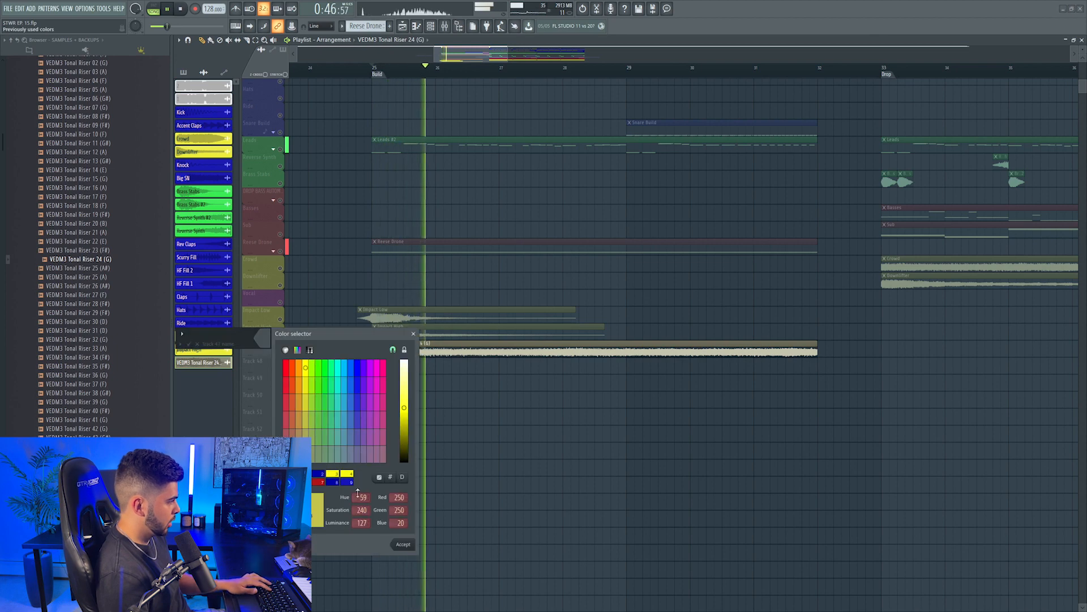
click(404, 544)
text(Riser)
key(Return)
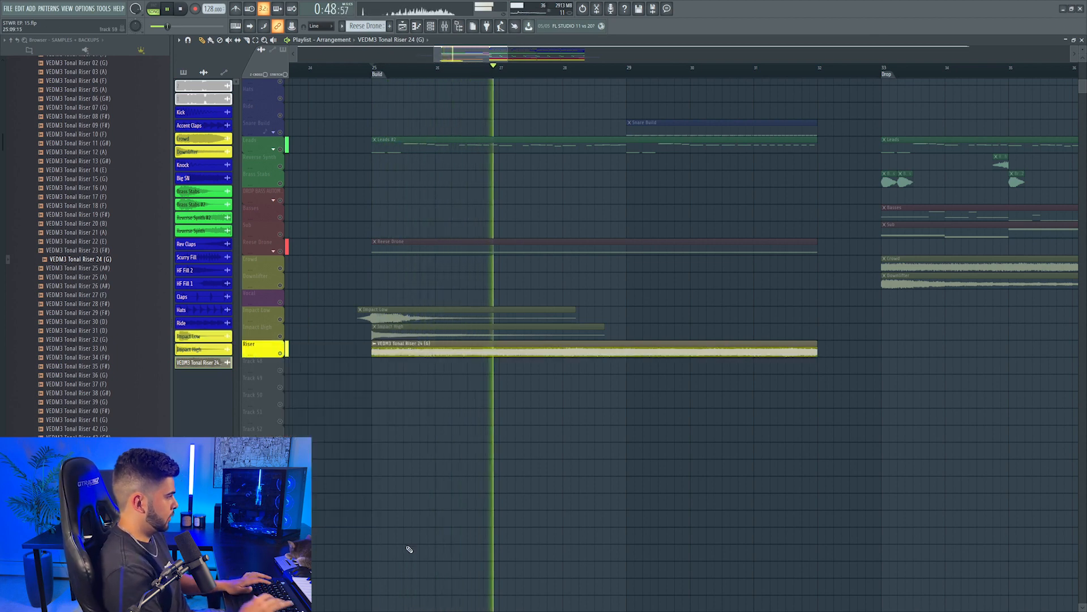
right_click(269, 341)
click(301, 371)
right_click(262, 343)
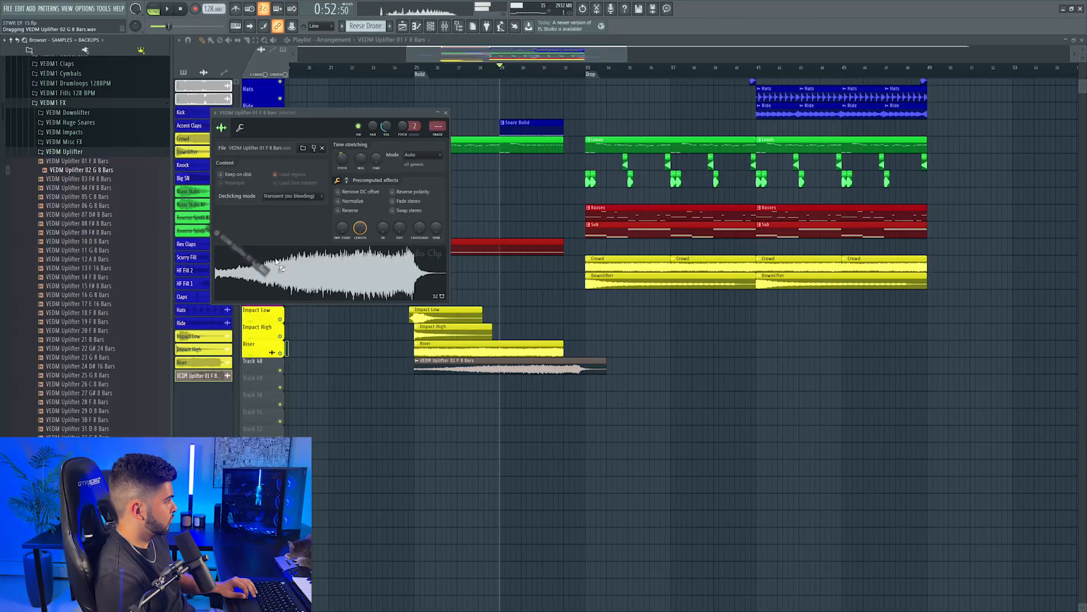
Replace the uplifter sample with VEDM Uplifter 02 G 8 Bars, audition it soloed and trim its clip to end at bar 32.
drag(280, 266, 291, 273)
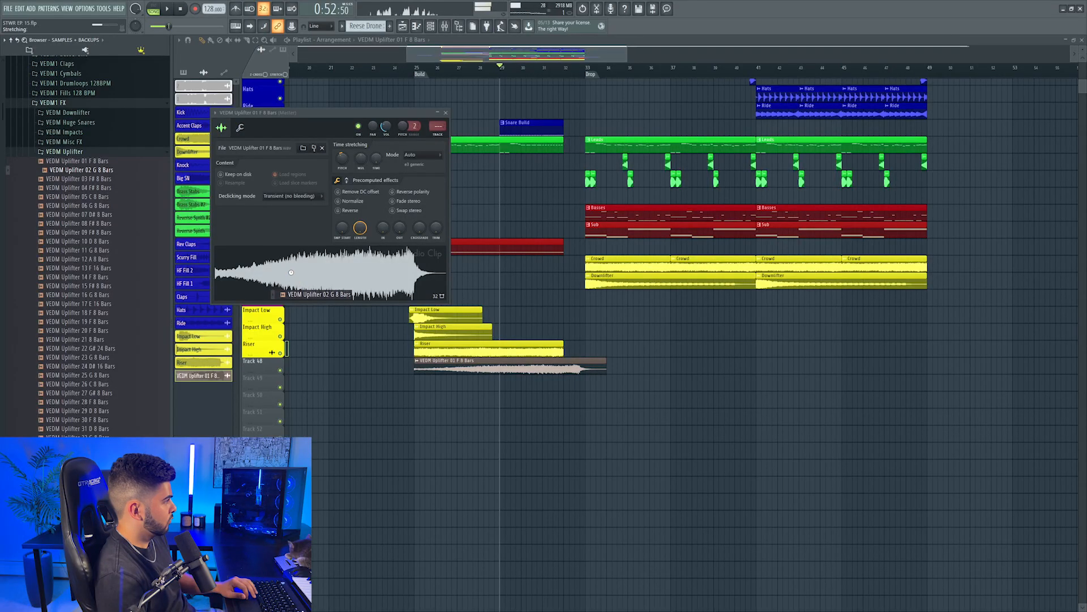
right_click(279, 371)
key(space)
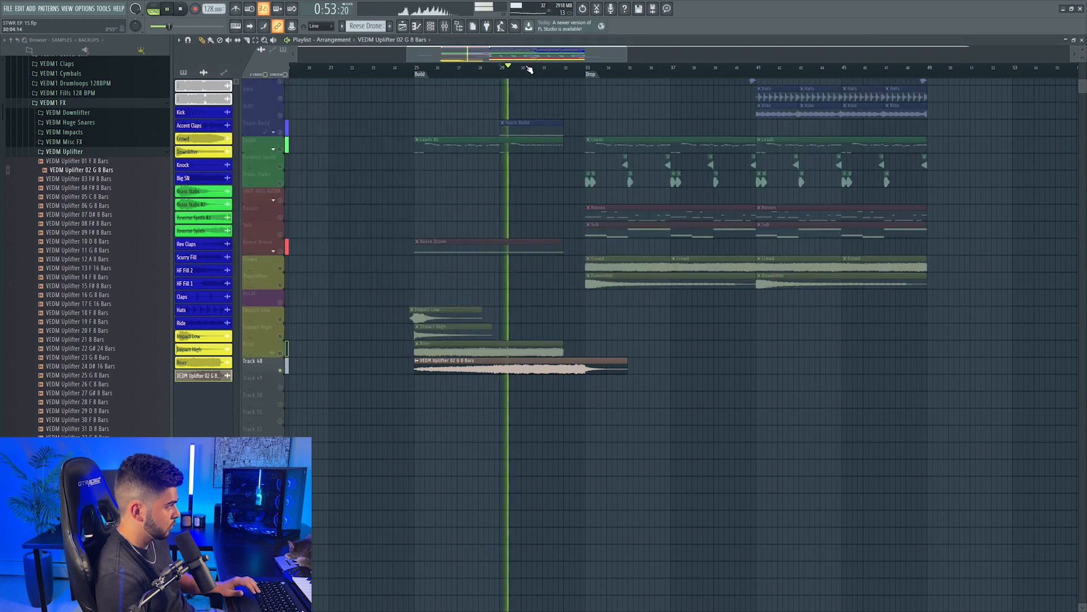
double_click(492, 368)
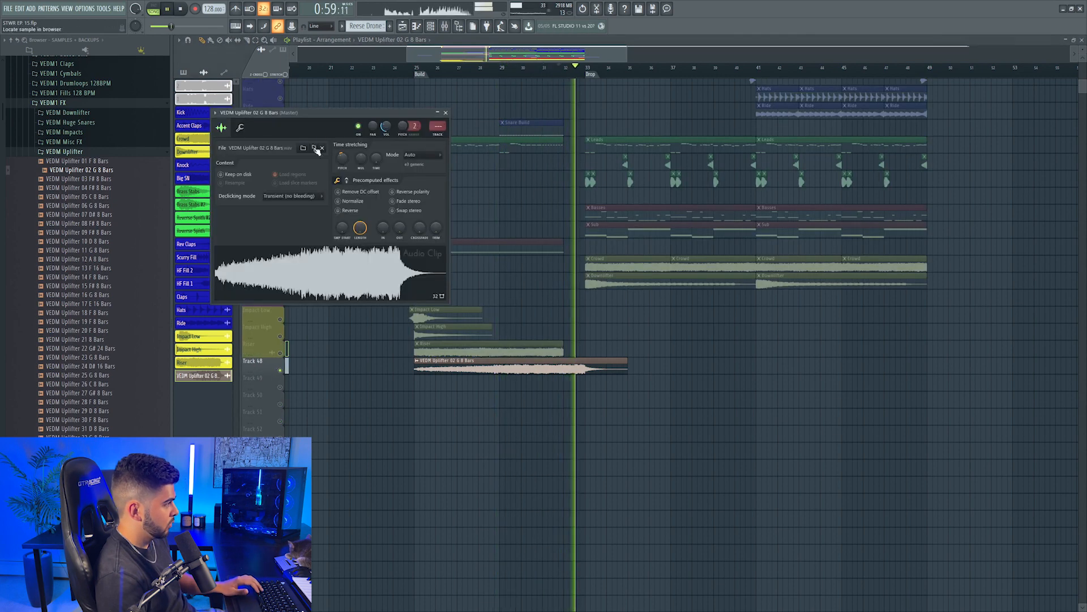
key(space)
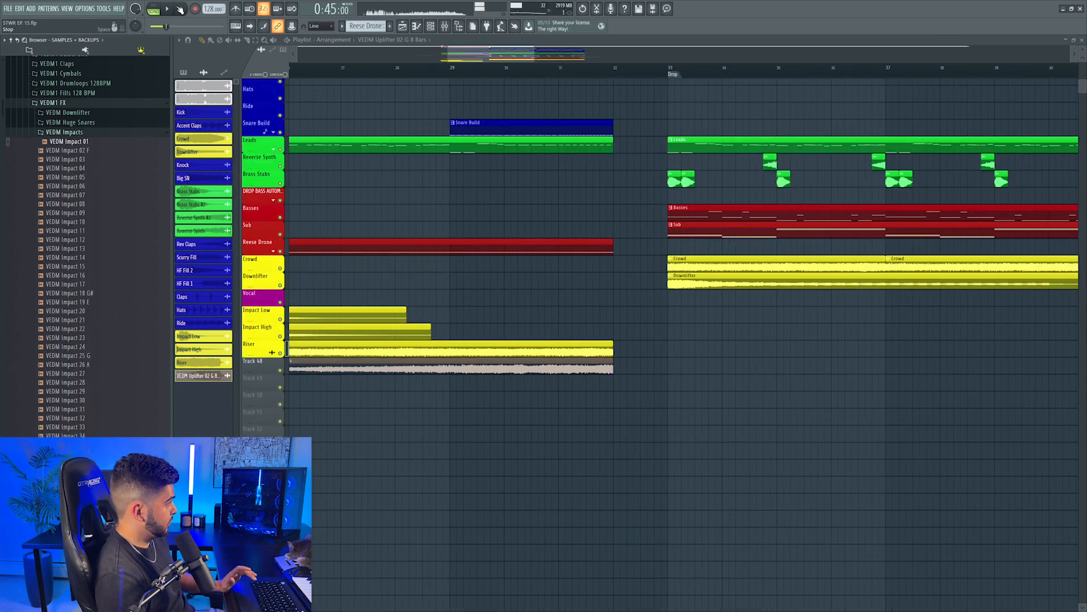
Place the VEDM Impact 01 sample at bar 29 on Track 50, aligned with the start of Snare Build.
drag(84, 175, 469, 398)
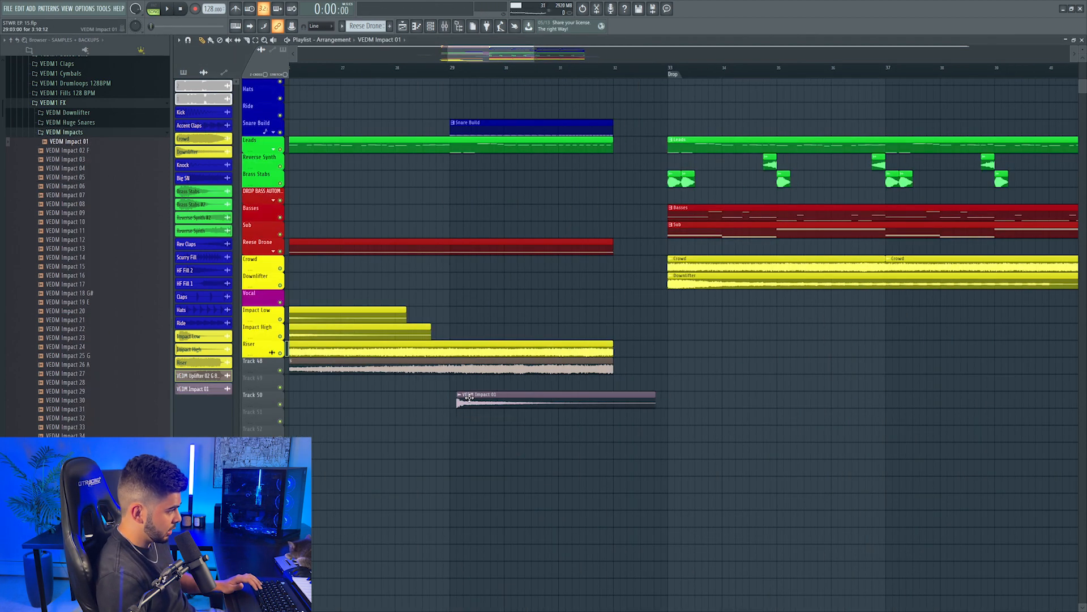
key(space)
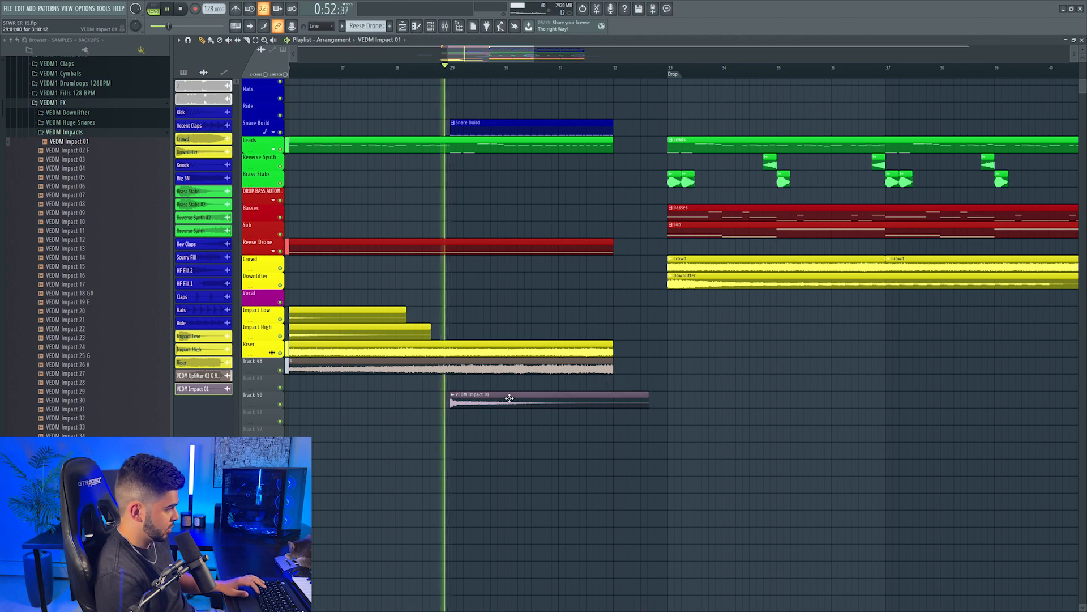
Route VEDM Impact 01 to mixer track 37 and lower its volume slightly while playing the build.
double_click(507, 397)
key(ctrl+l)
key(space)
key(space)
drag(774, 385, 774, 391)
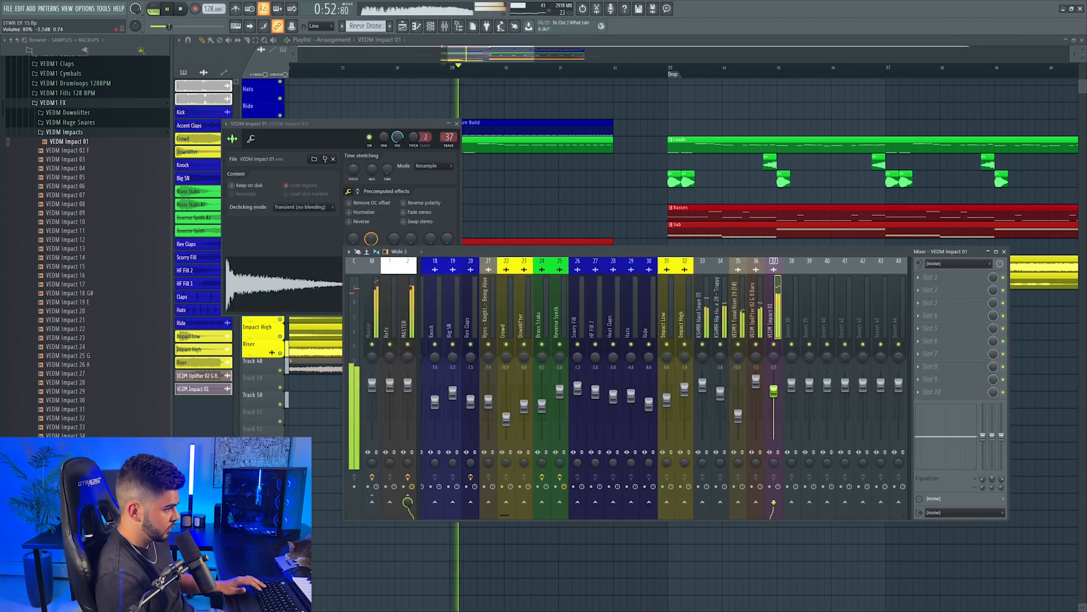
click(493, 58)
scroll(495, 63, down, 5)
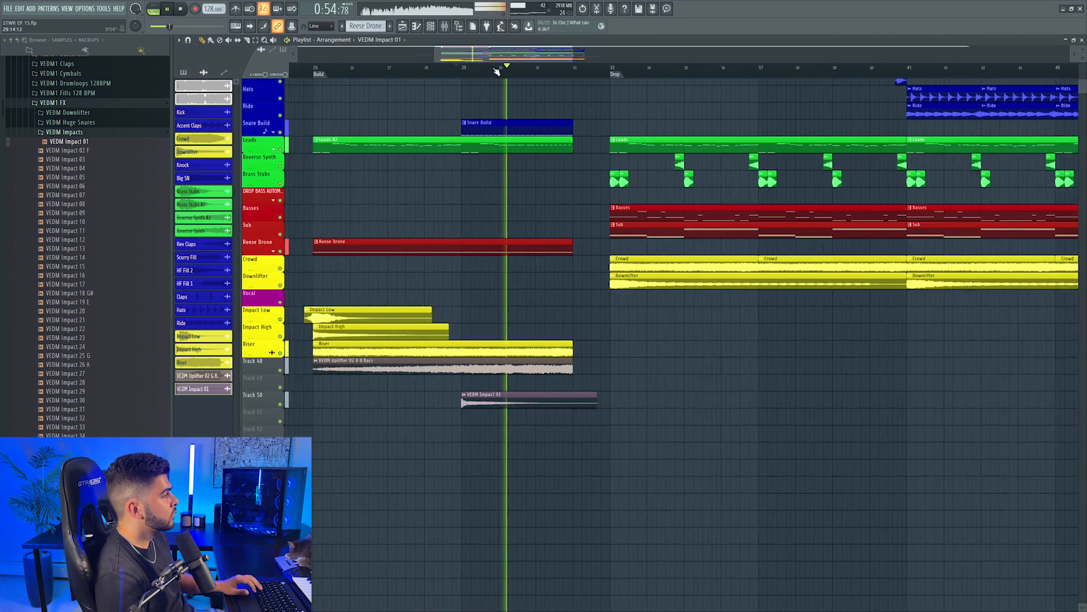
key(space)
Place Ryos - Knight Risers - Battlefield TOU at bar 25 on Track 49 and open its sample settings.
scroll(74, 169, up, 15)
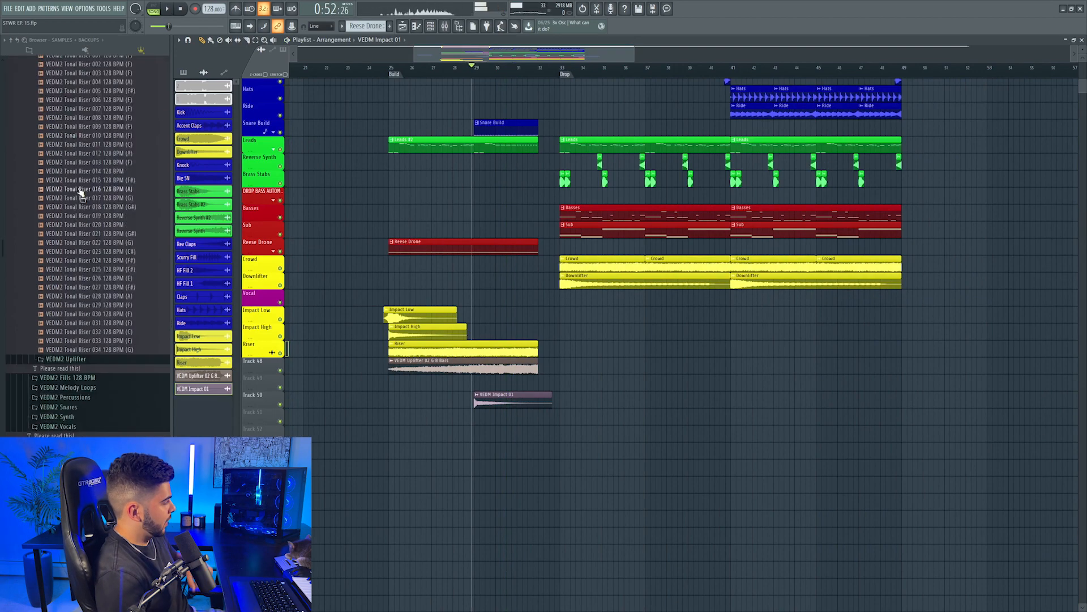
scroll(39, 261, up, 2)
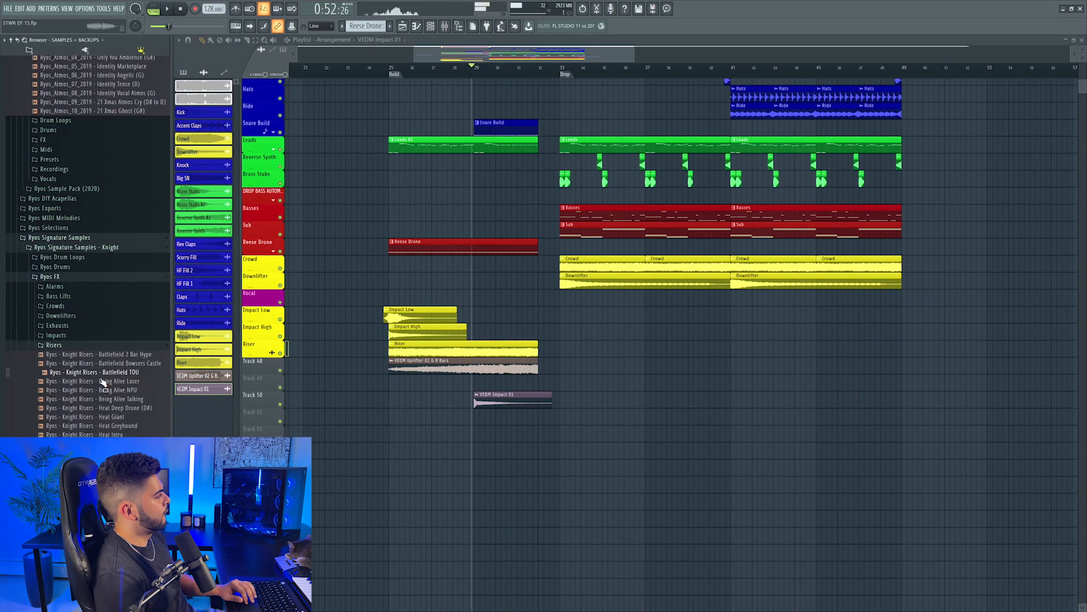
drag(397, 391, 399, 382)
key(space)
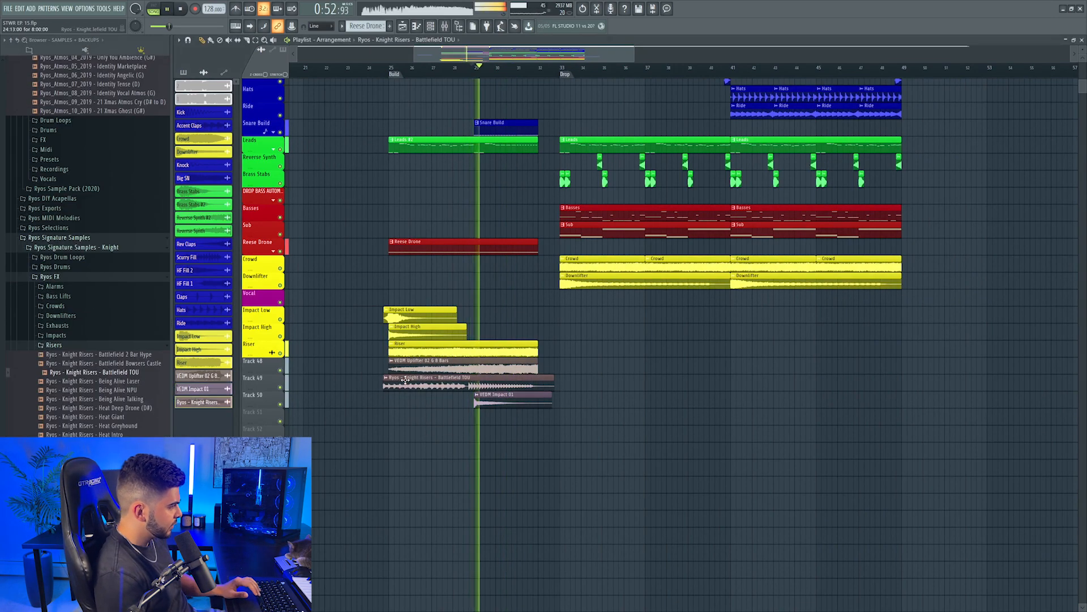
double_click(409, 380)
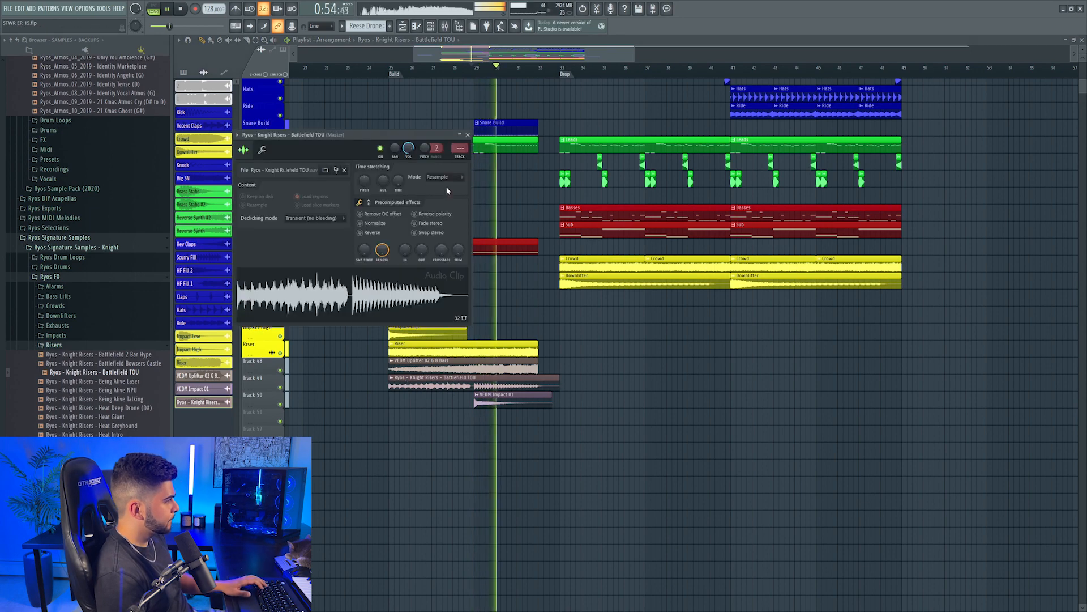
click(455, 158)
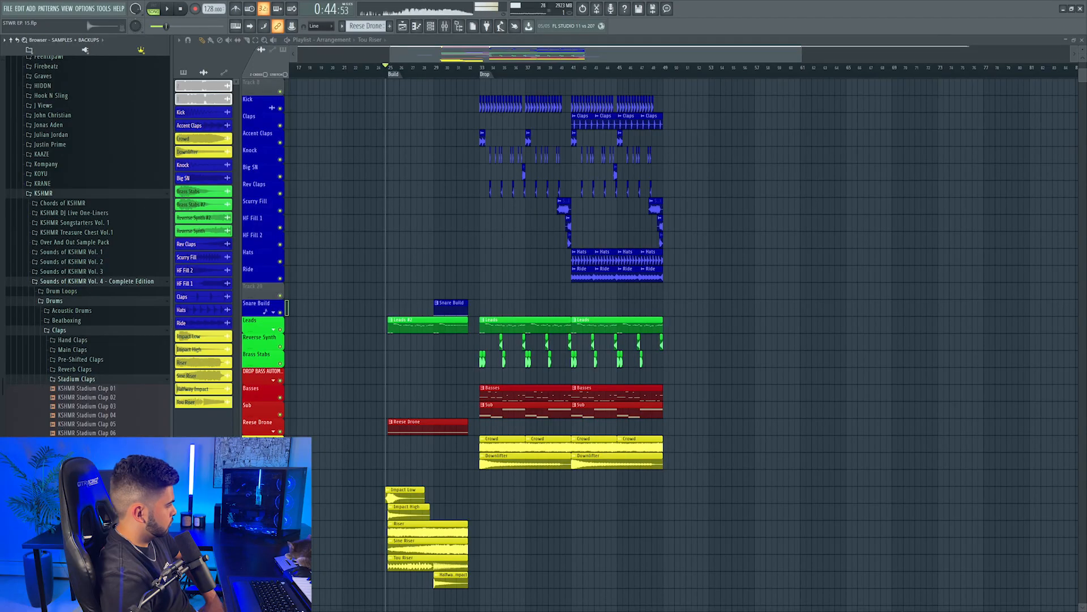
Place KSHMR Stadium Clap 12 at bar 25 on the empty track above Snare Build and repeat it every beat up to bar 29.
drag(338, 369, 398, 291)
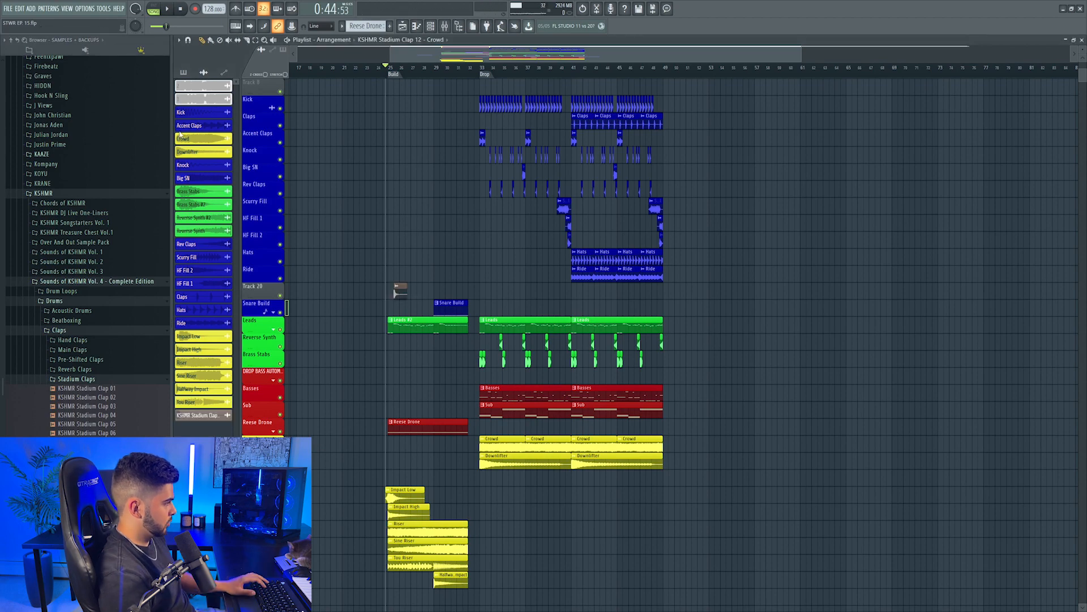
scroll(390, 68, up, 6)
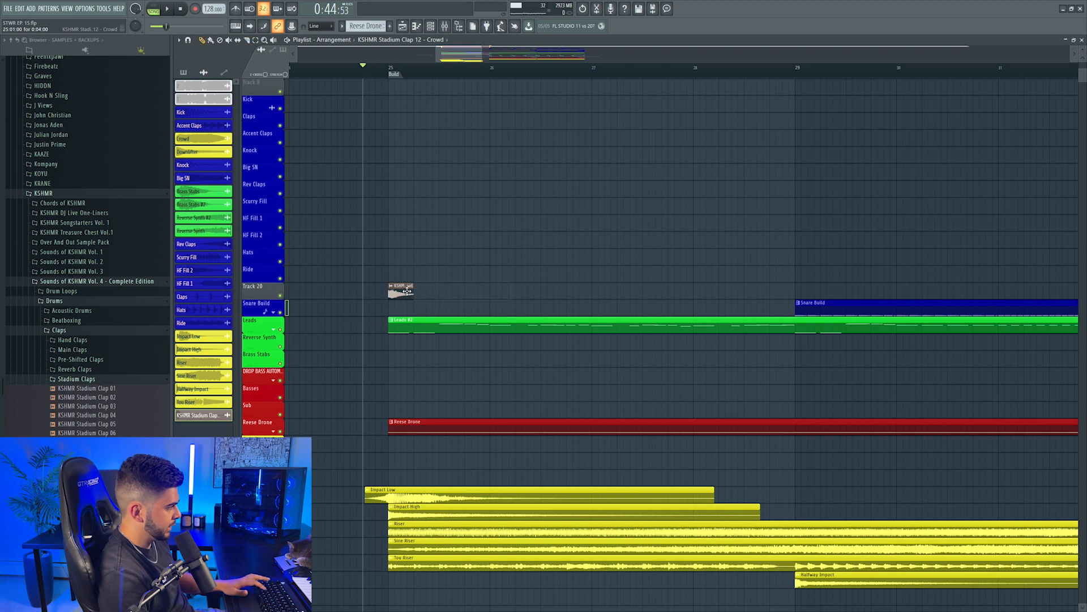
drag(418, 295, 803, 291)
double_click(800, 287)
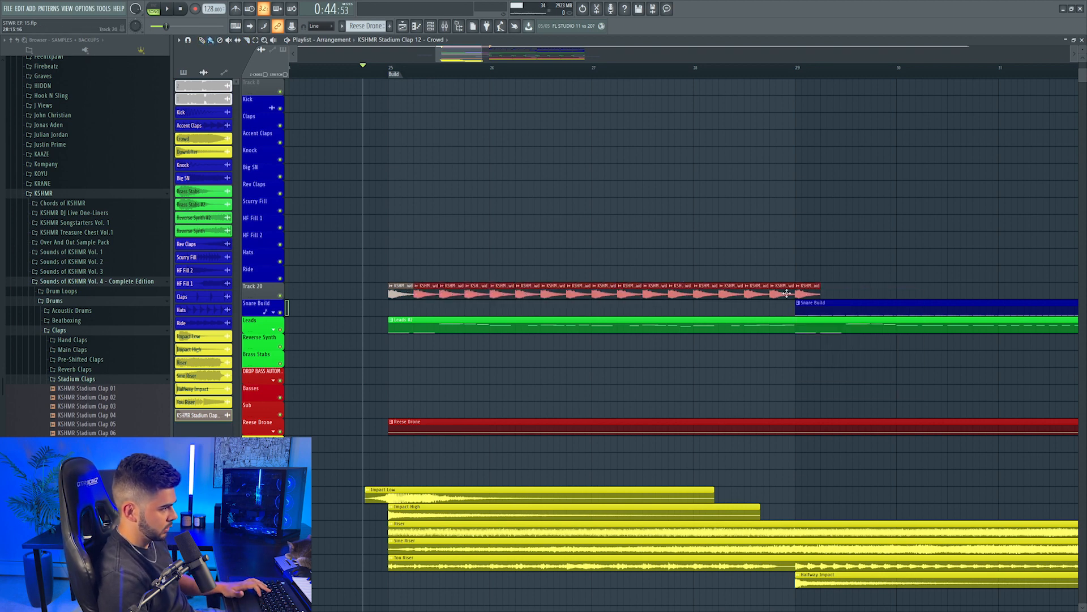
Route the stadium clap to mixer track 39 and lower its volume to about -16 dB while playing the build.
click(471, 168)
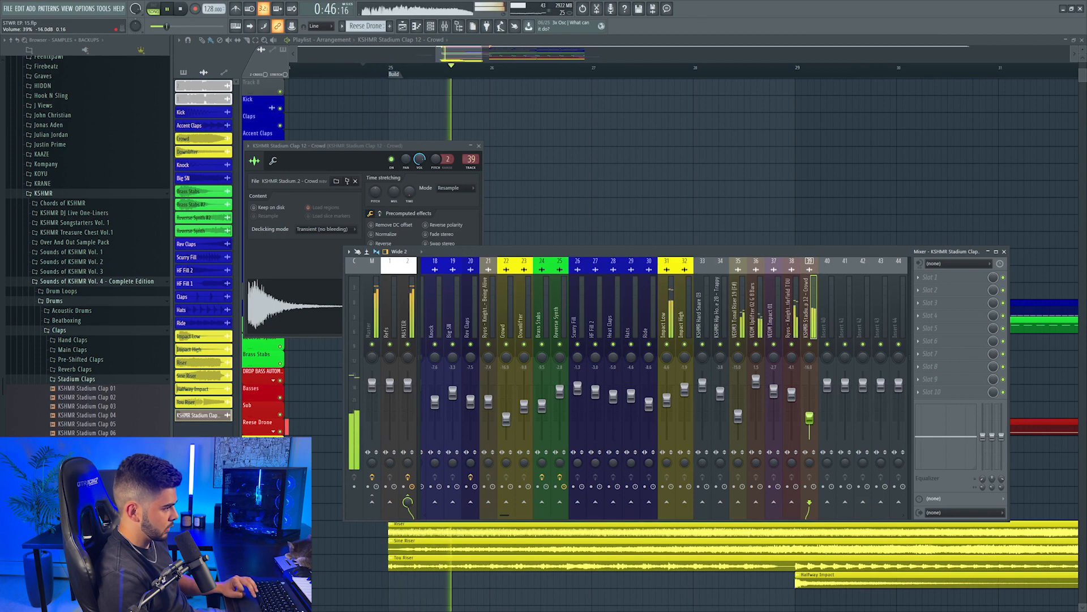
drag(452, 56, 461, 57)
scroll(456, 73, down, 6)
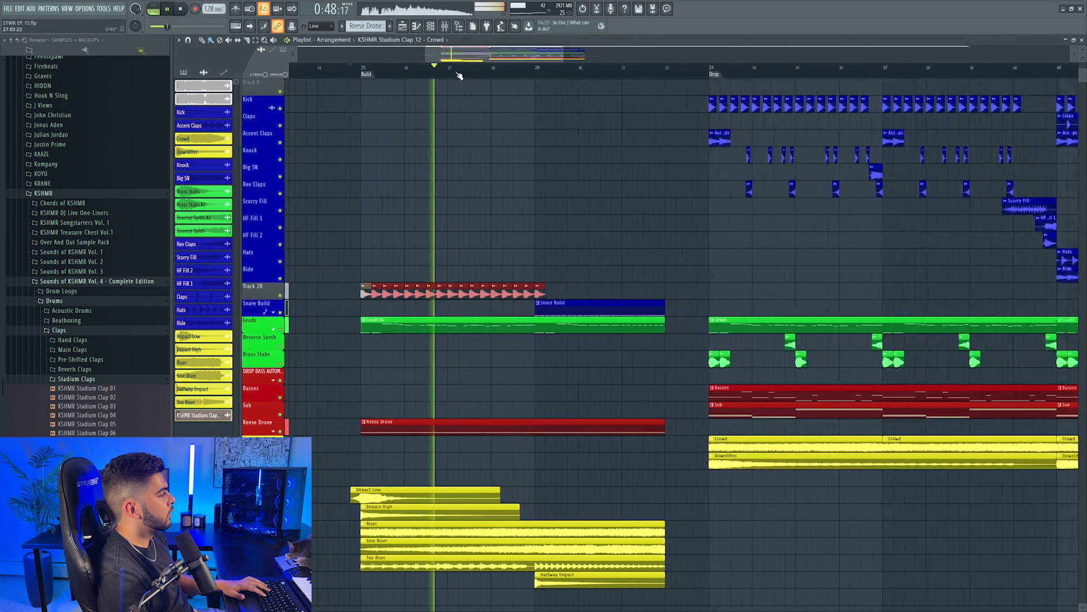
key(space)
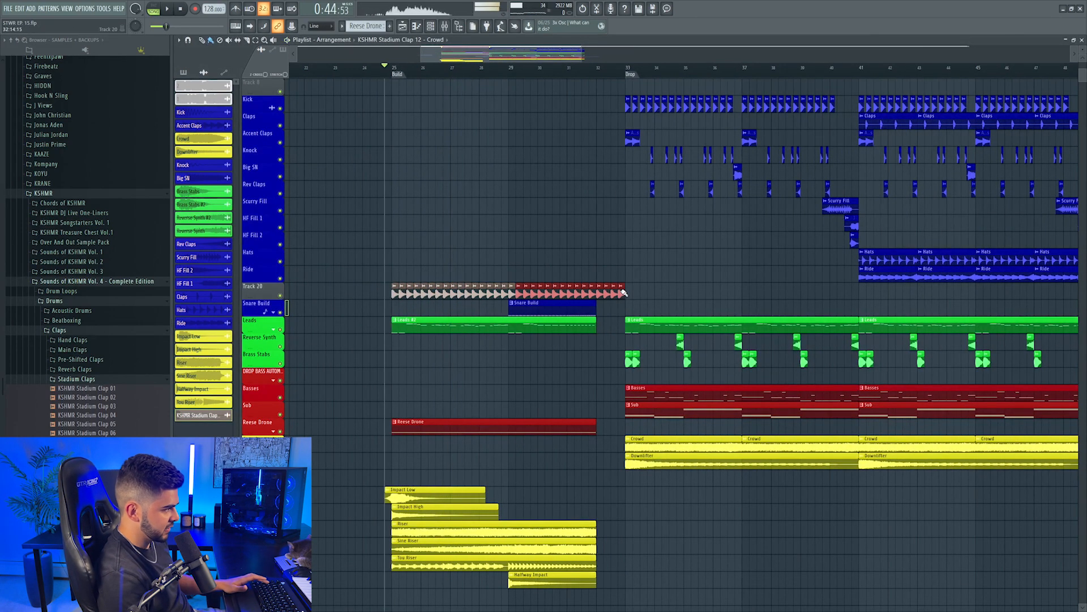
Rename the stadium clap's playlist track as Festival Clap and color it dark blue.
right_click(262, 286)
click(272, 287)
key(F2)
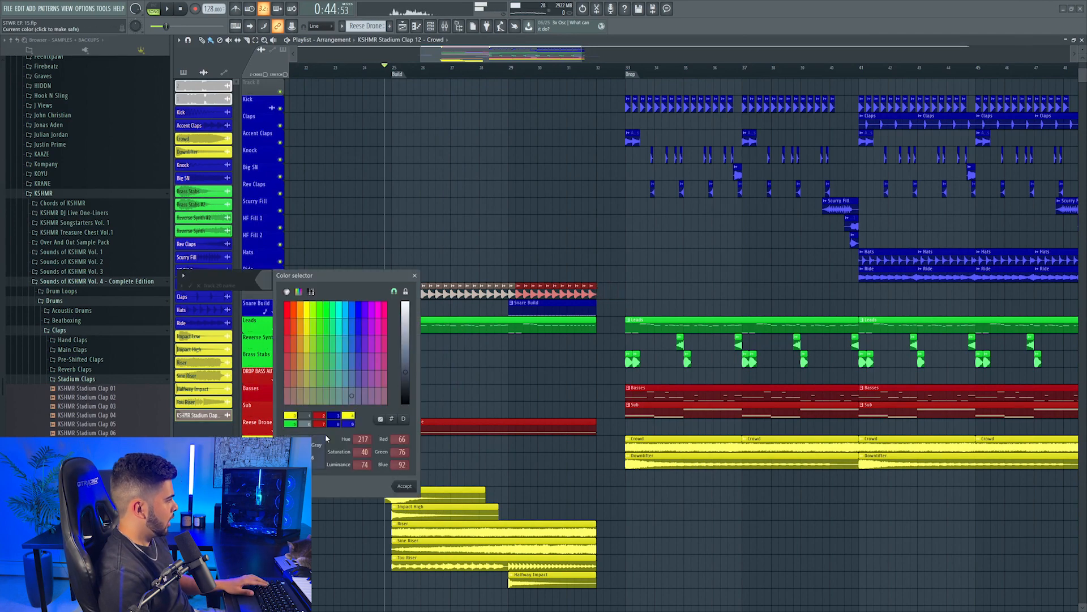
click(404, 487)
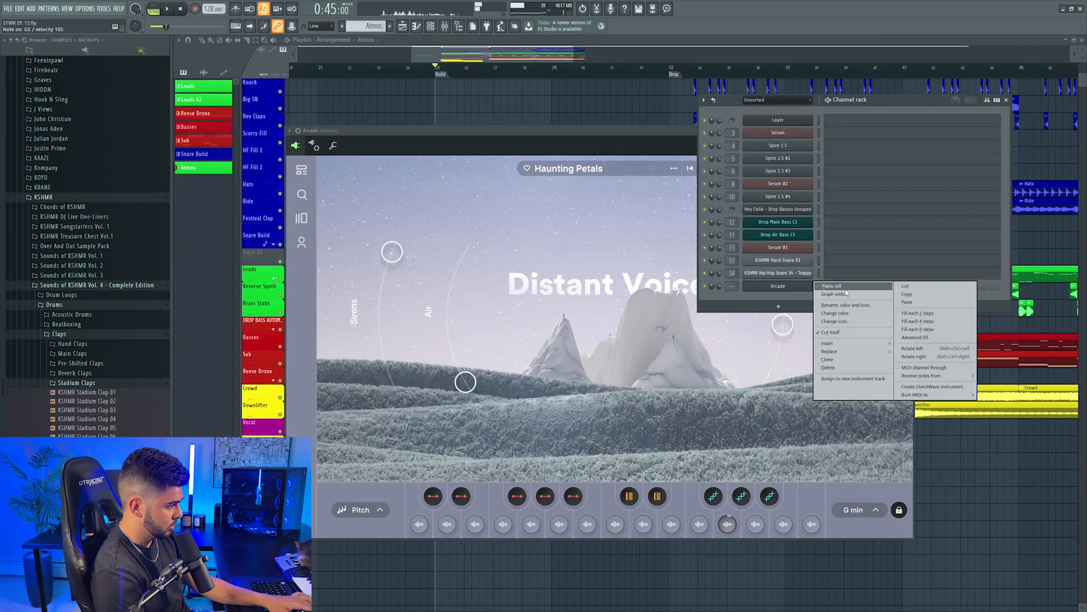
Enter a D5 note a little over seven bars long in the Arcade piano roll of the Atmos pattern.
click(846, 288)
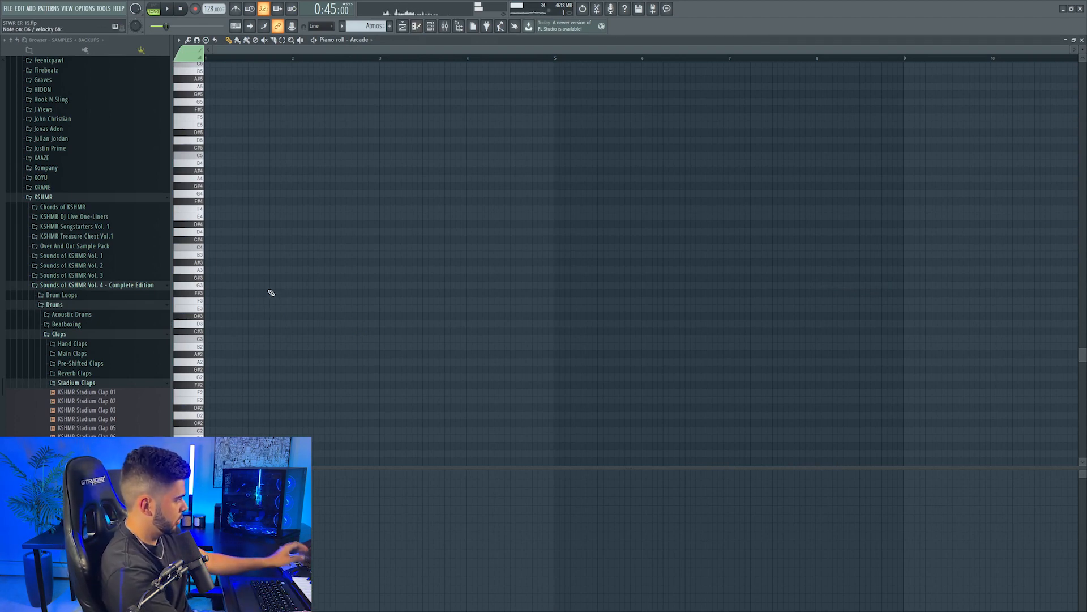
scroll(271, 291, up, 3)
drag(222, 198, 137, 154)
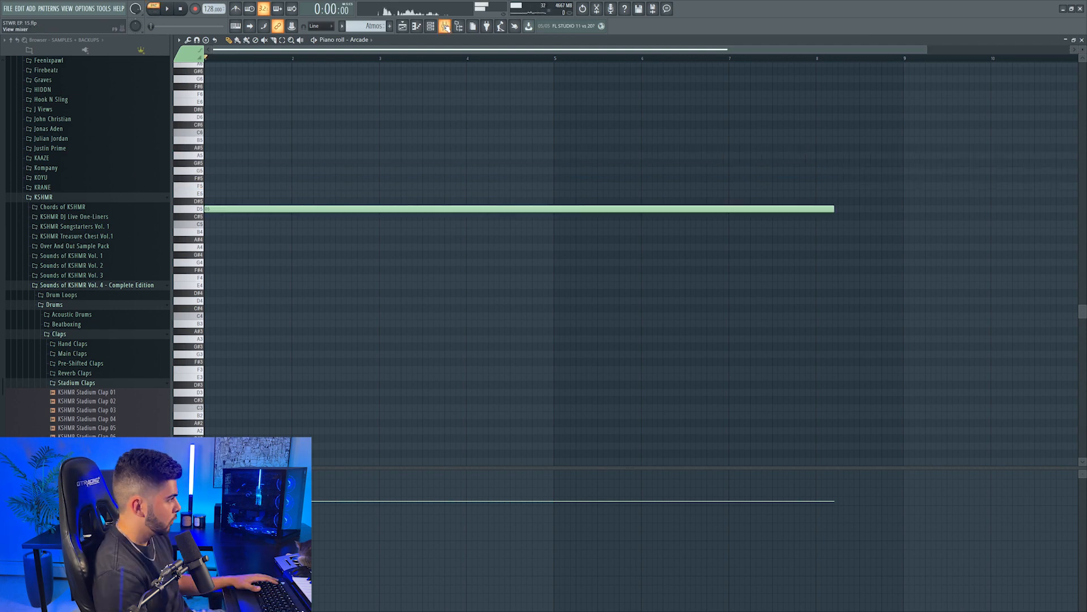
Add OTT as the first effect on the Arcade mixer track and audition the pad.
click(445, 28)
click(927, 277)
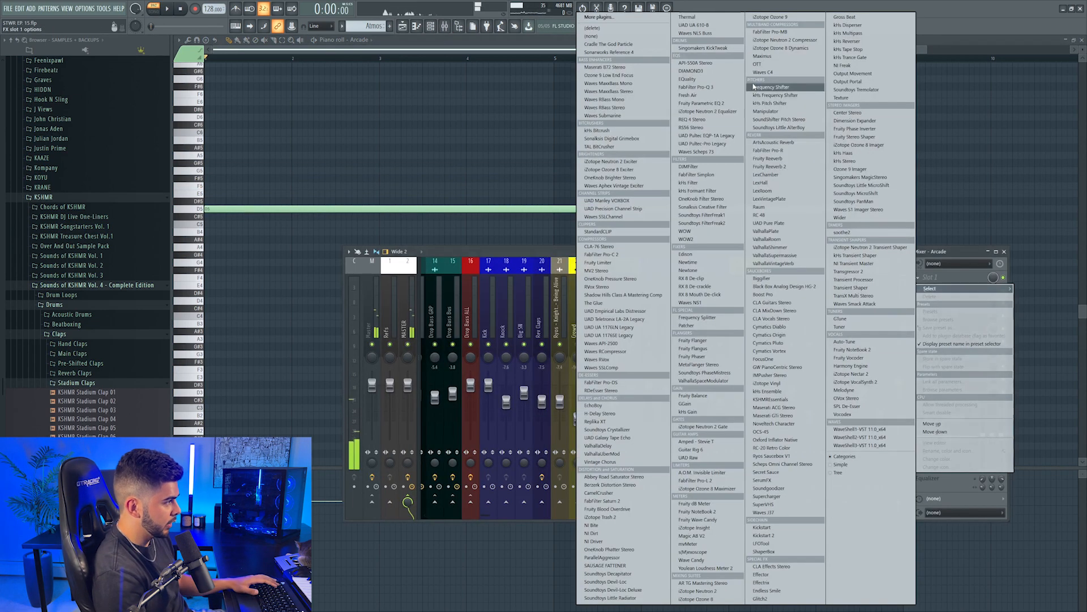
click(760, 66)
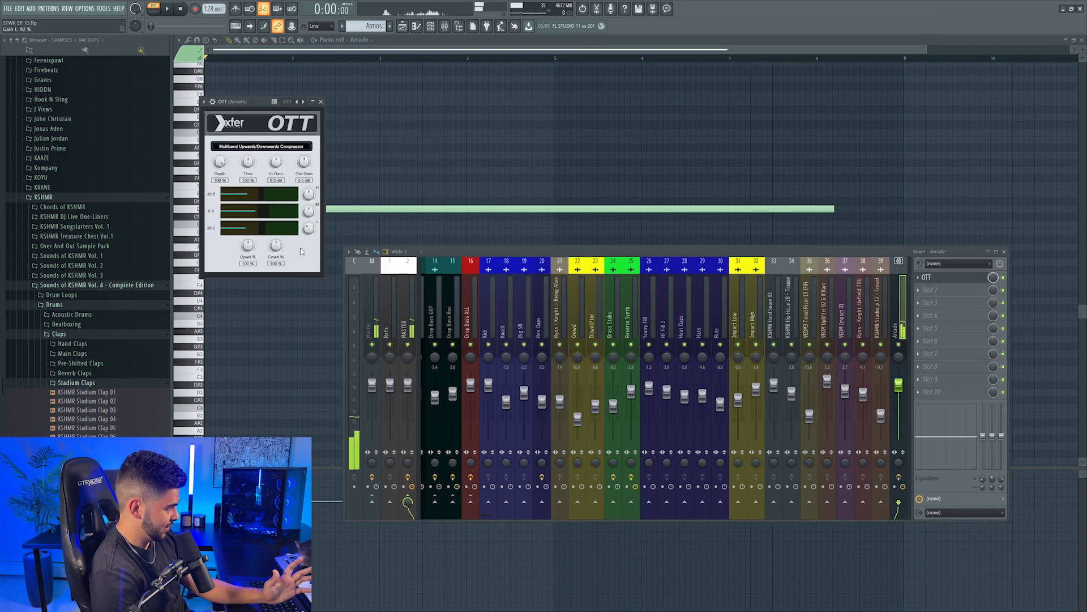
click(321, 101)
key(space)
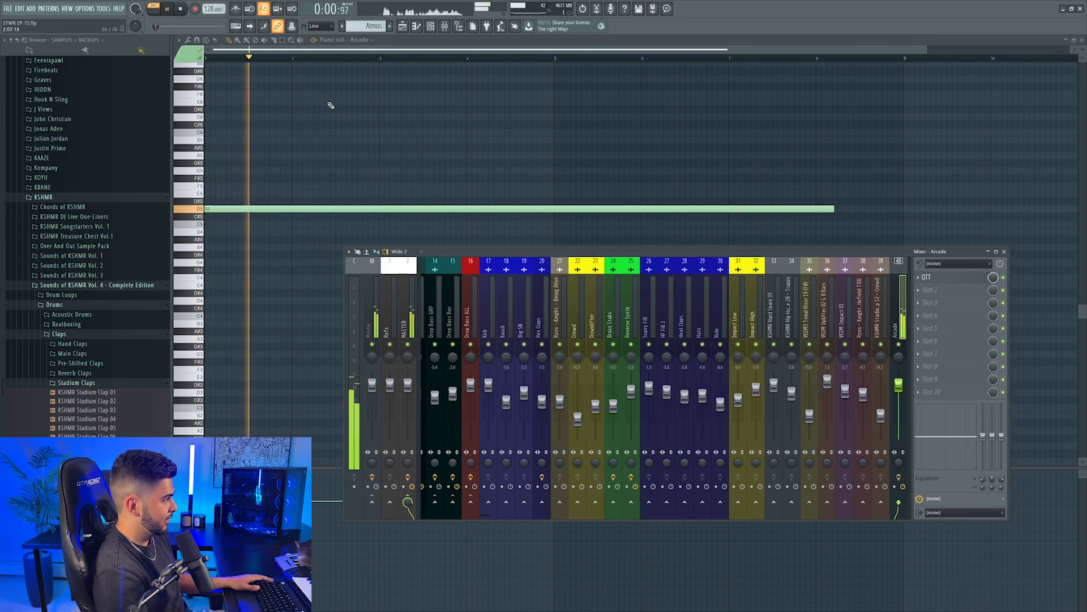
click(182, 9)
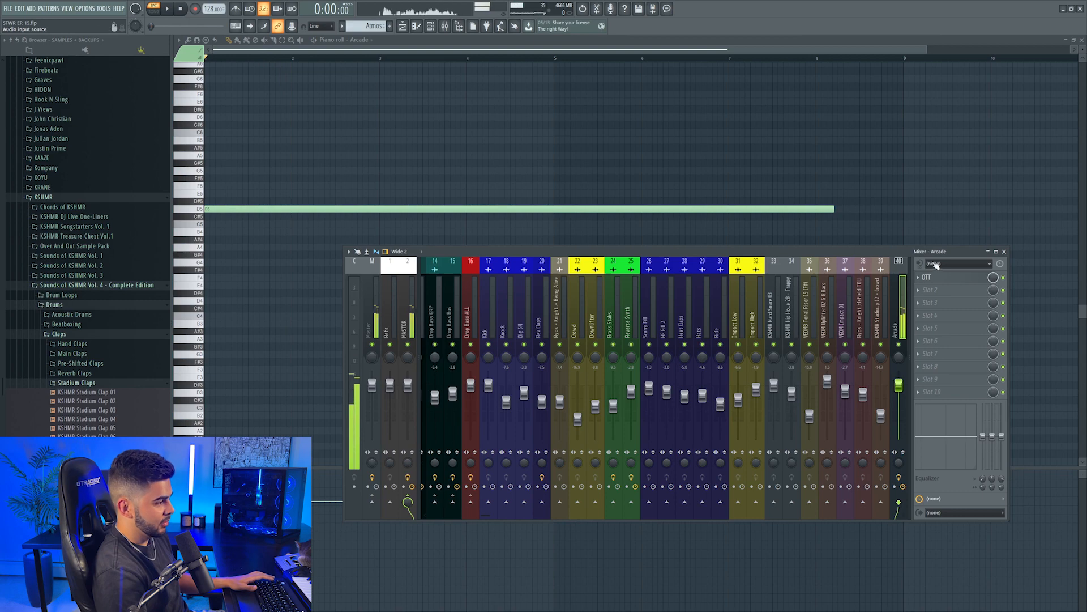
Add ValhallaSupermassive and MetaFlanger Stereo with the Creeping ambient preset after OTT on the Arcade mixer track.
click(927, 291)
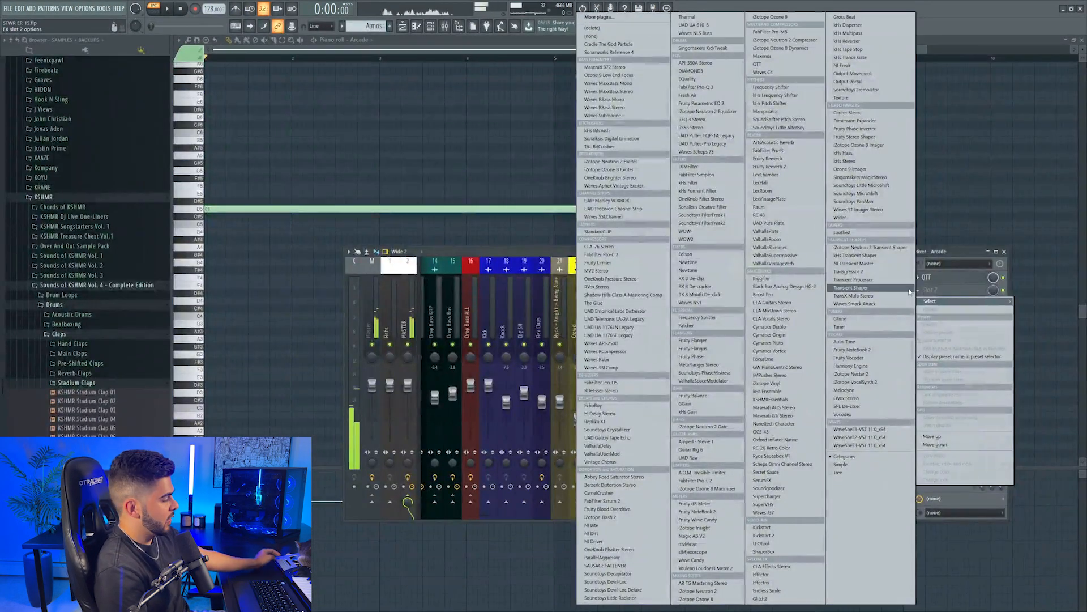
click(792, 256)
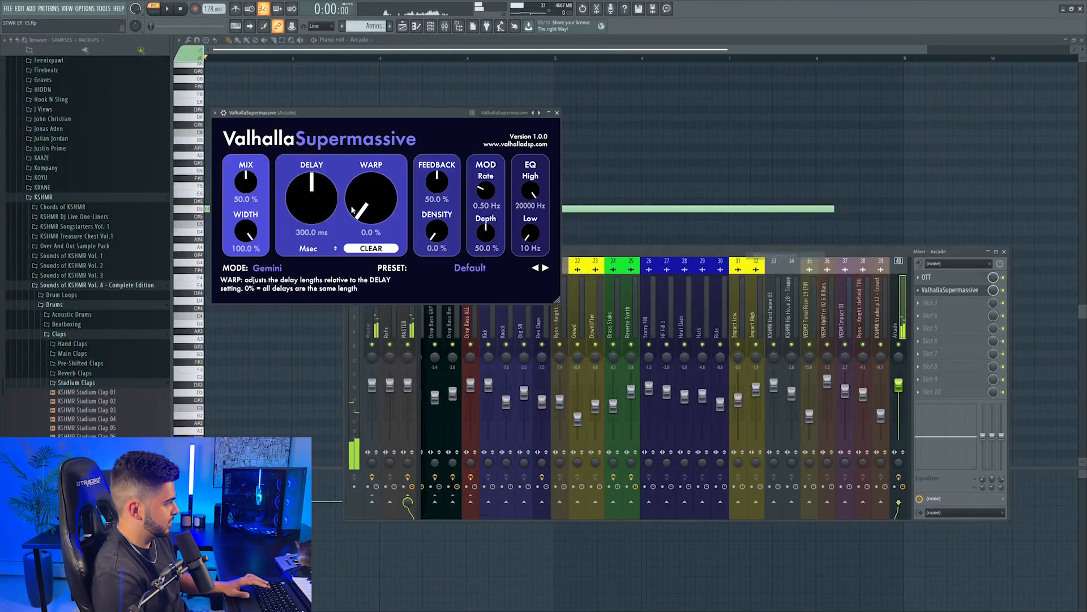
key(space)
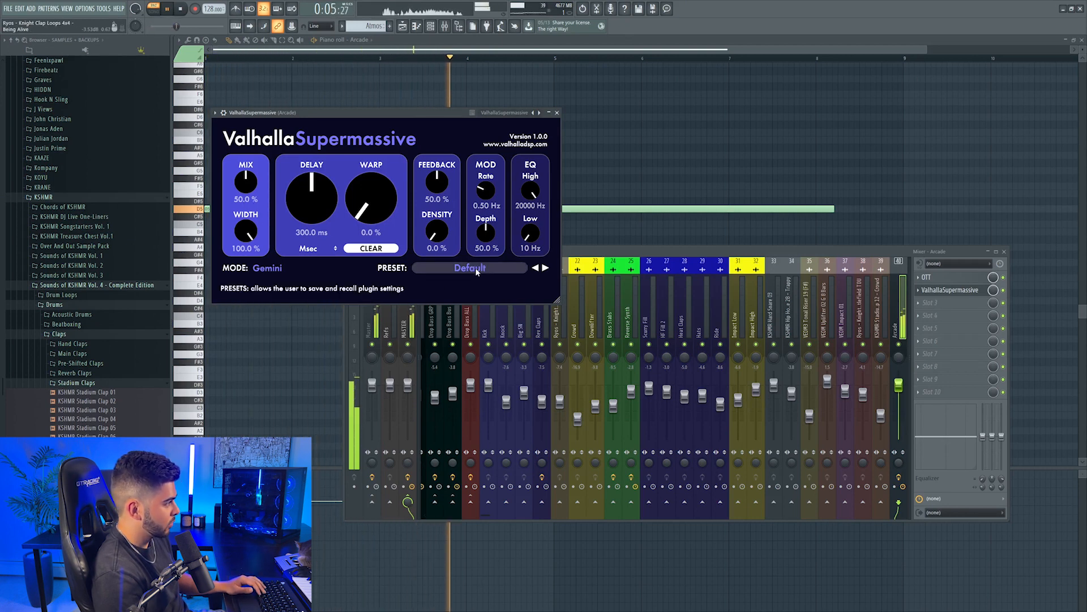
click(470, 268)
mouse_move(453, 371)
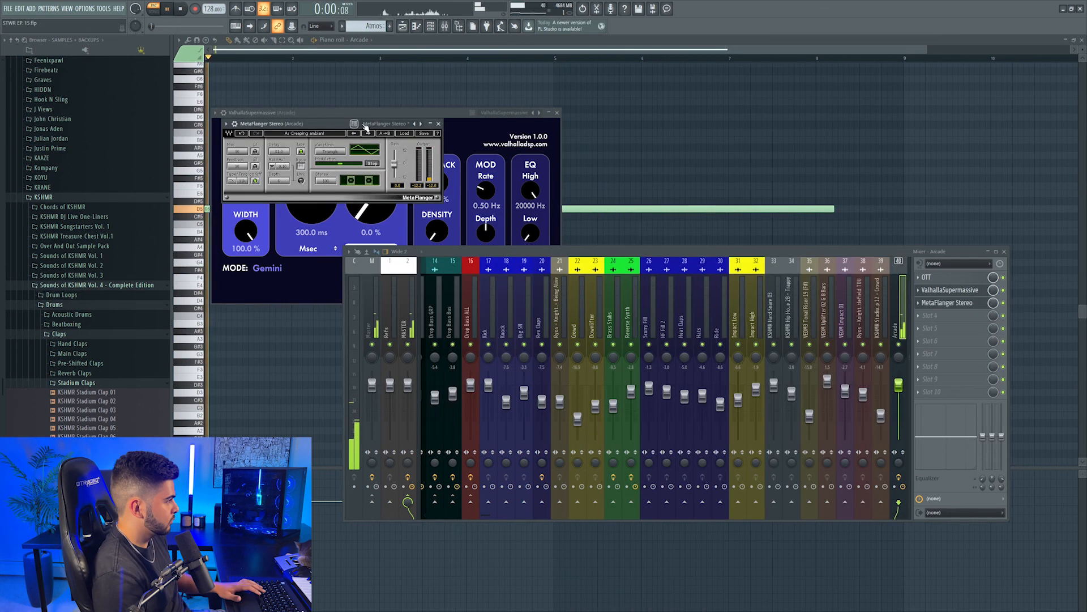
click(438, 124)
click(556, 112)
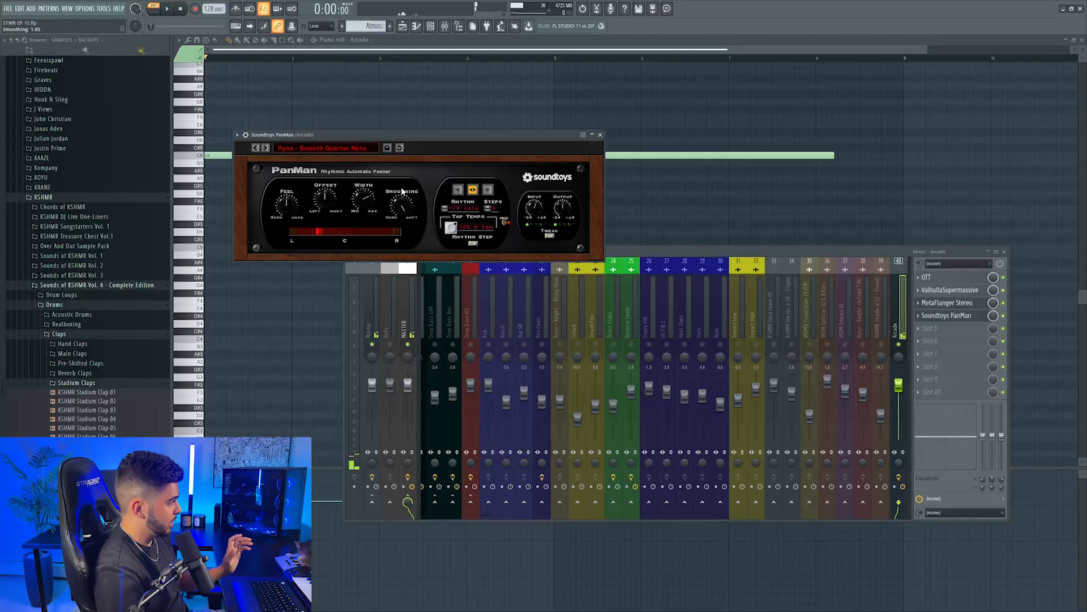
Add Fruity Balance in slot 5 of the Arcade mixer track and create an automation clip for its volume over the build.
click(928, 329)
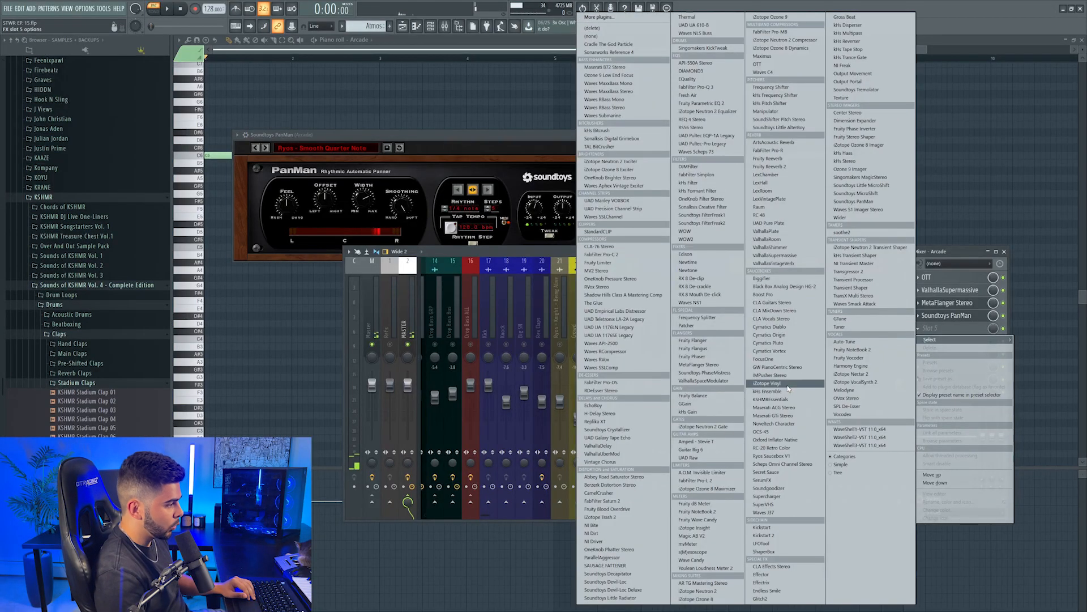
click(709, 412)
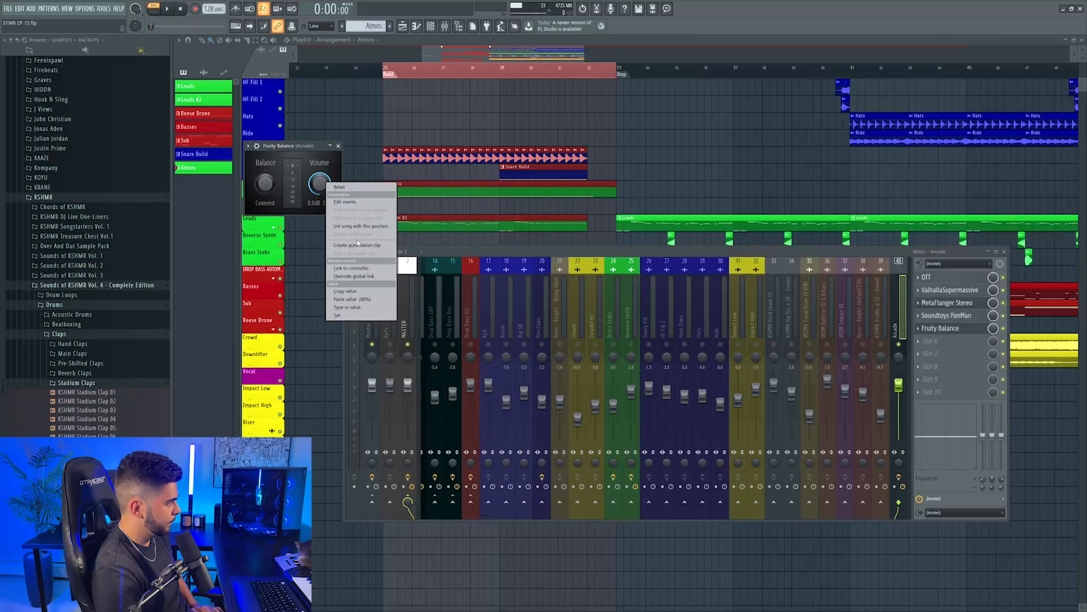
click(357, 240)
key(F12)
drag(579, 89, 590, 222)
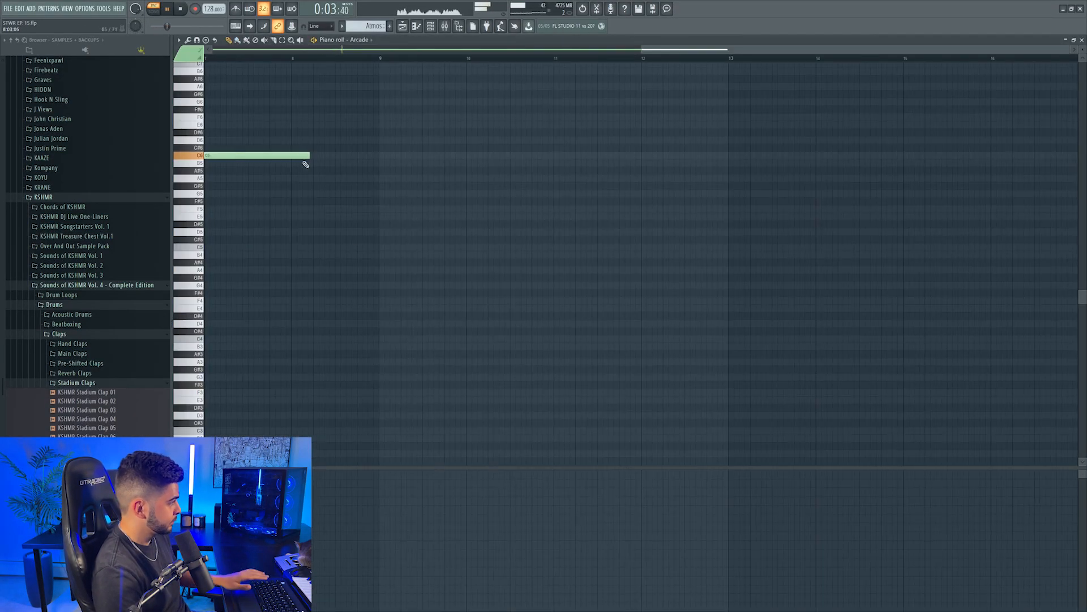
Browse Arcade's Distant Voices sampler kits and delete the long A5 note from the Atmos pattern's piano roll.
click(430, 27)
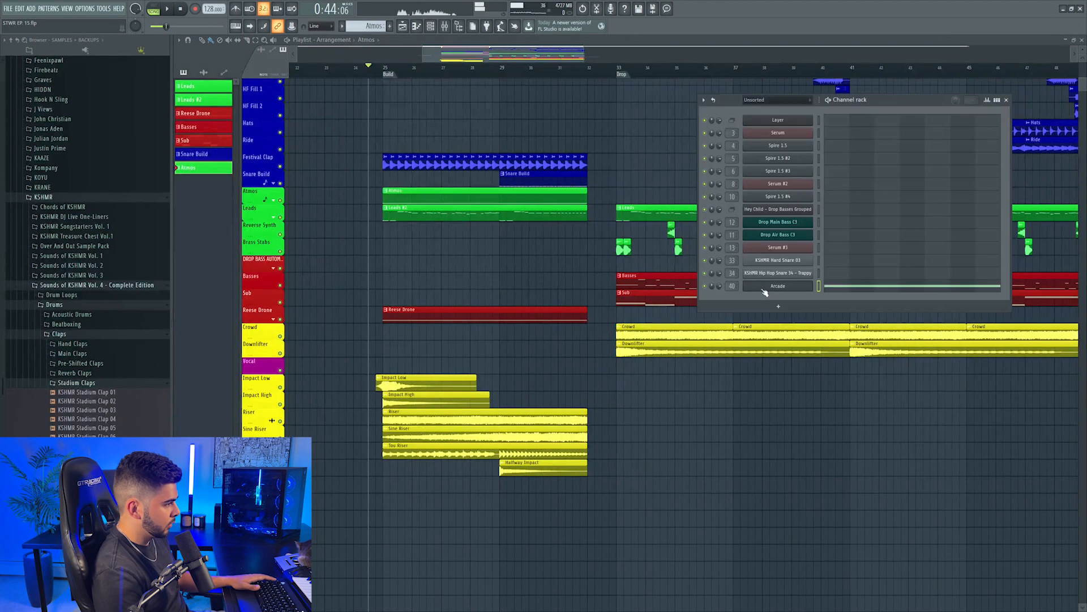
click(790, 289)
click(603, 173)
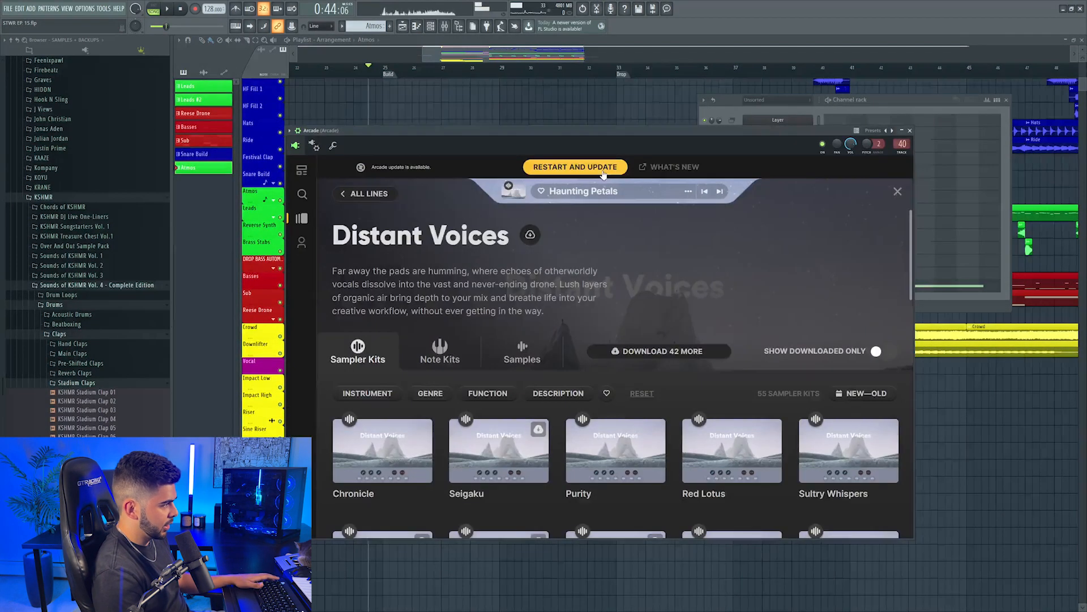
scroll(499, 284, down, 5)
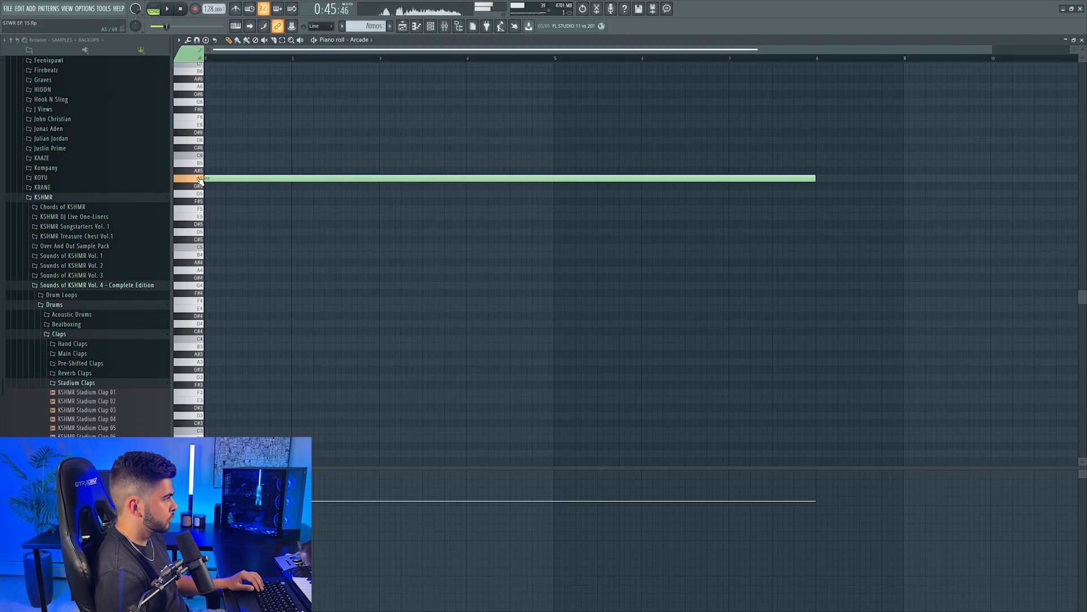
right_click(227, 179)
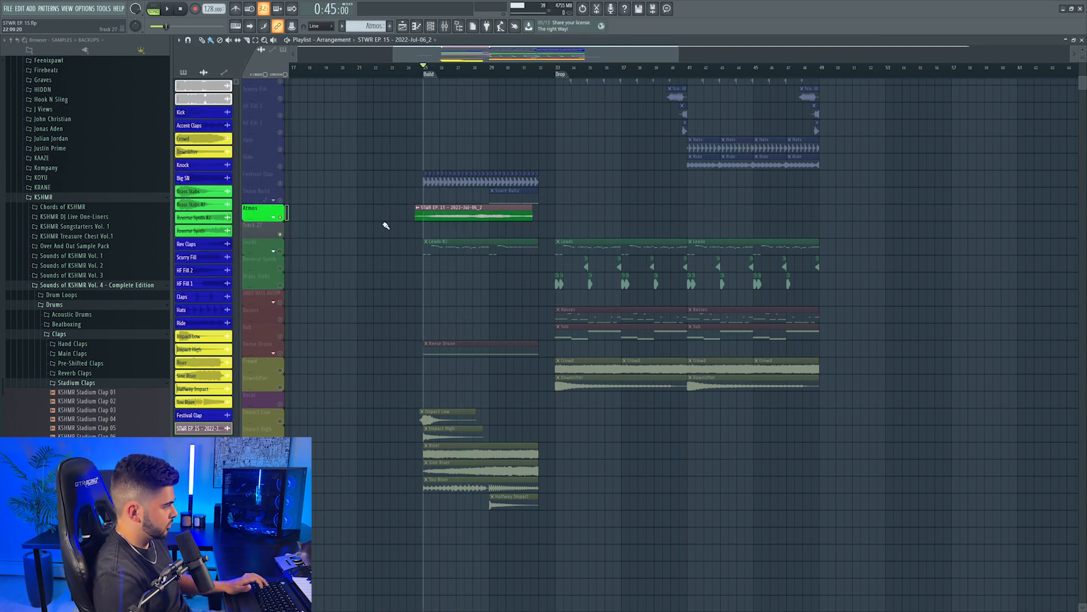
Auto-name the recorded audio clip on the Atmos track after its track.
right_click(262, 209)
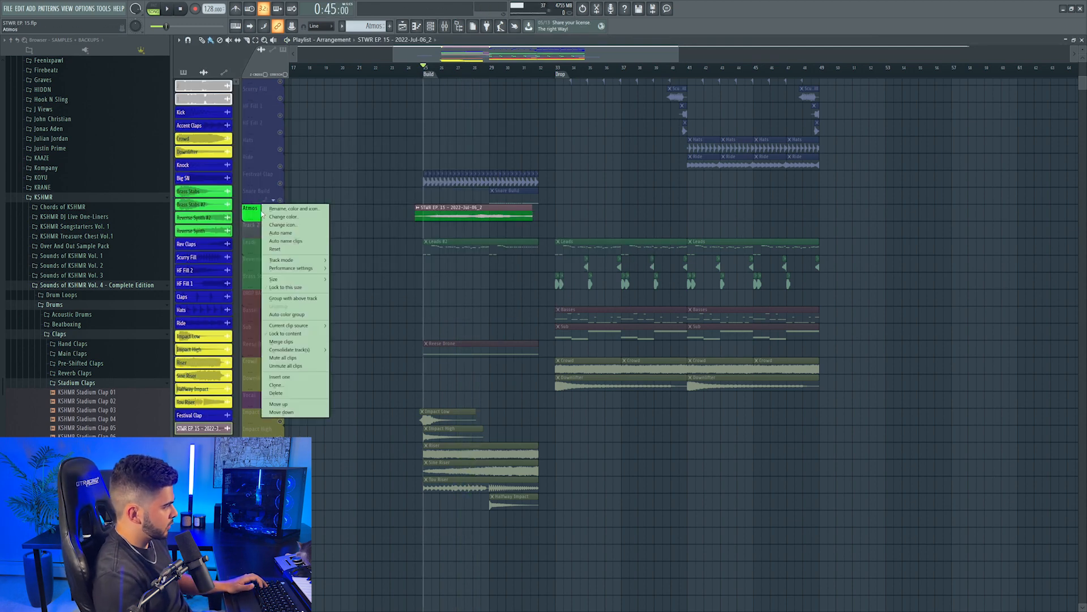
click(312, 242)
Trim the start of the Atmos audio clip, align it to bar 25 and slice it at bar 29.
drag(1082, 51, 1083, 32)
scroll(510, 209, down, 7)
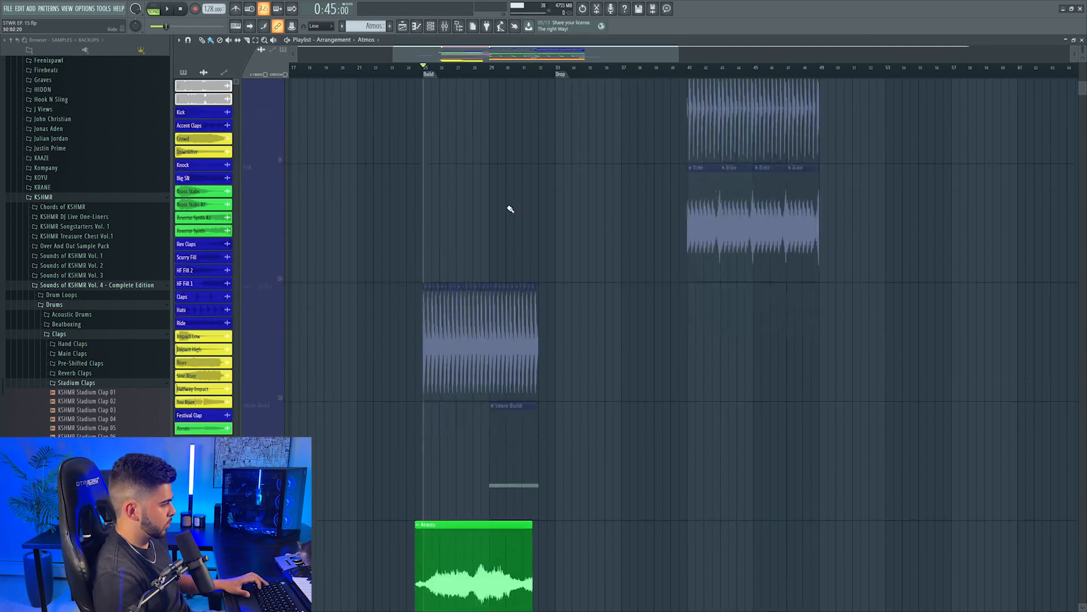
scroll(442, 93, up, 2)
scroll(416, 447, up, 5)
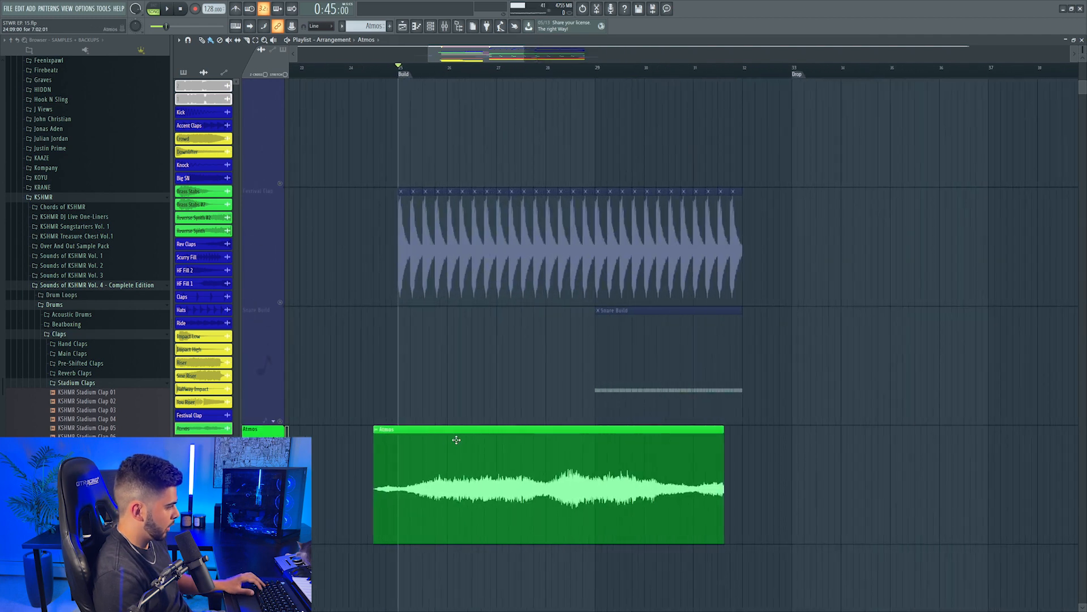
right_click(404, 443)
click(598, 450)
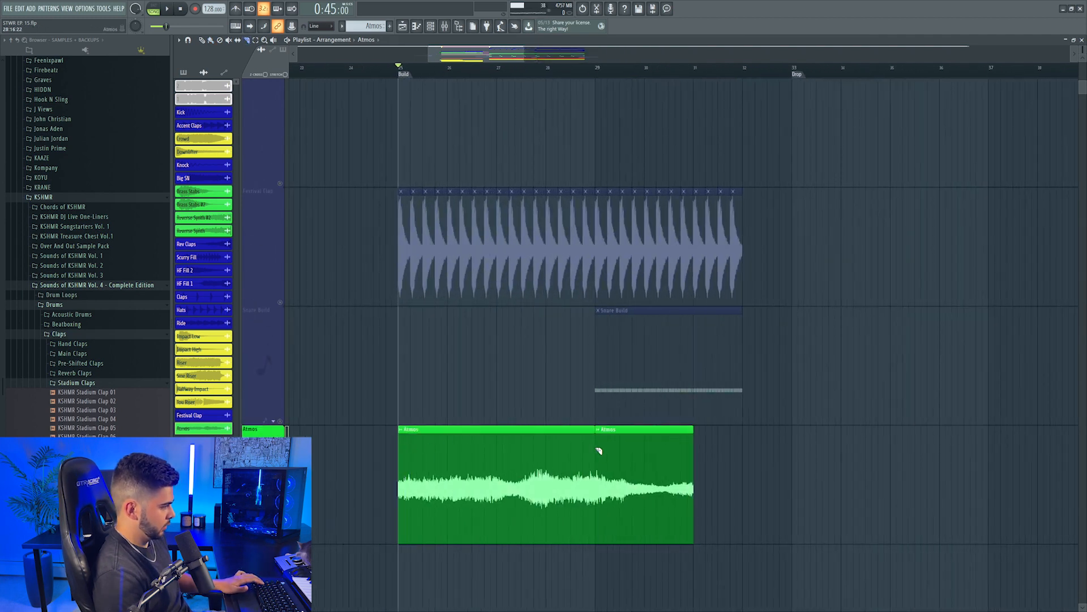
Replace the Atmos slice after bar 29 with a copy of the four-bar slice from bar 25 and play it back.
key(p)
right_click(631, 458)
drag(403, 462, 641, 469)
key(space)
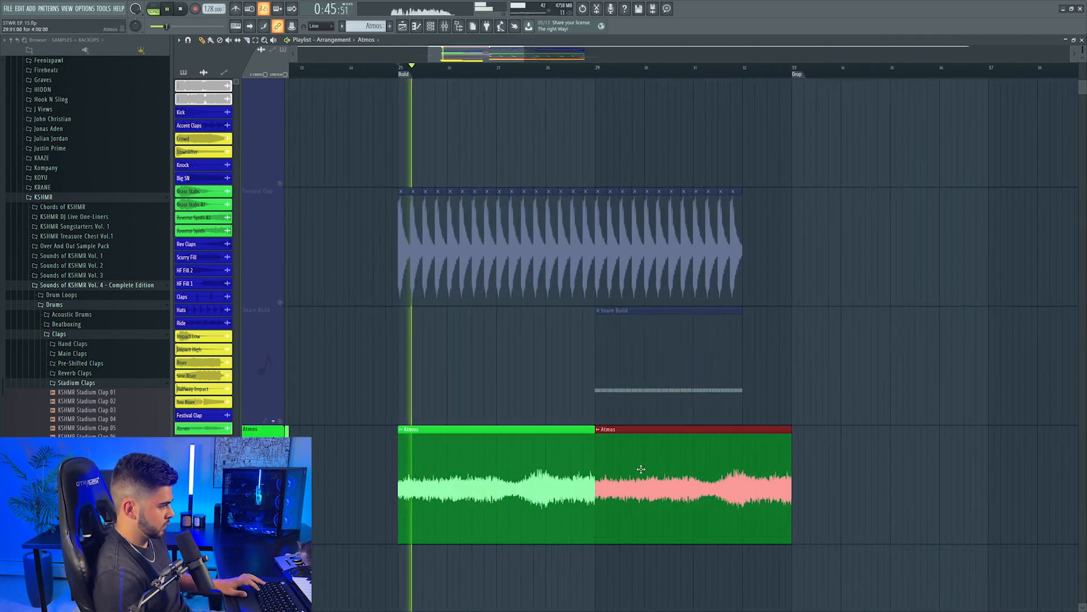
key(ctrl+d)
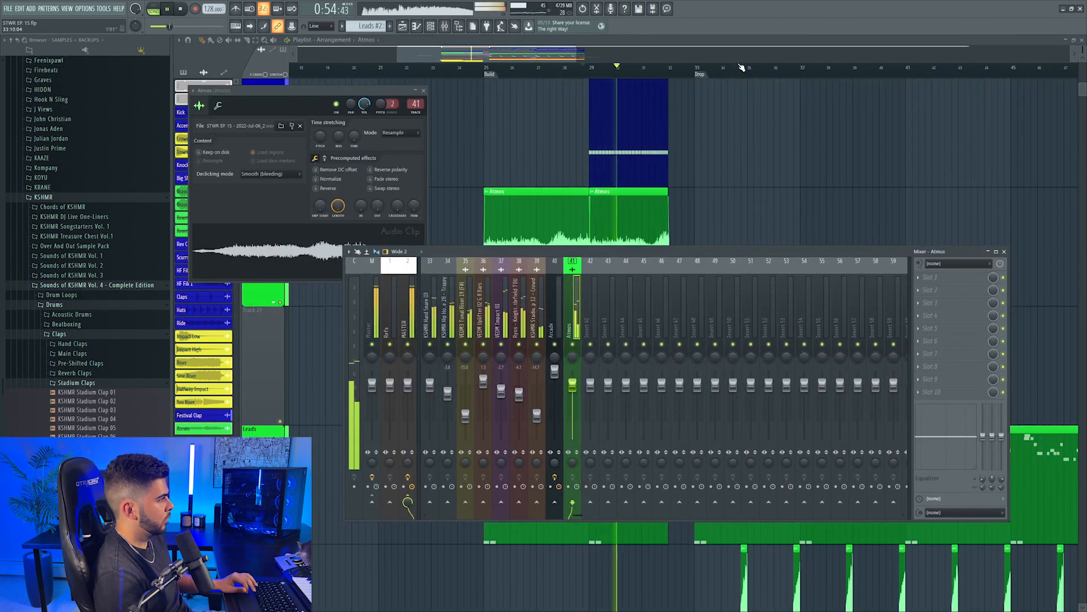
Listen to the second half of the build with the Atmos layer up to the drop and stop playback.
drag(1082, 54, 1082, 45)
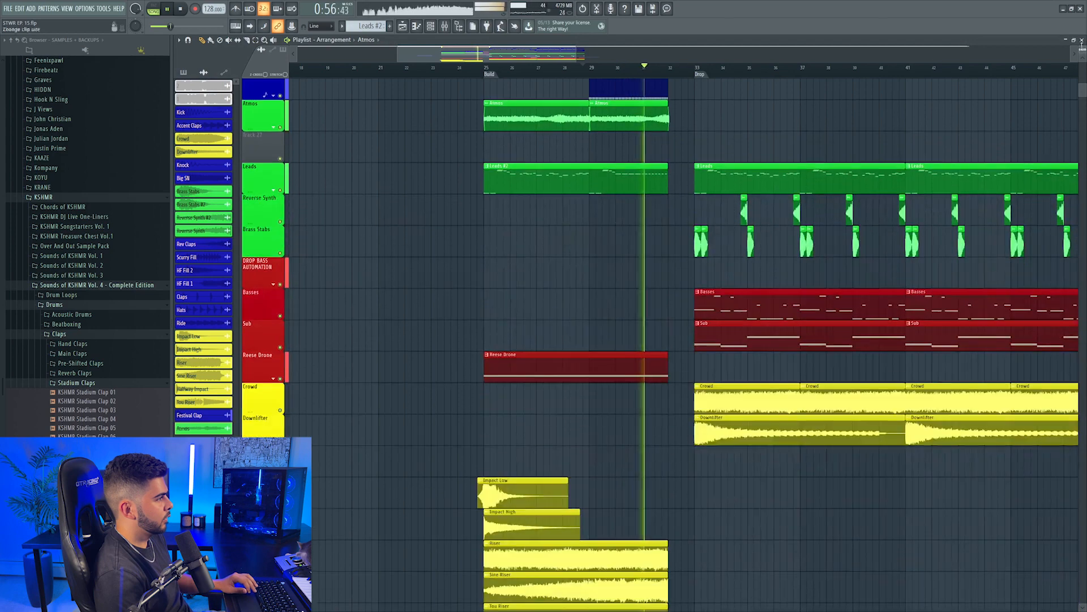
scroll(790, 70, up, 3)
scroll(450, 56, left, 1)
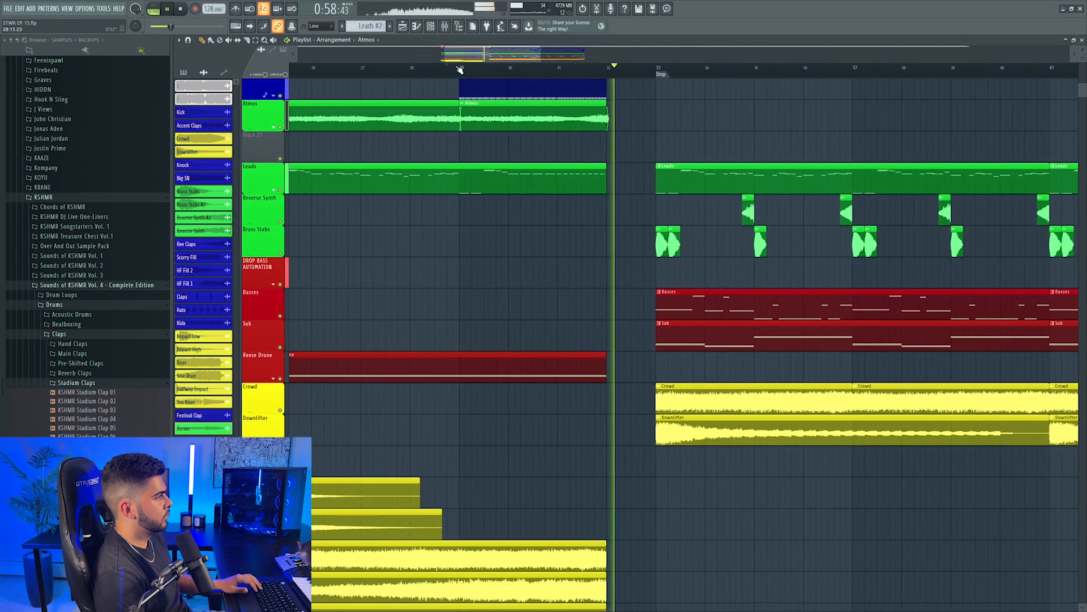
scroll(460, 69, down, 4)
key(space)
scroll(308, 284, up, 5)
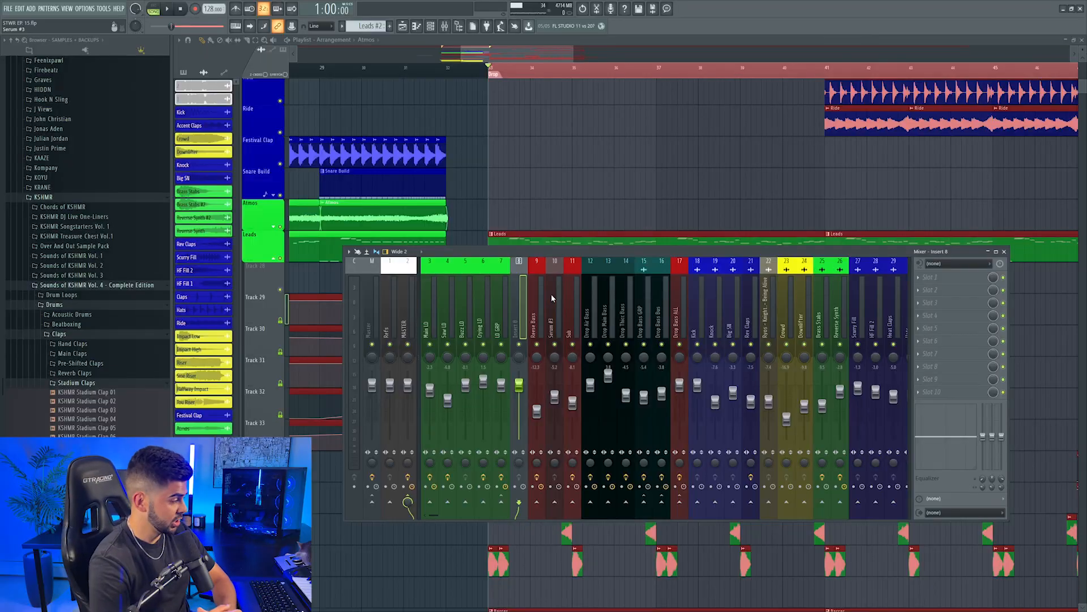
Draw a rising reverb mix-level automation ramp in bar 34 below the Leads clip and play it back.
drag(552, 294, 570, 289)
key(space)
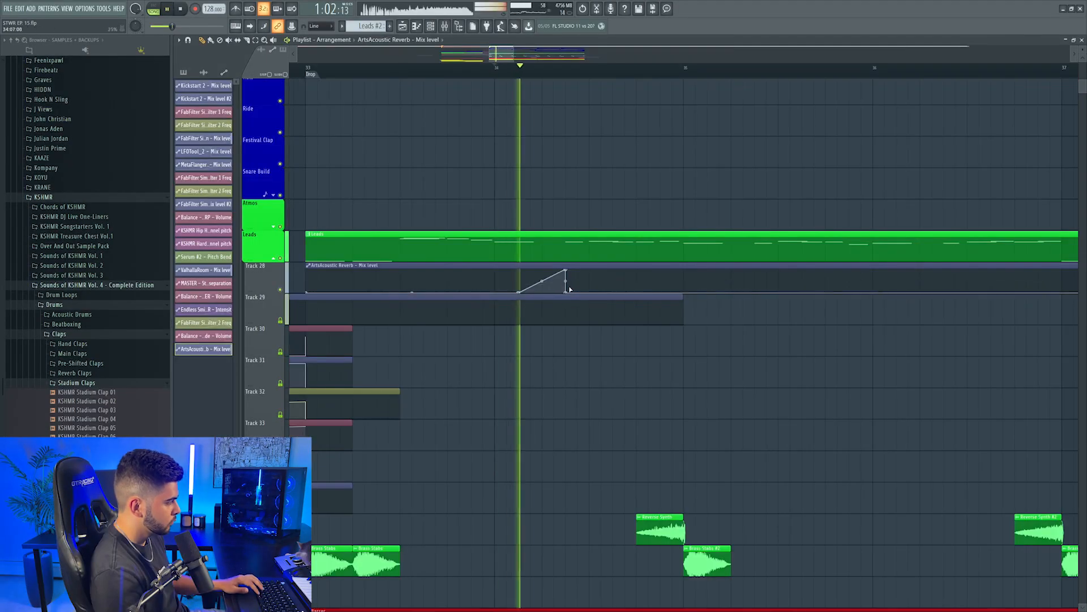
scroll(519, 77, down, 2)
key(space)
click(504, 69)
scroll(504, 71, up, 2)
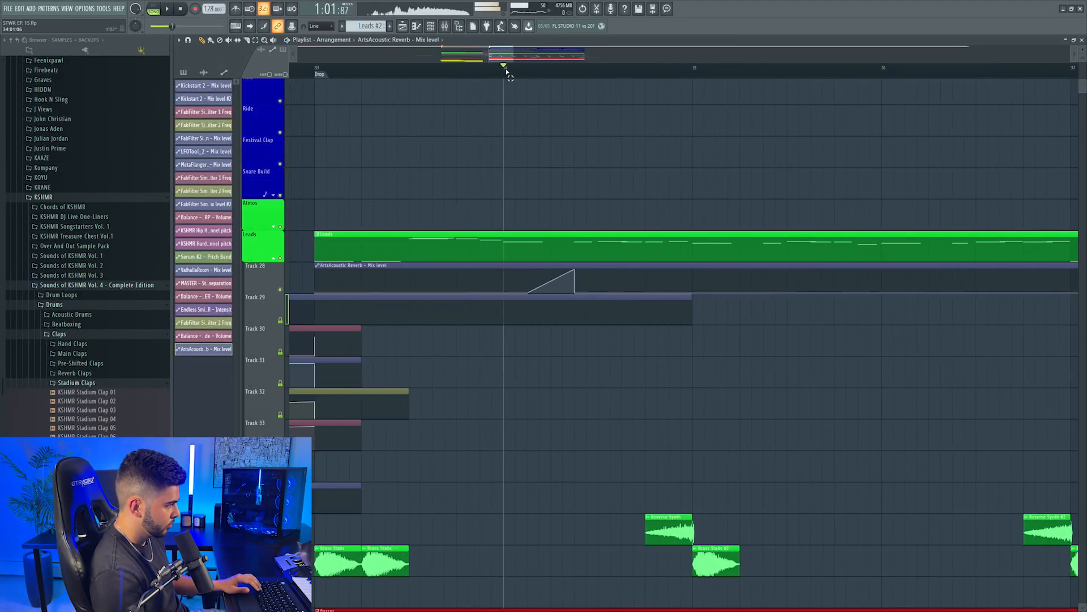
scroll(506, 72, down, 3)
scroll(509, 75, up, 2)
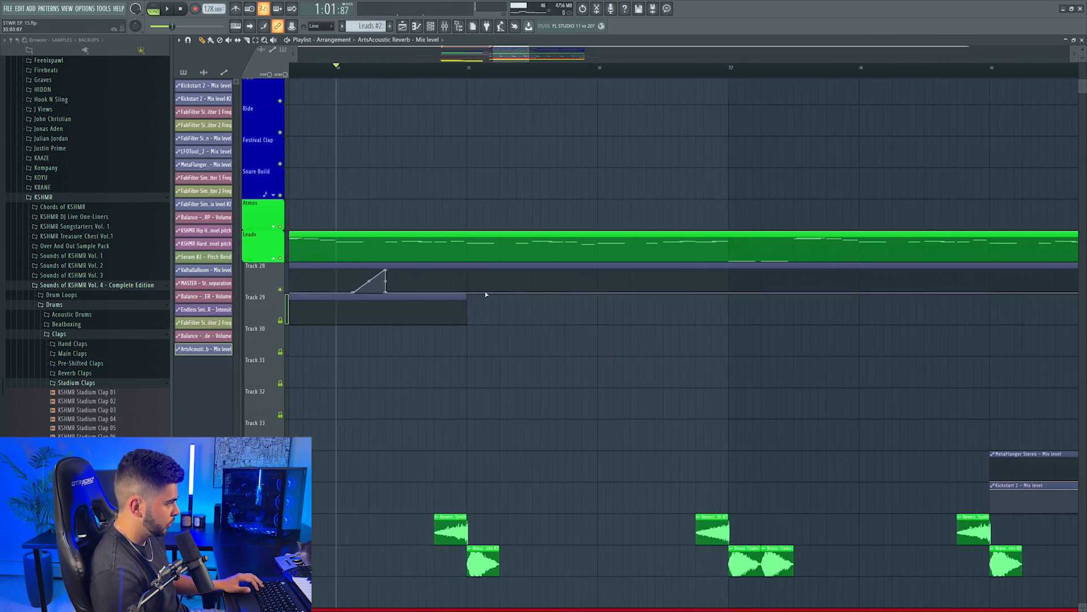
Add matching reverb mix-level ramps in bars 35 and 36 of the automation clip and listen to them.
right_click(616, 290)
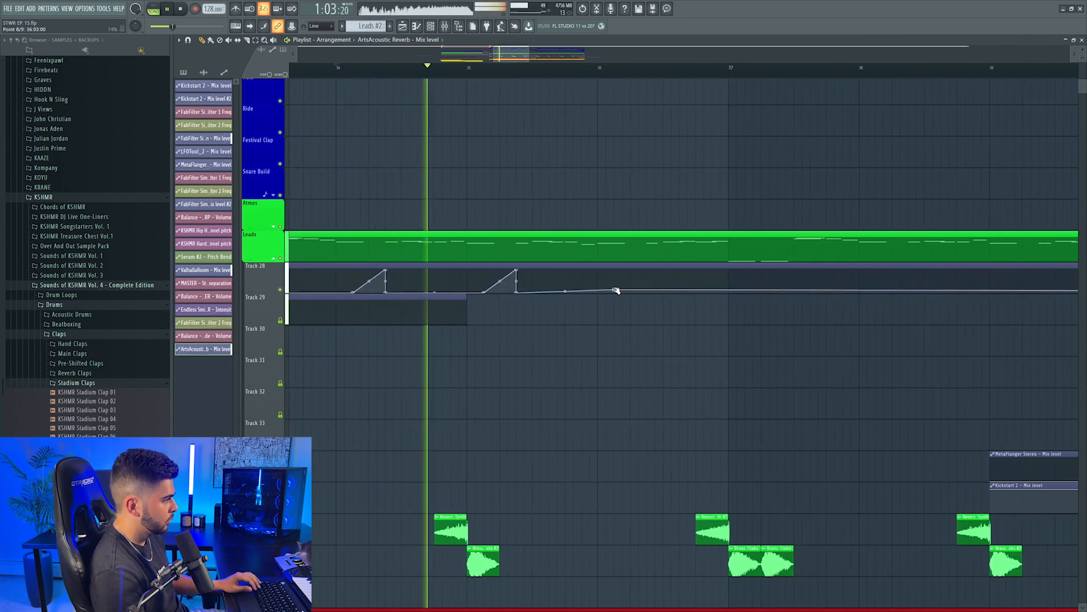
right_click(647, 274)
right_click(648, 293)
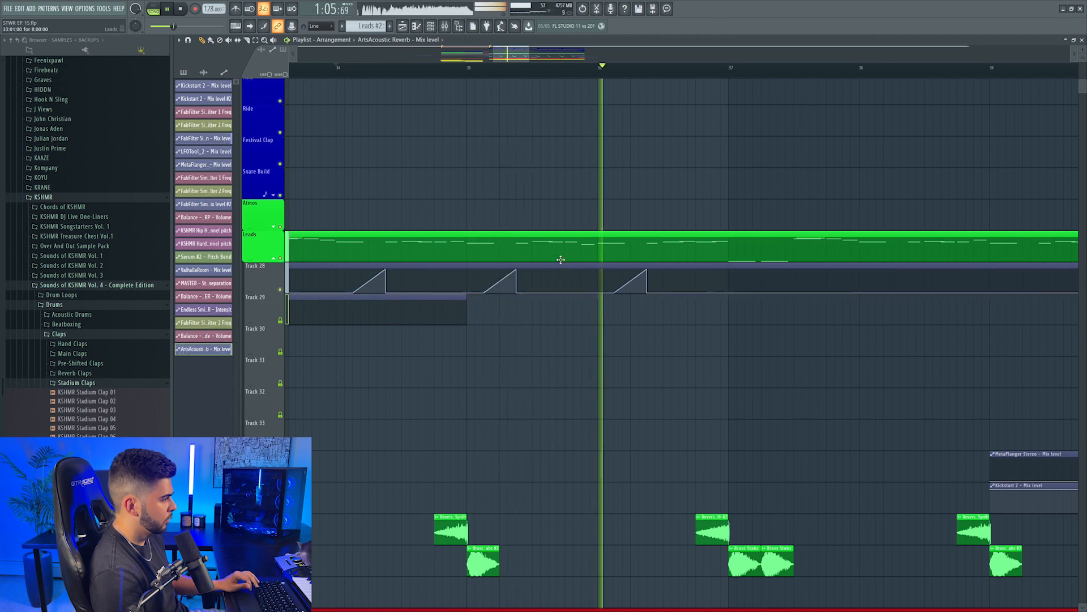
scroll(547, 78, down, 5)
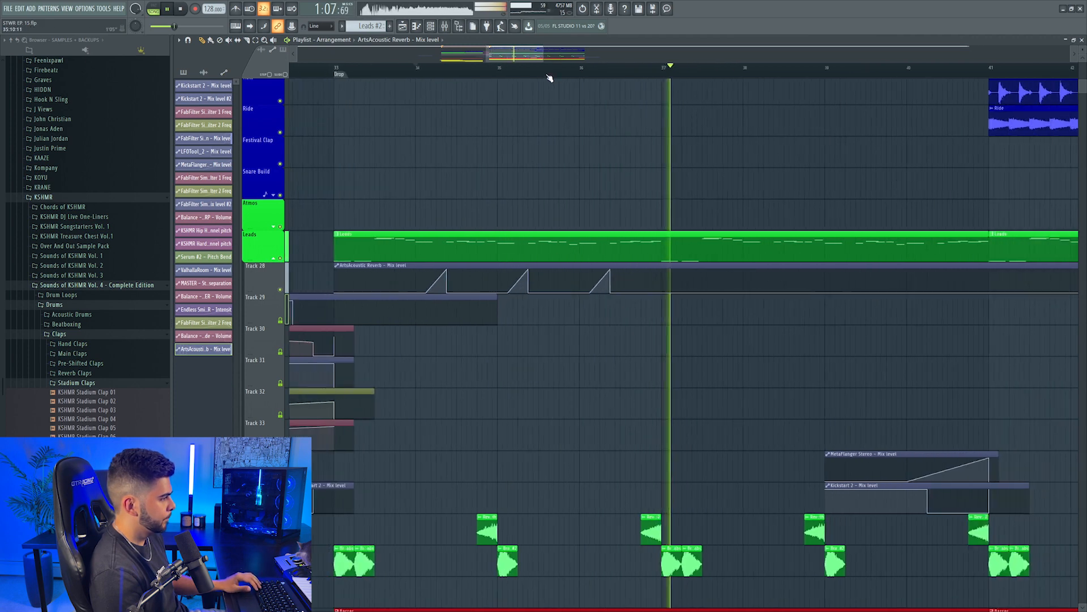
key(space)
scroll(478, 76, up, 8)
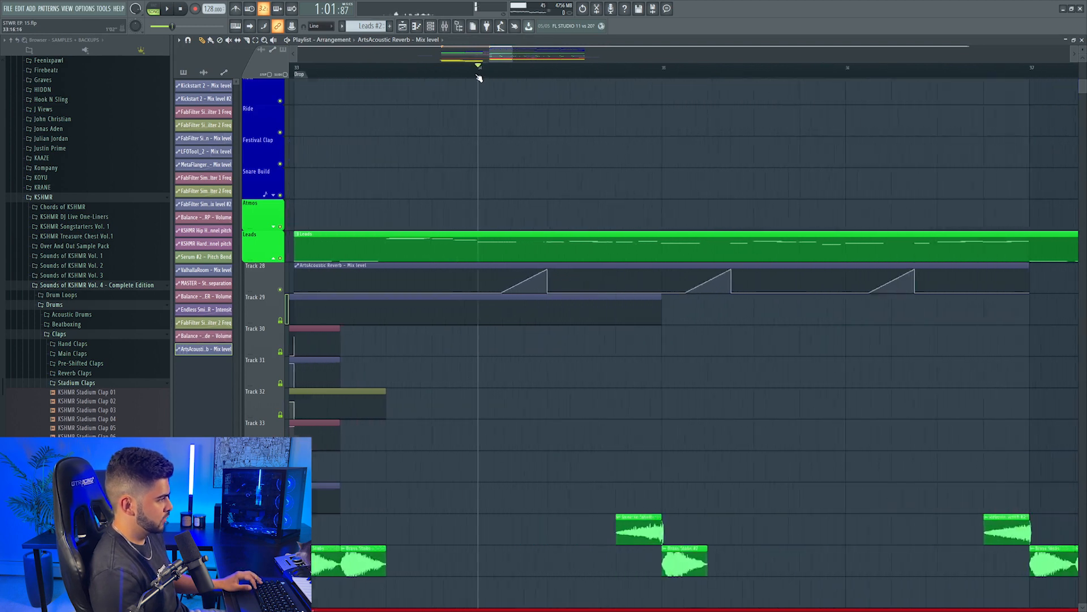
Lower the peak of the bar 34 reverb ramp, copy its value and paste it onto the bar 35 peak.
key(space)
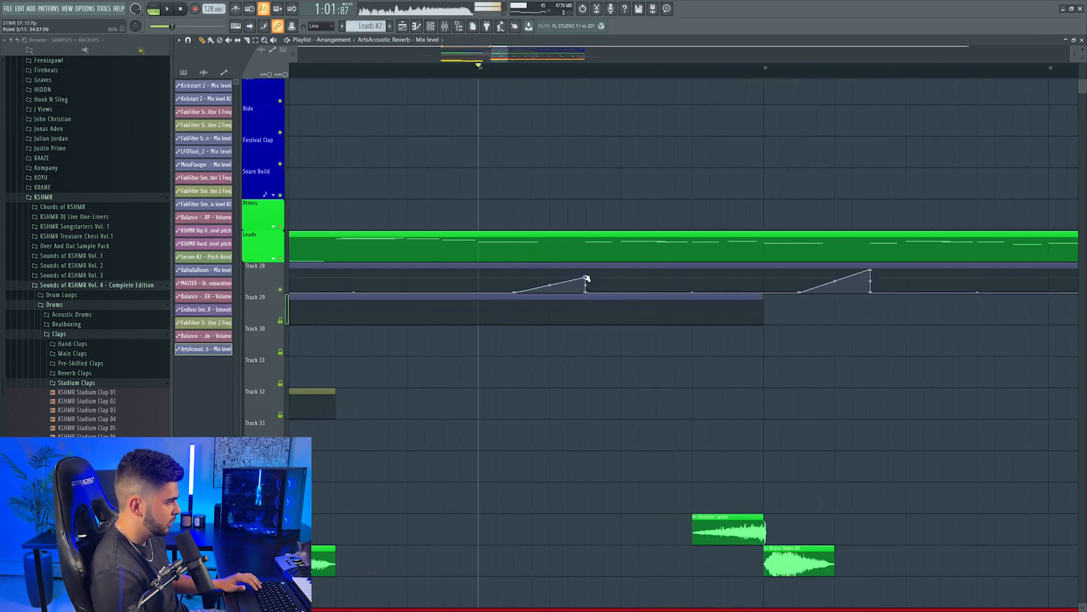
key(space)
right_click(586, 278)
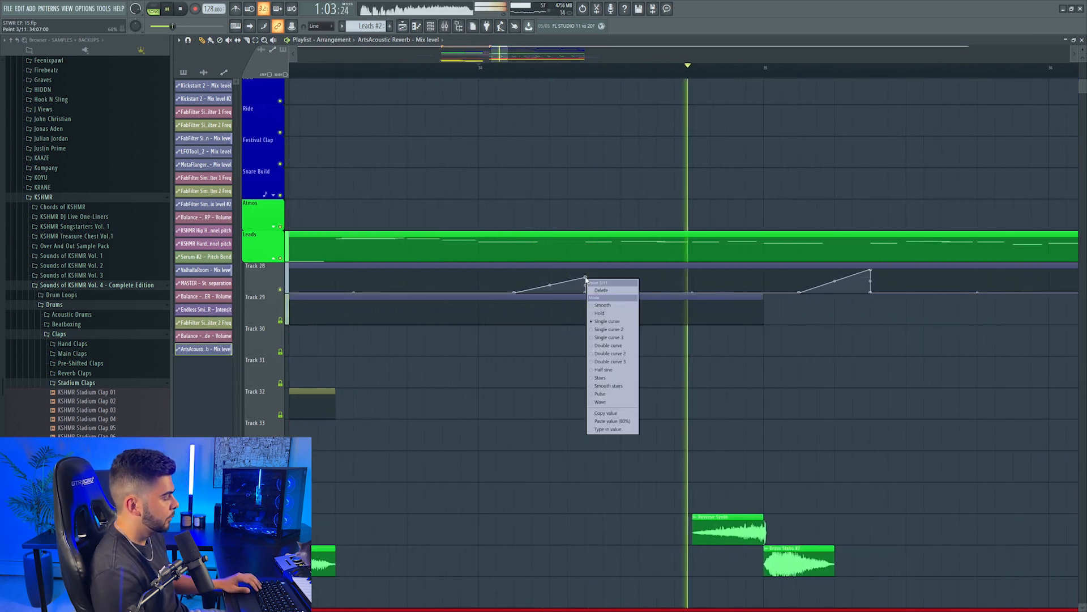
click(621, 413)
key(space)
right_click(871, 270)
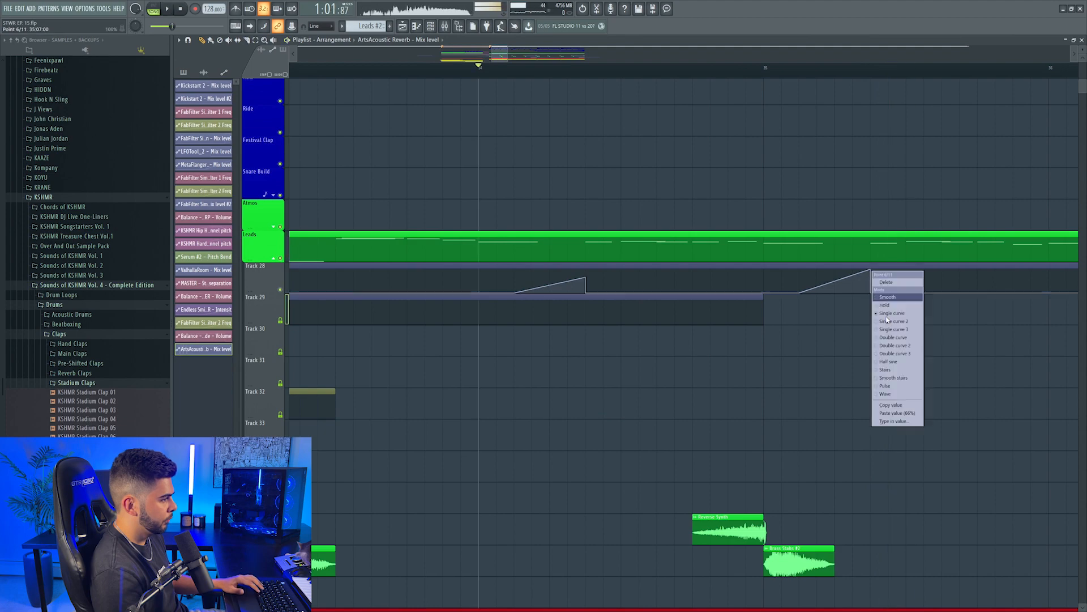
click(901, 413)
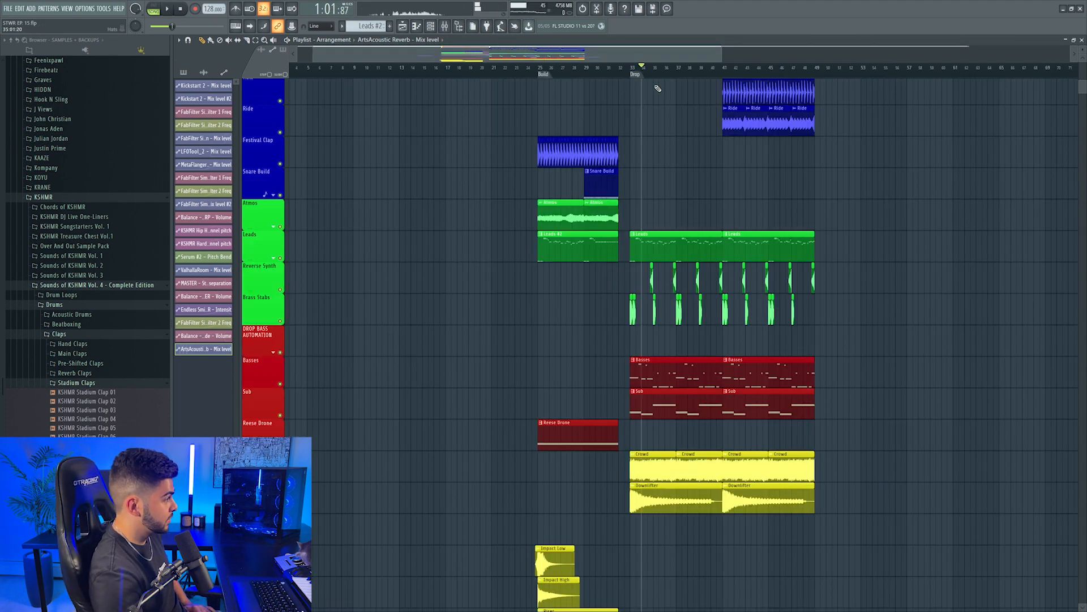
Place the Ryos_Impacts_07_2019 - Identity VIP Pre-Drop sample below Halfway Impact, hitting at bar 32, and play it back.
scroll(658, 89, up, 6)
scroll(595, 142, down, 5)
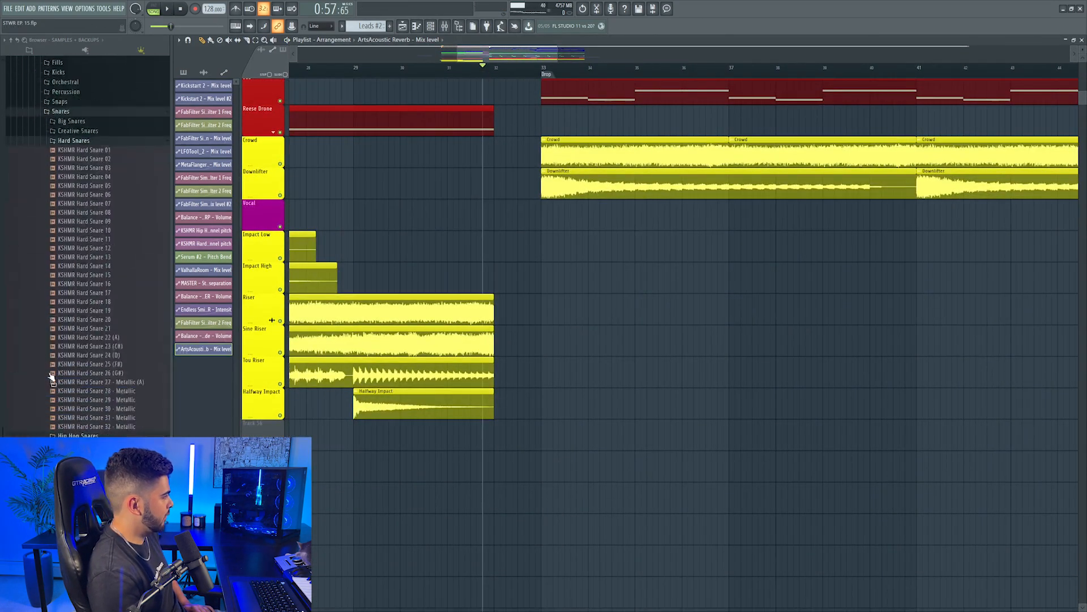
drag(106, 197, 481, 436)
scroll(464, 67, up, 5)
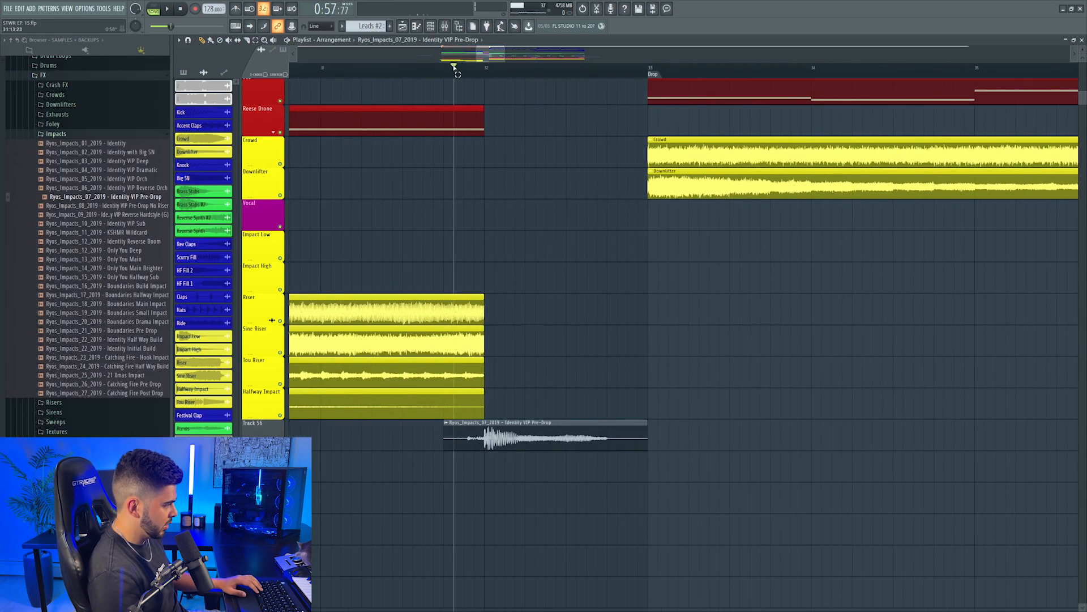
scroll(454, 67, up, 3)
key(space)
double_click(609, 423)
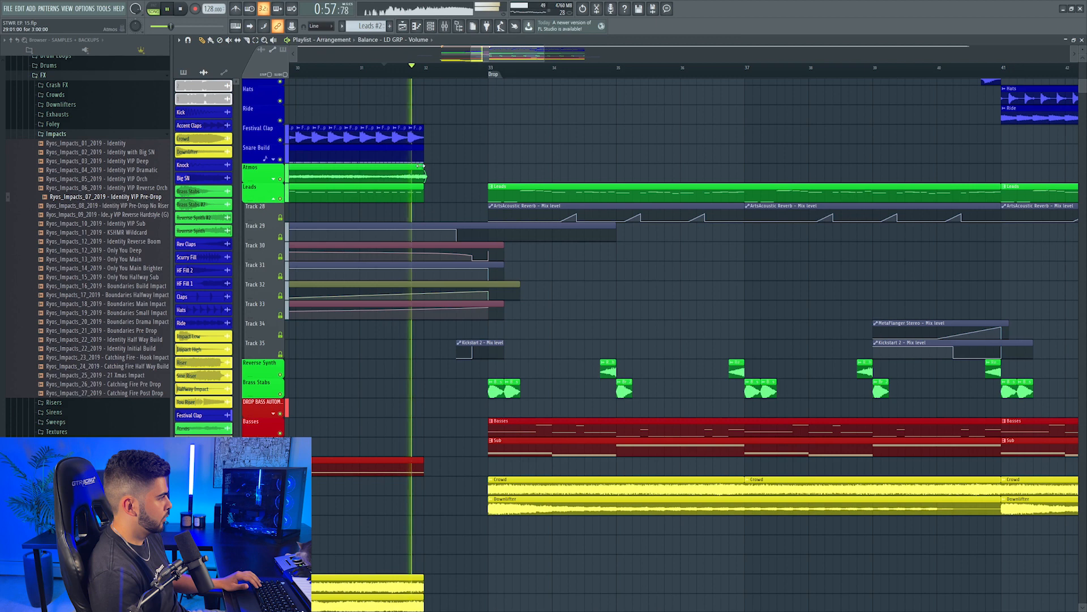
Extend the Atmos clip to the drop at bar 33 and listen to the transition.
drag(422, 167, 488, 170)
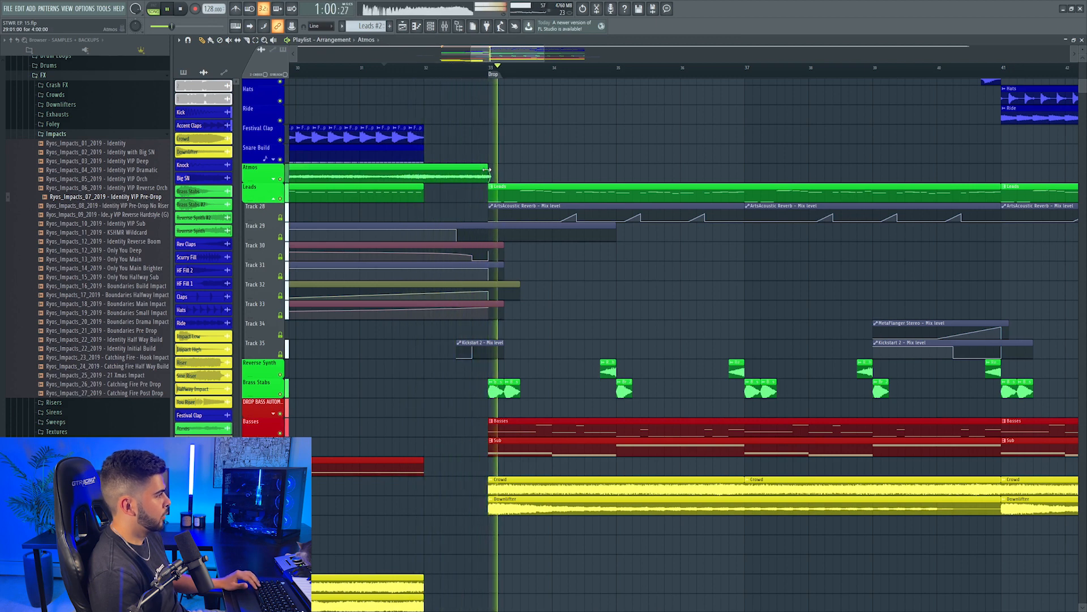
key(space)
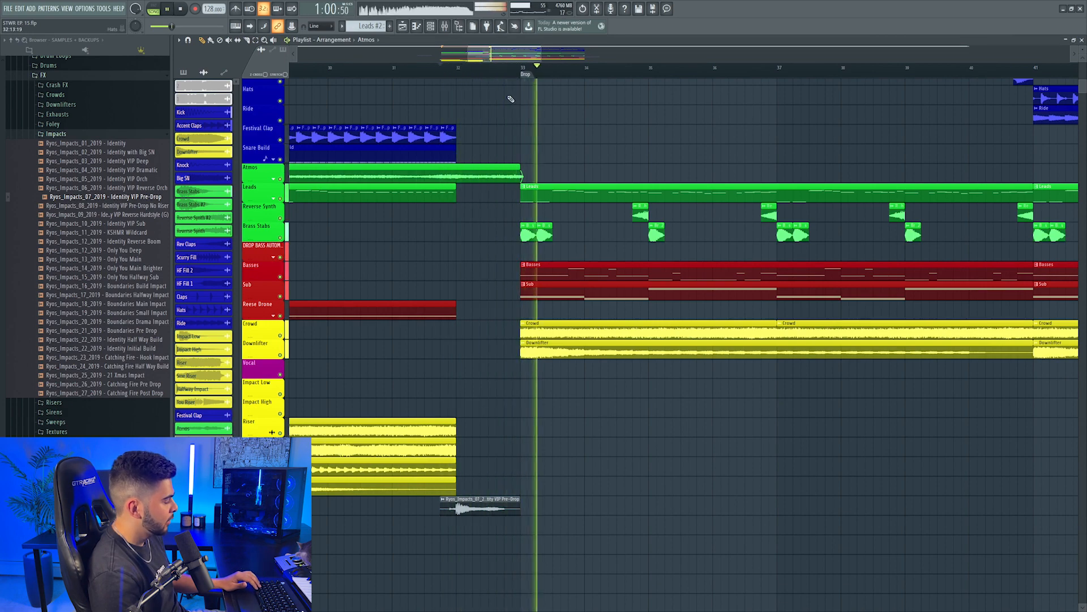
scroll(522, 117, down, 6)
scroll(523, 81, up, 1)
key(space)
scroll(522, 81, down, 6)
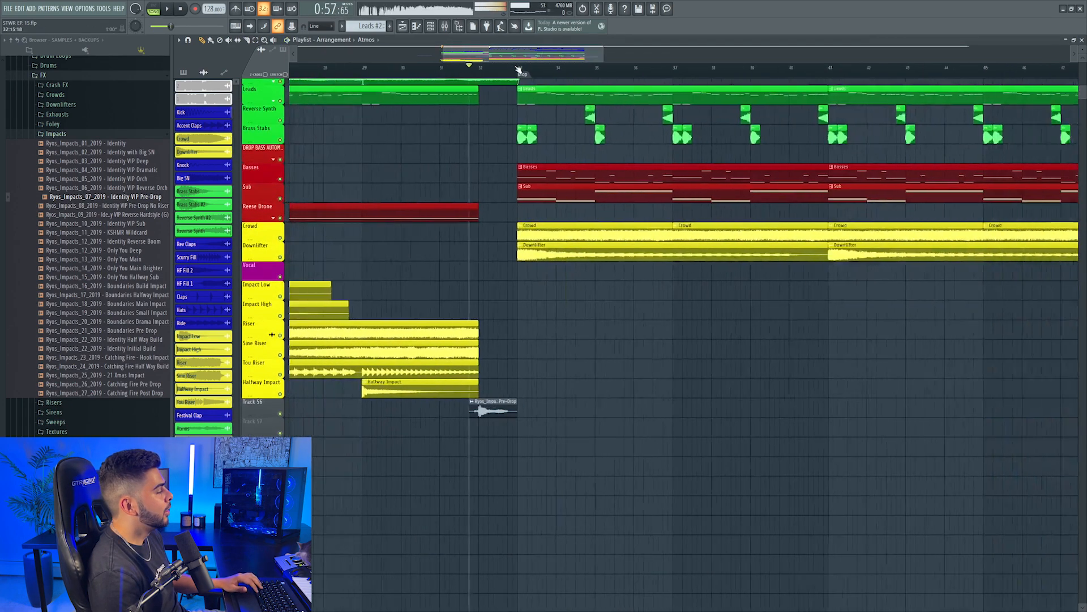
Auto-name the clips on the Pre Drop Impact track after their track.
scroll(509, 317, down, 4)
right_click(256, 321)
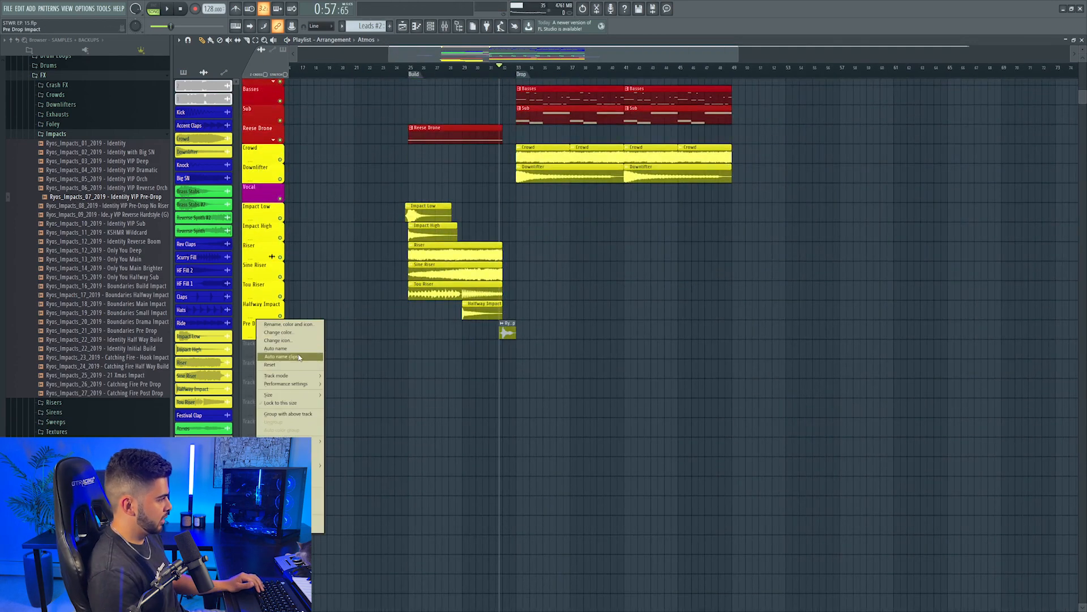
click(299, 358)
Place the Ryos - Knight Short Fills - Being Alive PD fill in bar 32 below Pre Drop Impact and listen to it.
scroll(516, 77, up, 5)
scroll(546, 146, up, 3)
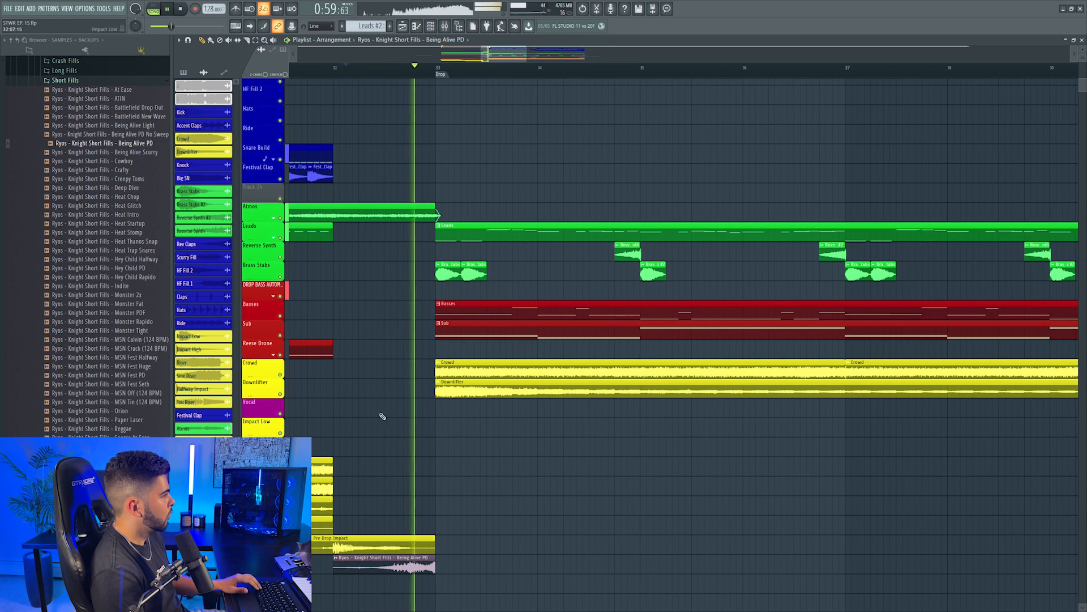
drag(488, 54, 479, 54)
click(467, 68)
scroll(468, 68, down, 3)
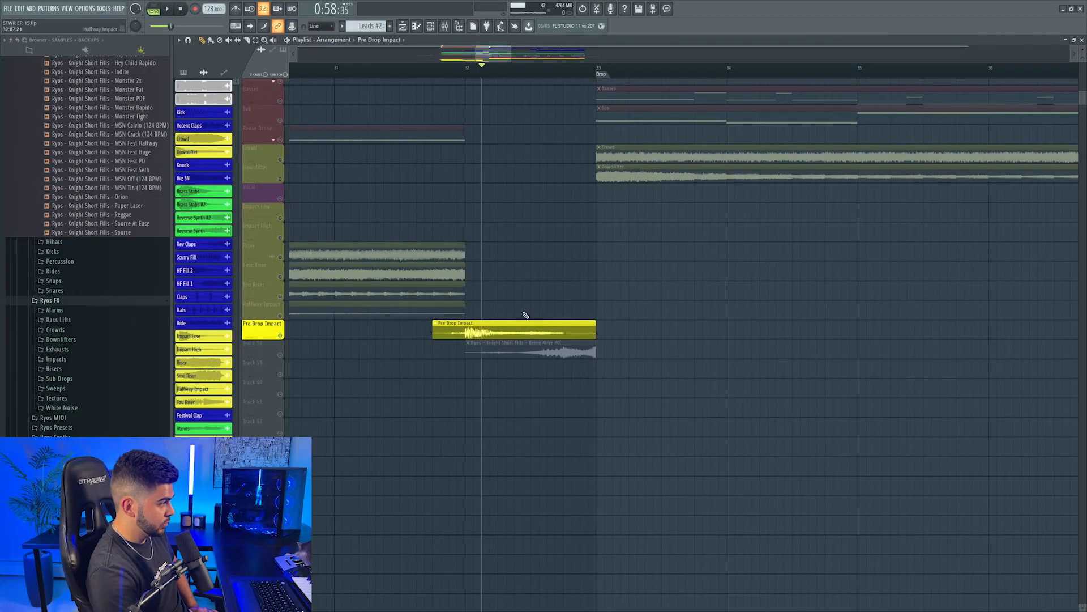
Replace the pre-drop impact with the Monster PD sample from the Ryos Knight impacts.
click(56, 359)
scroll(97, 417, down, 2)
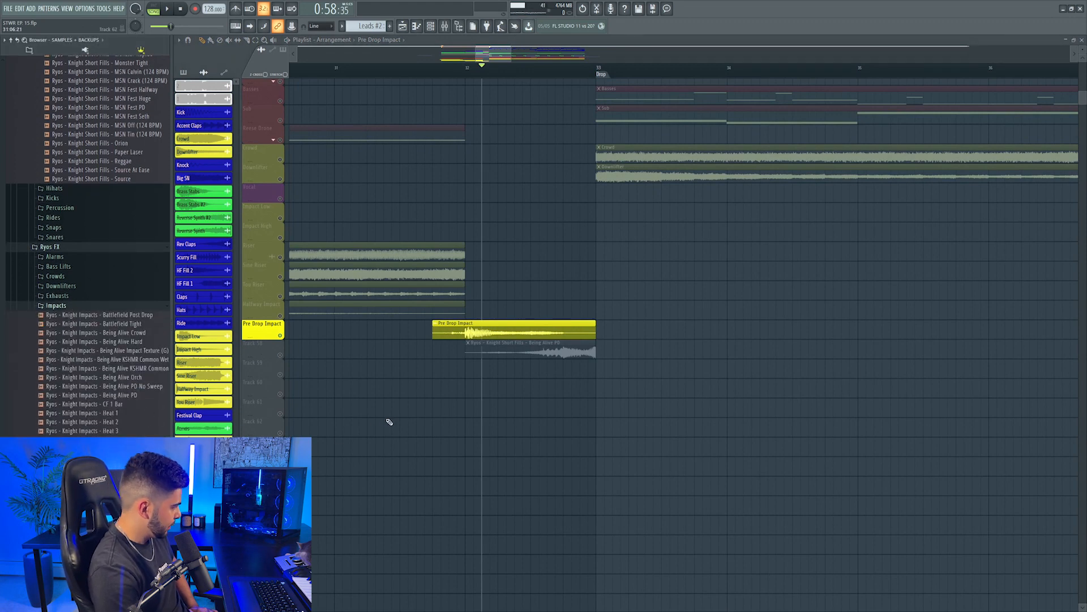
drag(85, 510, 288, 281)
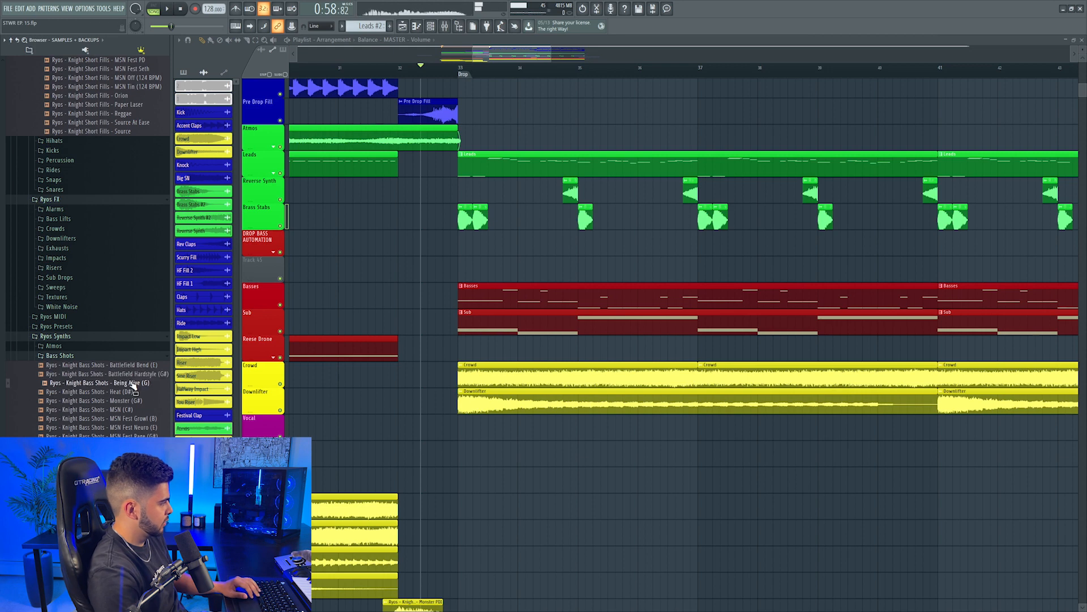
Add the Ryos - Knight Bass Shots - Battlefield Hardstyle (G#) sample above Basses at bar 33 and copy it along the drop.
drag(456, 263, 458, 265)
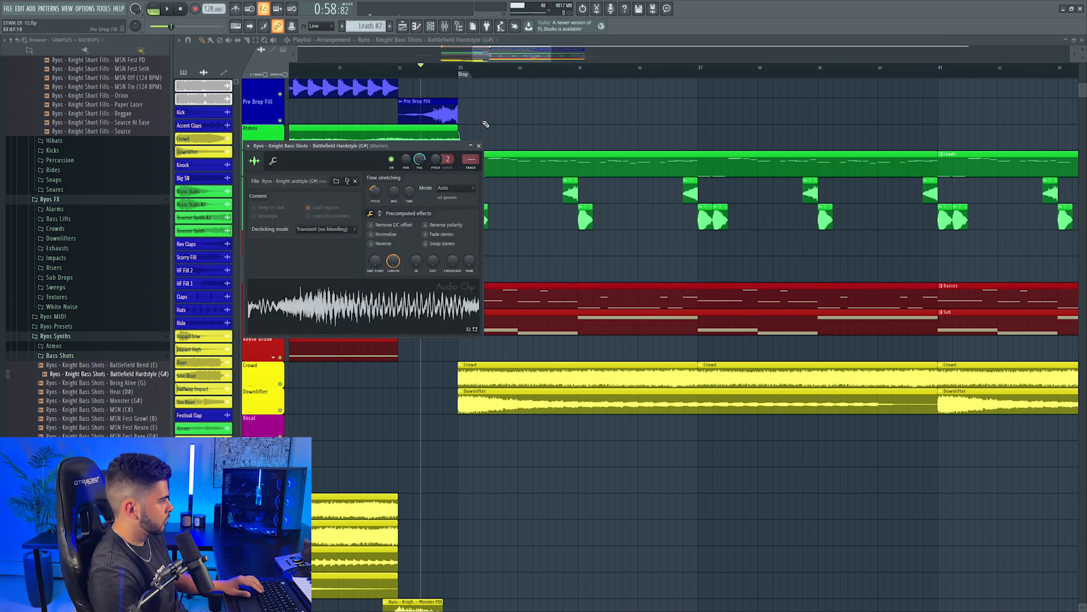
key(space)
click(479, 146)
click(477, 268)
double_click(476, 268)
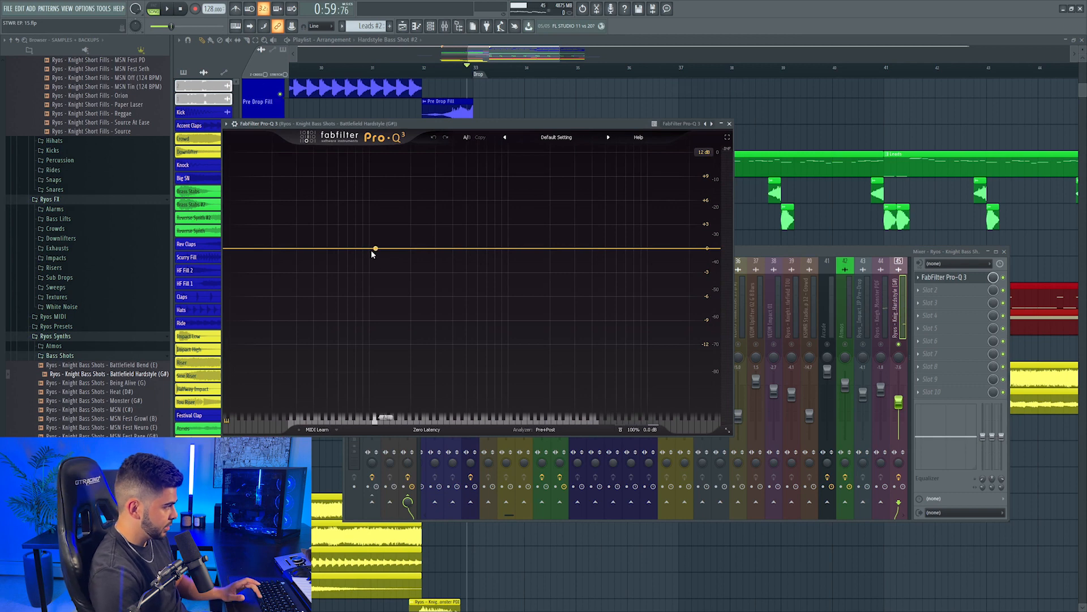
Apply a Low Cut at about 97.5 Hz to the hardstyle bass shot in Pro-Q 3, add OTT and adjust its depth.
double_click(368, 253)
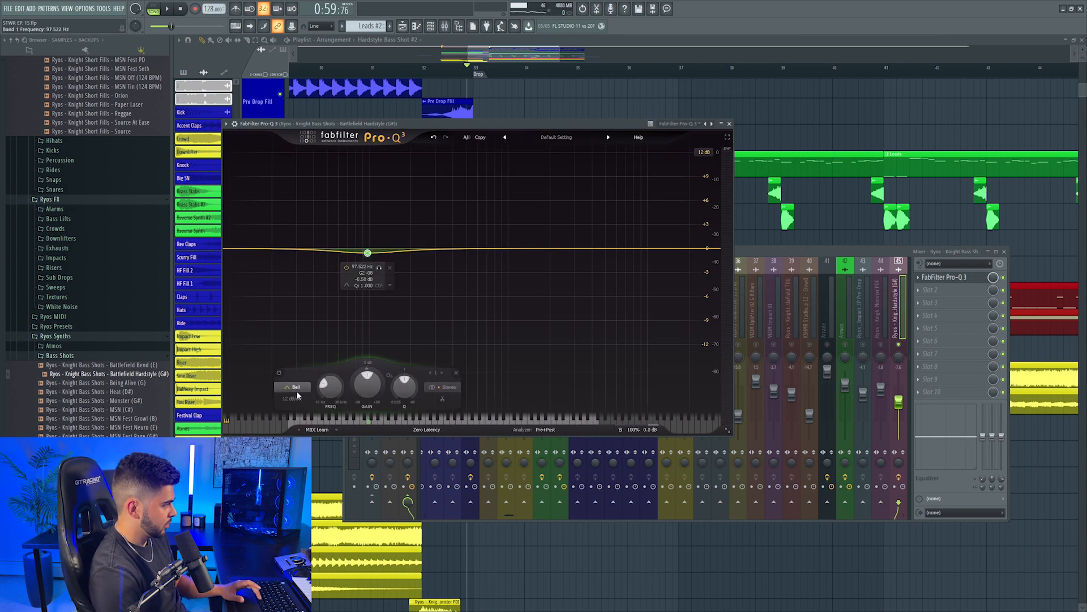
click(294, 323)
click(930, 290)
mouse_move(957, 301)
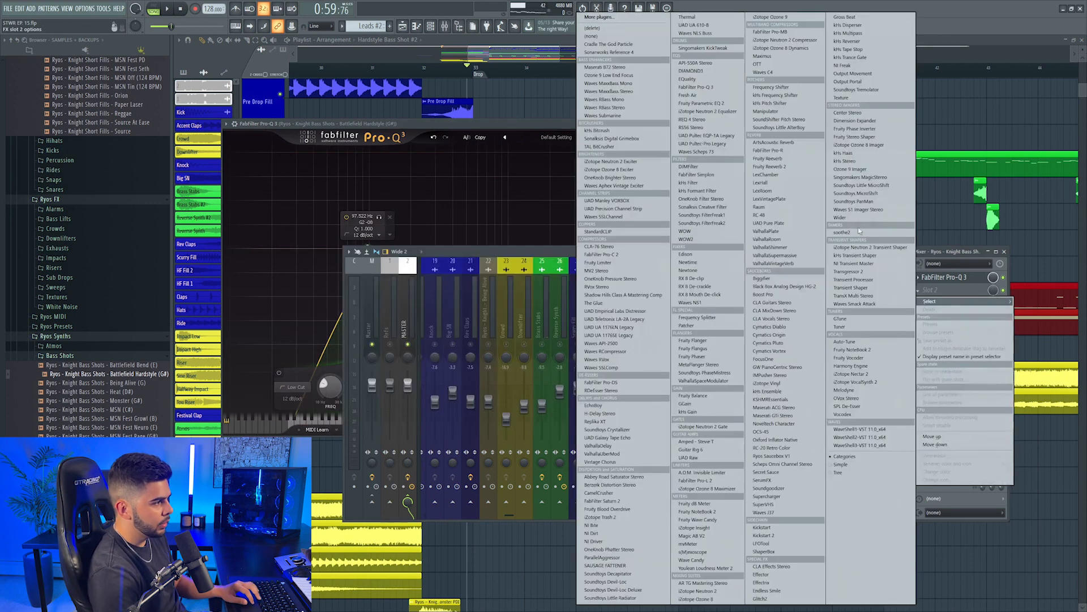
click(770, 66)
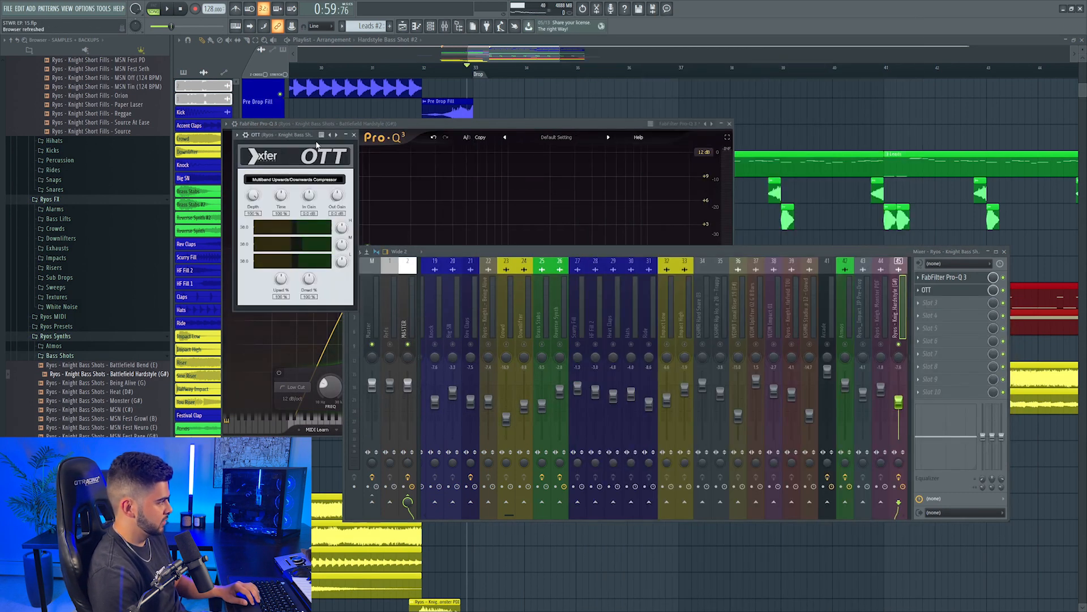
mouse_move(253, 196)
mouse_down()
mouse_move(245, 231)
mouse_move(300, 210)
mouse_up()
key(space)
key(space)
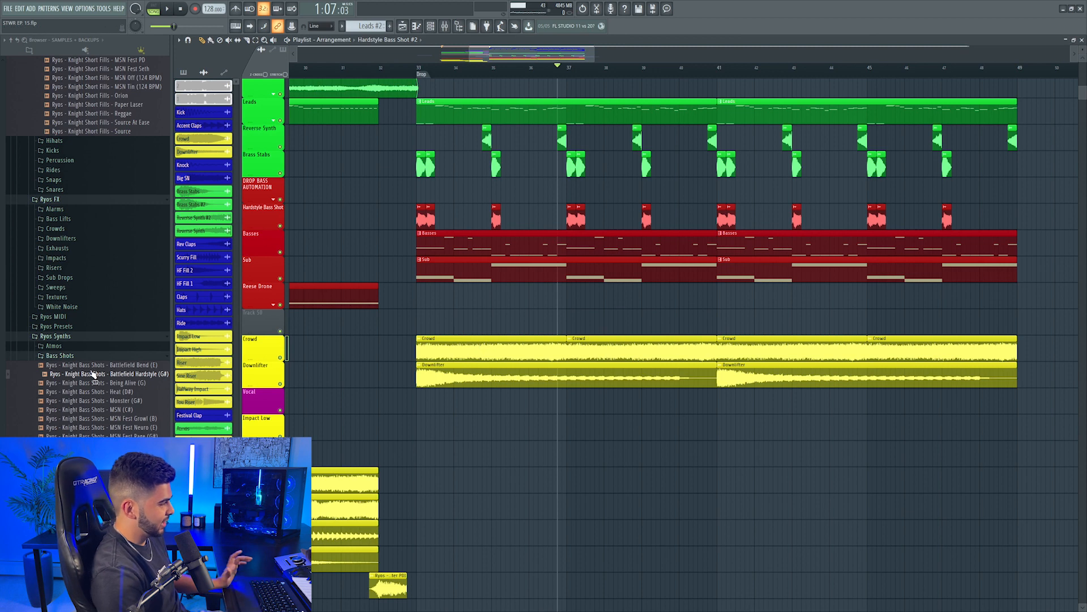
Add the Hey Child exhaust around bar 37 and the Battlefield 2 Bar Hype riser at bar 39 above Crowd, and play the drop.
click(58, 248)
drag(85, 257, 616, 317)
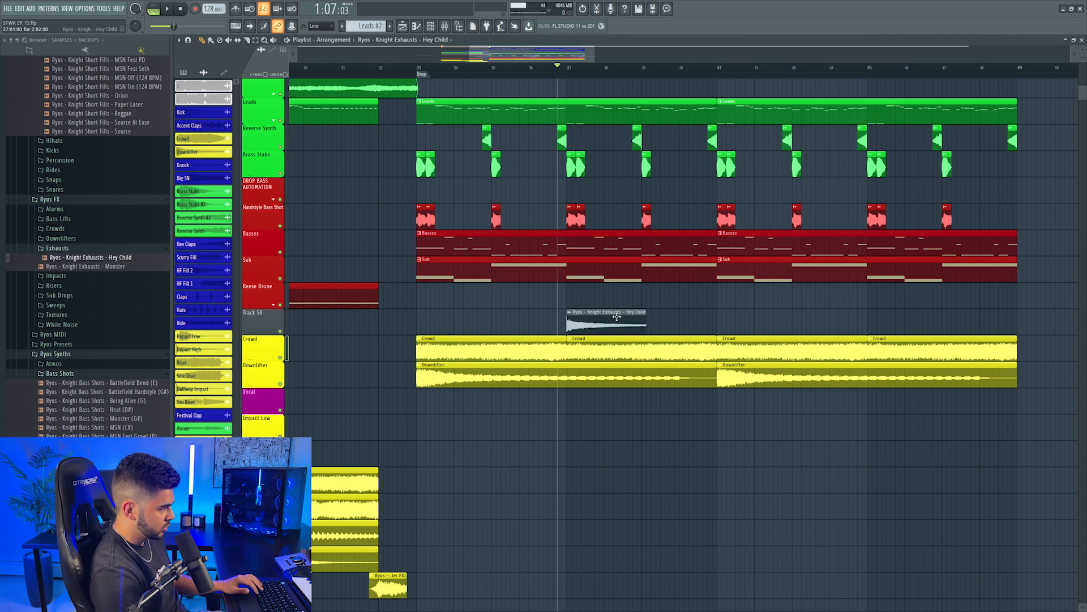
click(572, 312)
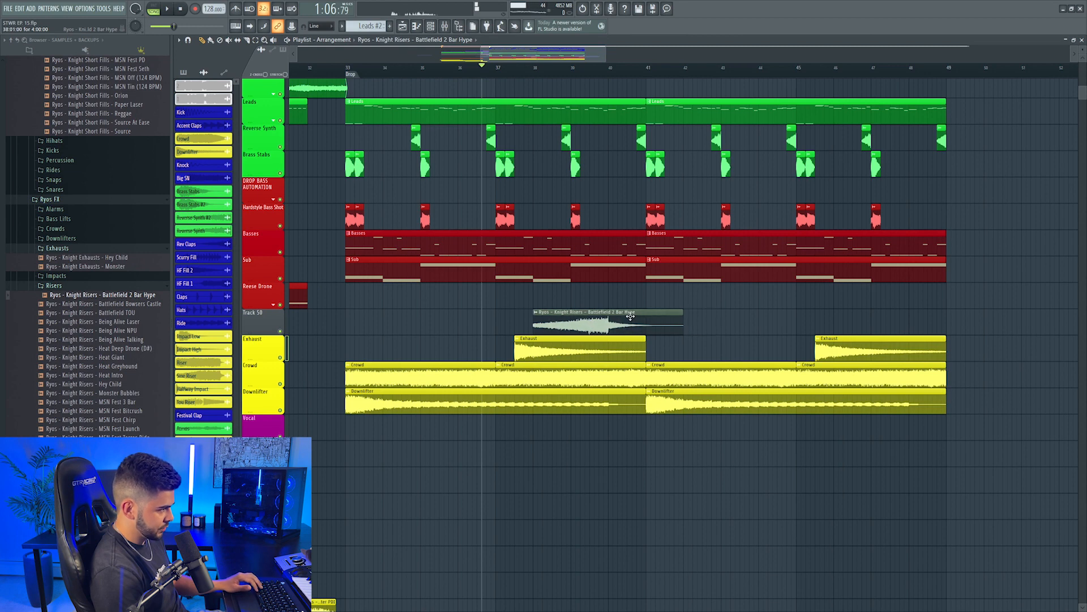
double_click(630, 317)
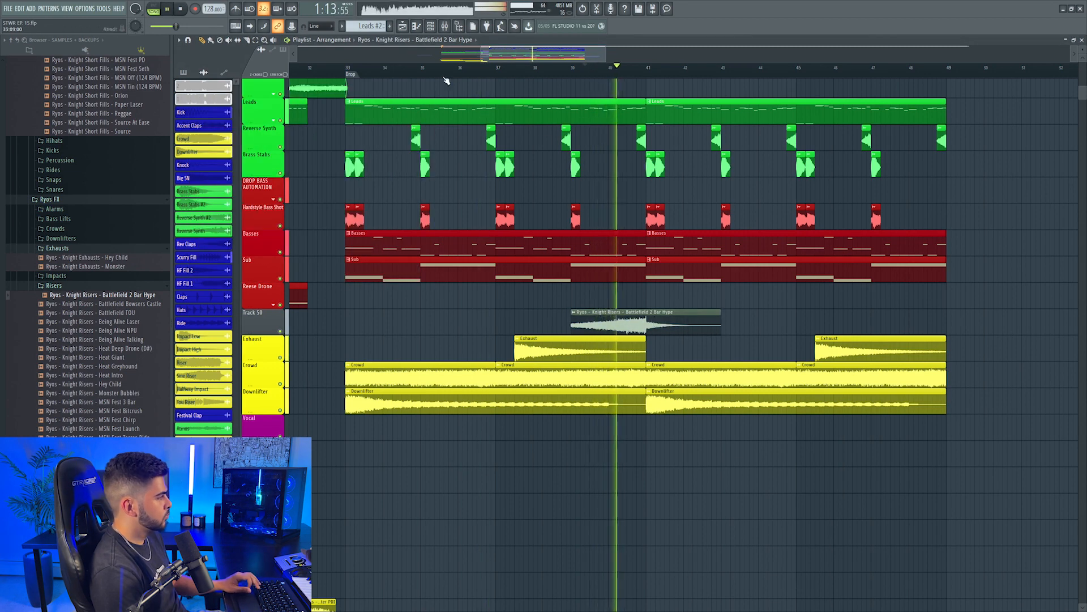
key(F9)
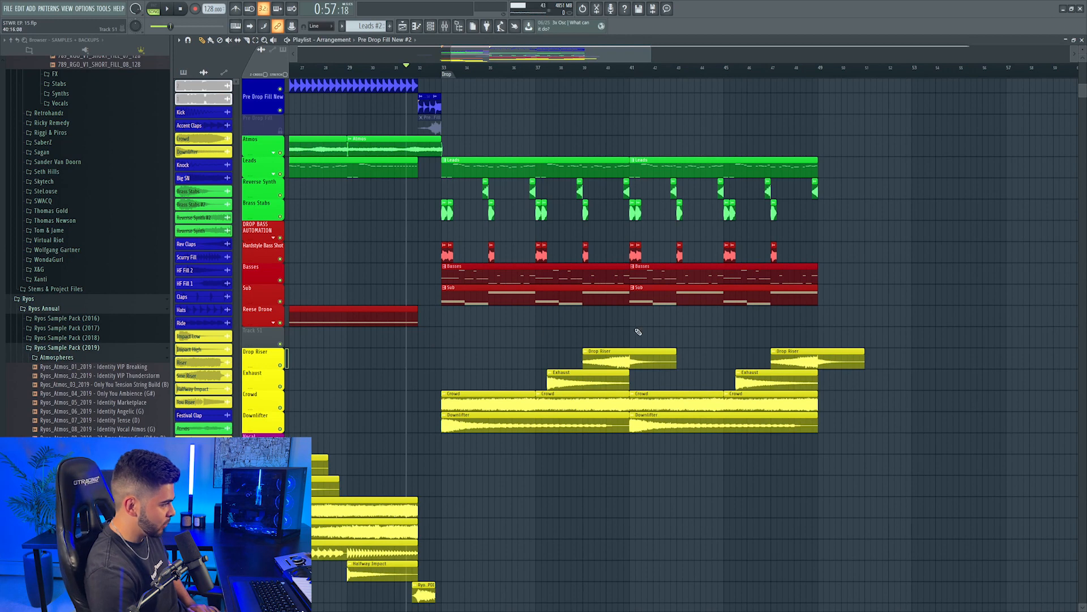
Browse the Ryos Sample Pack (2019) and Ryos Signature Samples FX folders for another effect sample.
scroll(76, 407, down, 5)
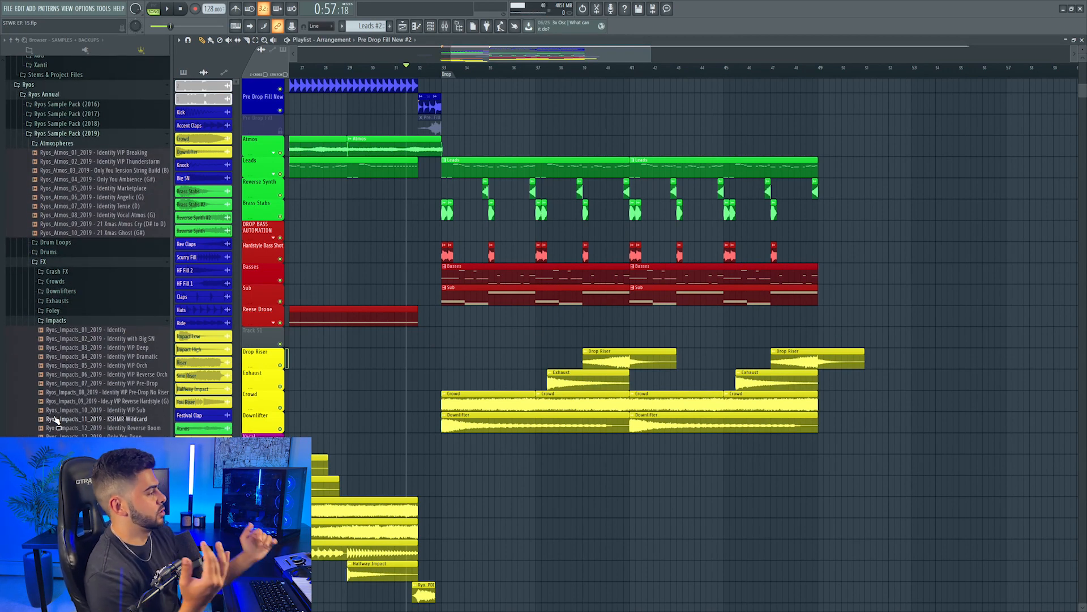
click(60, 322)
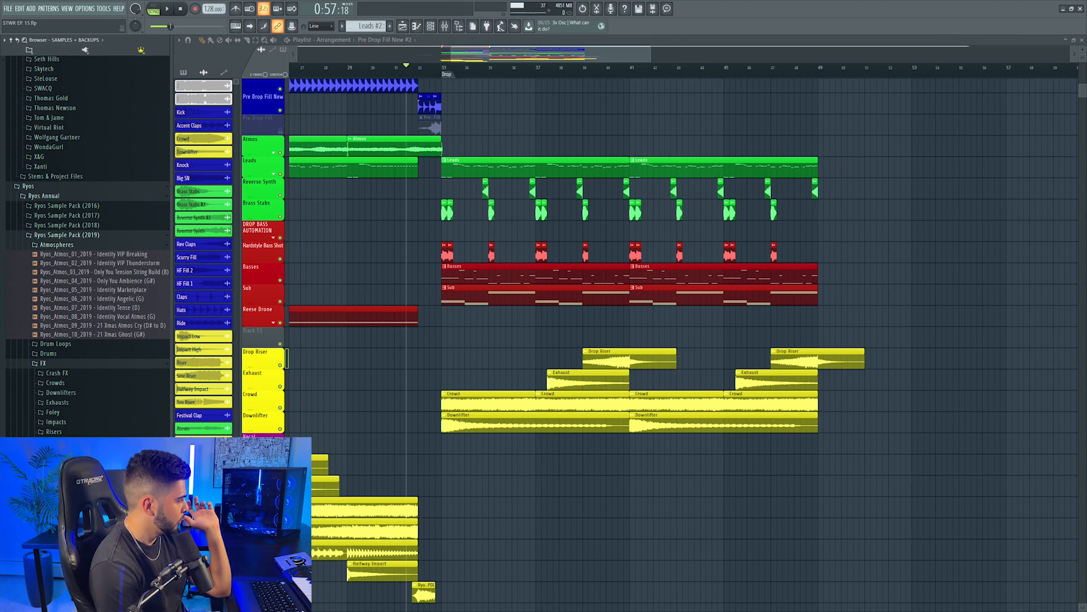
scroll(85, 244, down, 1)
scroll(85, 244, down, 10)
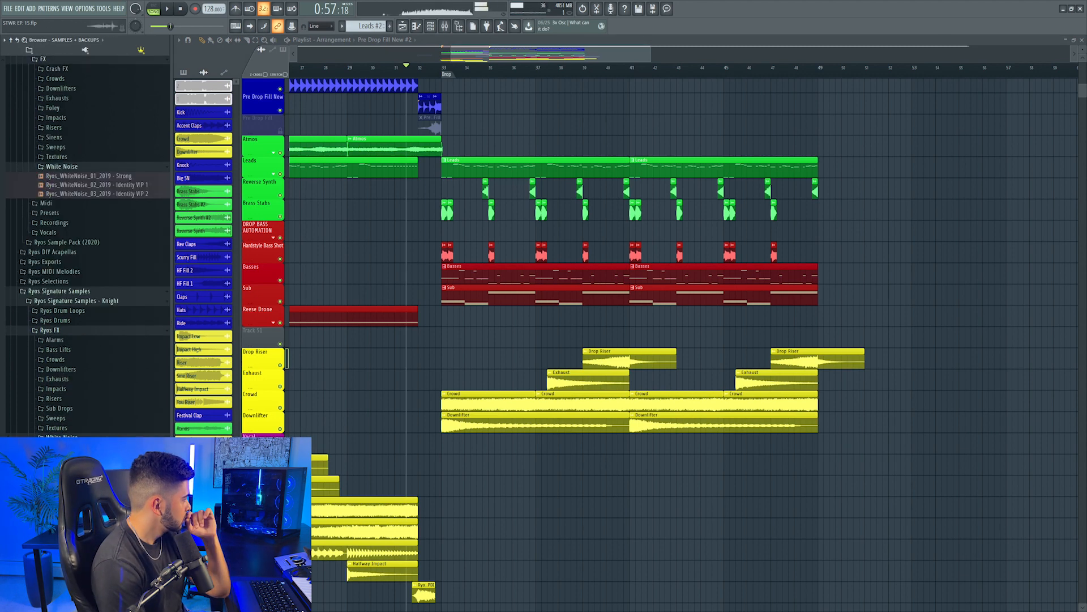